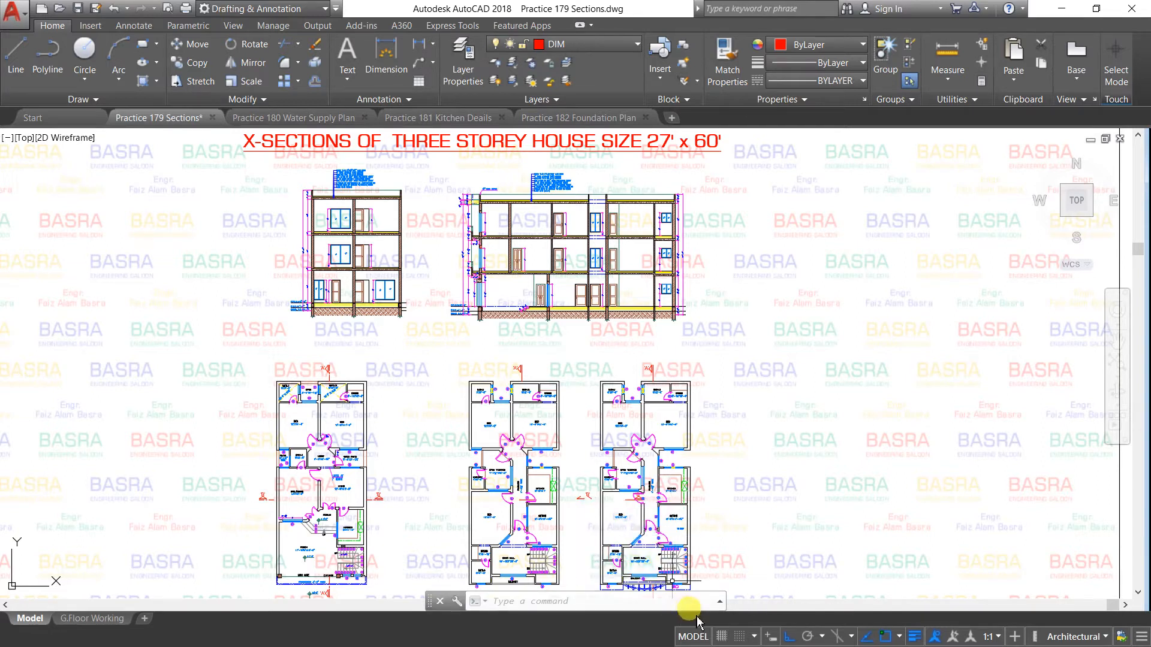
# Examine the ground, first and second floor working plans and the rooms in the ground floor plan
pyautogui.scroll(-3, 421, 355)
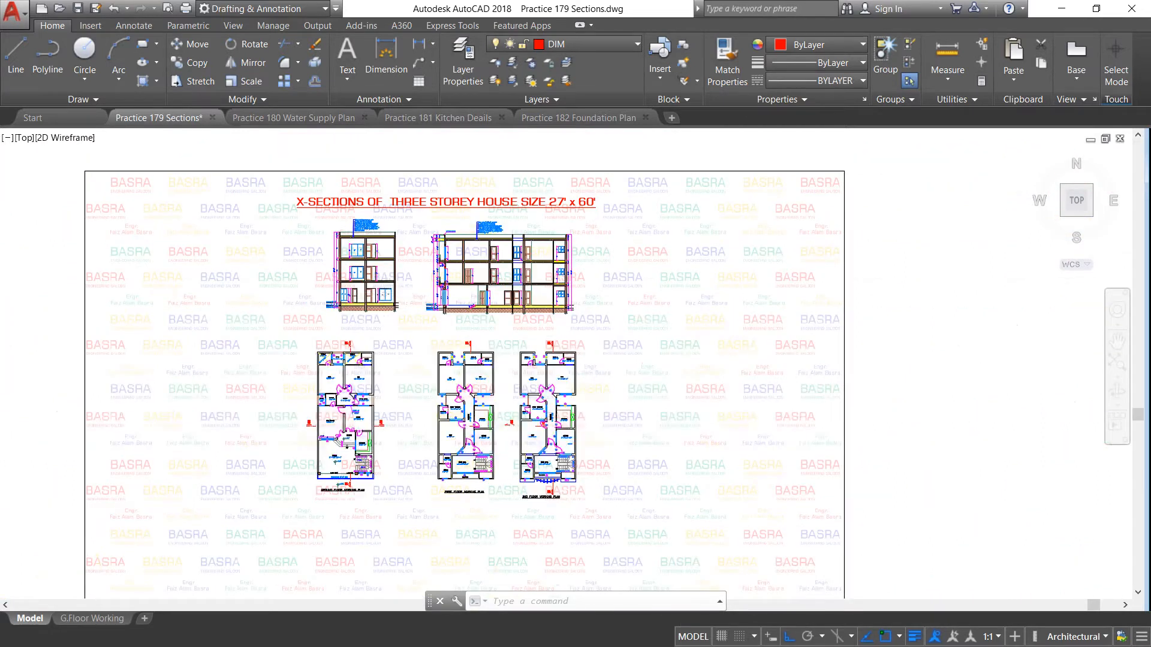
pyautogui.scroll(3, 380, 329)
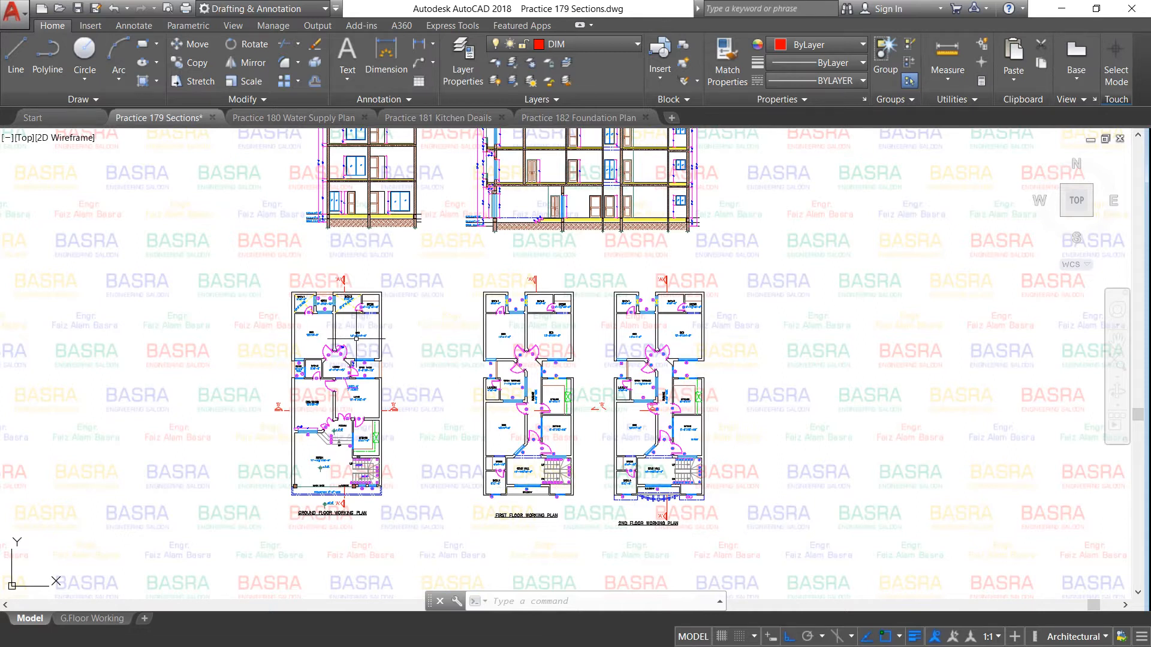
pyautogui.scroll(2, 352, 347)
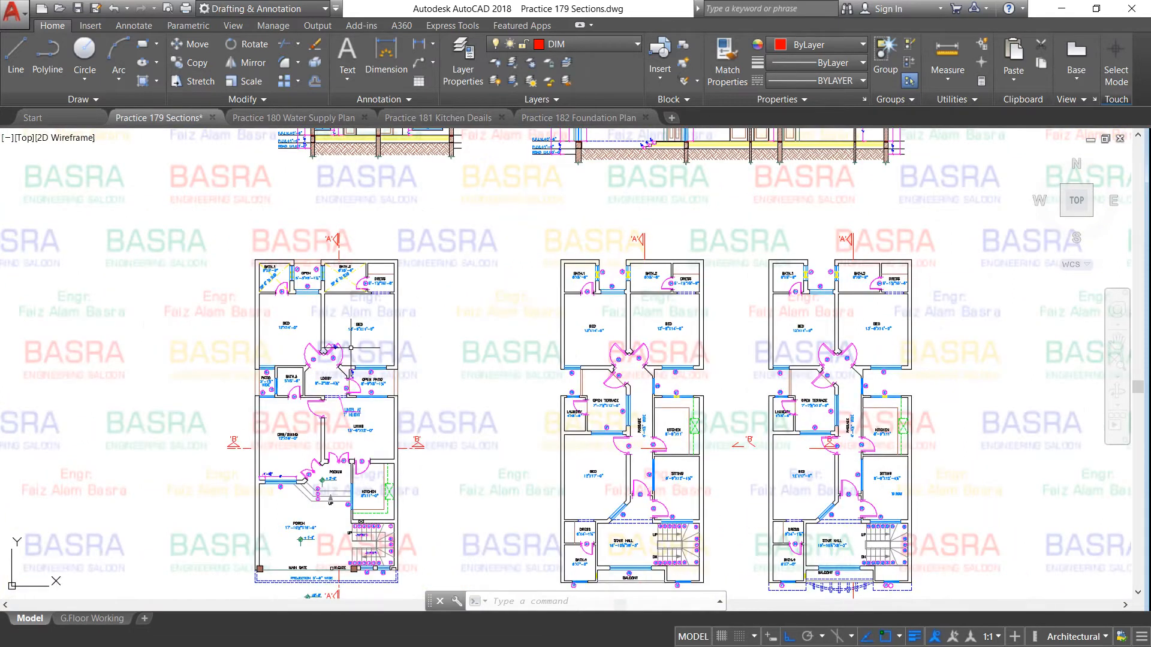
pyautogui.scroll(-2, 351, 348)
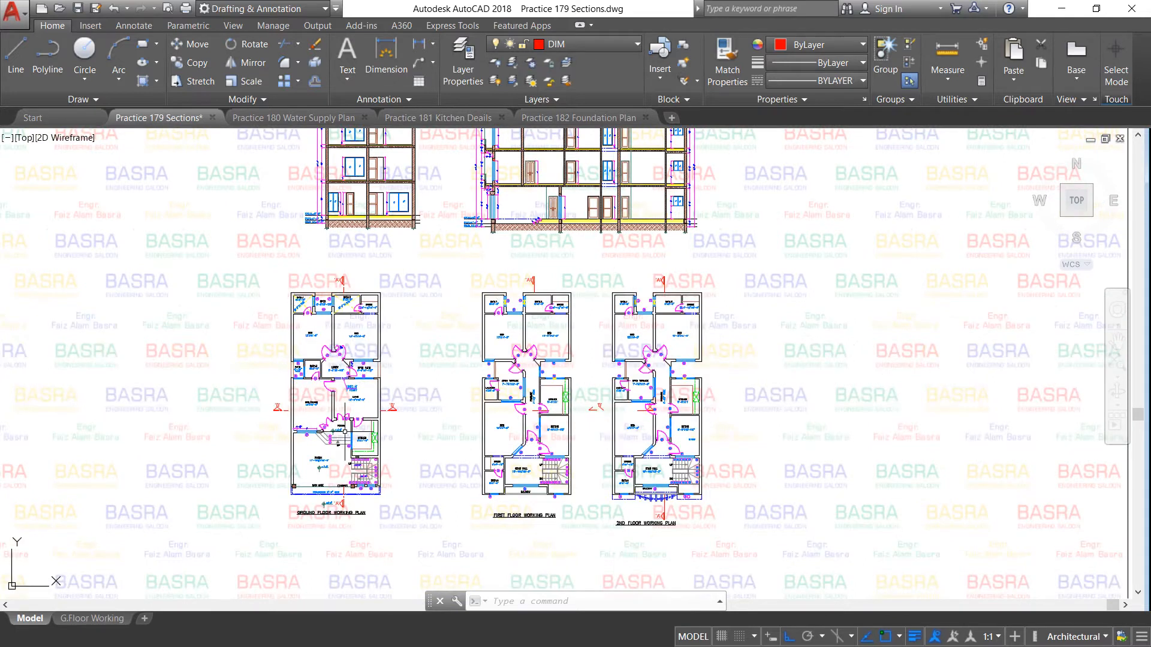
pyautogui.scroll(2, 313, 423)
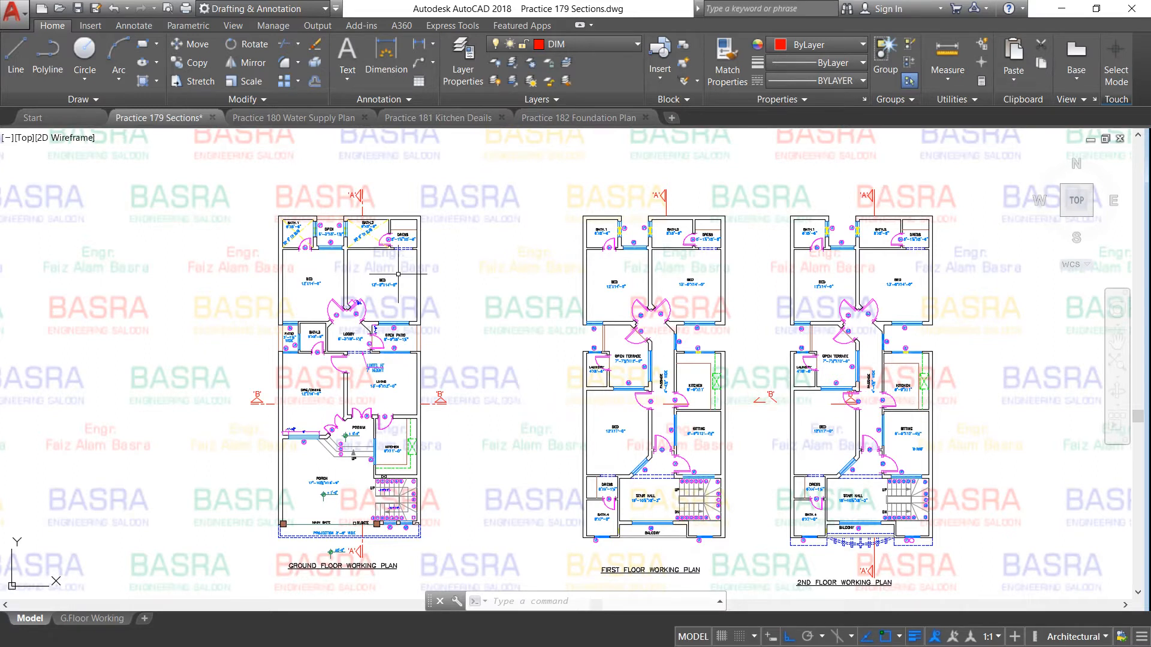
pyautogui.scroll(2, 363, 228)
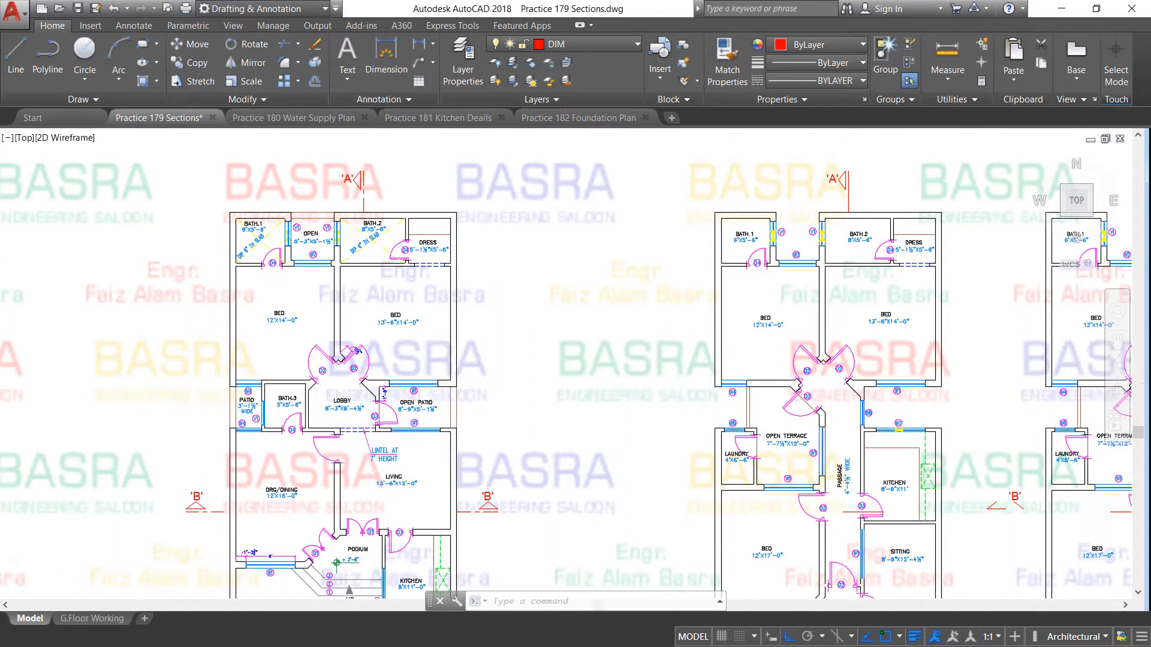
pyautogui.scroll(-2, 360, 159)
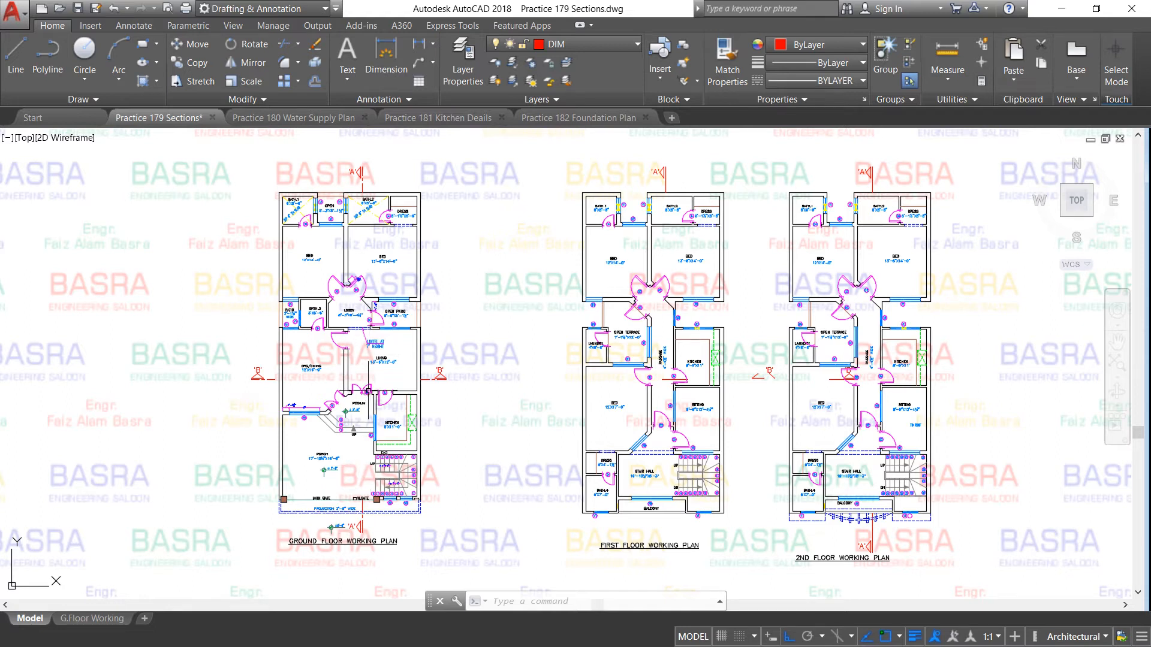
pyautogui.scroll(-1, 370, 390)
pyautogui.scroll(3, 371, 391)
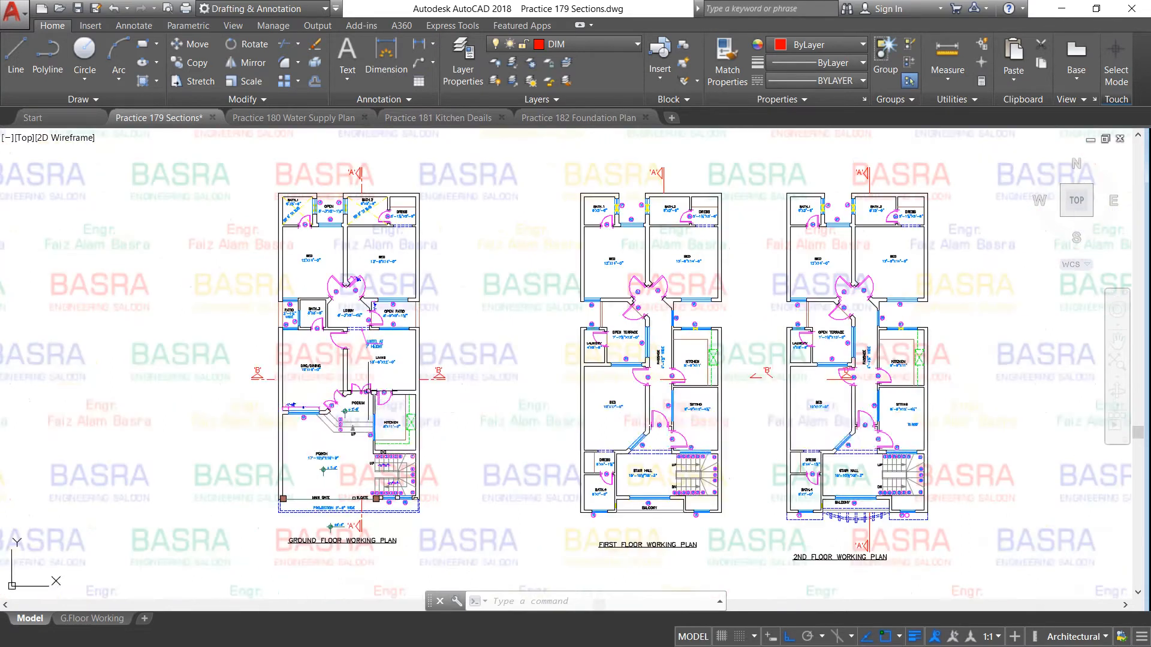
pyautogui.scroll(-2, 362, 393)
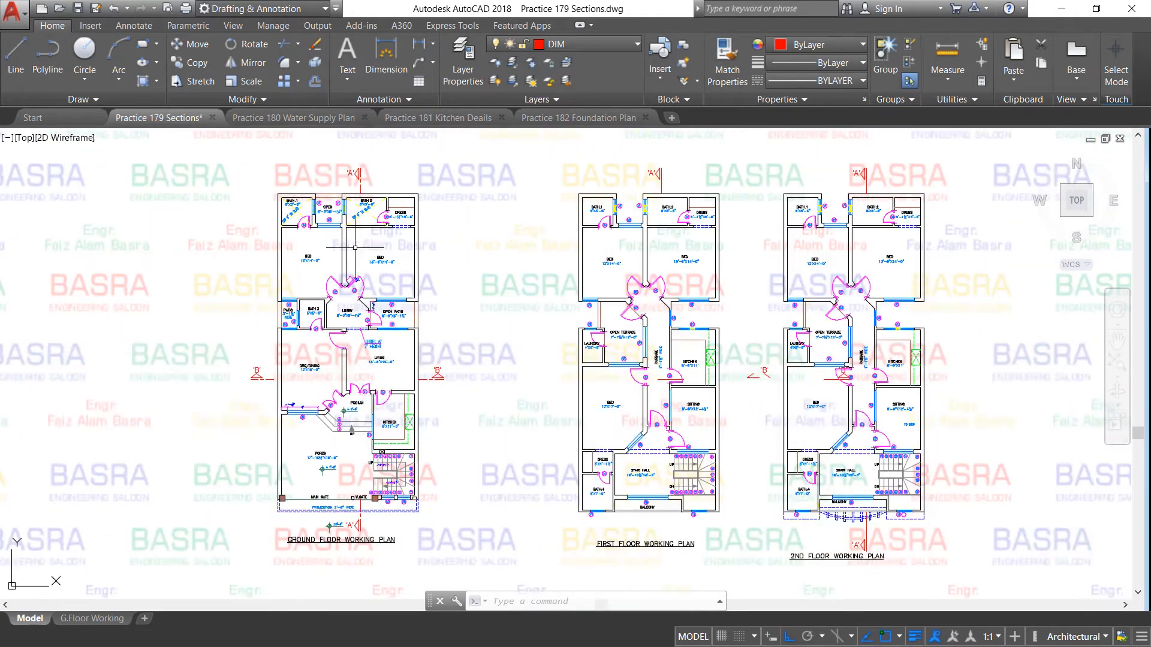
pyautogui.scroll(2, 360, 188)
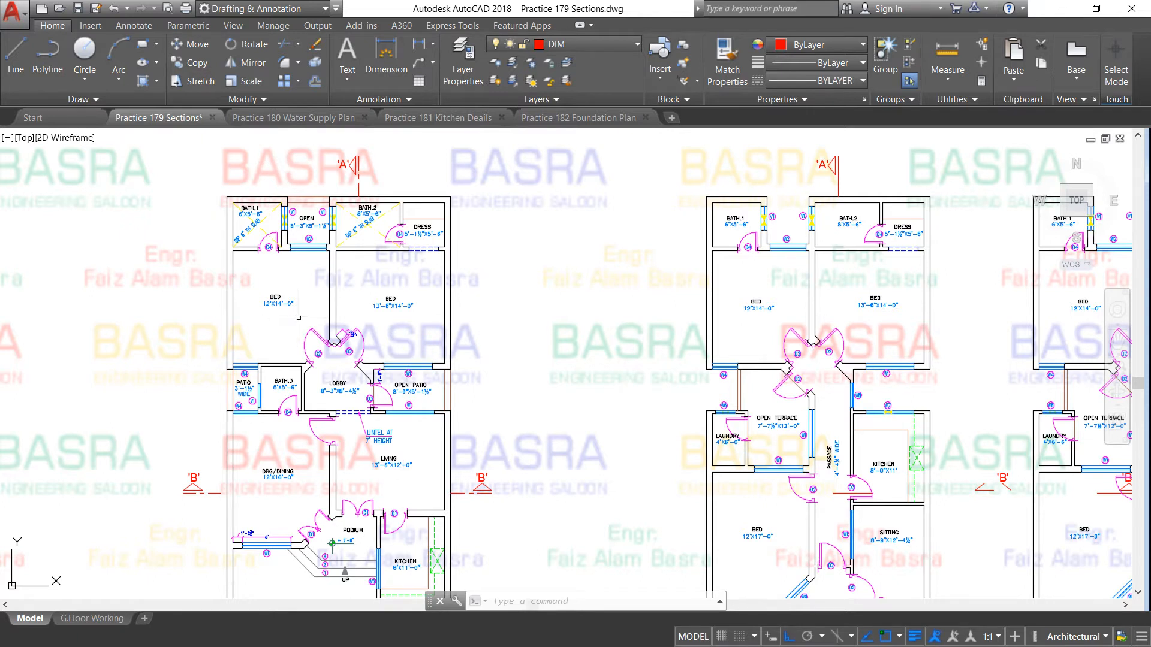
pyautogui.scroll(-2, 298, 318)
pyautogui.scroll(2, 312, 474)
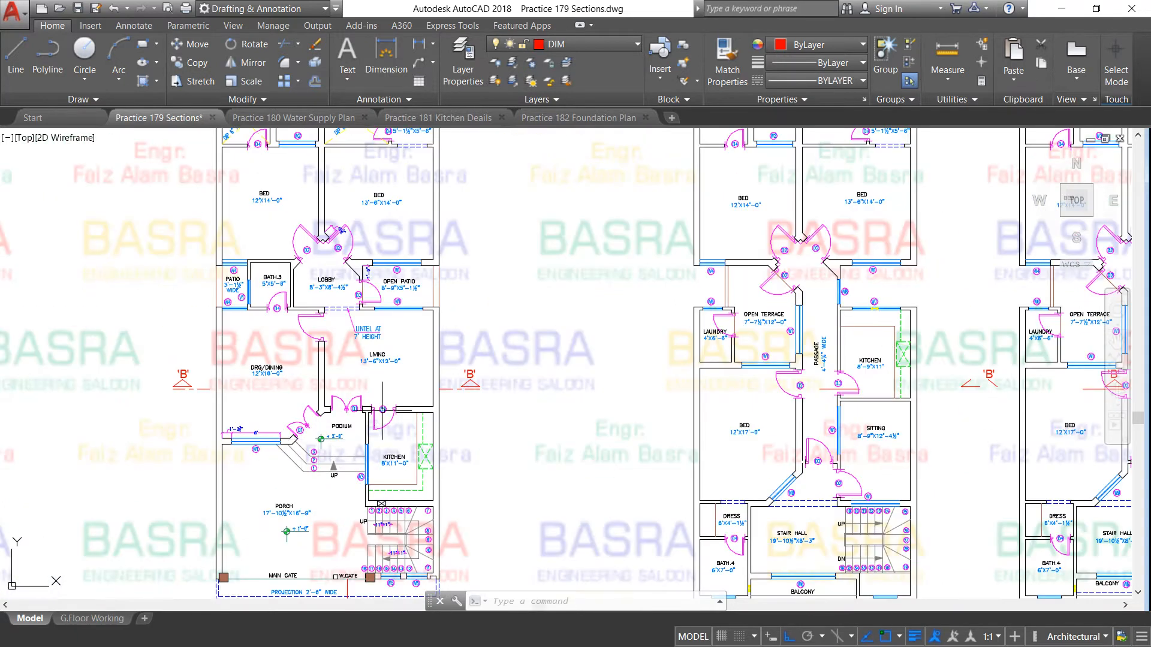
pyautogui.scroll(-2, 327, 264)
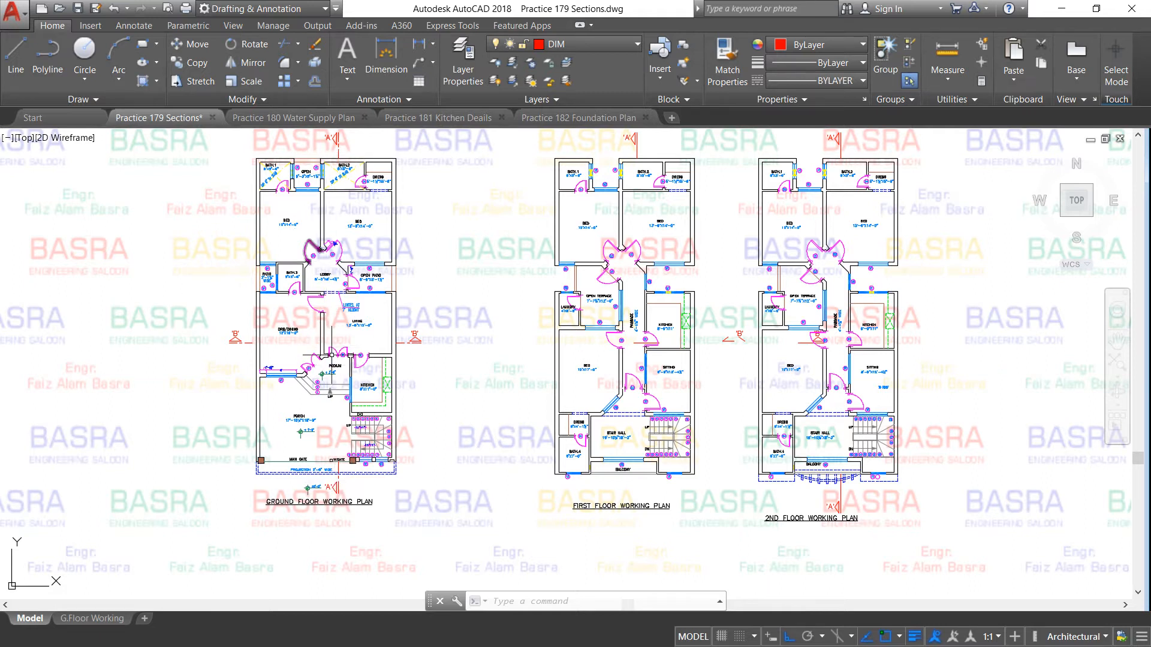
pyautogui.scroll(-2, 331, 355)
pyautogui.scroll(-2, 375, 354)
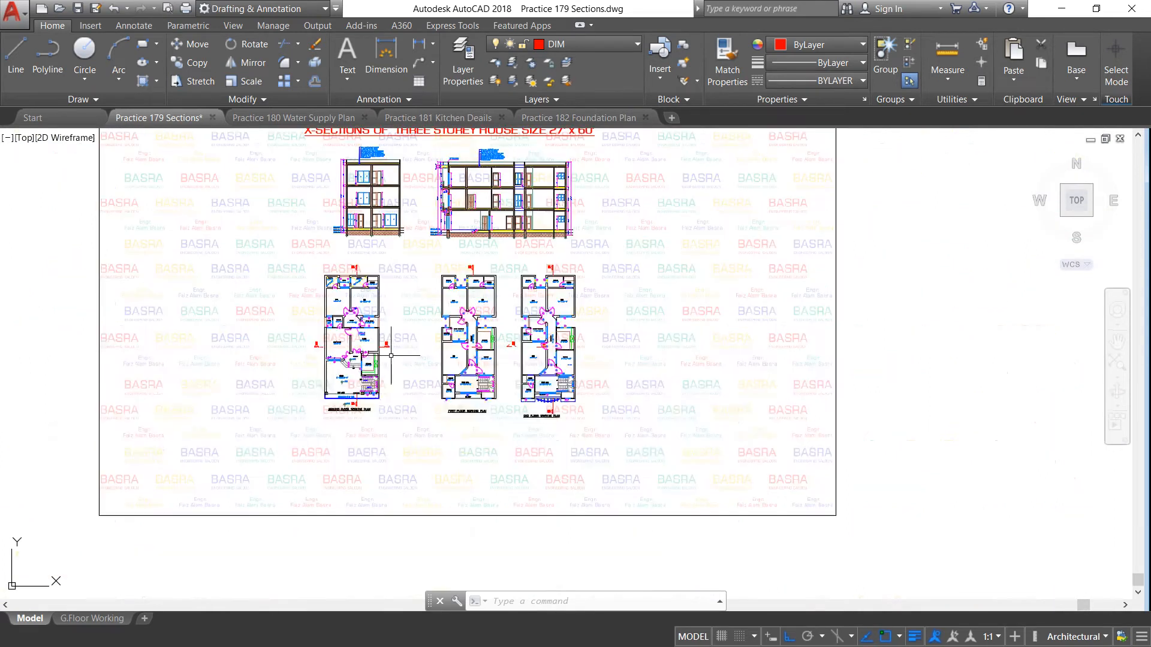
# Examine the two building cross-sections above the plans, including the floor, plinth and road level labels of the narrower one
pyautogui.scroll(2, 373, 159)
pyautogui.scroll(2, 373, 158)
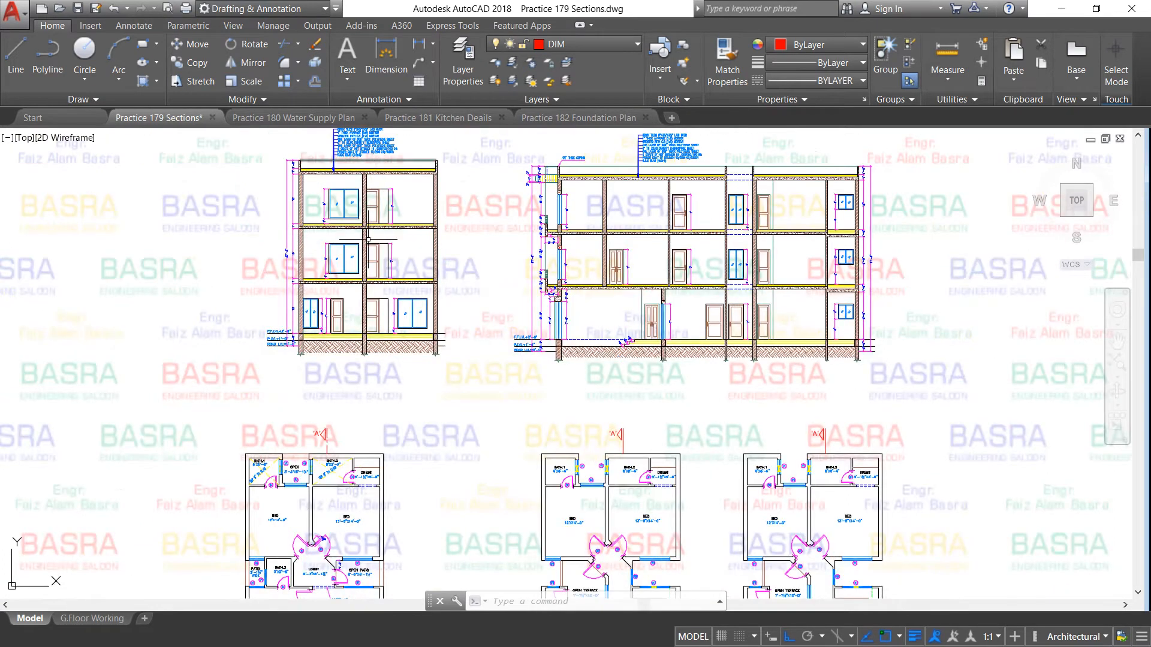
pyautogui.scroll(-2, 364, 239)
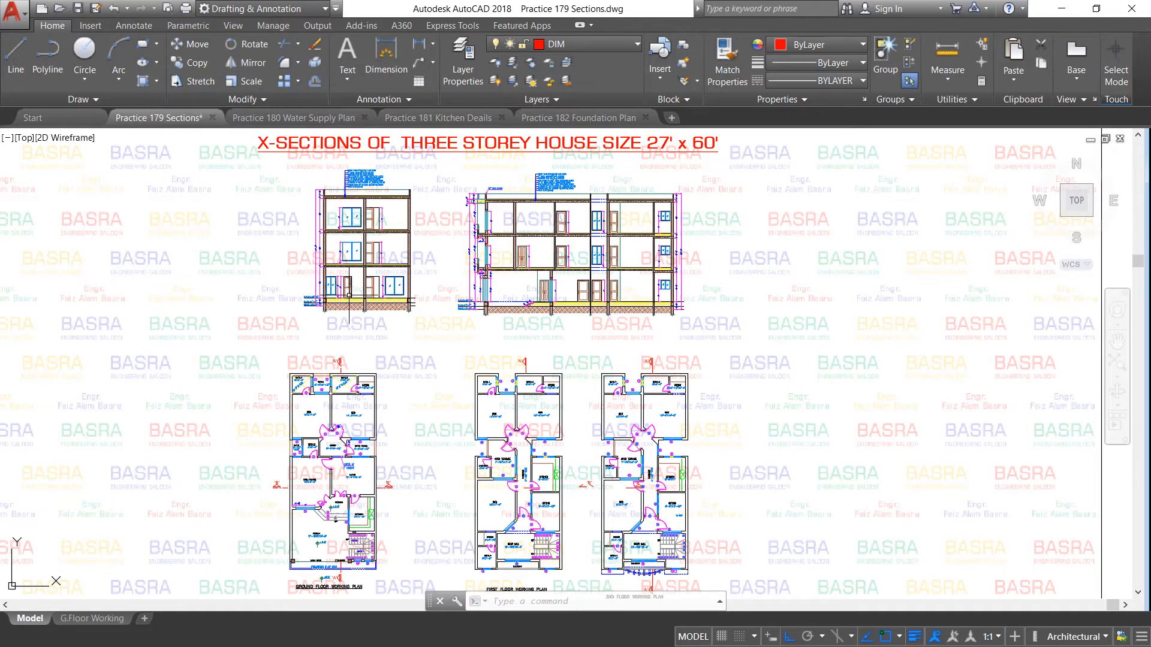
pyautogui.scroll(5, 317, 303)
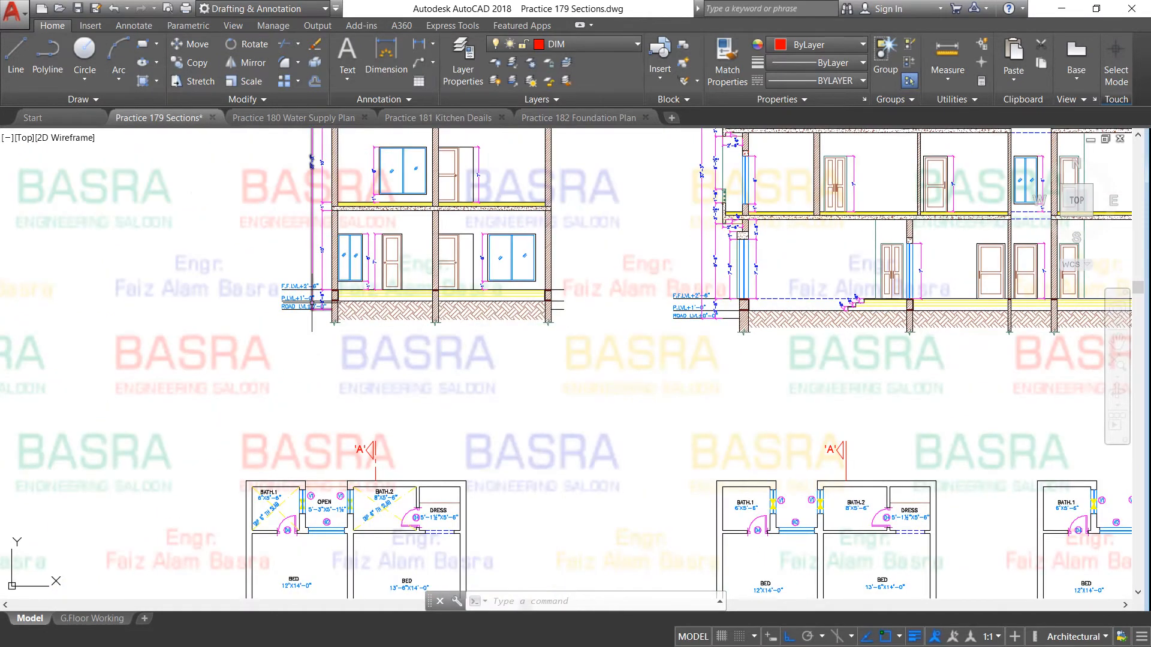
pyautogui.scroll(-4, 308, 298)
pyautogui.moveTo(309, 298)
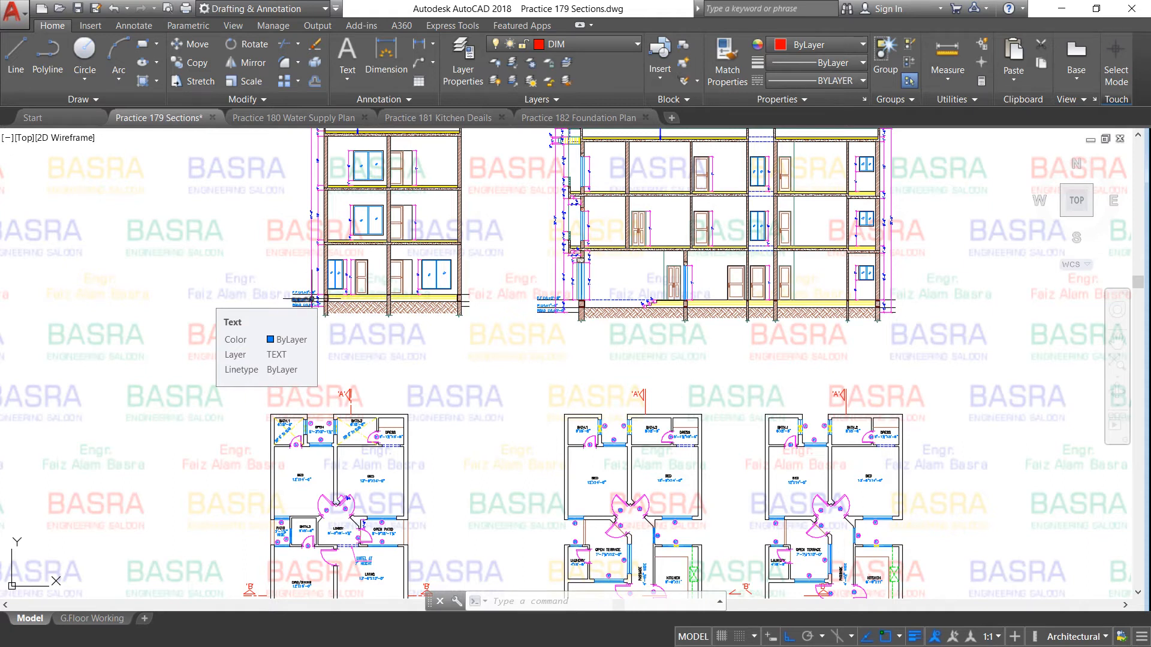
pyautogui.scroll(-2, 297, 222)
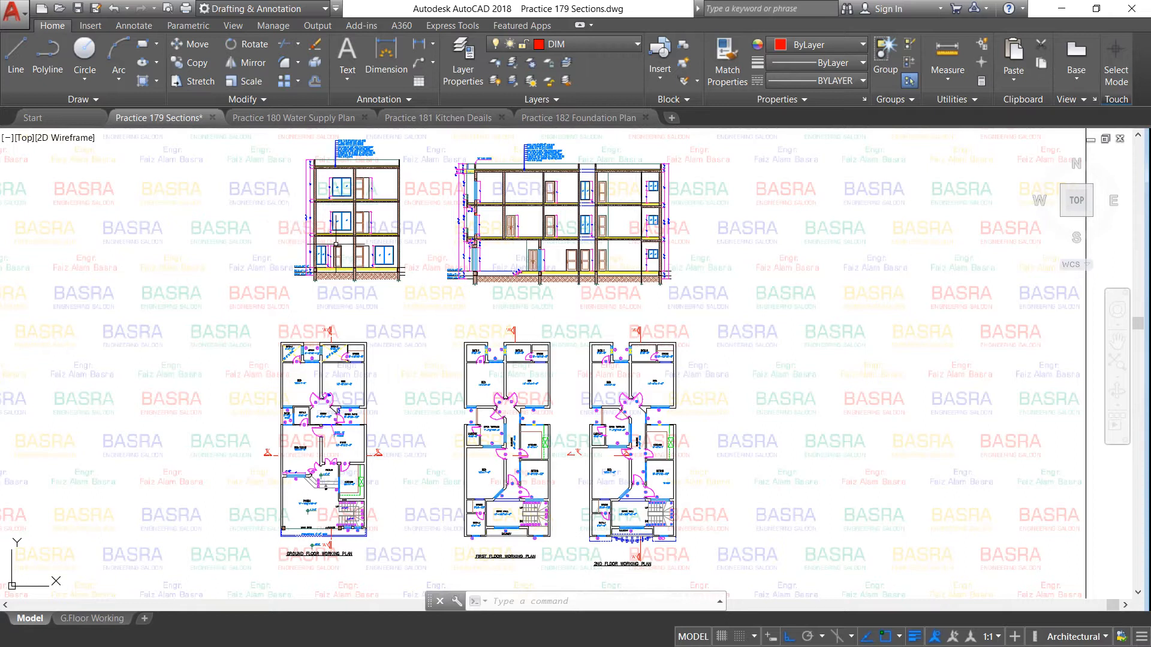
pyautogui.scroll(-2, 369, 245)
# Examine the 'A' section marker above the ground floor plan and where its cutting line meets the Bath.2 wall
pyautogui.scroll(3, 341, 347)
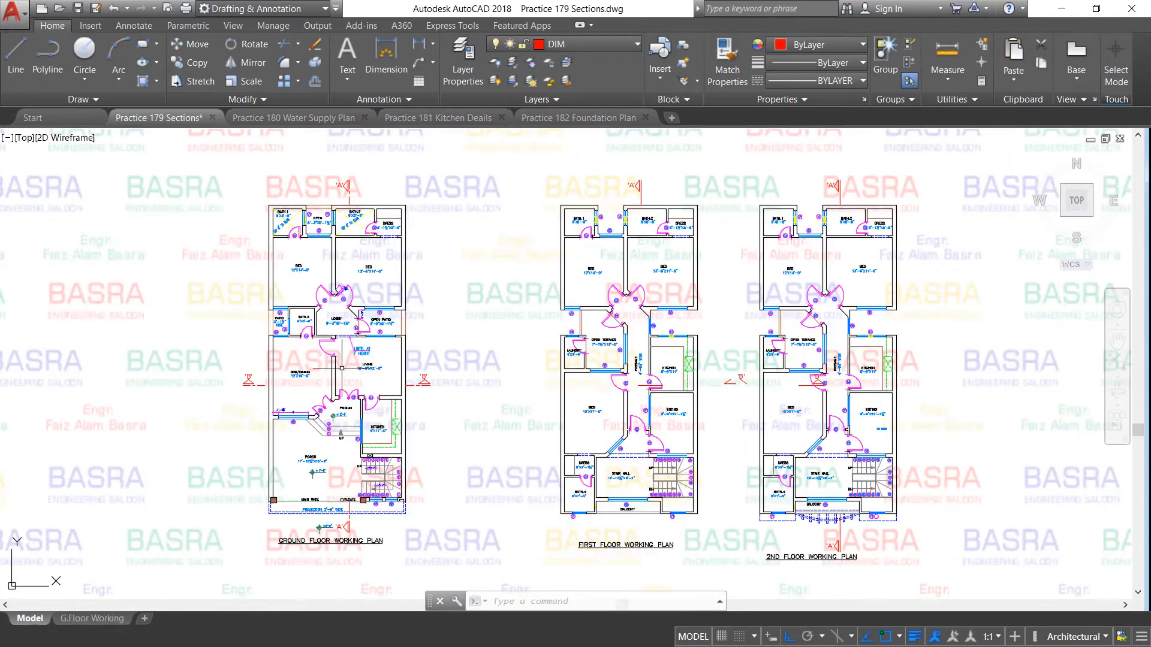
pyautogui.scroll(1, 332, 196)
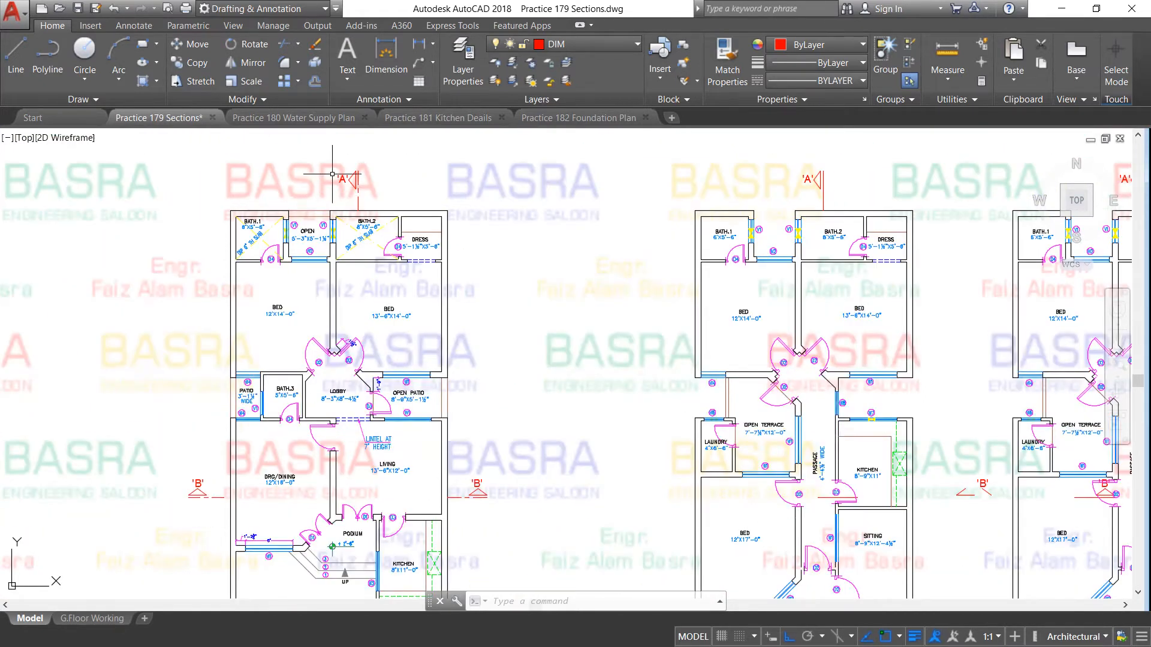
pyautogui.scroll(2, 332, 176)
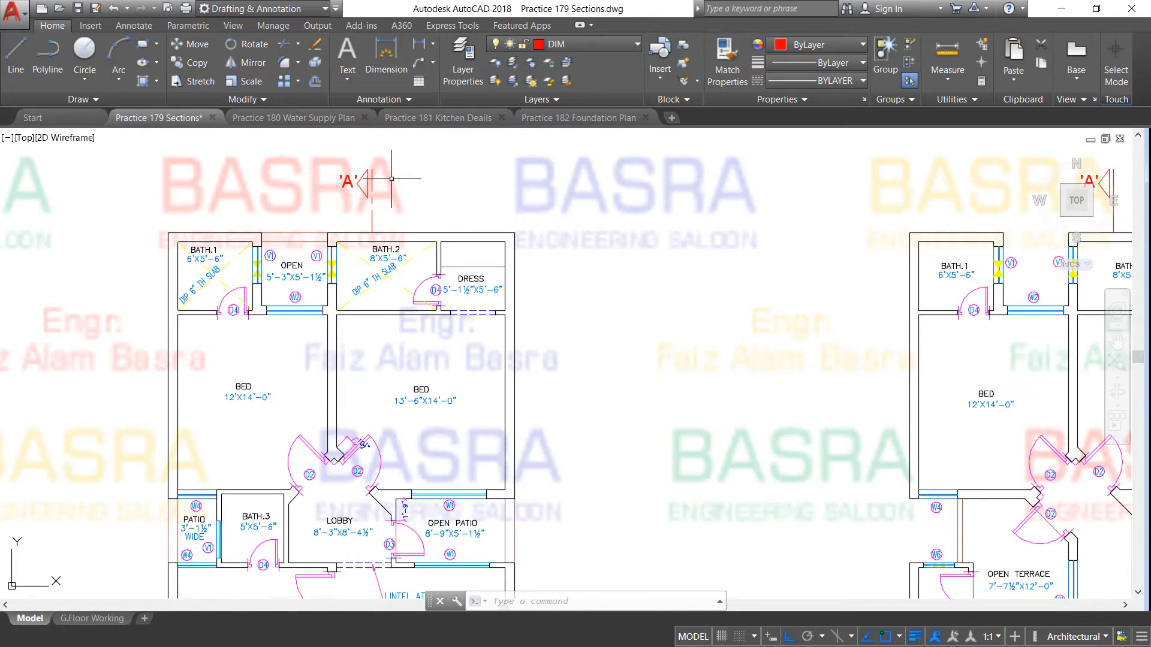
pyautogui.scroll(-2, 369, 225)
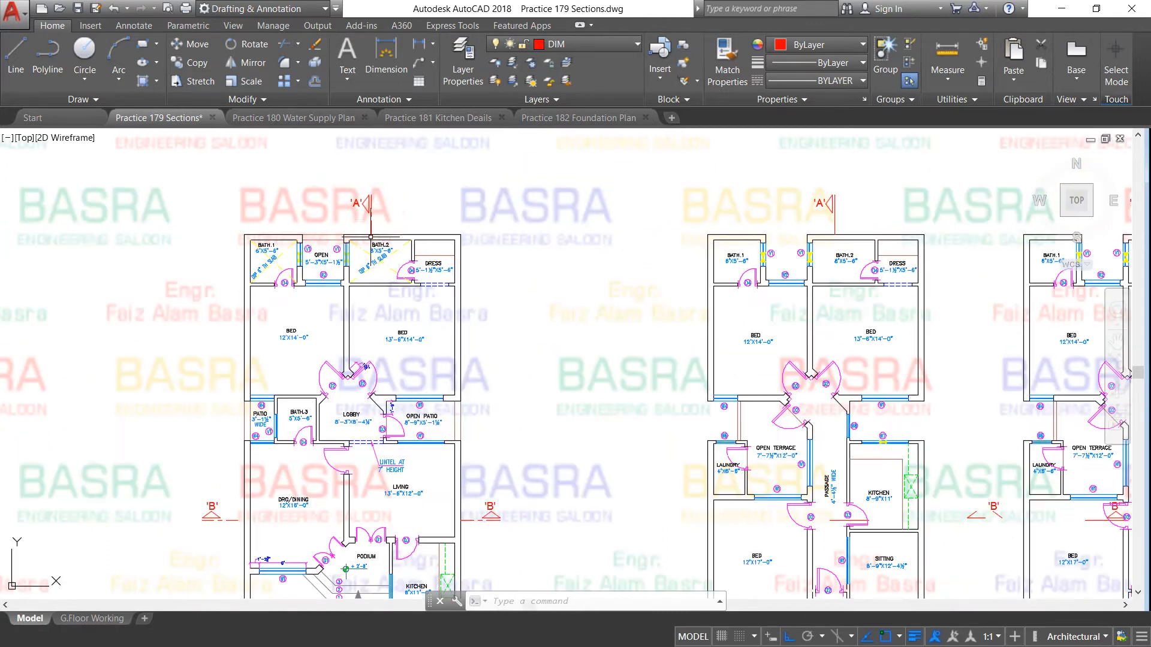
pyautogui.scroll(2, 358, 189)
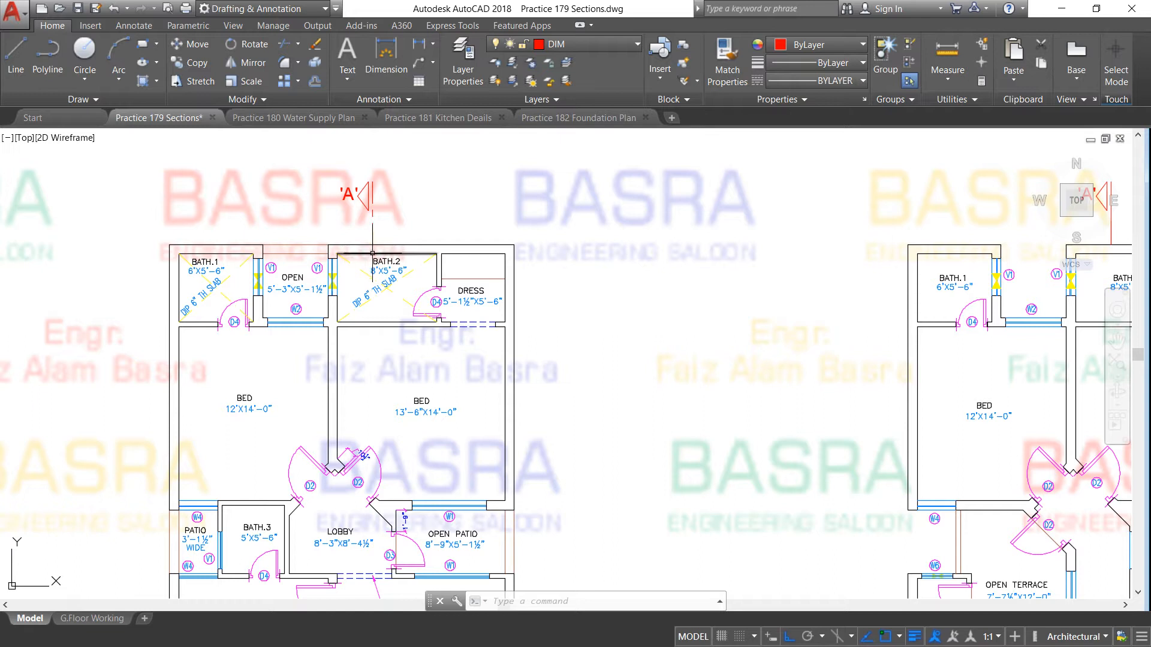
pyautogui.scroll(-2, 372, 279)
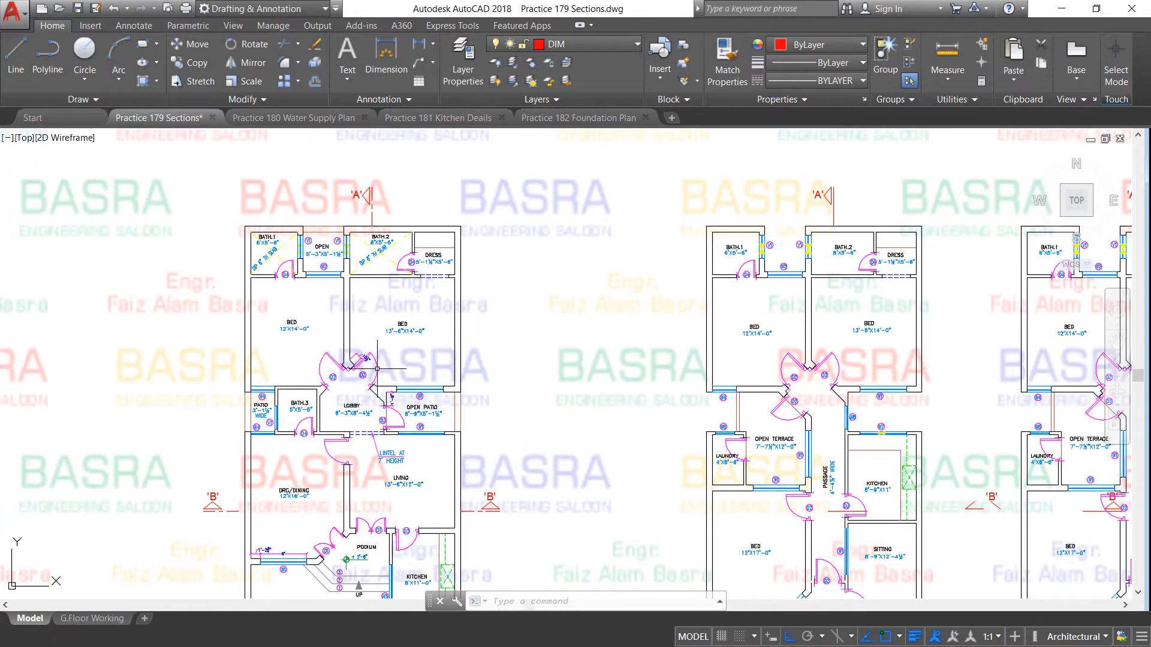
pyautogui.scroll(-2, 373, 280)
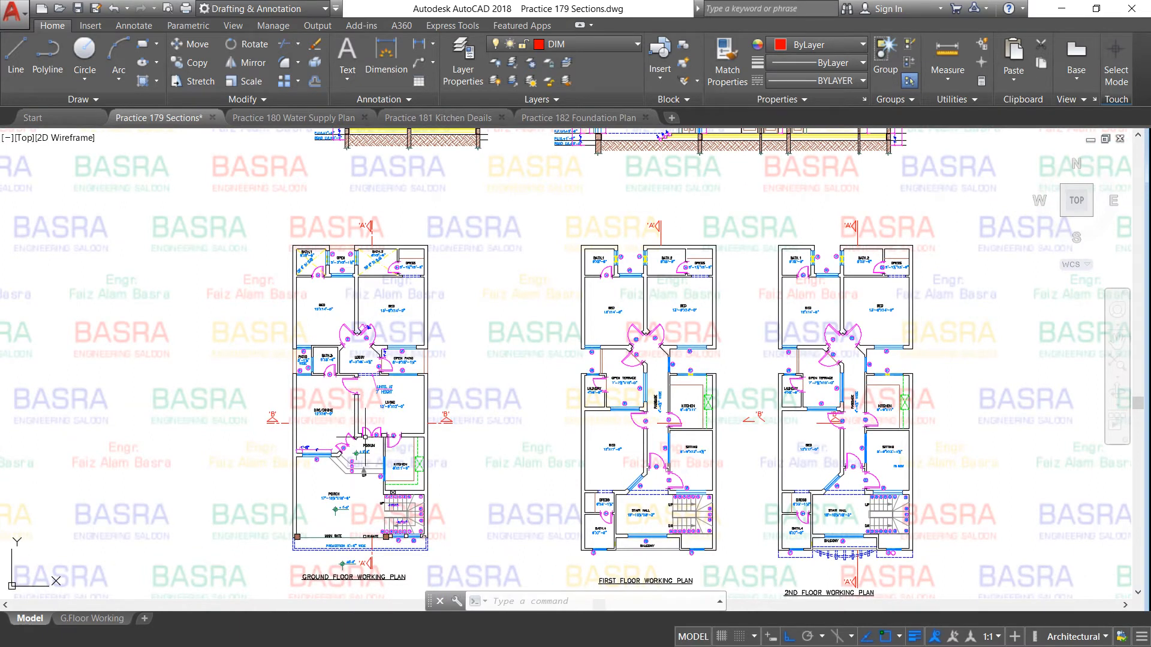
# Stretch section line A's lower centre line from the wicket gate through the ground floor plan to Bath.2's outer wall
pyautogui.scroll(2, 366, 438)
pyautogui.scroll(-3, 347, 390)
pyautogui.scroll(3, 359, 473)
pyautogui.scroll(4, 366, 531)
pyautogui.click(366, 519)
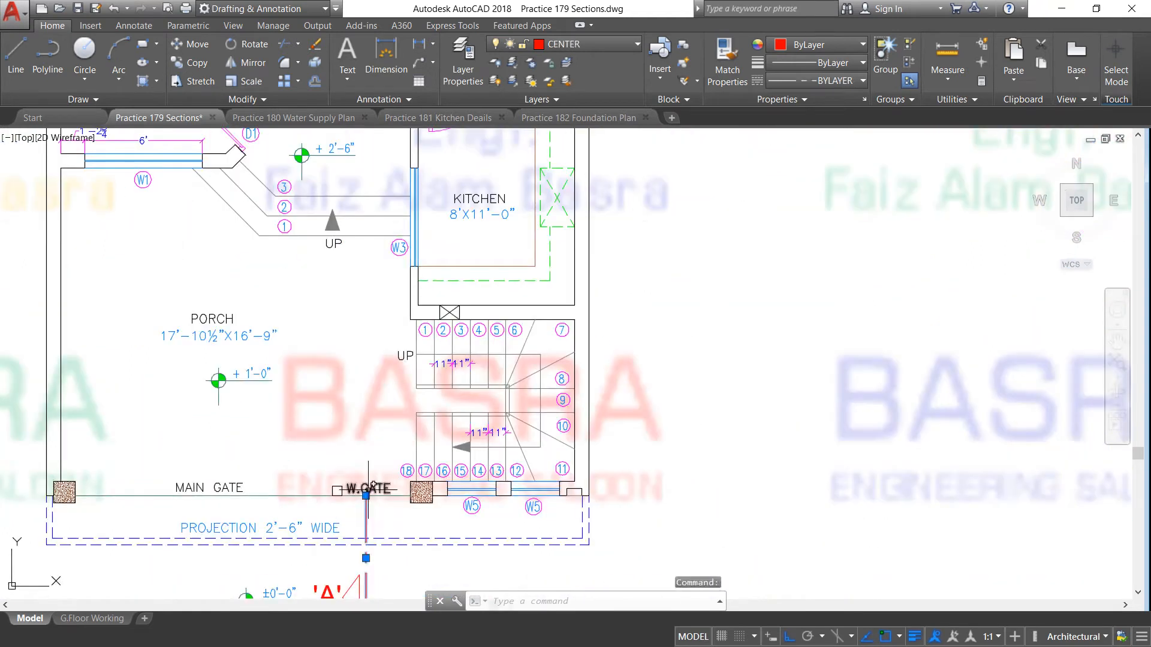
pyautogui.moveTo(366, 495)
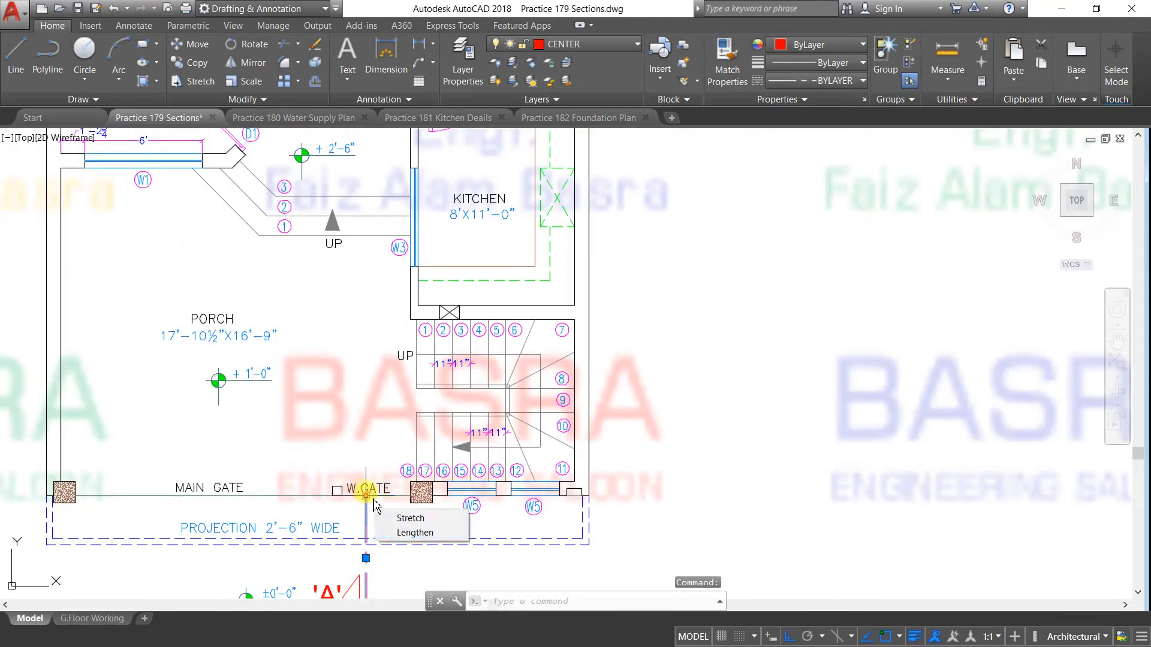
pyautogui.click(365, 496)
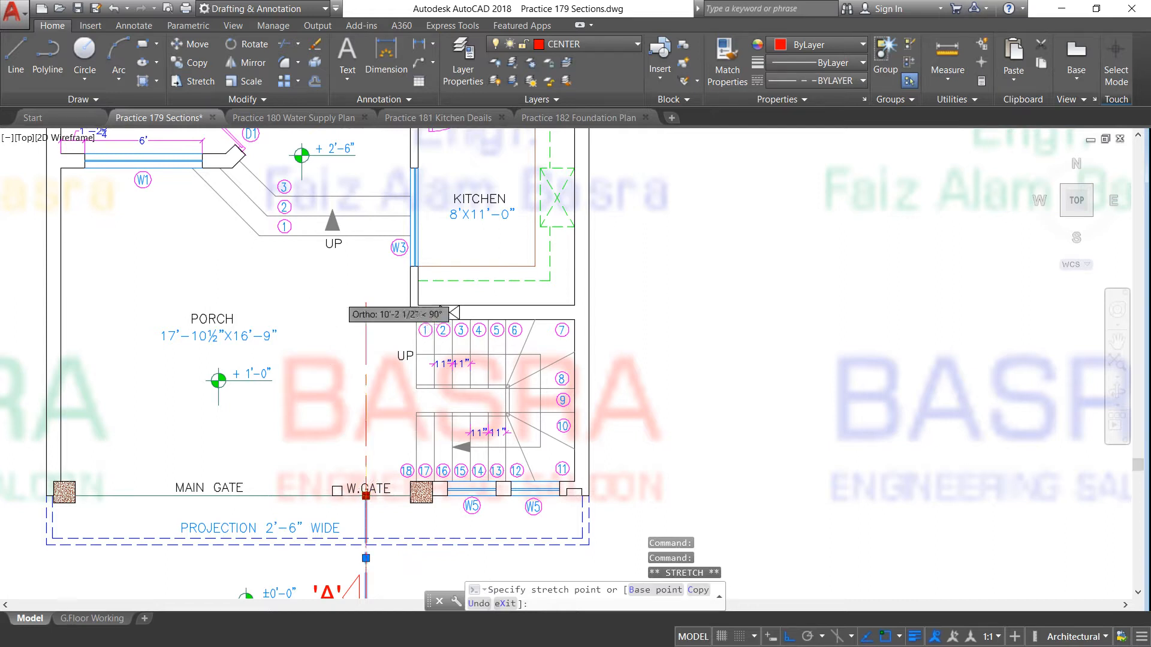
pyautogui.scroll(-8, 366, 307)
pyautogui.scroll(3, 359, 240)
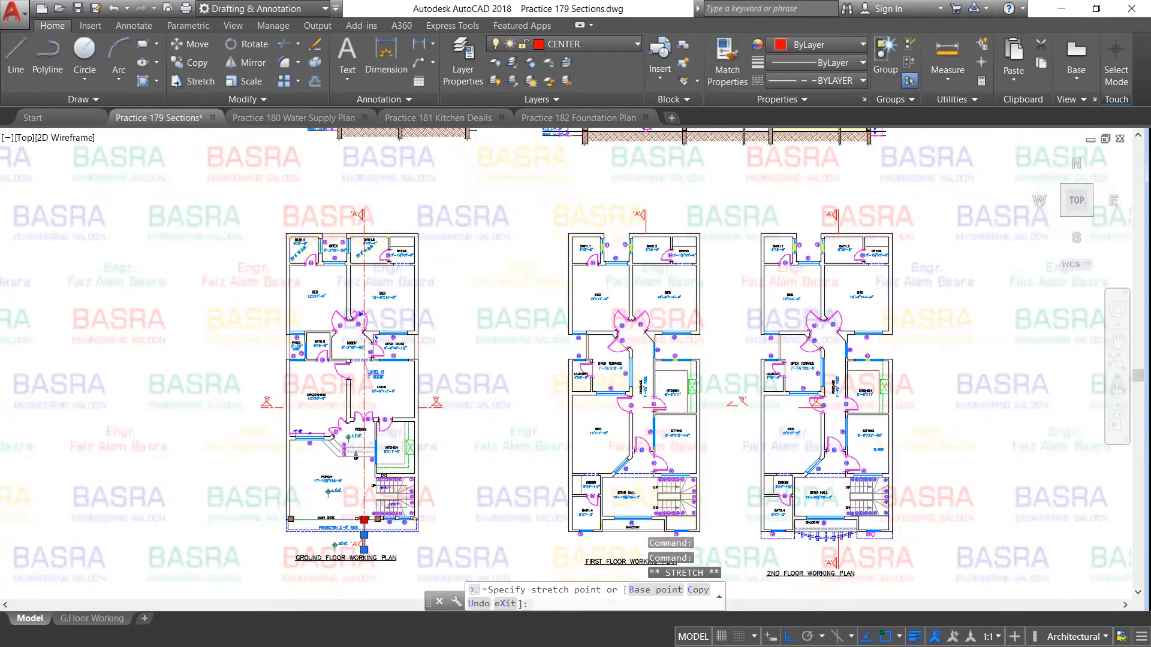
pyautogui.scroll(5, 364, 234)
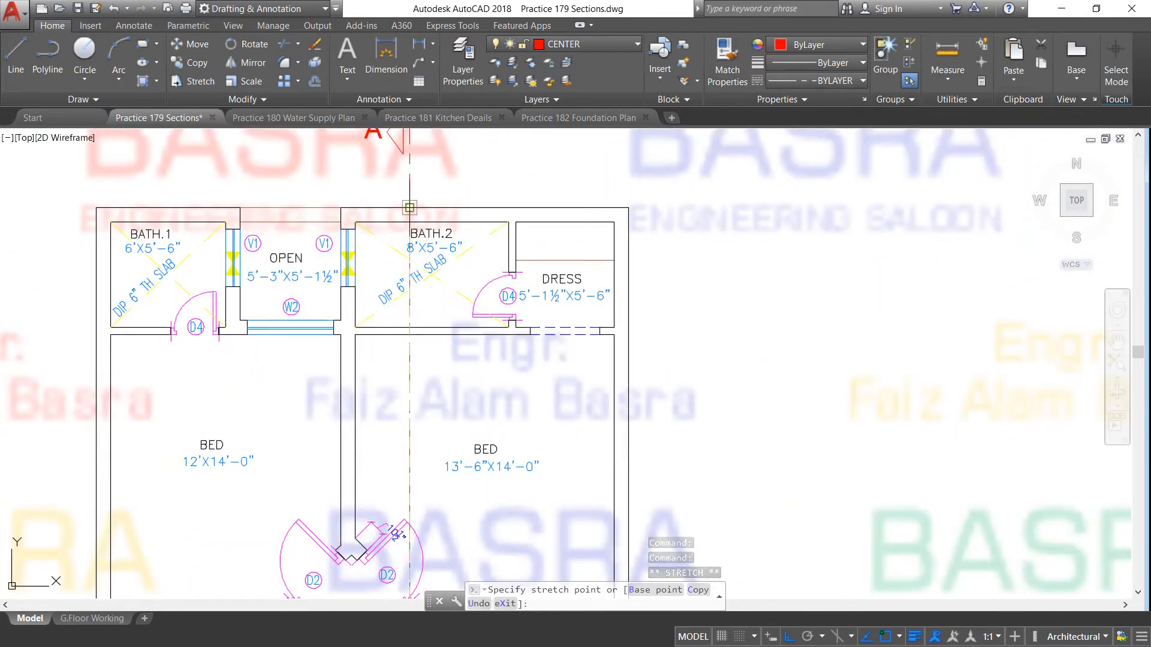
pyautogui.click(409, 208)
pyautogui.moveTo(413, 213)
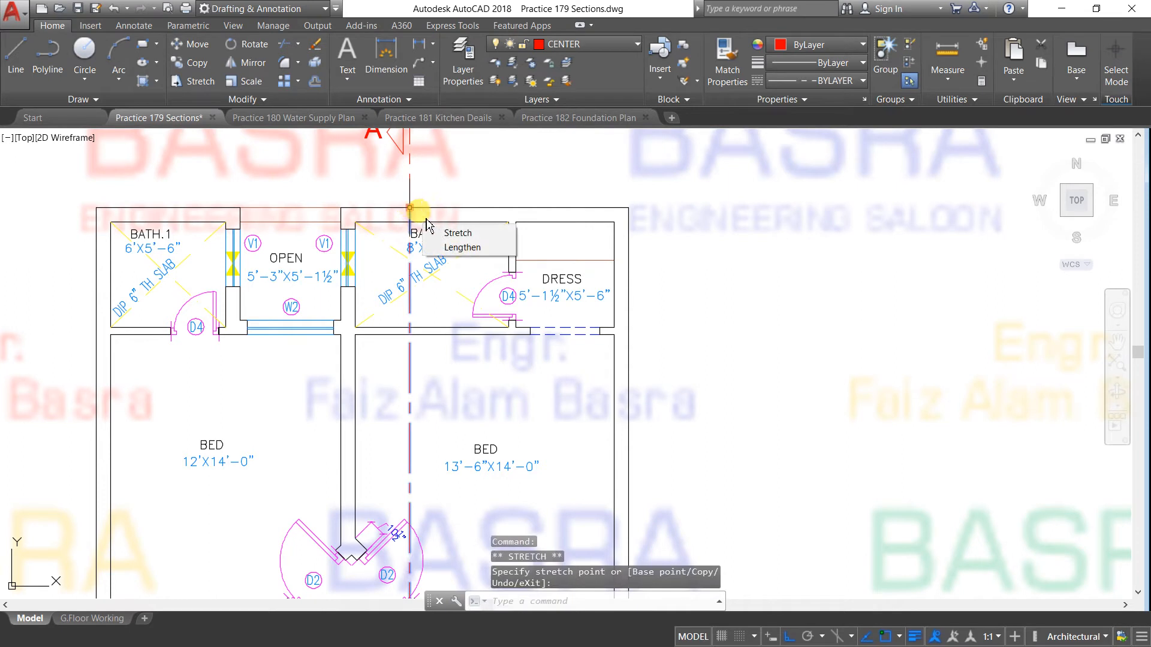
pyautogui.press('Escape')
pyautogui.press('Escape')
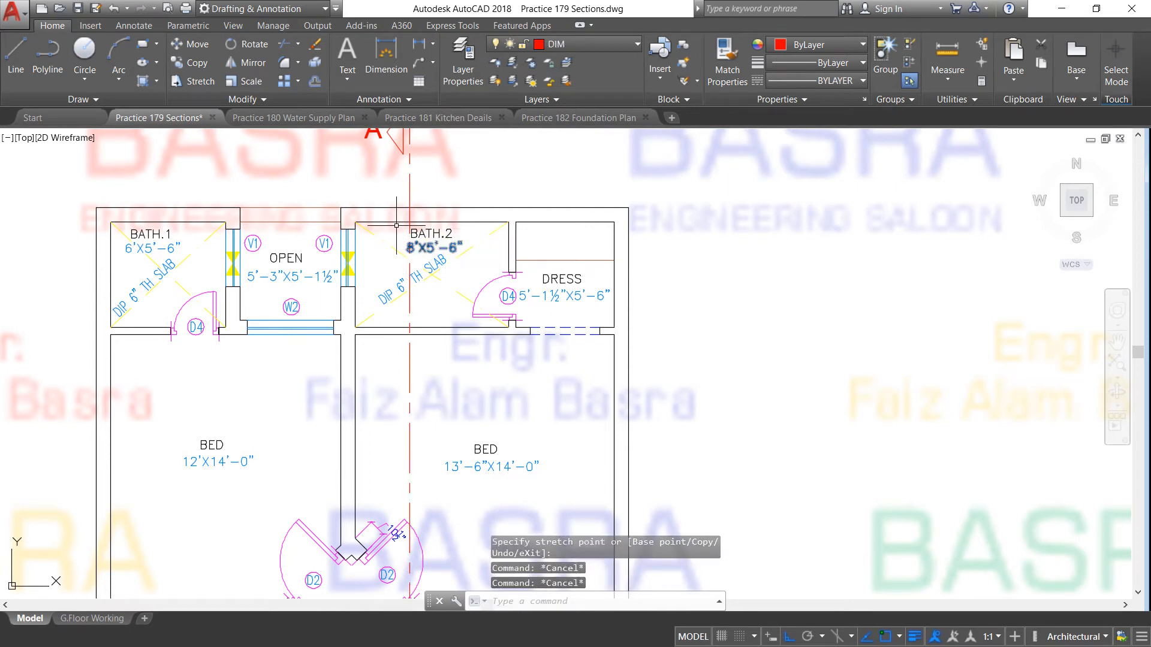
# Examine which rooms, doors and walls section line A cuts through from the ground floor bedroom to the porch gate
pyautogui.scroll(-4, 396, 226)
pyautogui.scroll(4, 402, 383)
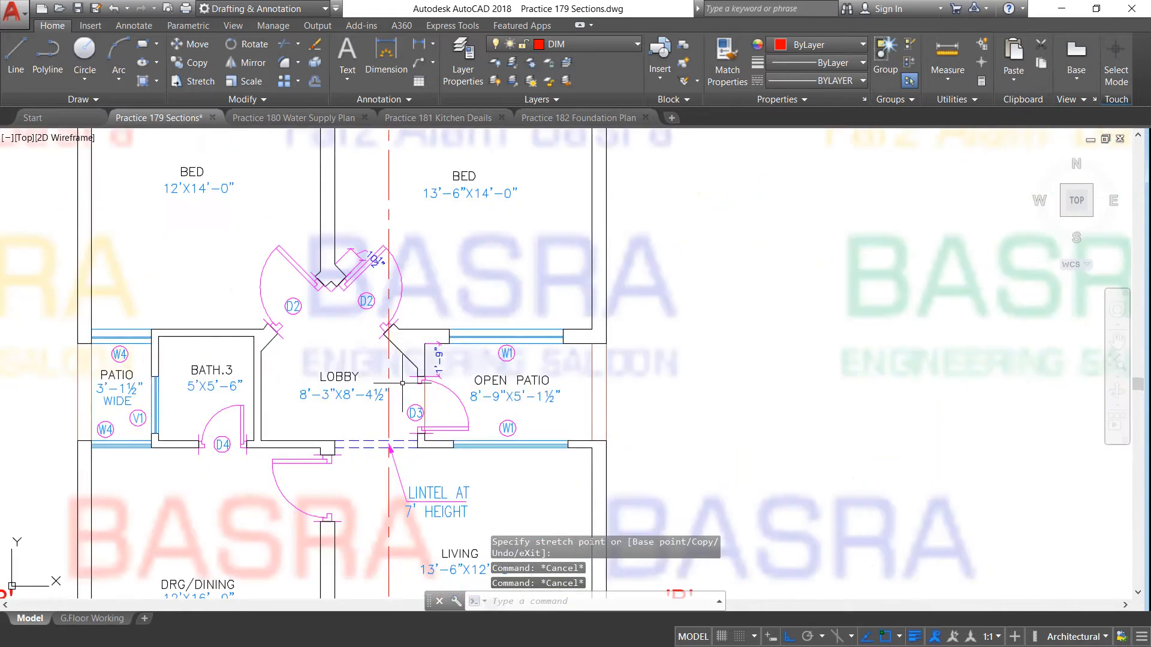
pyautogui.scroll(-3, 391, 360)
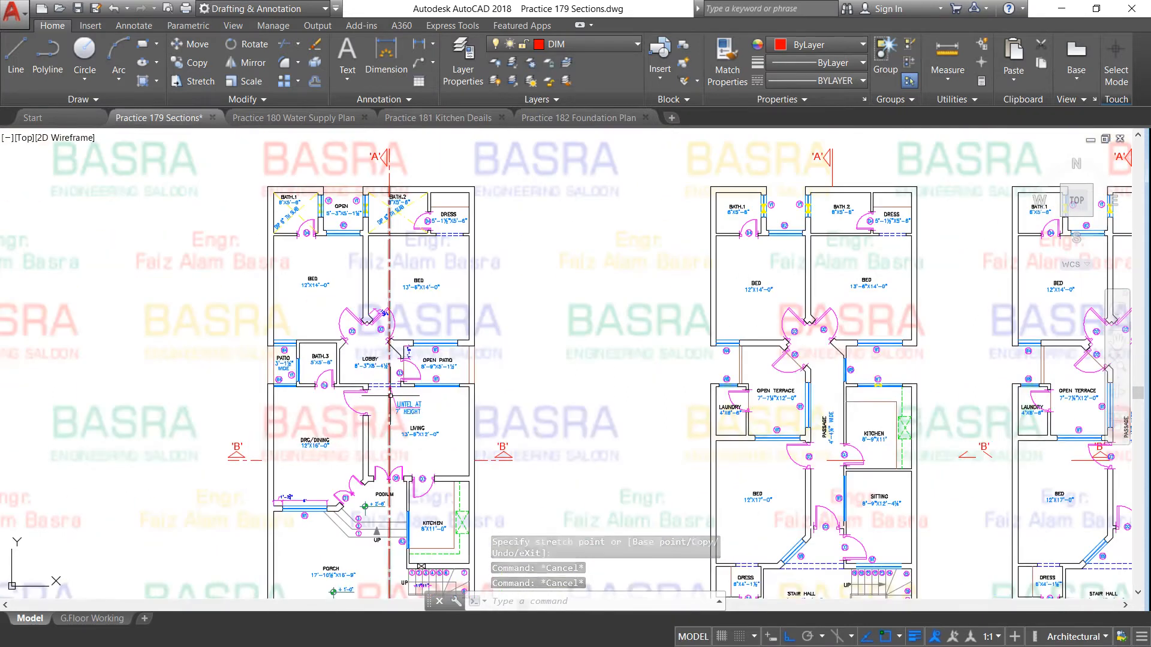
pyautogui.scroll(3, 390, 396)
pyautogui.scroll(-5, 378, 495)
pyautogui.scroll(5, 377, 460)
pyautogui.scroll(-5, 380, 360)
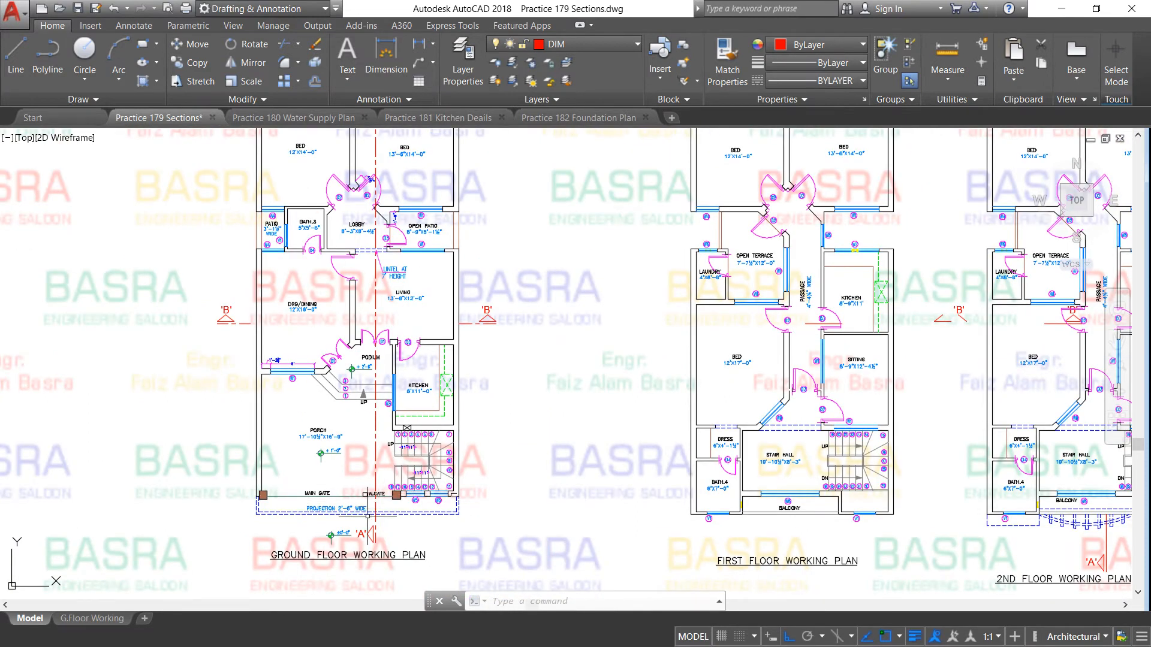
# Examine the ground floor plan along section line A, from the rear baths and lobby down to the porch, stairs and wicket gate
pyautogui.scroll(4, 378, 522)
pyautogui.scroll(-6, 304, 448)
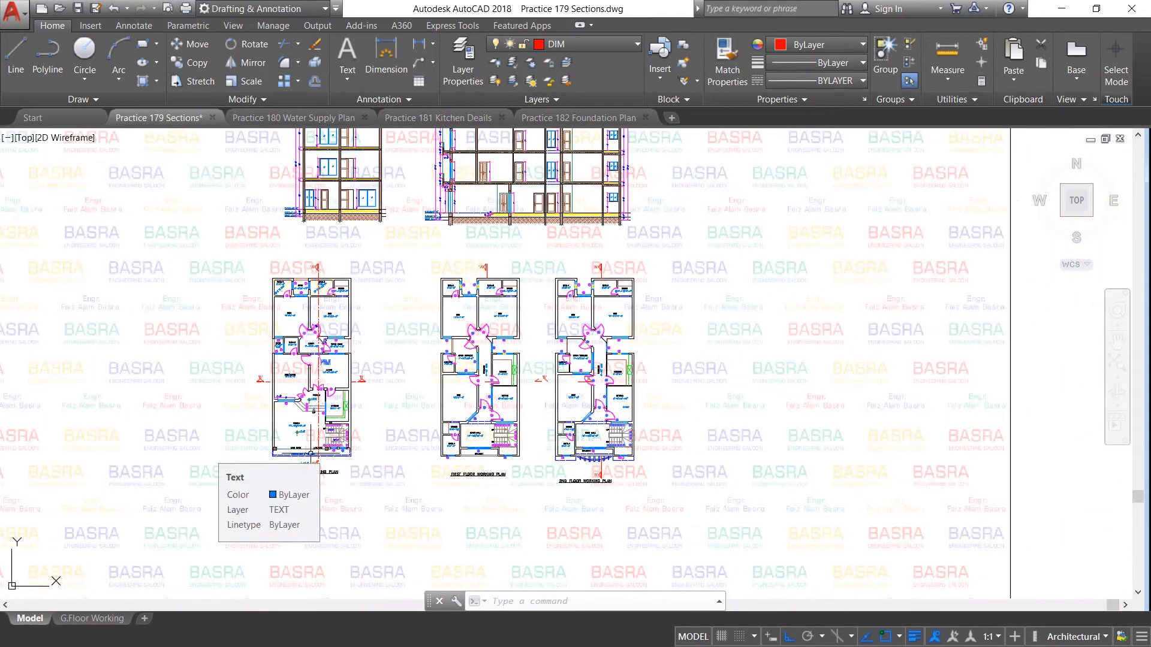
pyautogui.scroll(5, 326, 462)
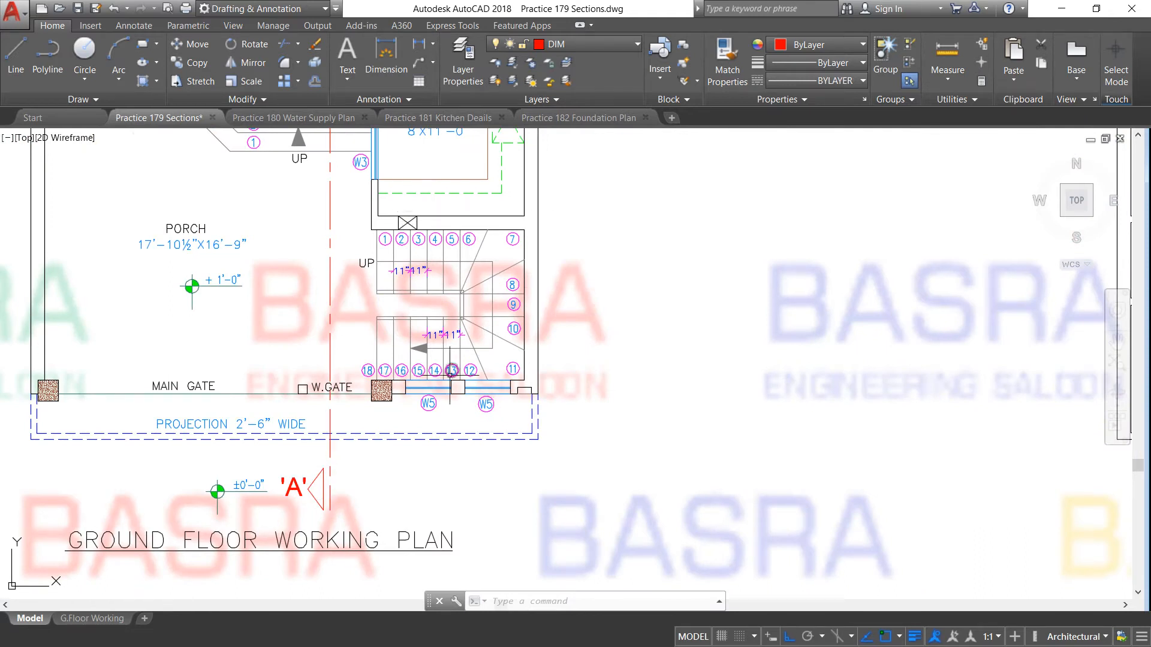
pyautogui.scroll(-6, 533, 238)
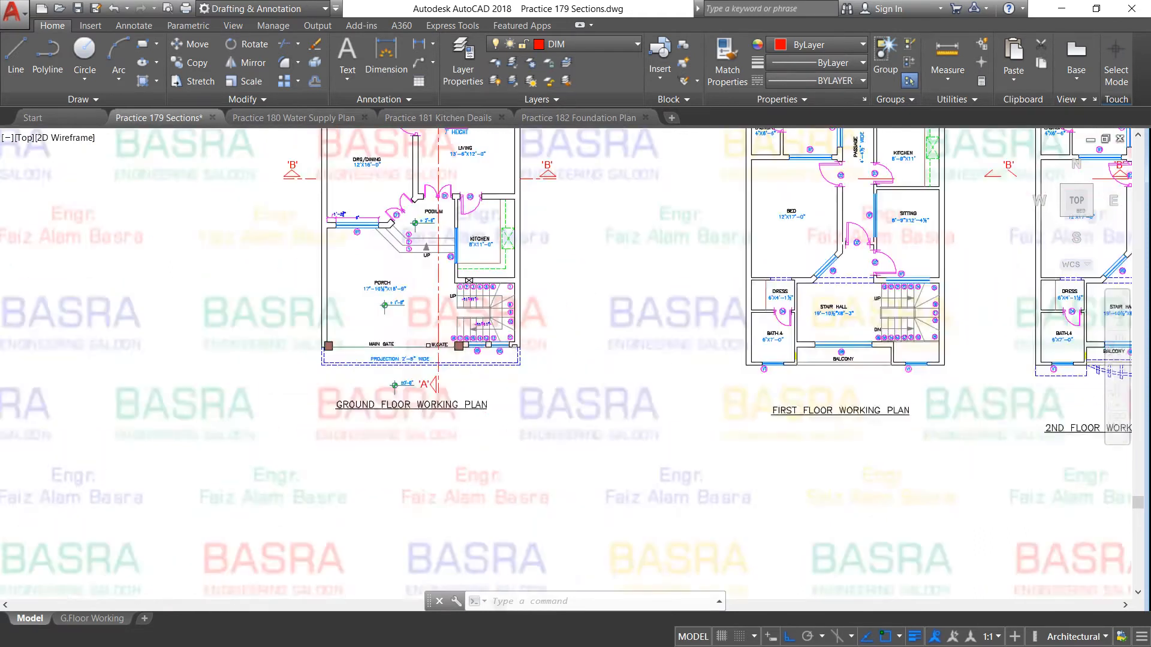
pyautogui.scroll(2, 532, 239)
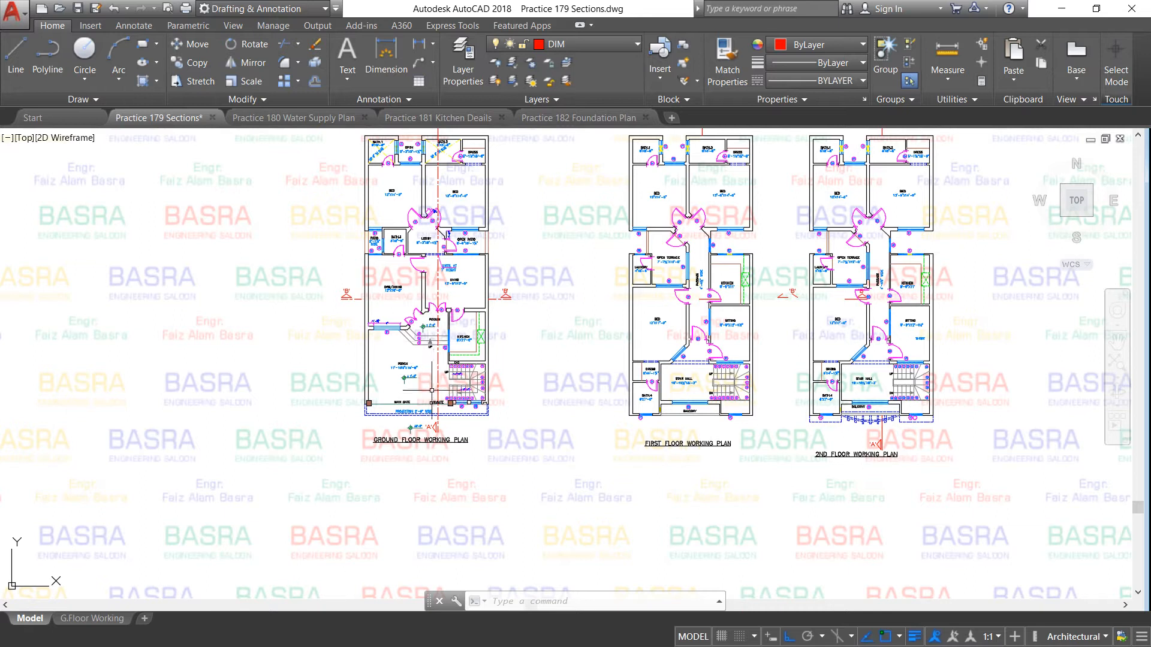
pyautogui.scroll(4, 429, 135)
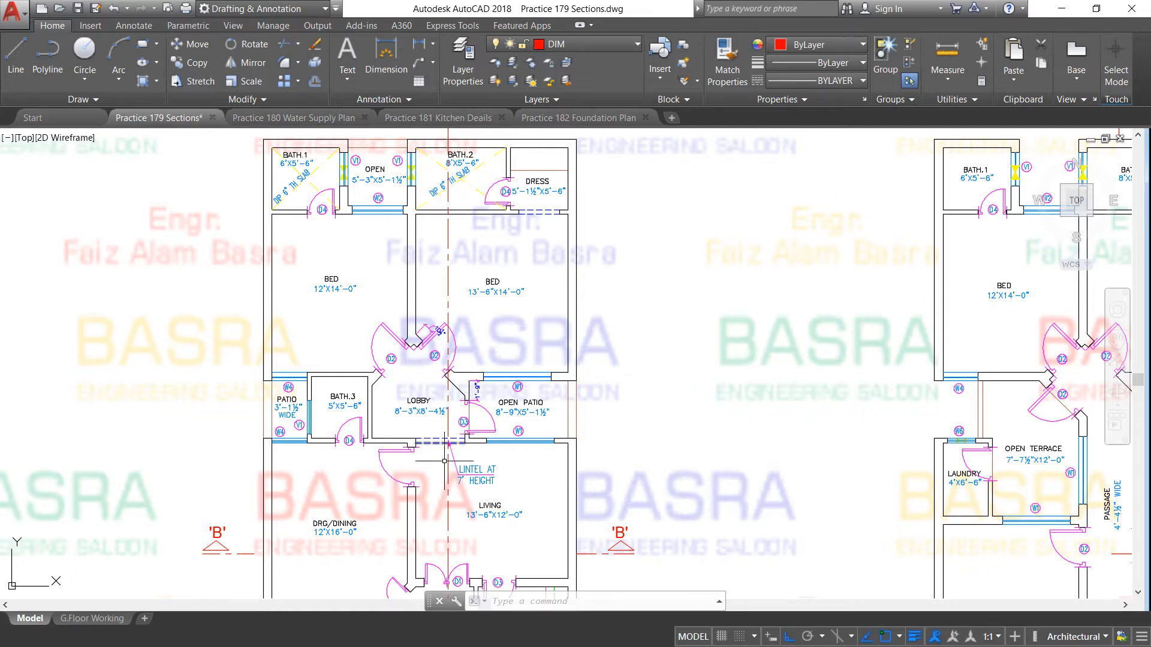
pyautogui.scroll(-2, 442, 448)
pyautogui.scroll(4, 444, 521)
pyautogui.scroll(-3, 445, 520)
pyautogui.scroll(3, 445, 521)
pyautogui.scroll(-6, 394, 432)
pyautogui.scroll(6, 394, 423)
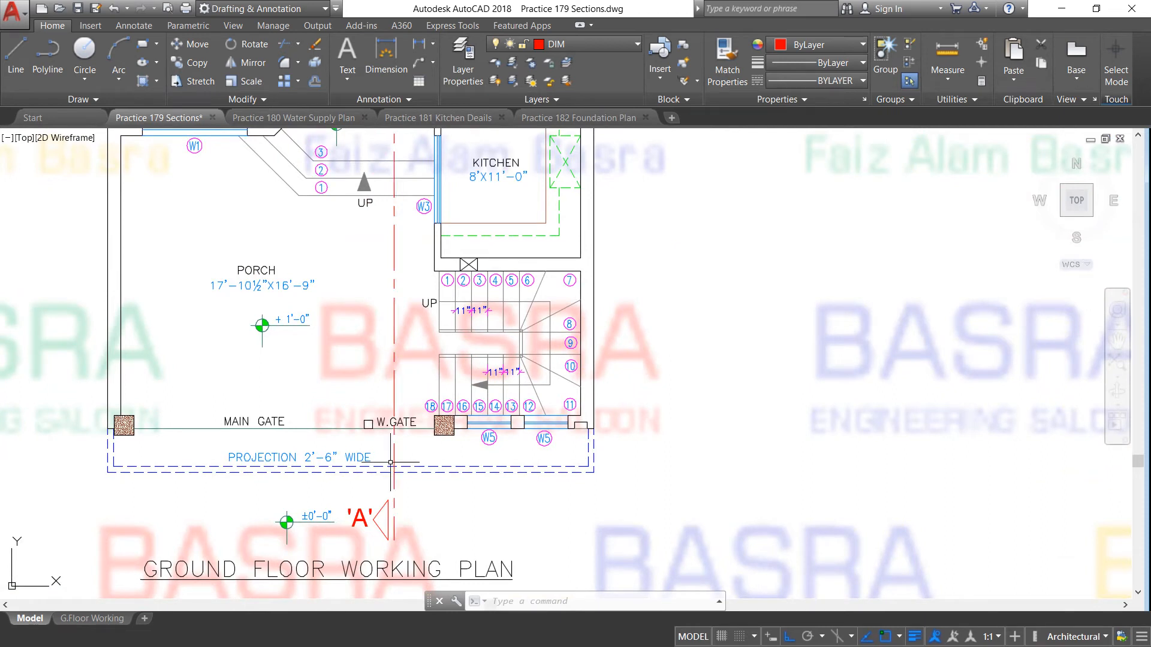
pyautogui.scroll(-8, 386, 475)
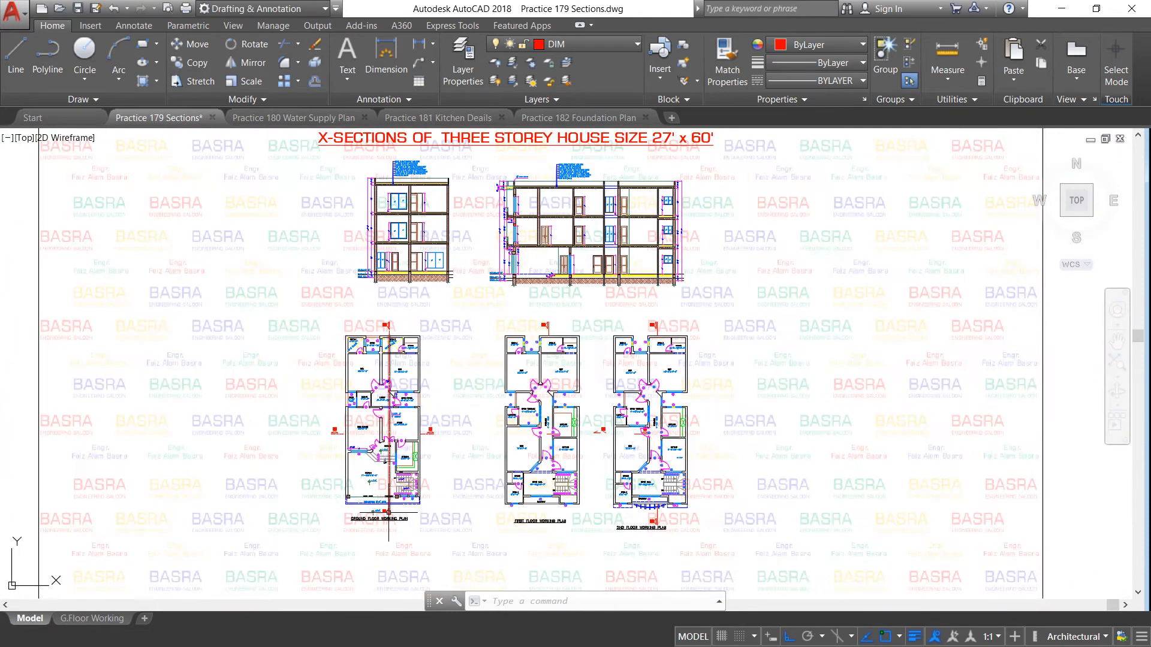
# Examine the longer cross-section's ground floor, including its rear outer wall, bath window, doors and plinth, in relation to the plans
pyautogui.scroll(4, 544, 242)
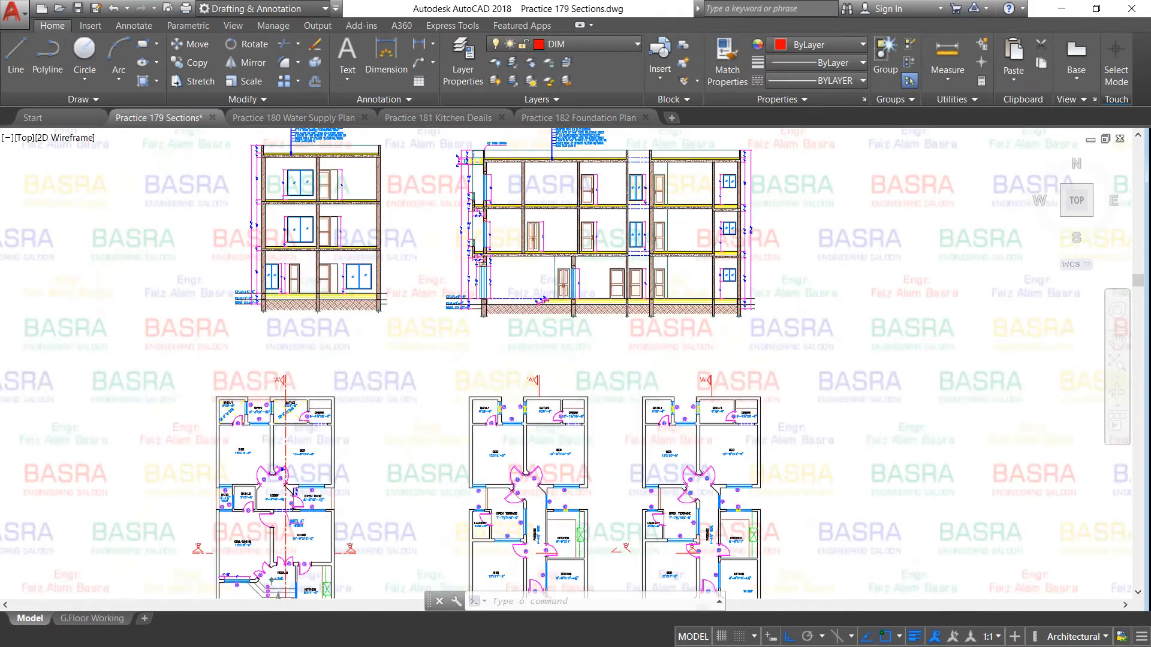
pyautogui.moveTo(513, 293)
pyautogui.mouseDown(button='middle')
pyautogui.moveTo(437, 387)
pyautogui.moveTo(445, 288)
pyautogui.mouseUp(button='middle')
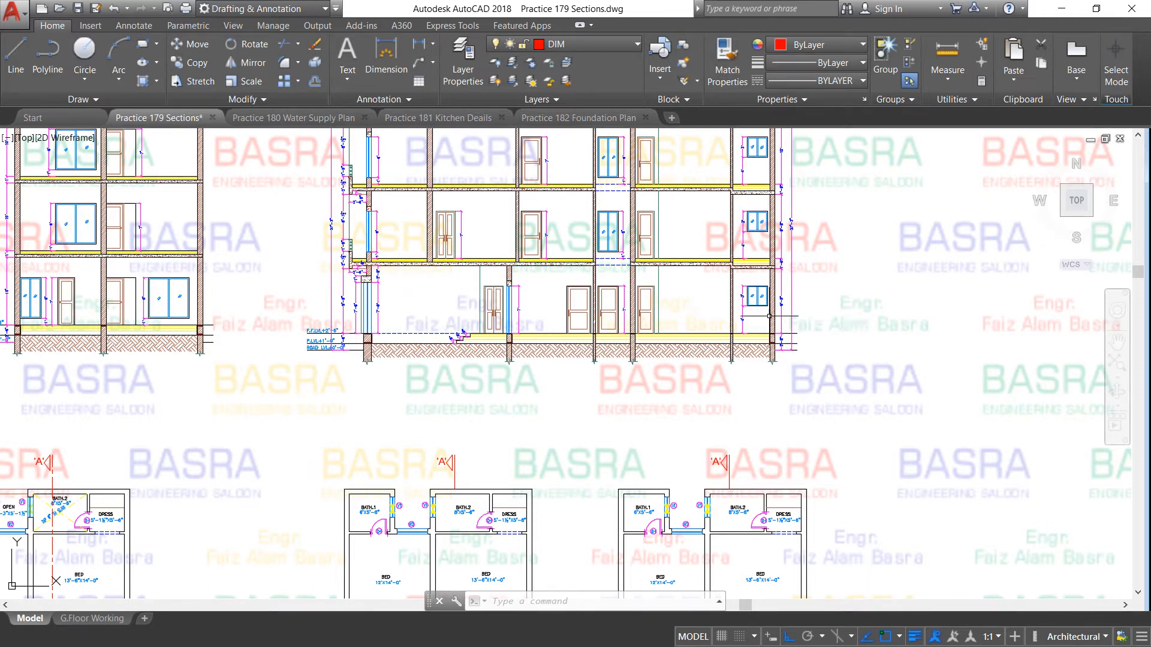
pyautogui.scroll(2, 744, 282)
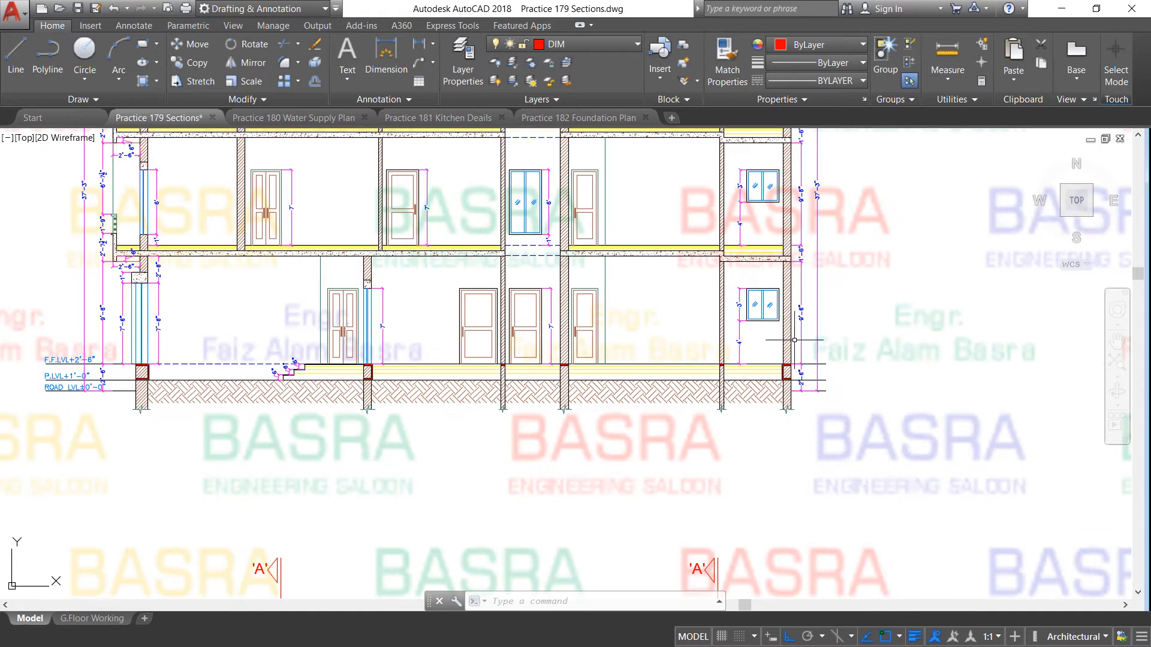
pyautogui.scroll(2, 787, 318)
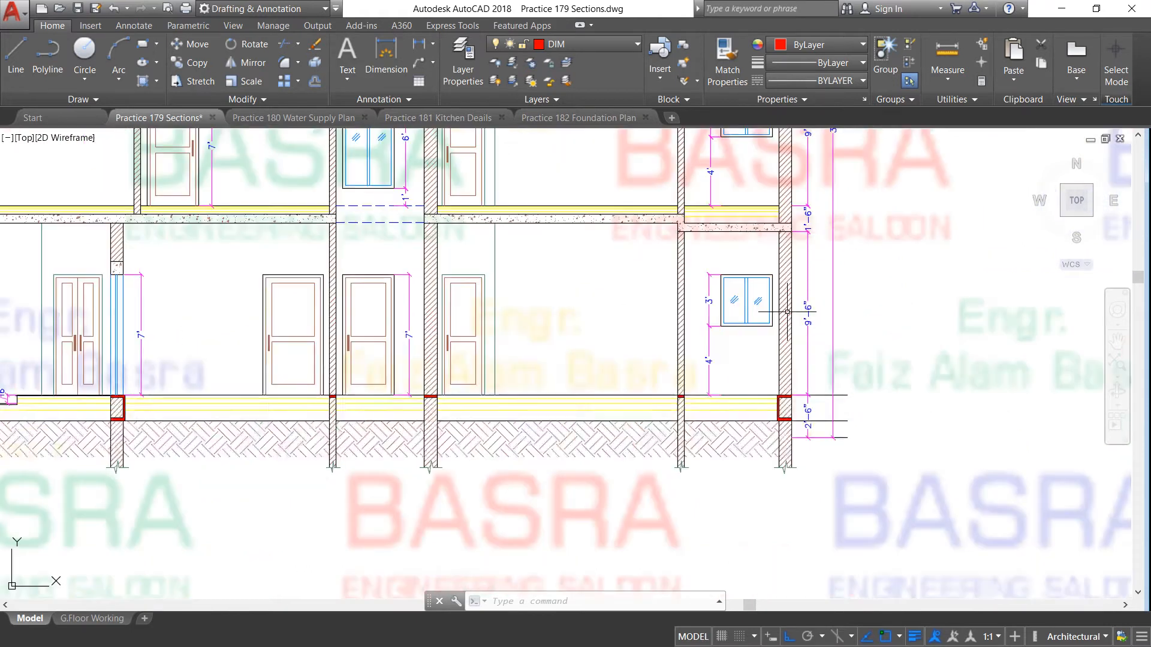
pyautogui.scroll(-4, 787, 311)
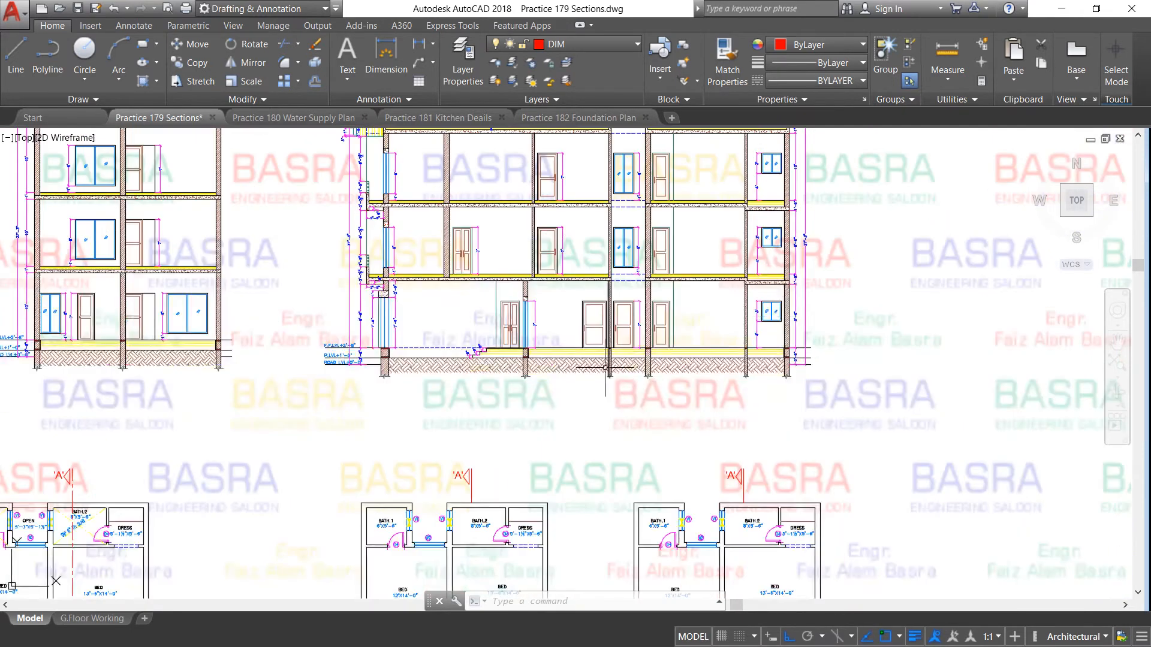
pyautogui.scroll(-4, 474, 349)
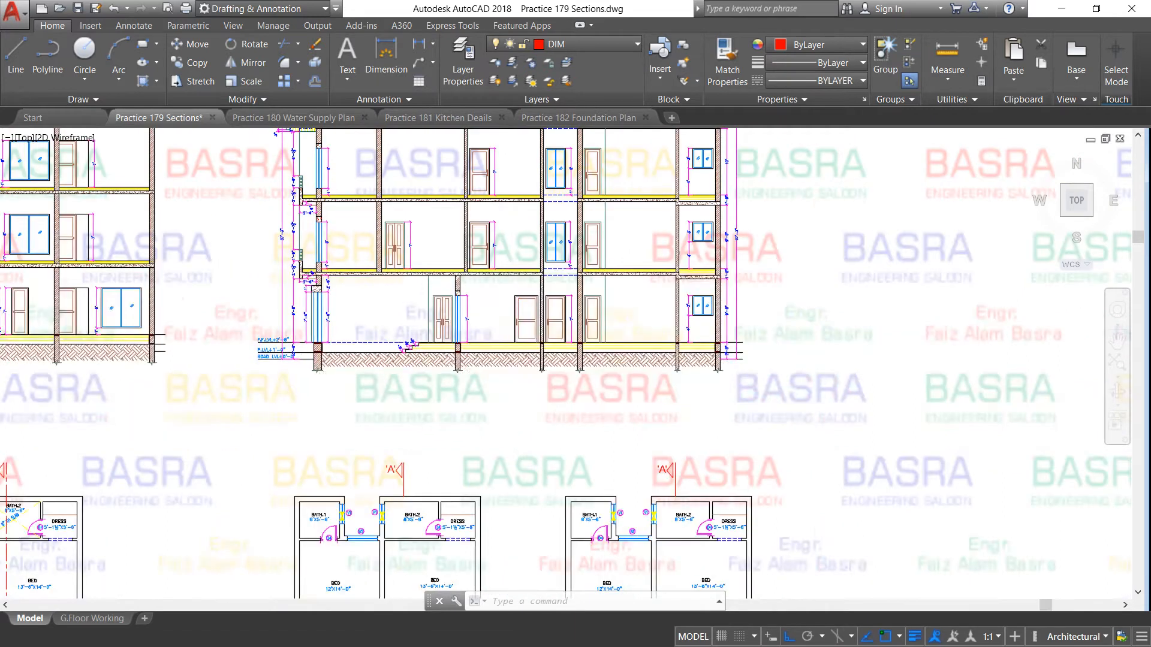
pyautogui.scroll(-2, 479, 321)
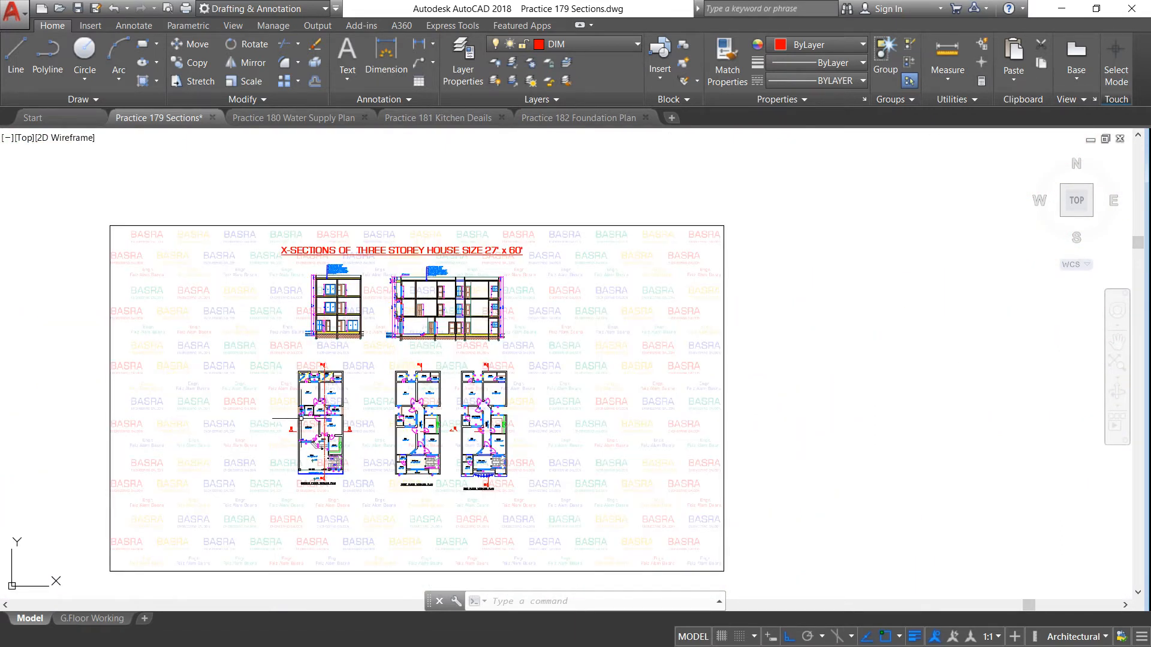
# Copy the whole ground floor working plan with its section markers to the empty space left of the original
pyautogui.click(192, 62)
pyautogui.click(254, 331)
pyautogui.click(381, 537)
pyautogui.press('Return')
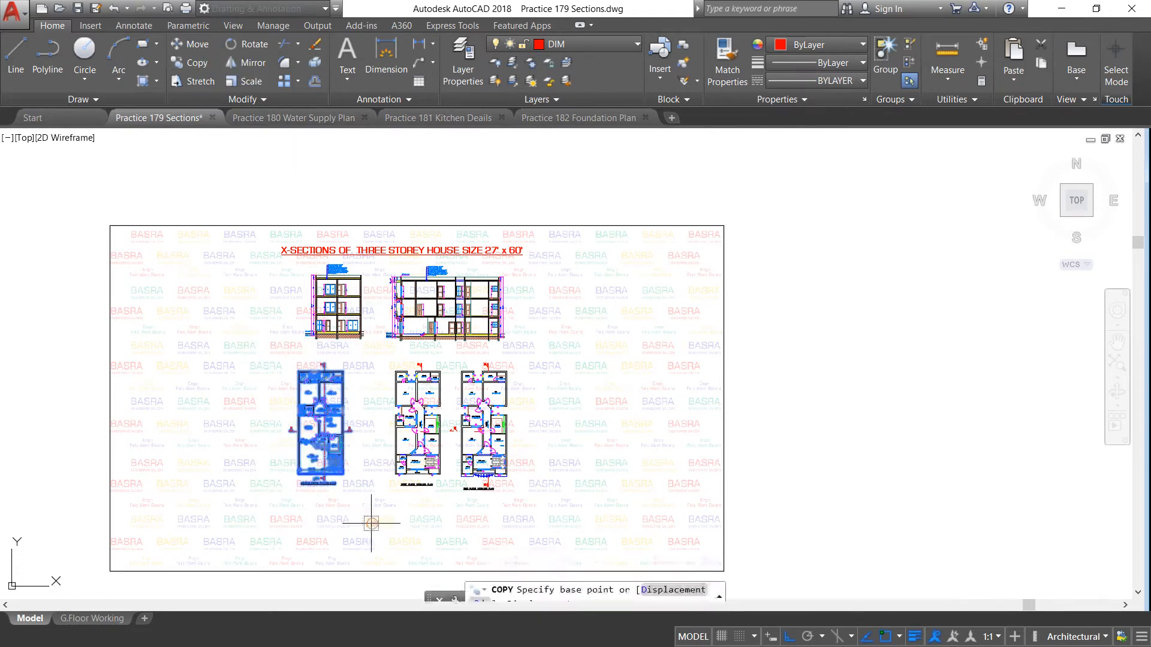
pyautogui.click(372, 522)
pyautogui.click(211, 475)
pyautogui.rightClick(206, 474)
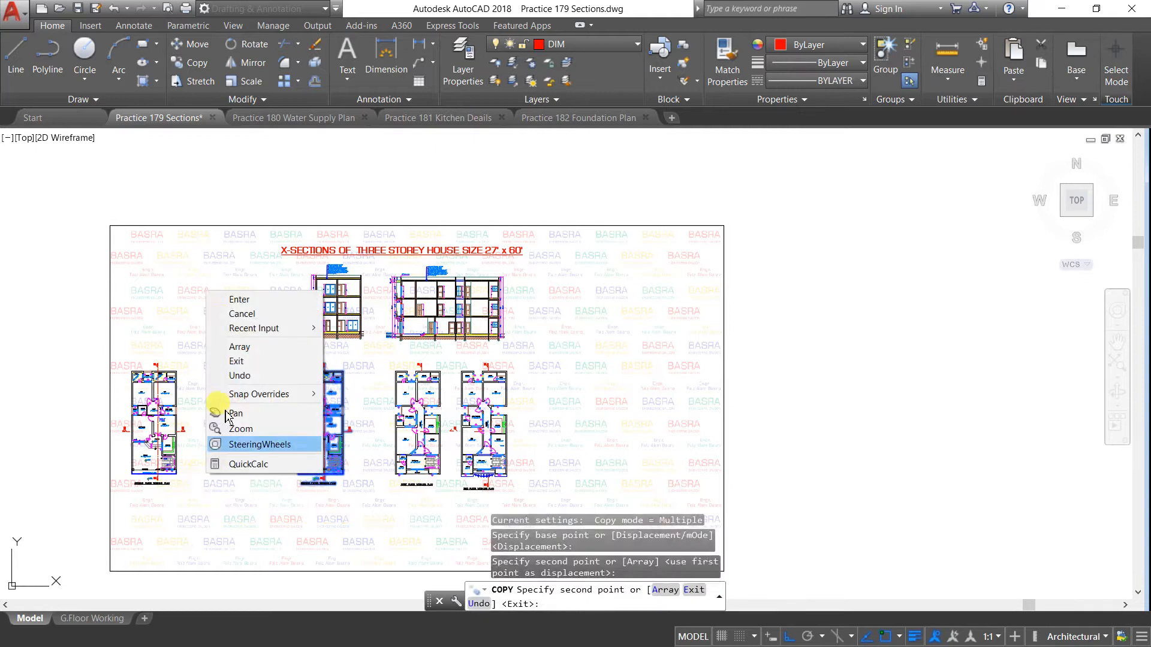
pyautogui.click(233, 302)
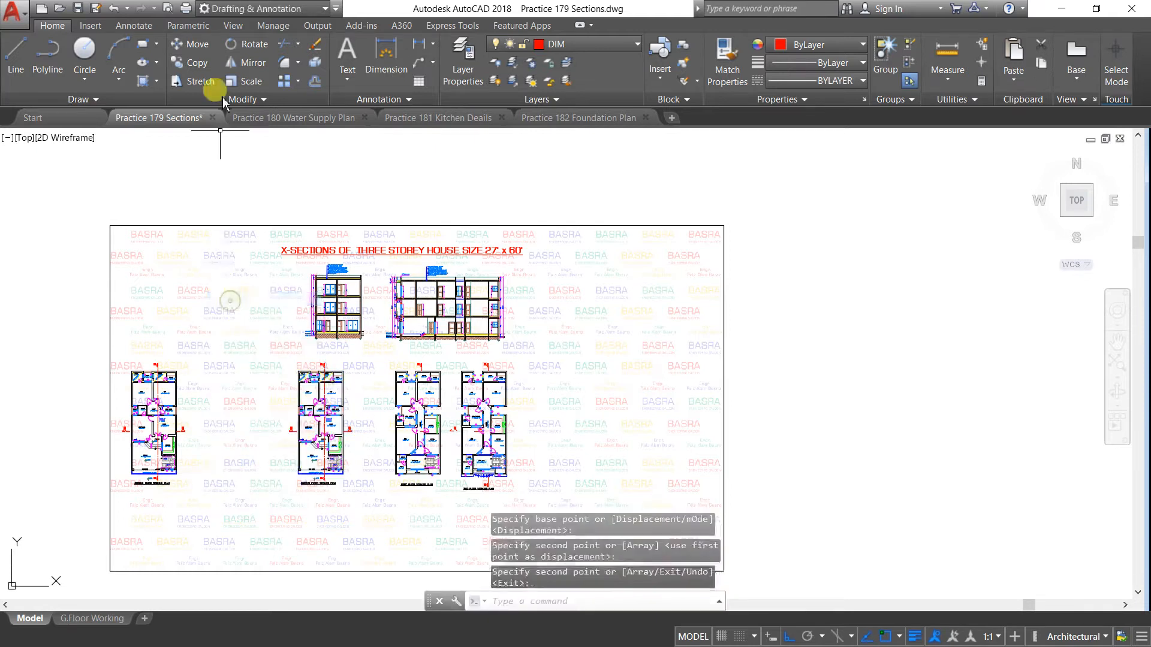
# Rotate the copied ground floor plan to 270° about the outer wall corner beside the living room
pyautogui.click(248, 44)
pyautogui.click(68, 321)
pyautogui.click(258, 550)
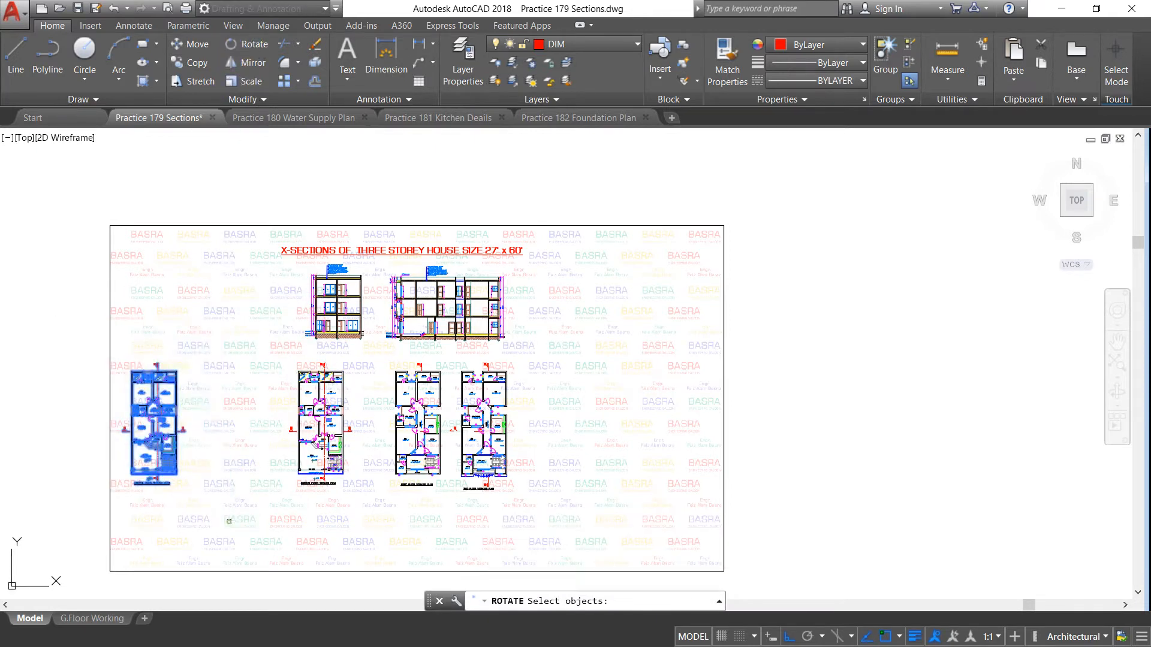
pyautogui.press('Return')
pyautogui.scroll(5, 176, 441)
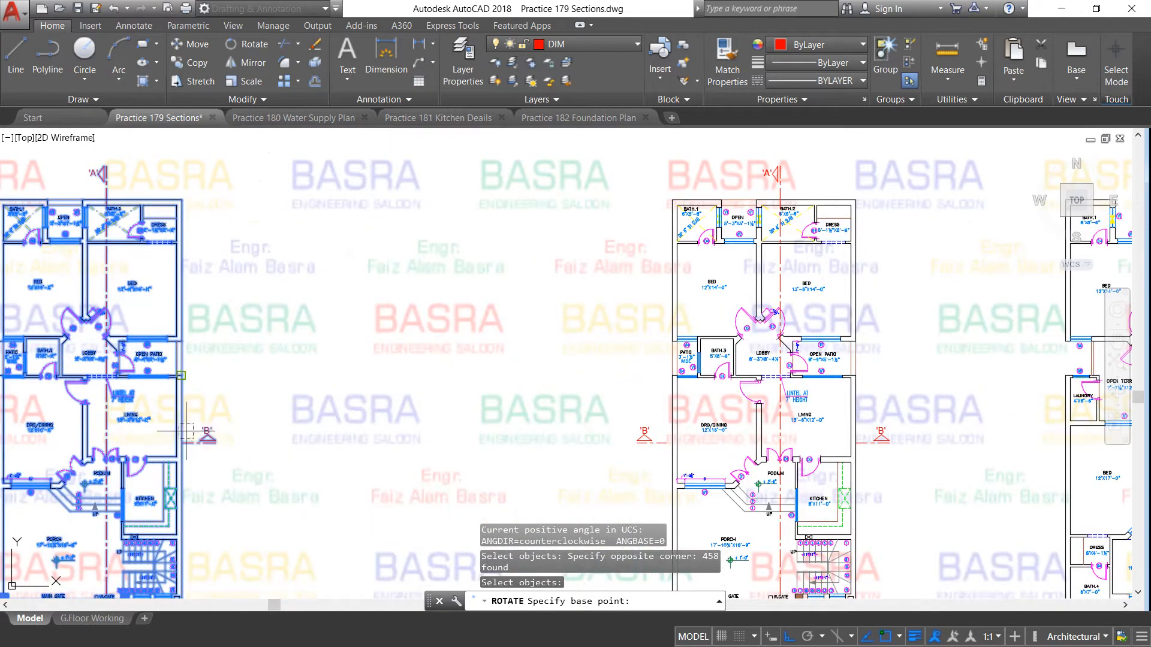
pyautogui.click(181, 375)
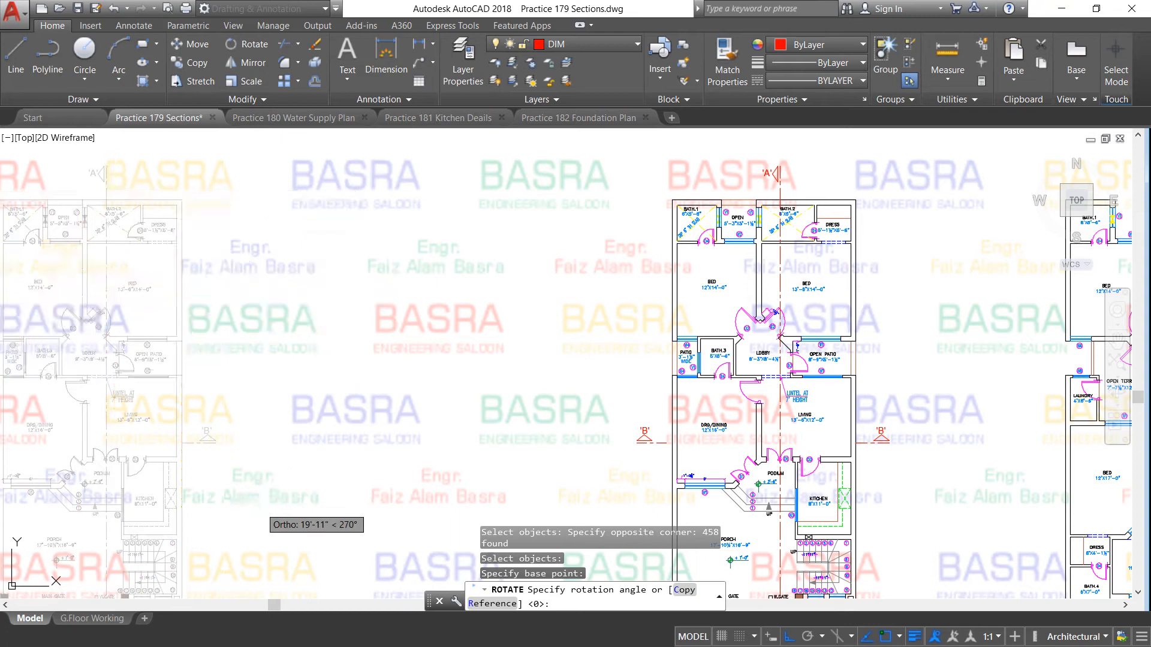
pyautogui.click(259, 508)
pyautogui.scroll(-4, 377, 390)
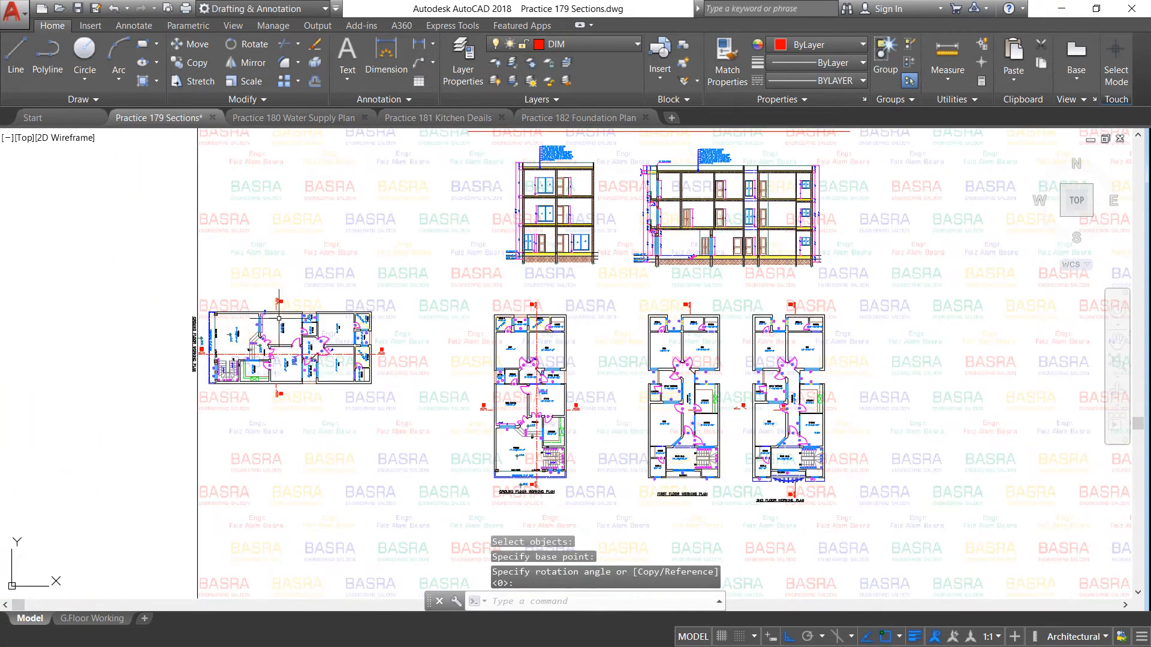
# Erase the 'GROUND FLOOR WORKING PLAN' title from the rotated copy
pyautogui.scroll(2, 213, 322)
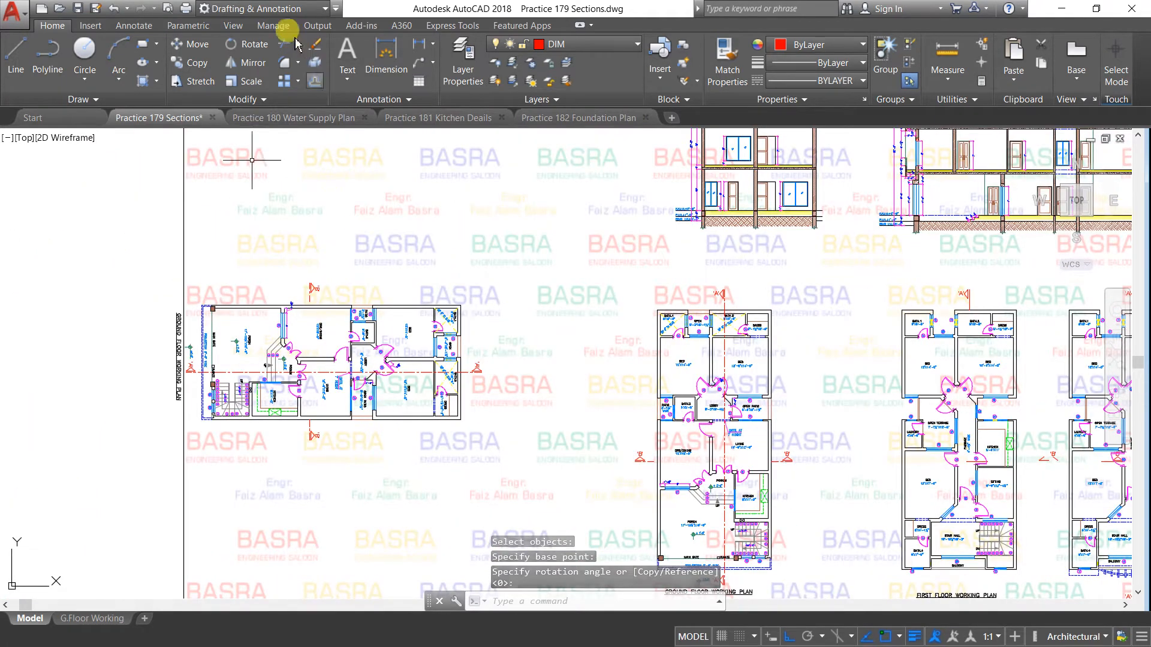
pyautogui.click(214, 46)
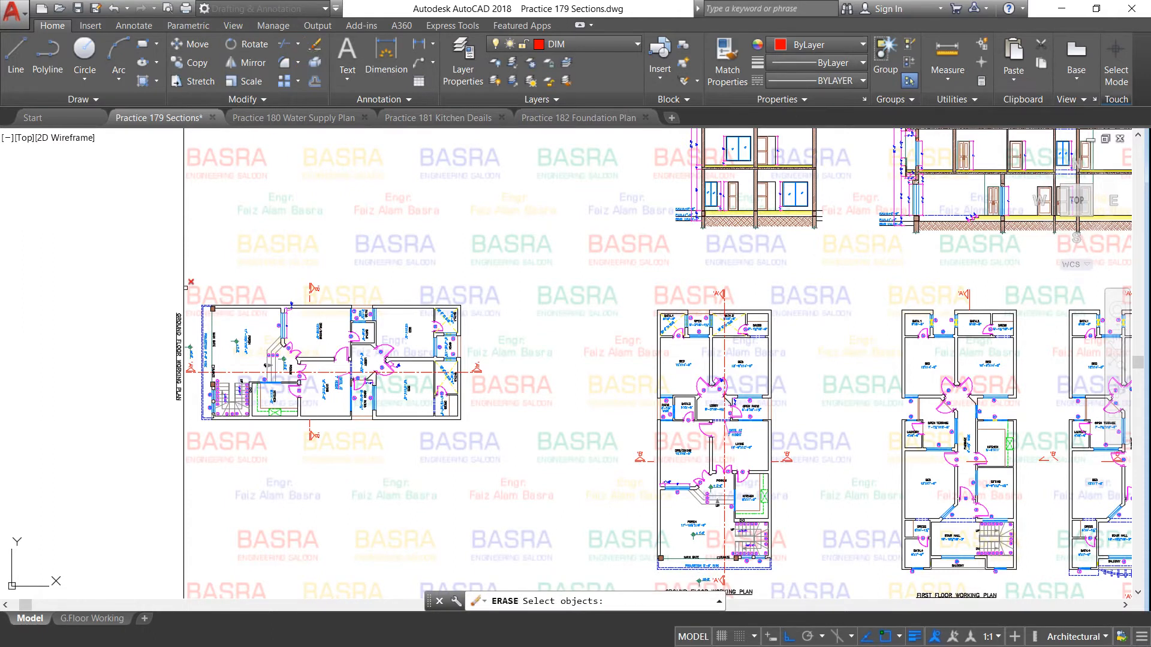
pyautogui.click(176, 324)
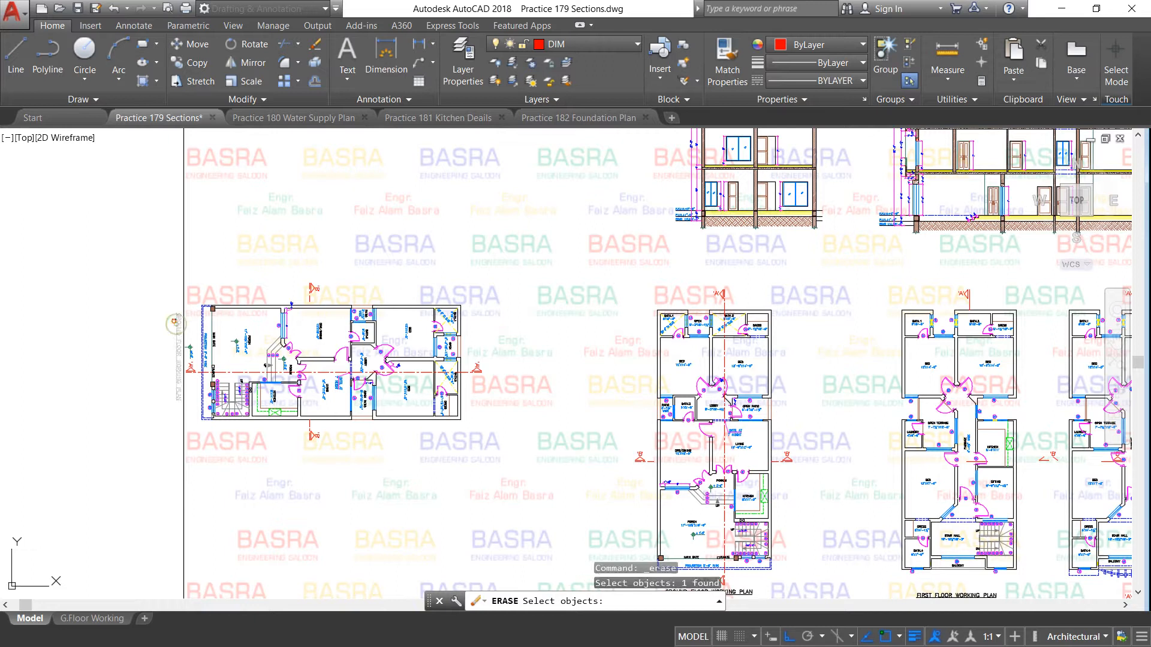
pyautogui.rightClick(176, 324)
# Move the rotated ground floor plan horizontally to the right, away from the sheet border
pyautogui.click(203, 46)
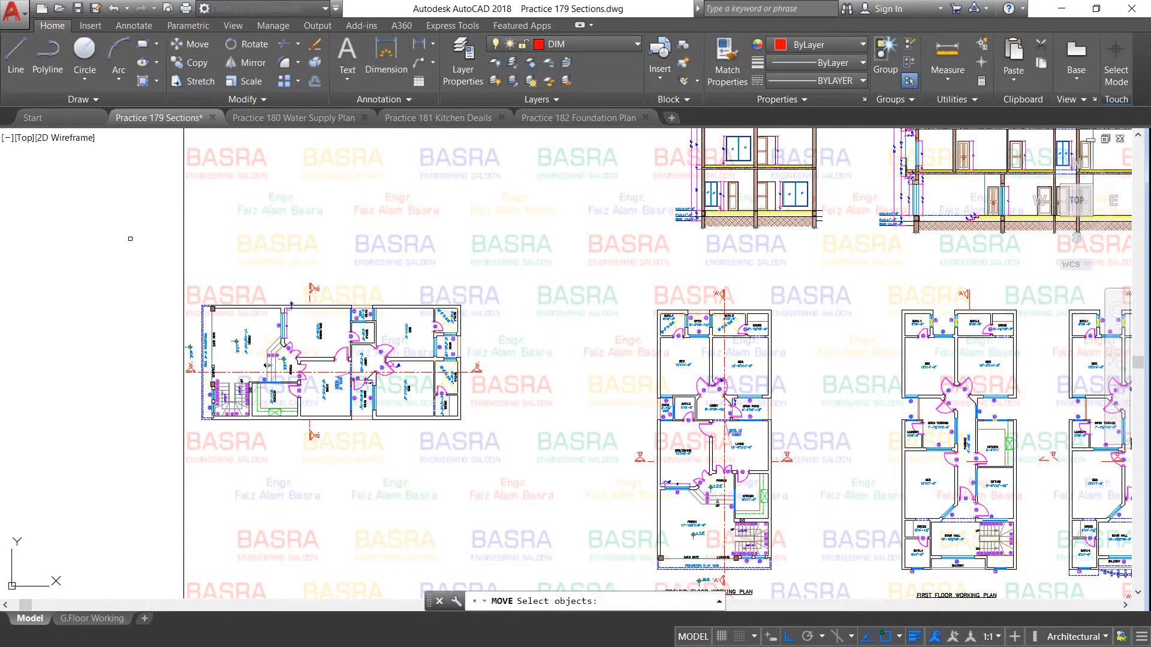
pyautogui.click(103, 243)
pyautogui.click(528, 515)
pyautogui.rightClick(379, 469)
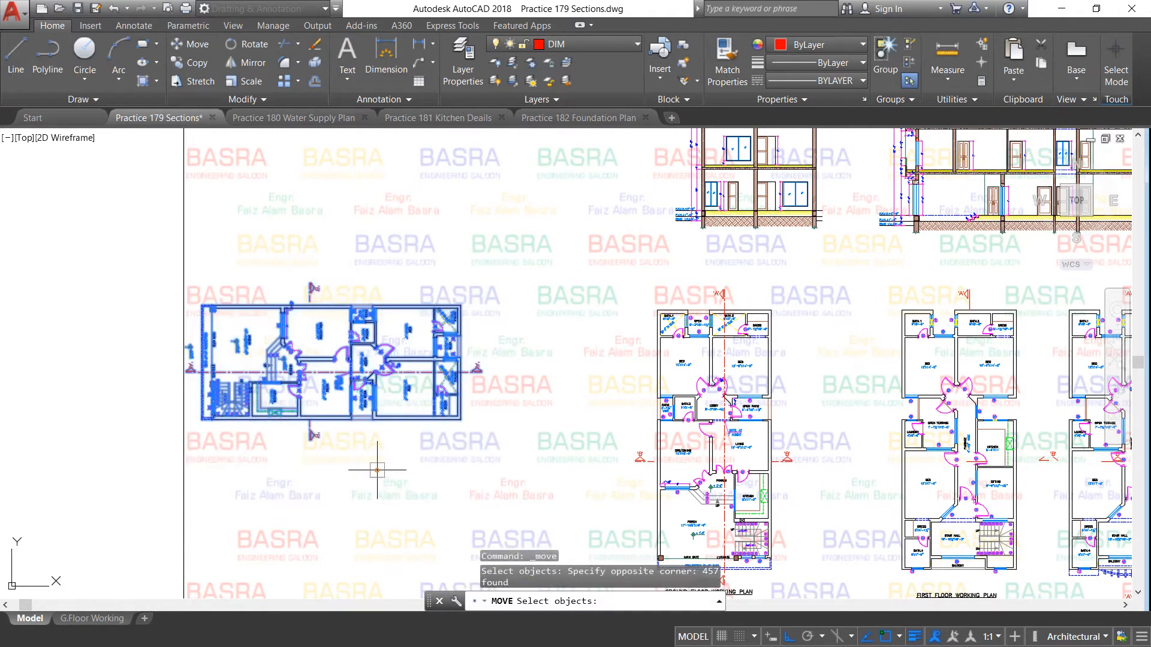
pyautogui.click(377, 470)
pyautogui.click(455, 468)
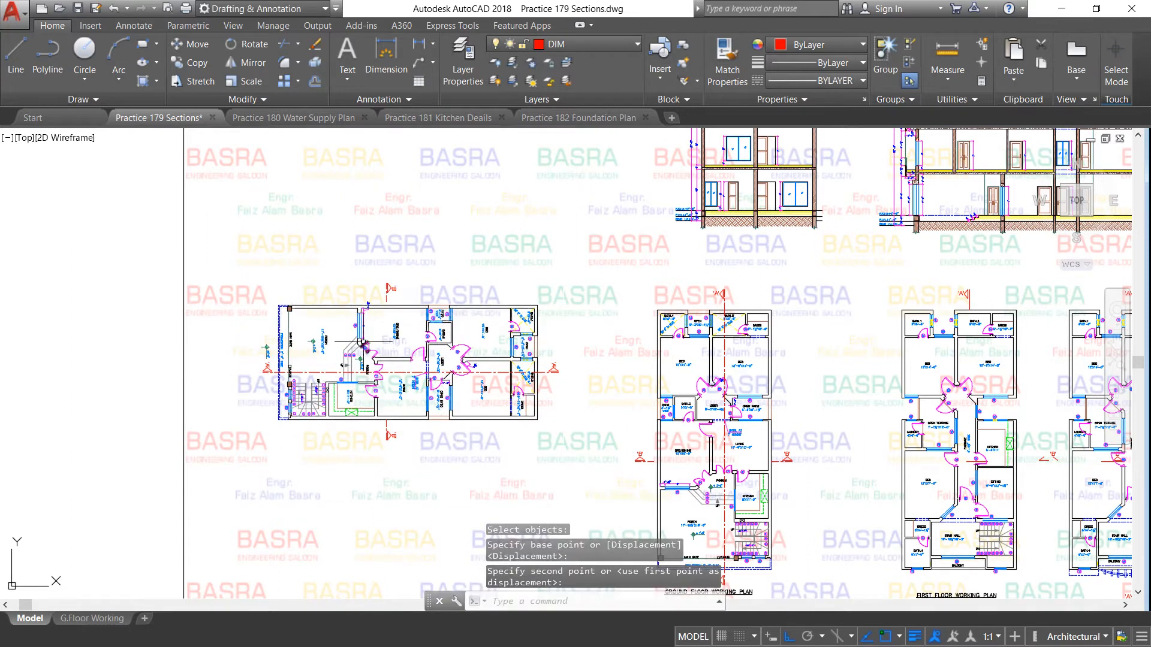
# Draw two vertical projection lines upward from the outer and inner faces of the rotated plan's rear bath wall
pyautogui.scroll(2, 320, 279)
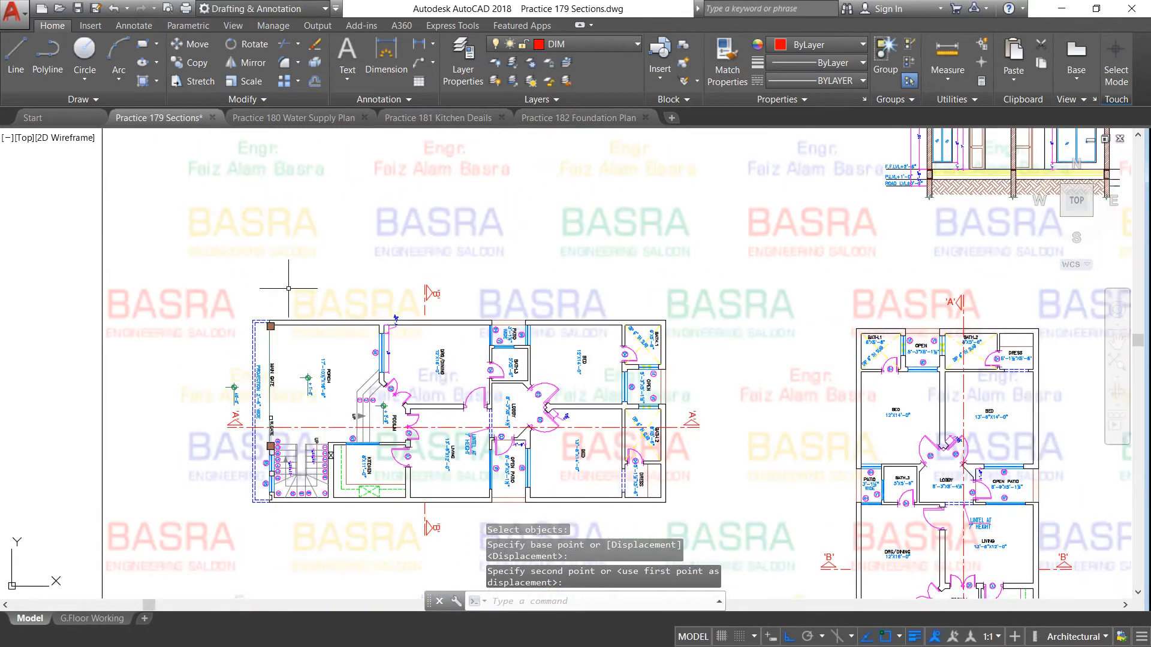
pyautogui.click(16, 52)
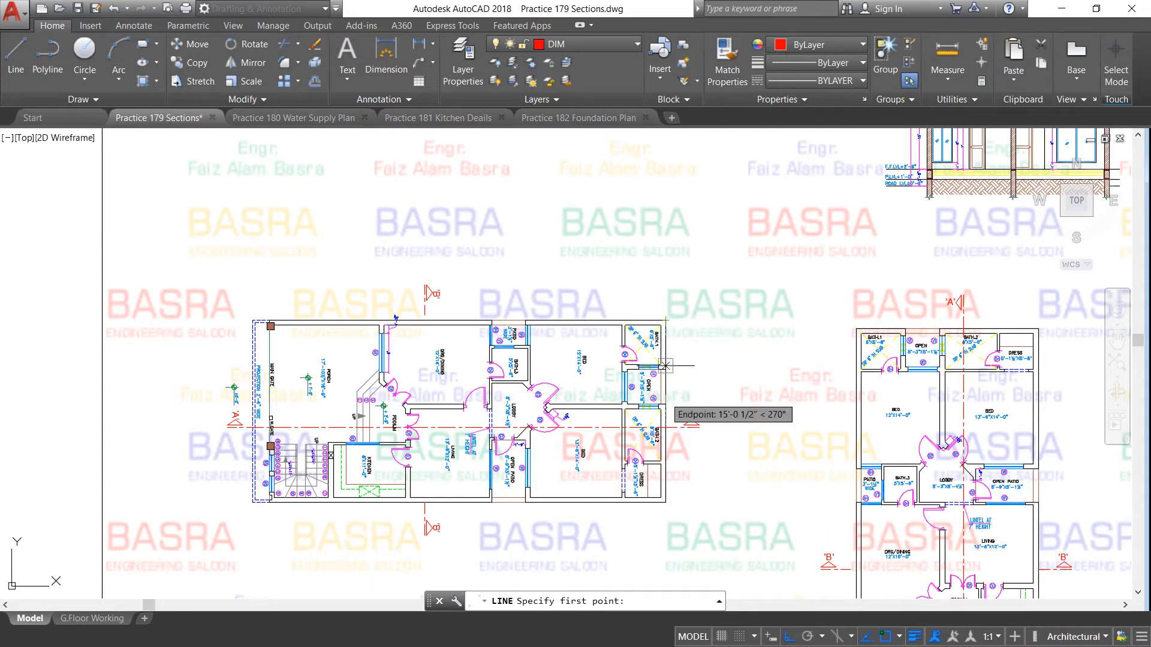
pyautogui.click(666, 321)
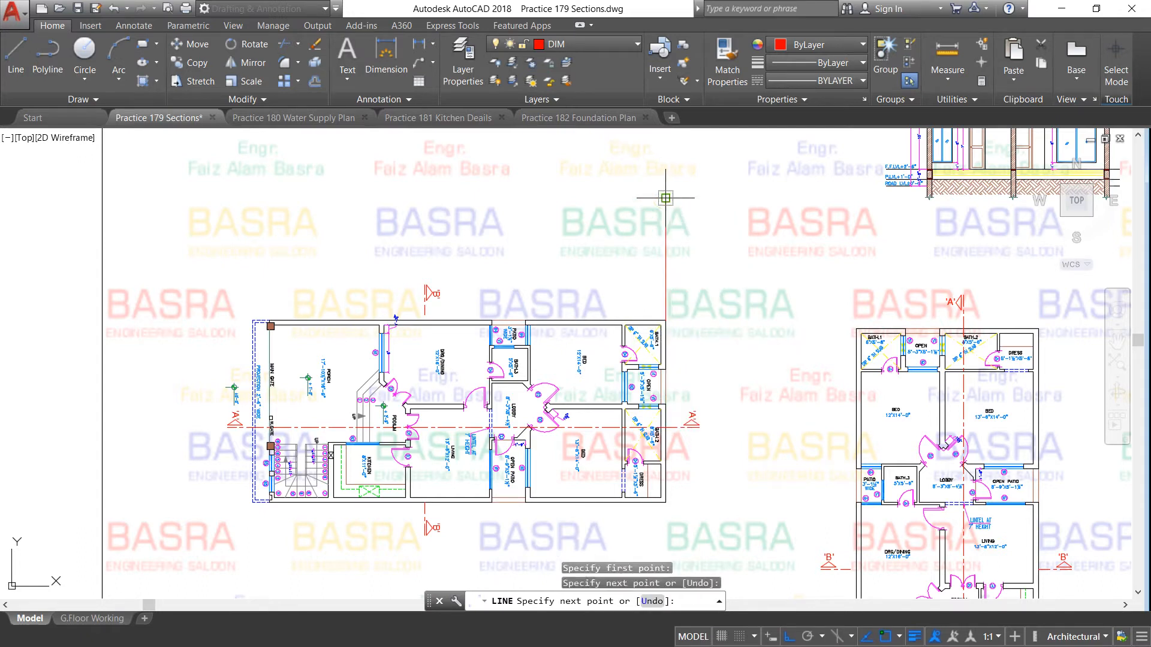
pyautogui.click(665, 198)
pyautogui.press('Return')
pyautogui.press('Return')
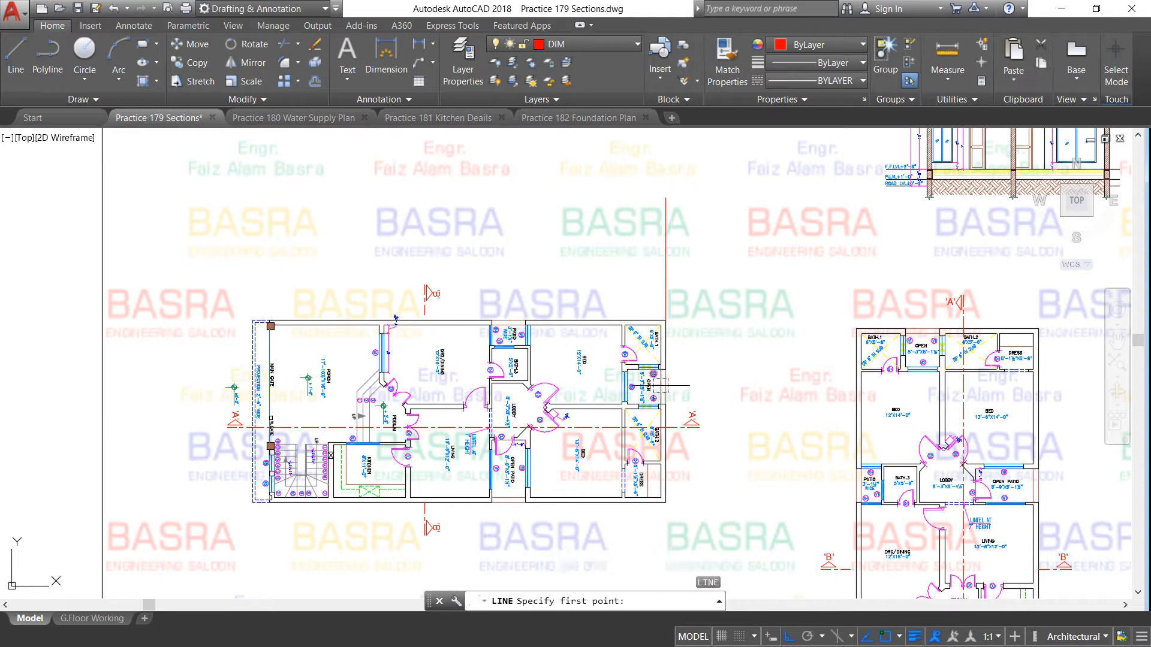
pyautogui.click(661, 325)
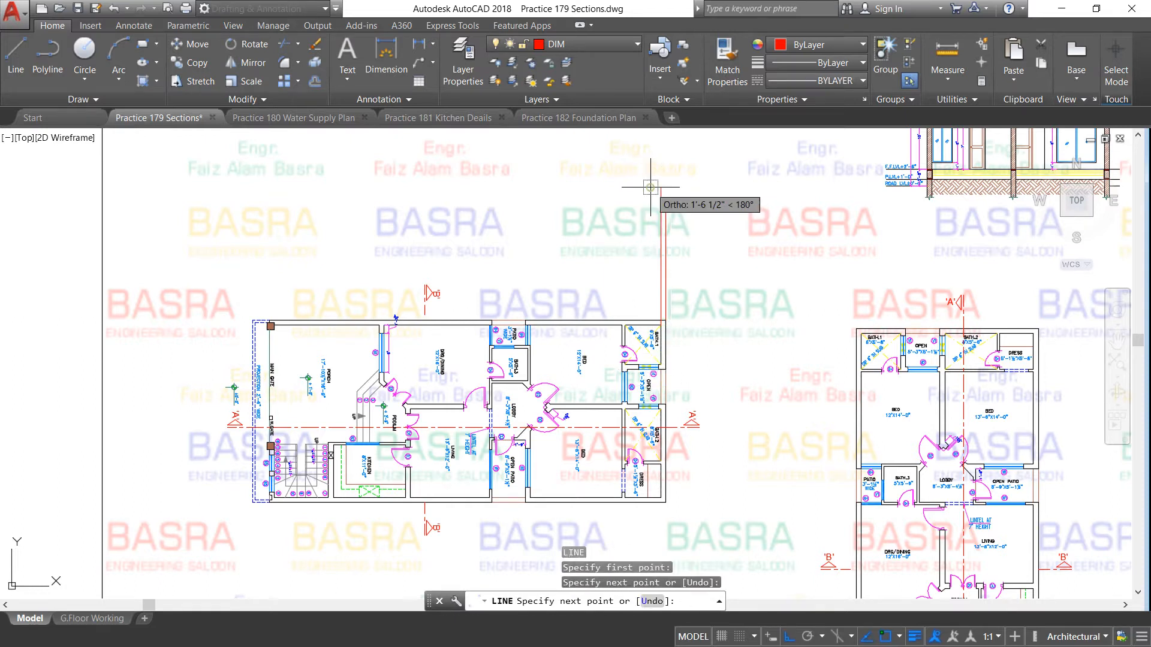
pyautogui.click(662, 198)
pyautogui.press('Return')
# Draw two vertical projection lines upward from both faces of the wall between the bedroom and Bath.2 on the rotated plan
pyautogui.press('Return')
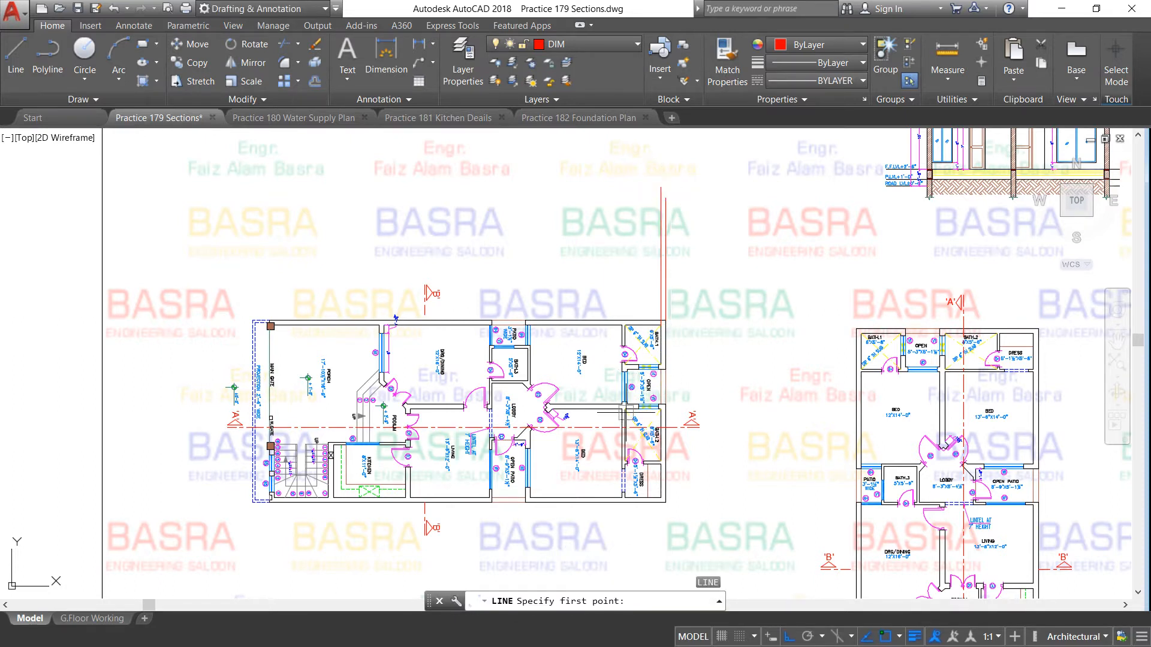
pyautogui.click(625, 409)
pyautogui.click(625, 167)
pyautogui.press('Return')
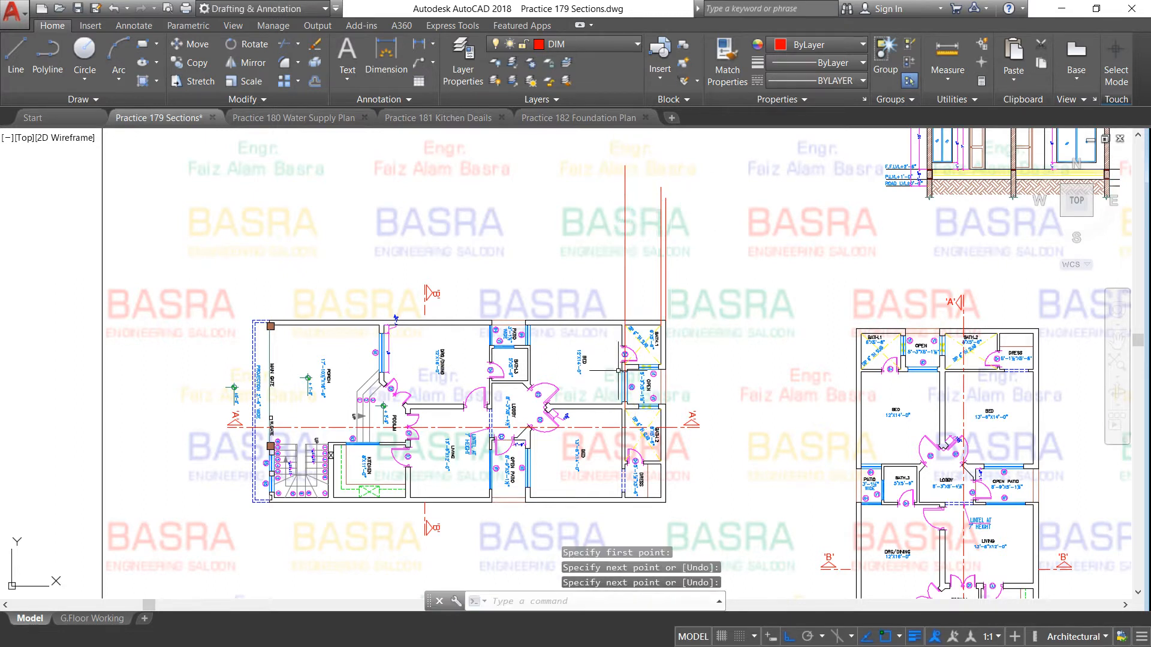
pyautogui.press('Return')
pyautogui.click(622, 409)
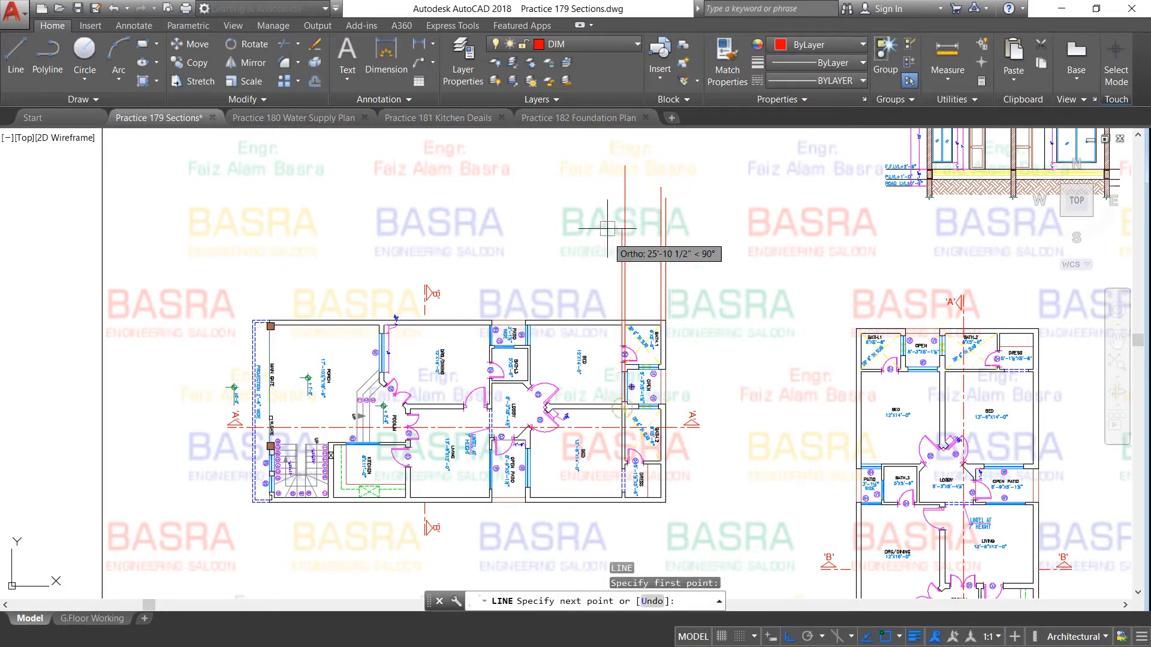
pyautogui.click(621, 192)
pyautogui.press('Return')
# Draw a vertical projection line upward from where section line A-A meets the angled wall between lobby and bedroom
pyautogui.scroll(4, 540, 426)
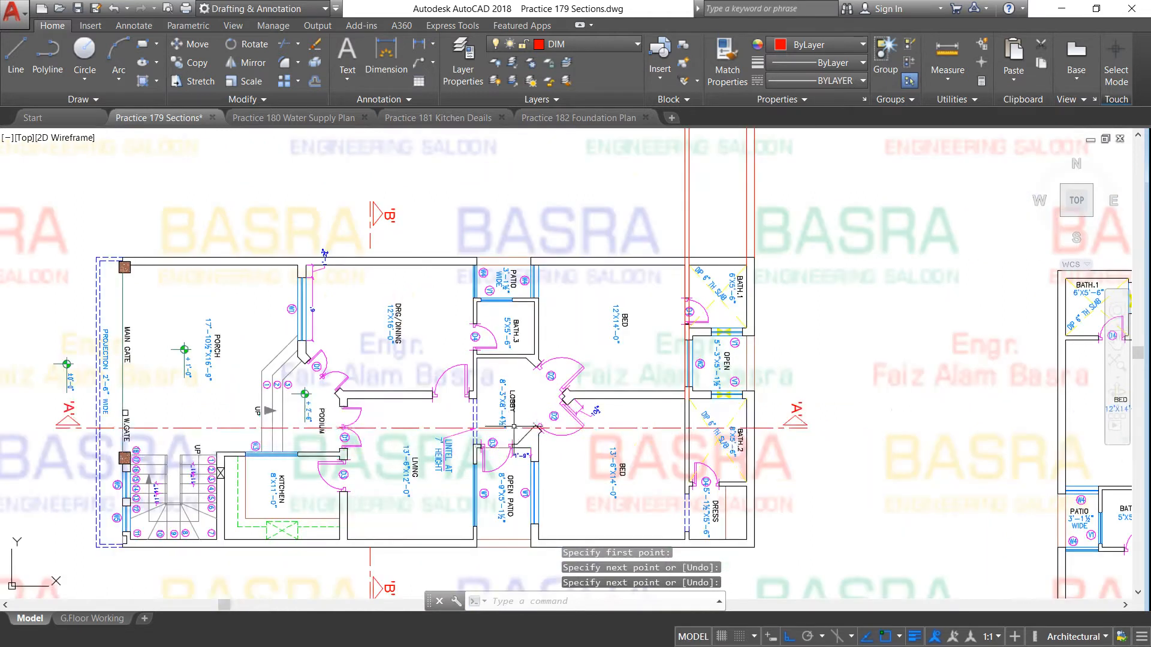
pyautogui.press('Return')
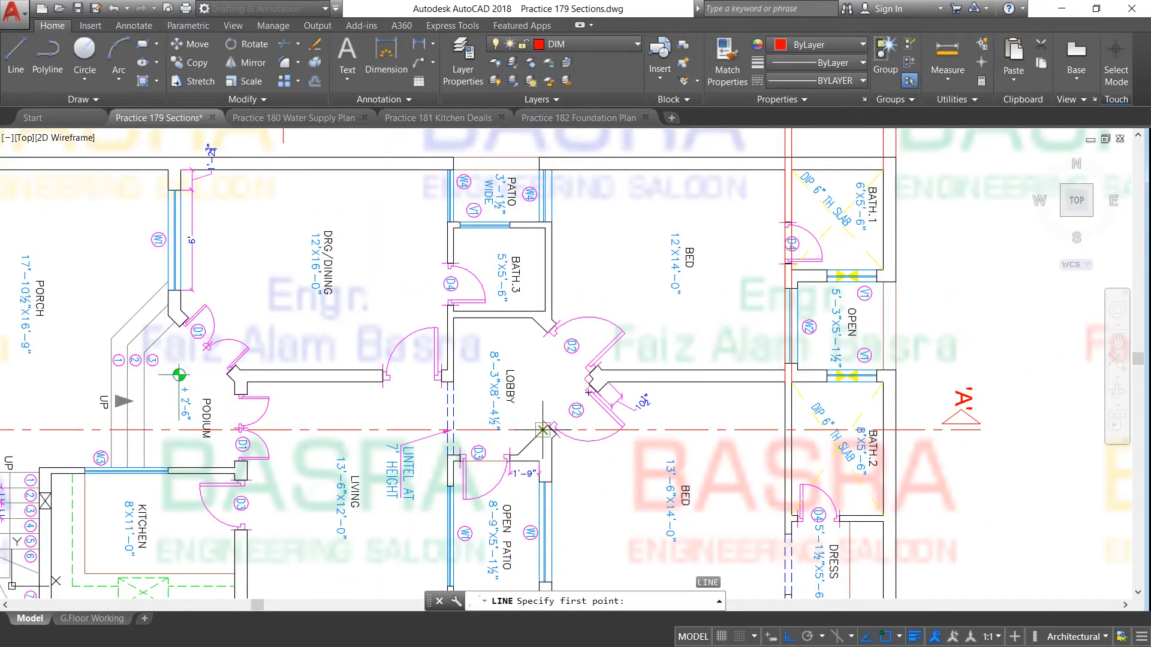
pyautogui.click(542, 430)
pyautogui.scroll(-5, 537, 198)
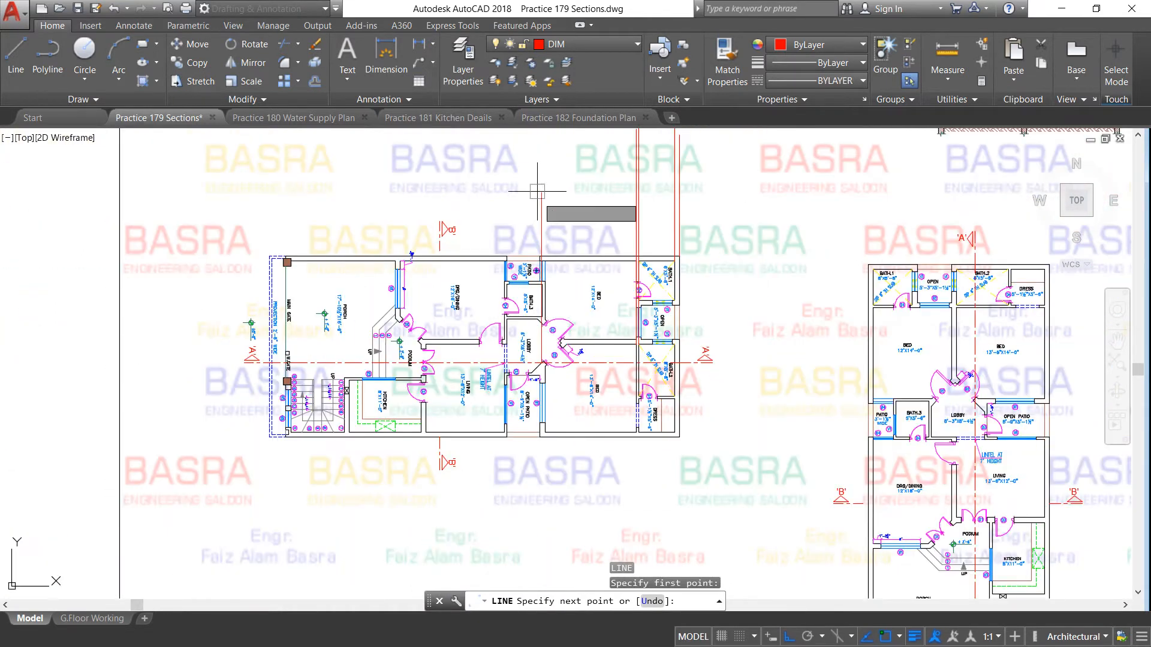
pyautogui.click(541, 174)
pyautogui.press('Return')
# Draw a vertical projection line upward from the bedroom-side corner of the angled lobby wall beside door D2
pyautogui.press('Return')
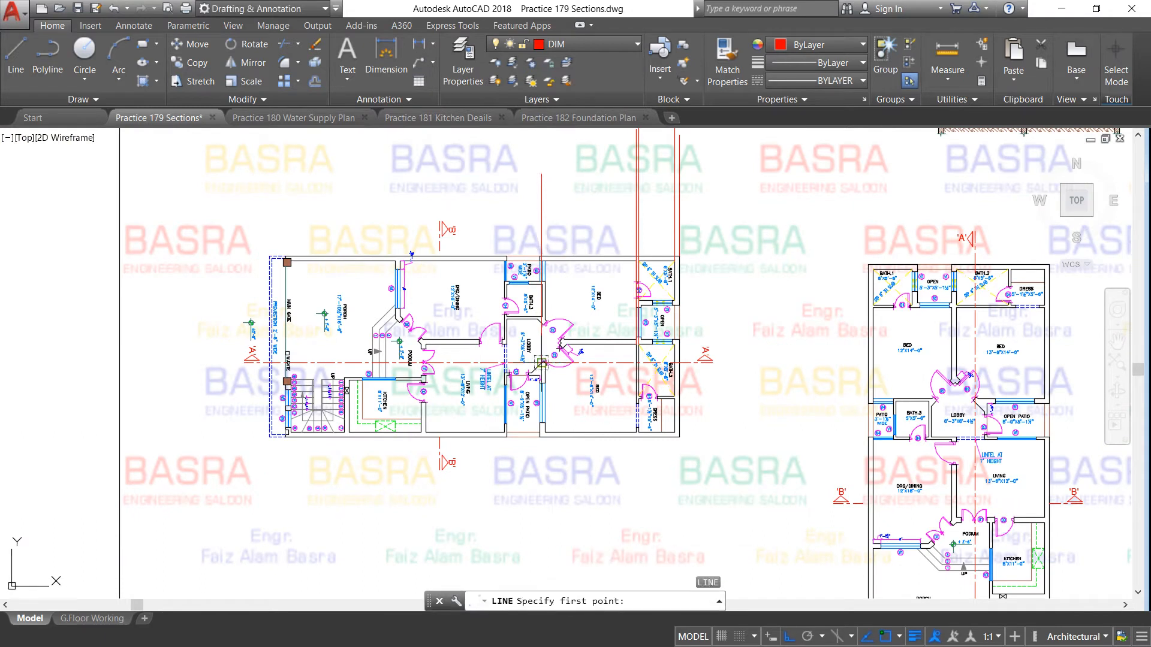
pyautogui.scroll(4, 541, 362)
pyautogui.scroll(5, 547, 366)
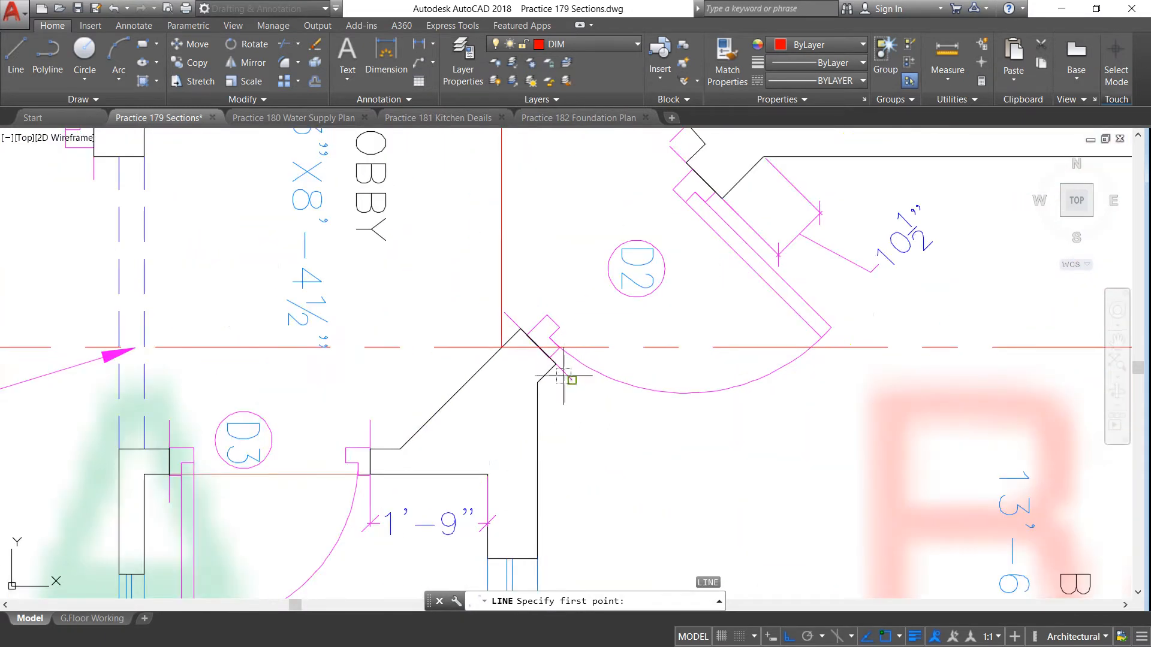
pyautogui.click(557, 366)
pyautogui.scroll(-8, 551, 362)
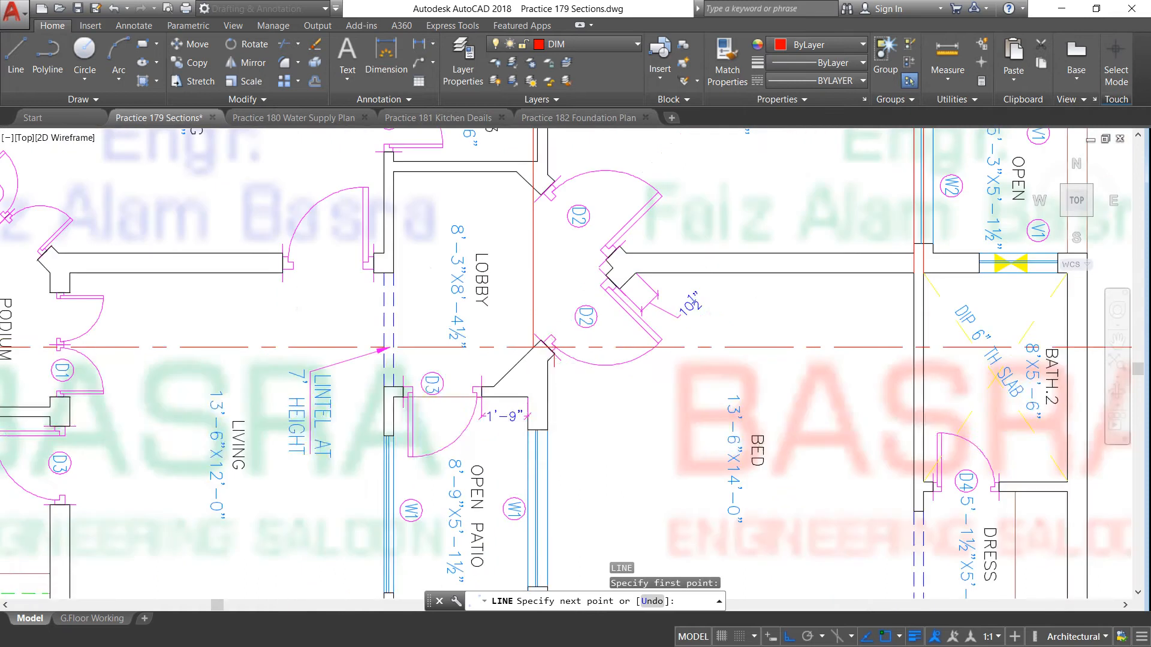
pyautogui.click(555, 181)
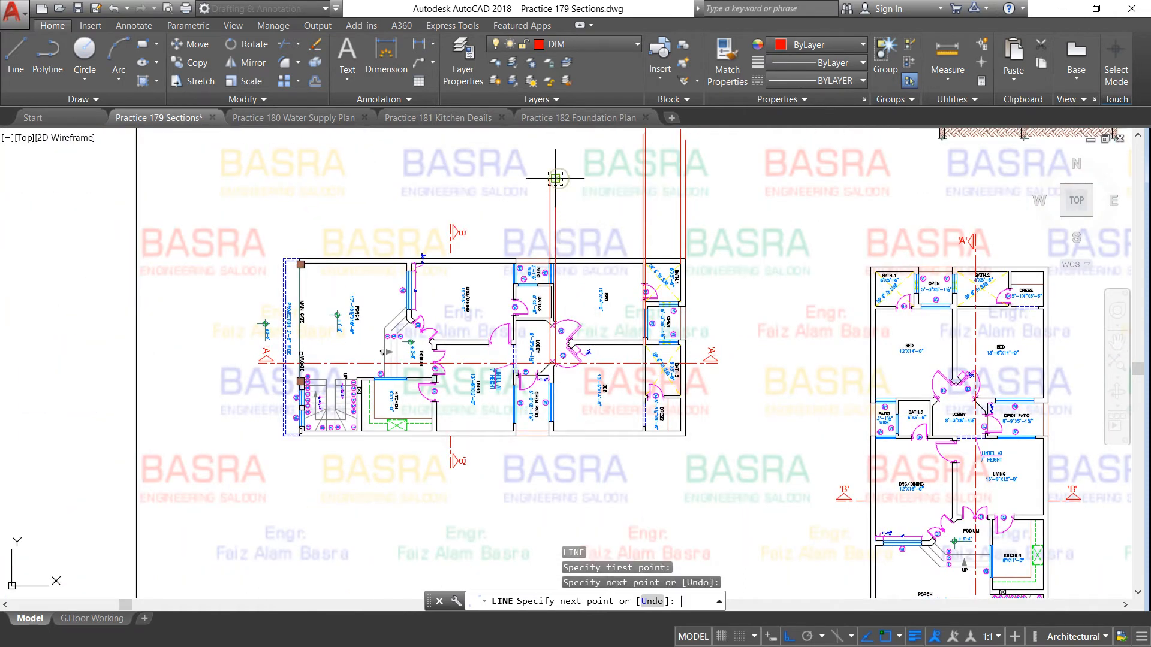
pyautogui.press('Return')
# Draw a vertical projection line upward from the lobby-side edge of the dashed lintel between living room and lobby
pyautogui.scroll(5, 466, 353)
pyautogui.press('Return')
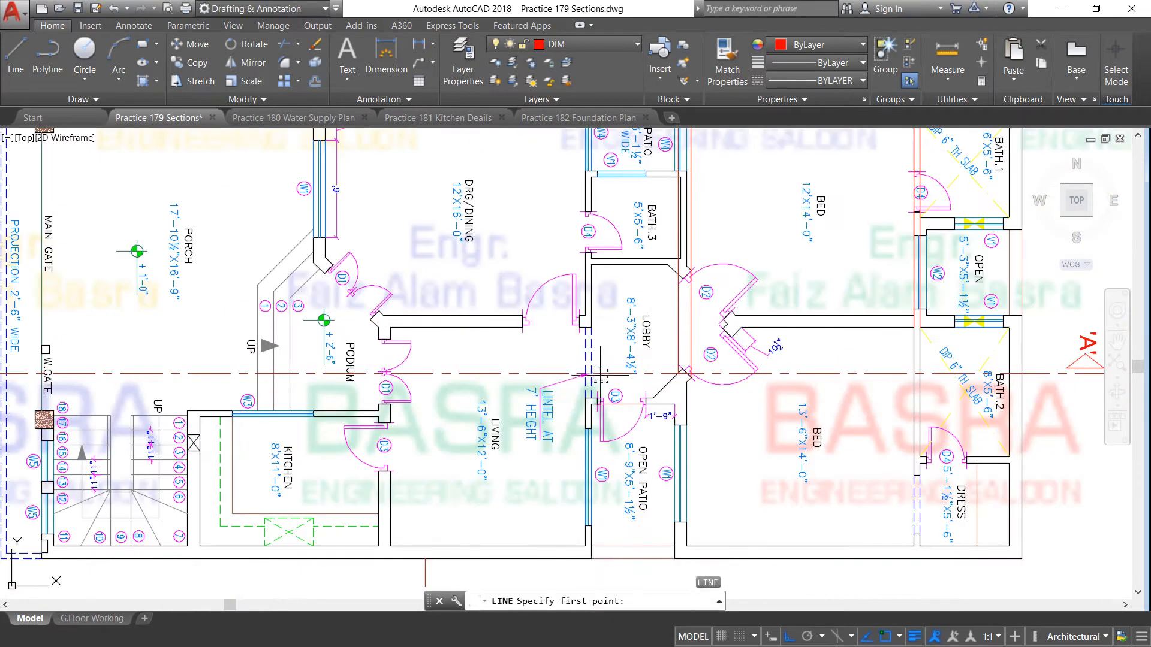
pyautogui.click(593, 376)
pyautogui.scroll(-5, 586, 346)
pyautogui.scroll(-2, 587, 346)
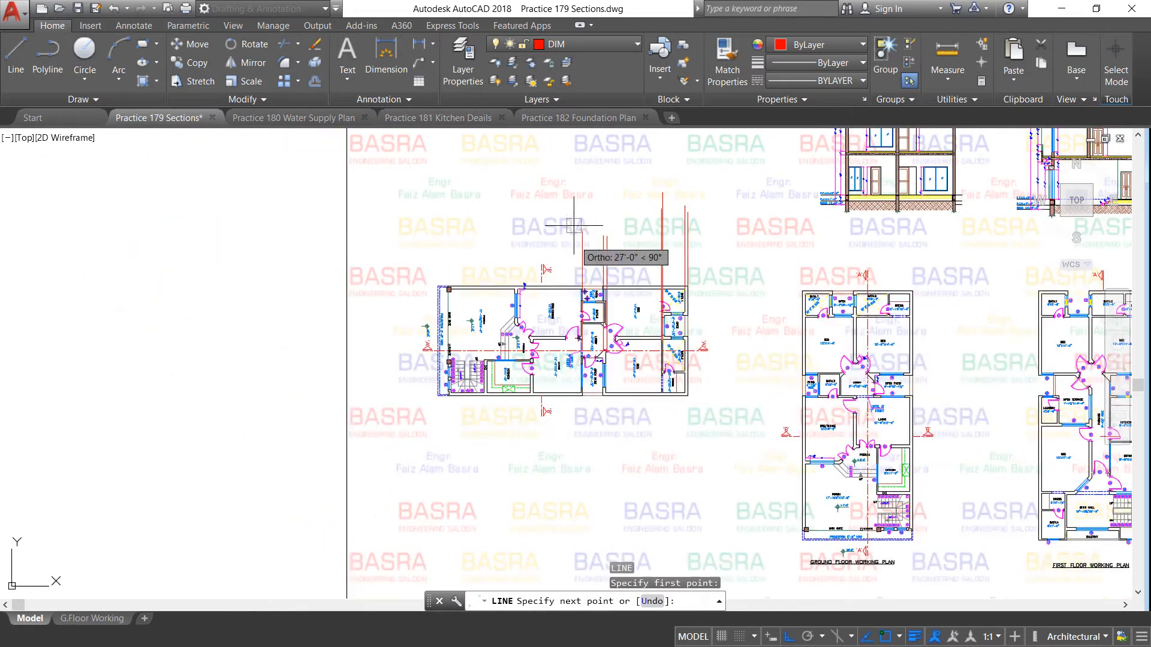
pyautogui.click(576, 192)
pyautogui.press('Return')
# Draw a vertical projection line upward from the living-room edge of the dashed lintel, at section line A-A
pyautogui.scroll(2, 557, 348)
pyautogui.scroll(4, 577, 331)
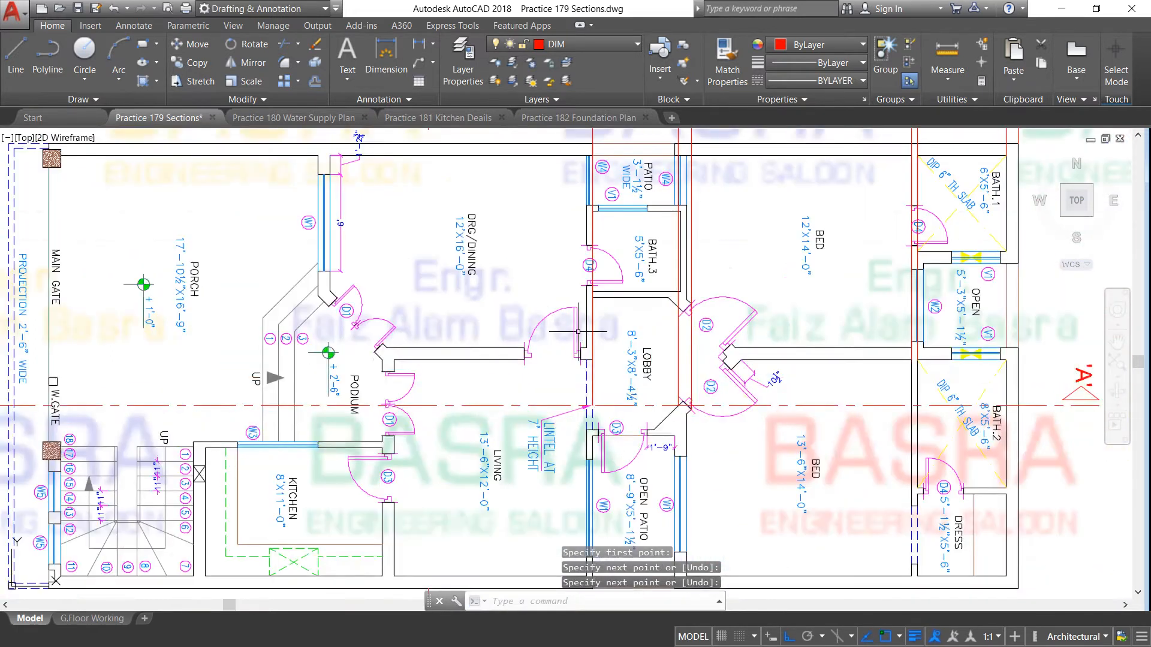
pyautogui.scroll(2, 585, 375)
pyautogui.press('Return')
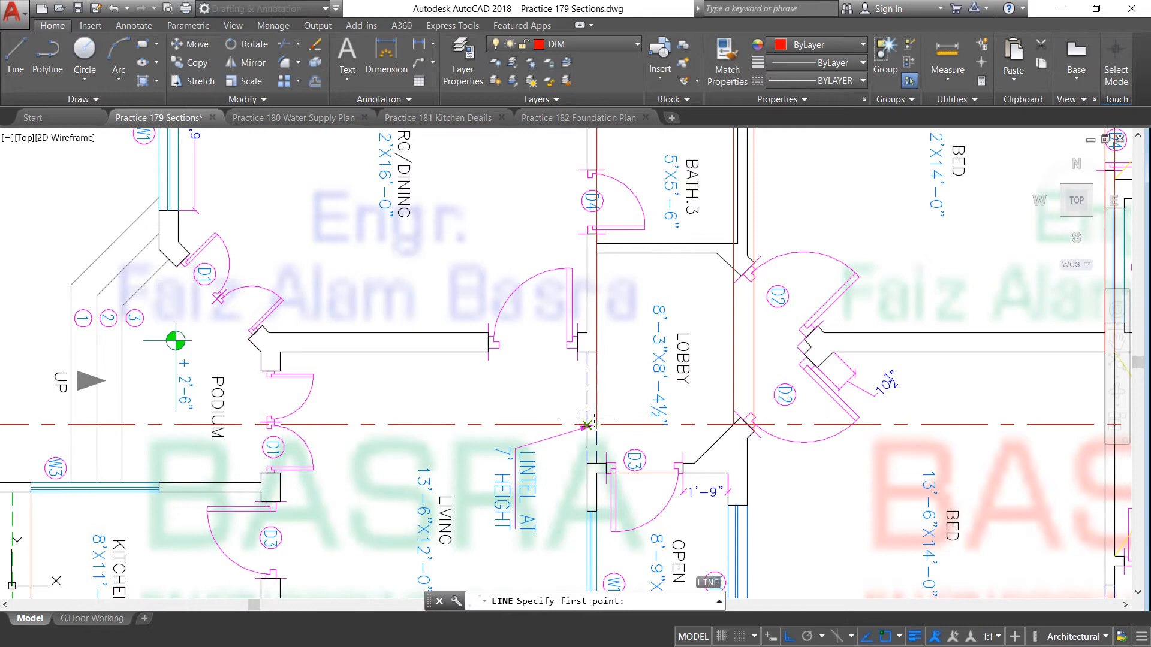
pyautogui.click(586, 424)
pyautogui.scroll(-4, 588, 359)
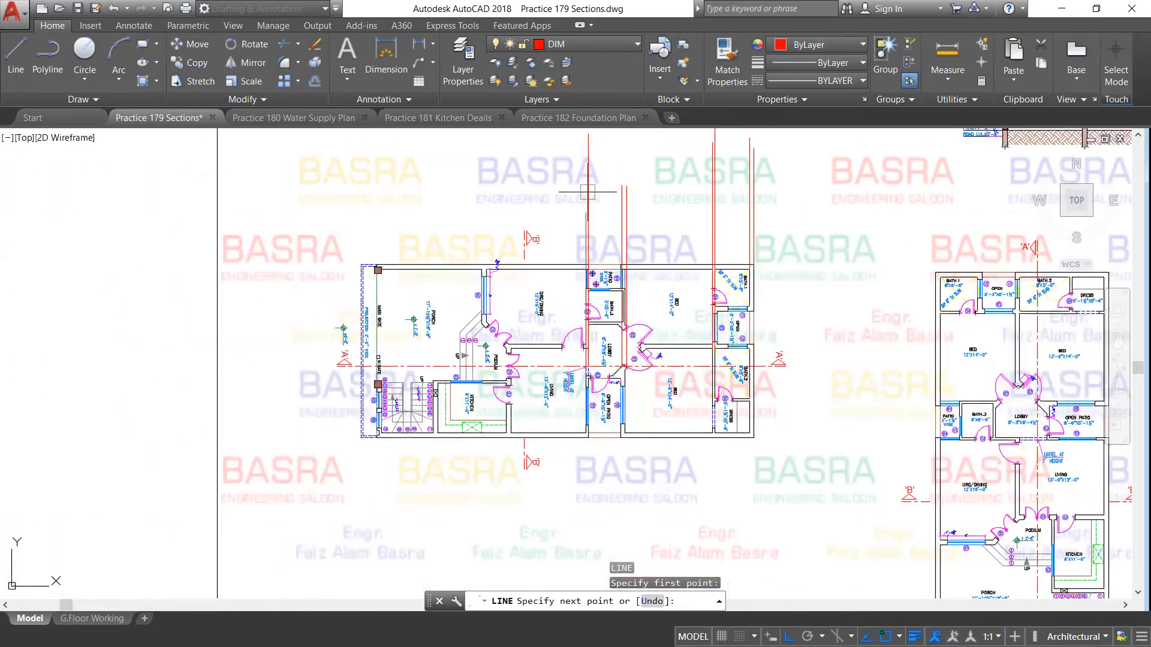
pyautogui.click(590, 172)
pyautogui.press('Return')
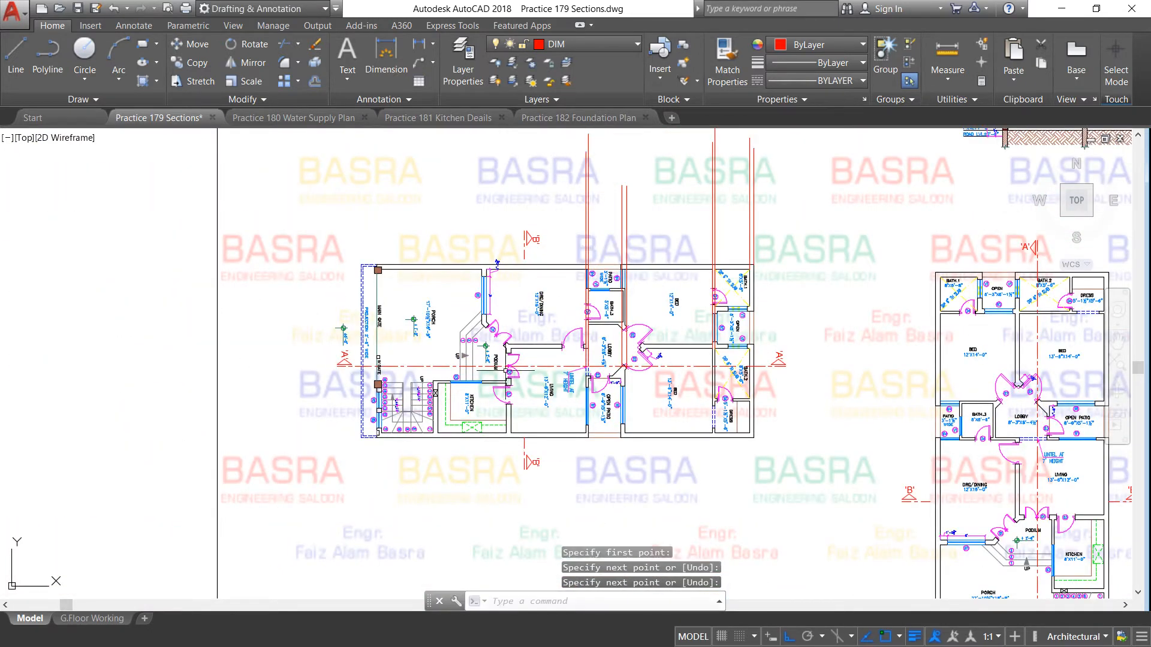
# Draw a vertical projection line upward from where section line A-A crosses the main gate line of the porch
pyautogui.scroll(5, 508, 366)
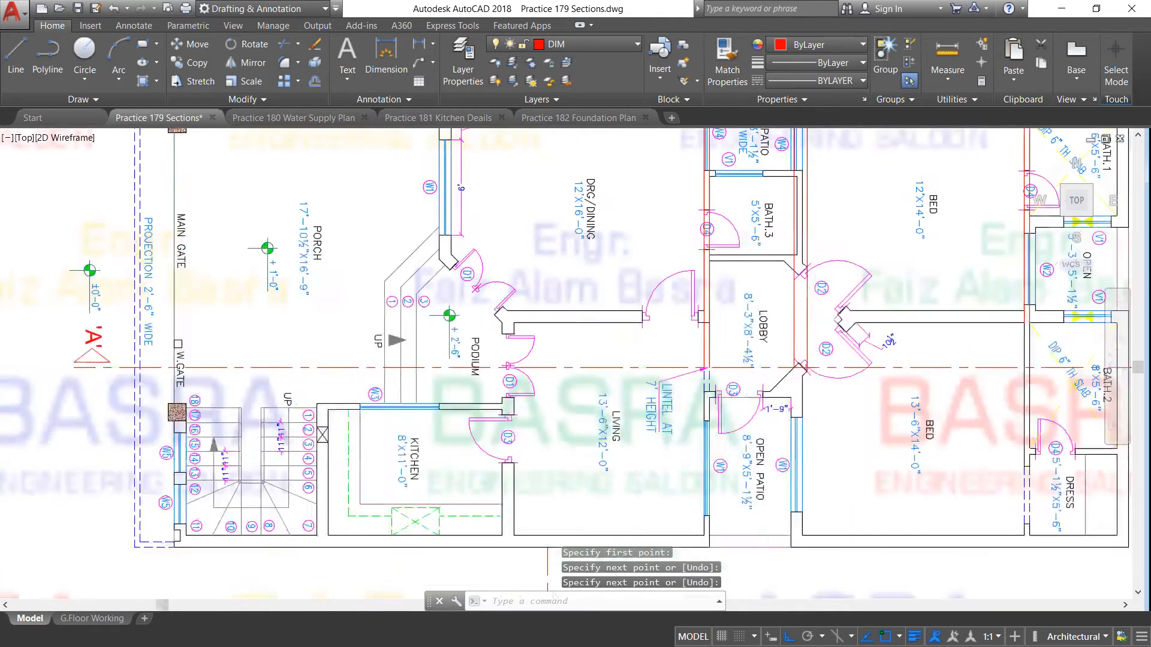
pyautogui.scroll(-2, 512, 365)
pyautogui.scroll(2, 253, 362)
pyautogui.press('space')
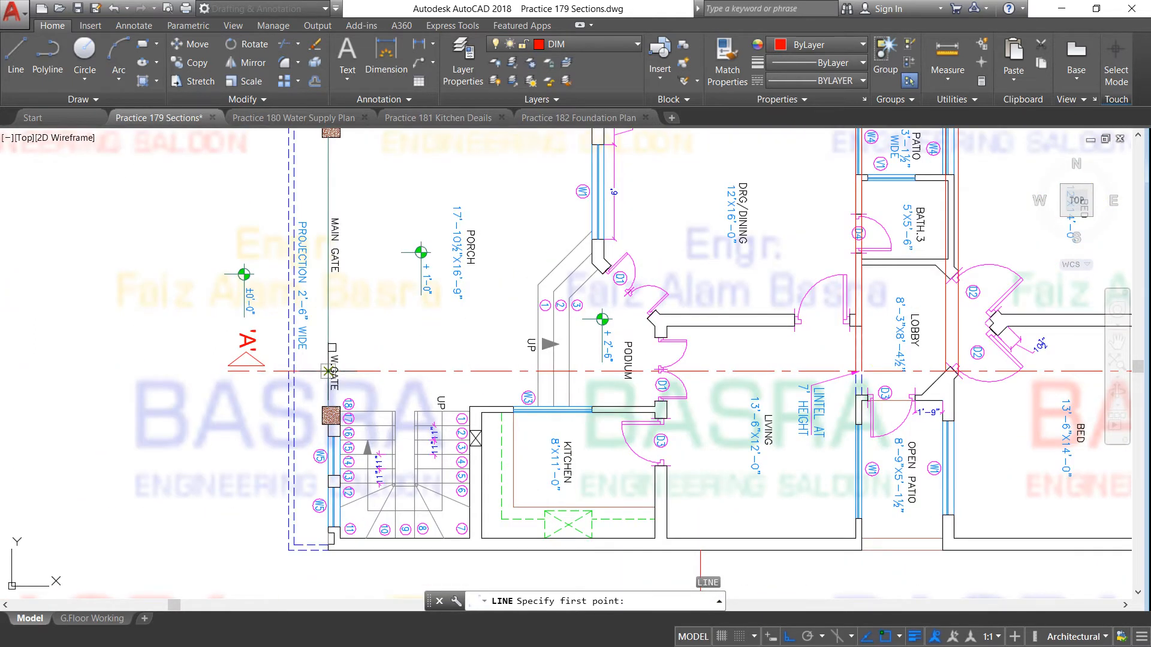
pyautogui.click(327, 371)
pyautogui.scroll(-4, 327, 371)
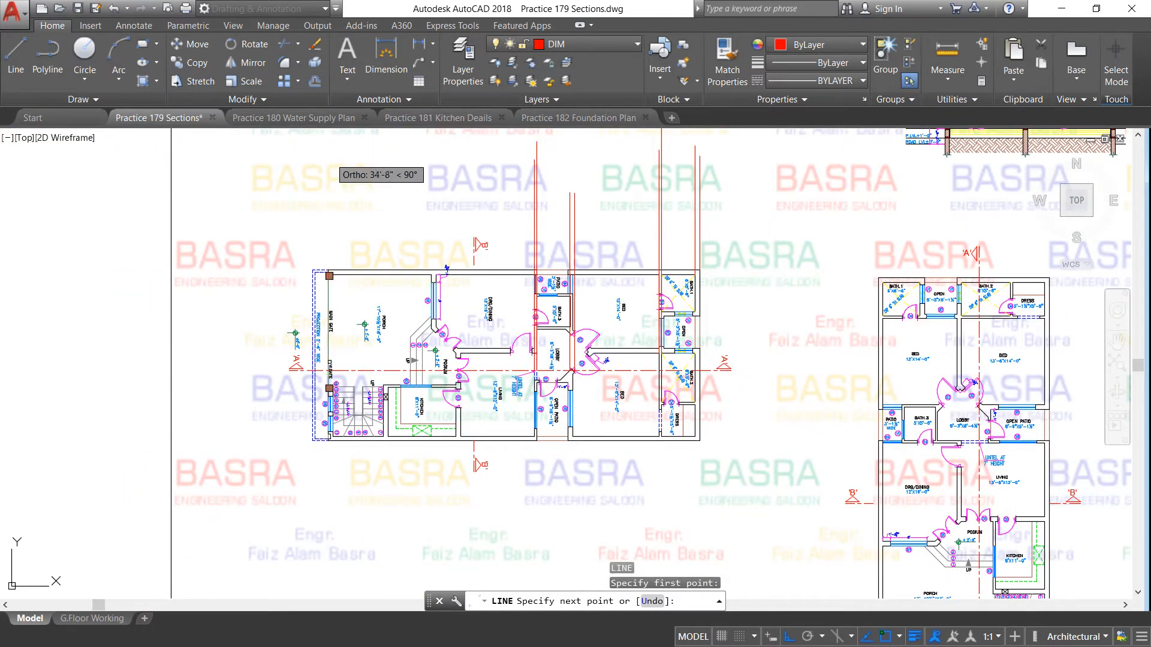
pyautogui.click(327, 157)
pyautogui.press('space')
# Draw a vertical projection line upward from the outer dashed edge of the 2'-6" wide projection
pyautogui.scroll(4, 312, 388)
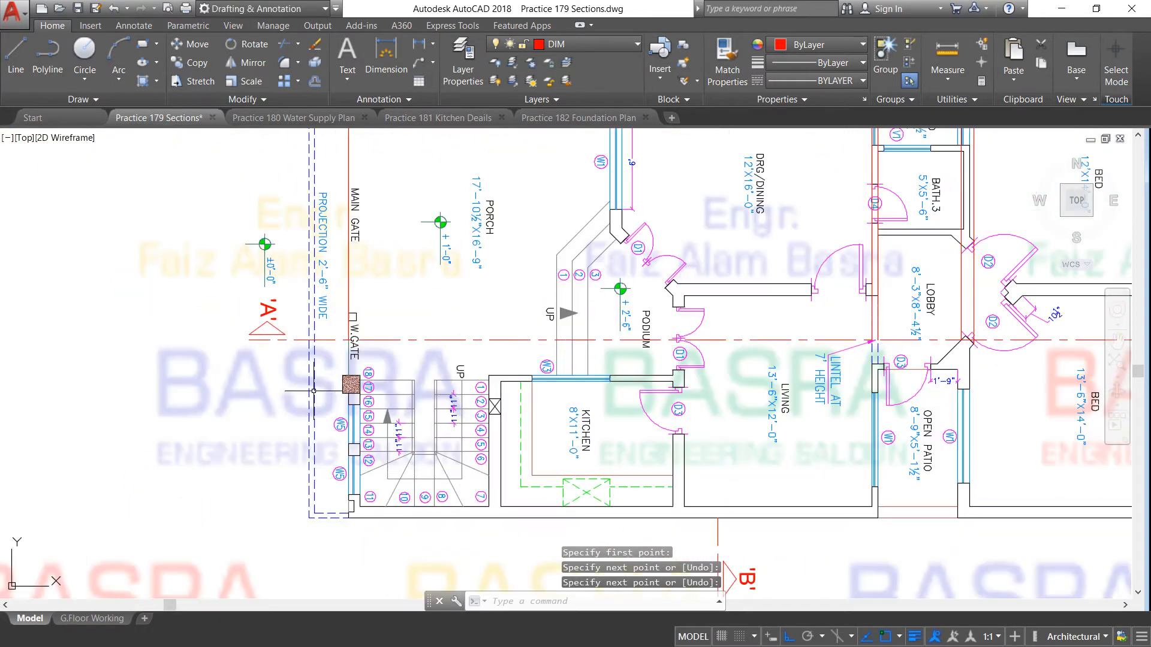
pyautogui.press('space')
pyautogui.click(309, 340)
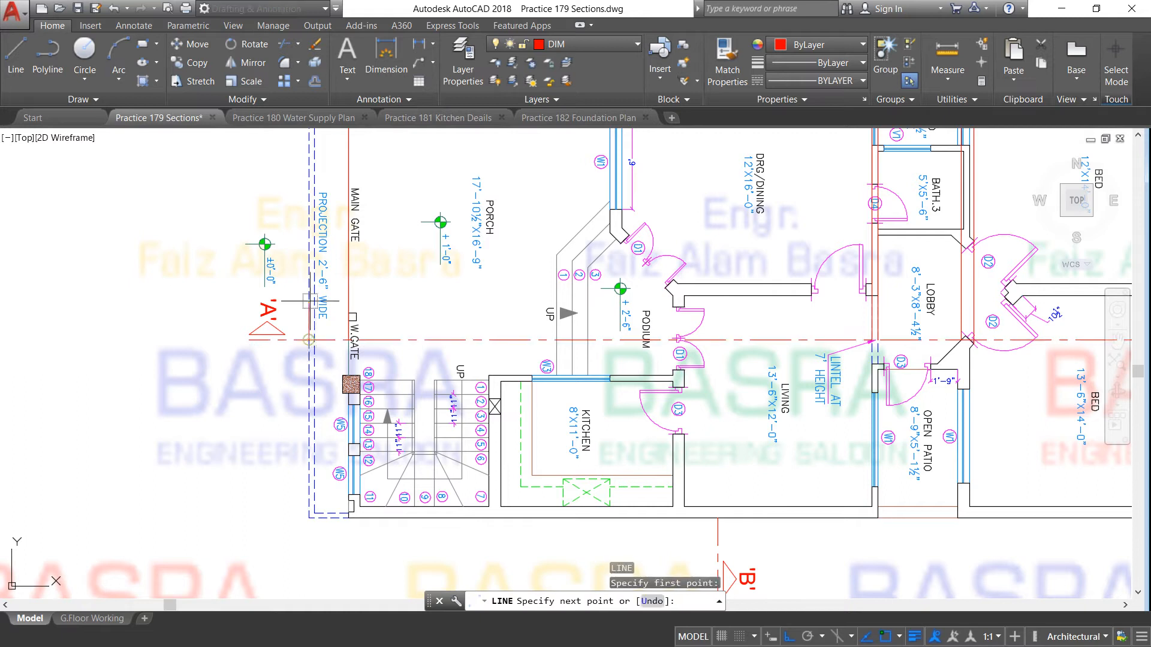
pyautogui.scroll(-6, 308, 301)
pyautogui.click(311, 237)
pyautogui.press('space')
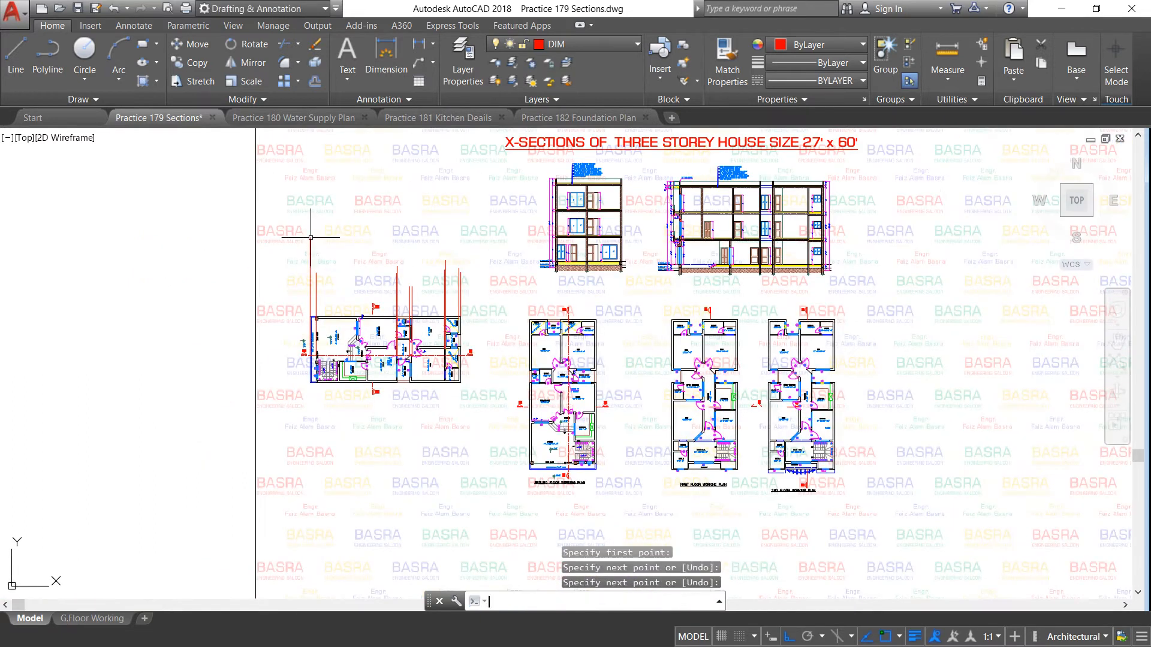
# Draw a horizontal line above the rotated plan, crossing all the vertical projection lines and extending past both ends
pyautogui.scroll(2, 317, 287)
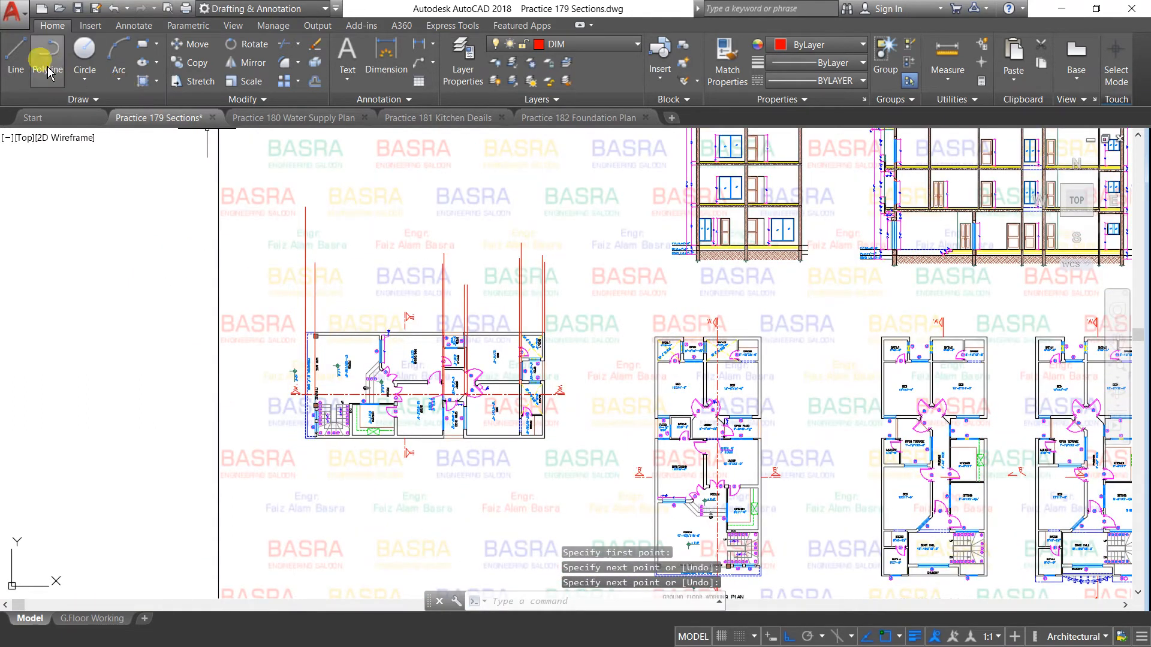
pyautogui.click(15, 53)
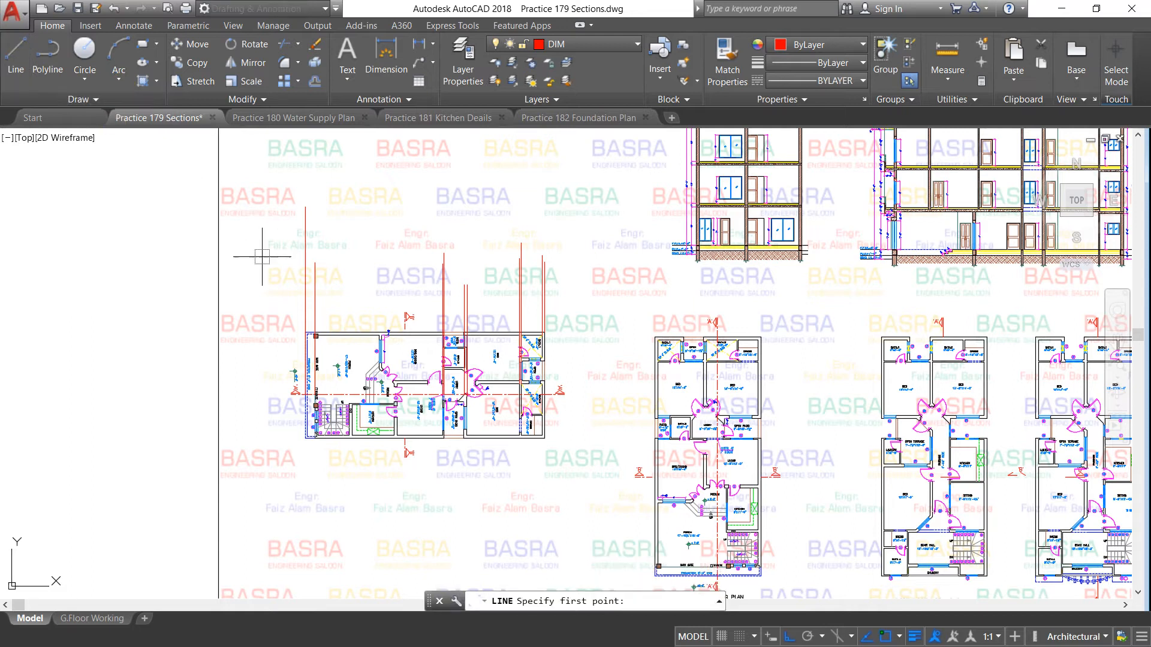
pyautogui.click(269, 296)
pyautogui.rightClick(589, 299)
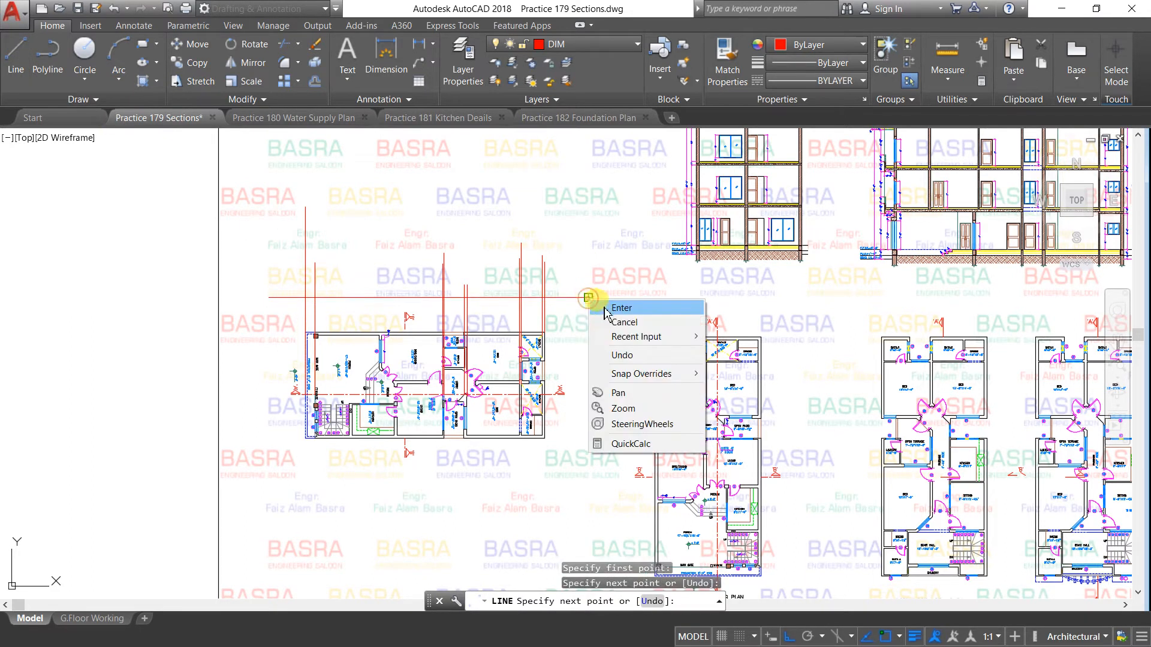
pyautogui.click(617, 308)
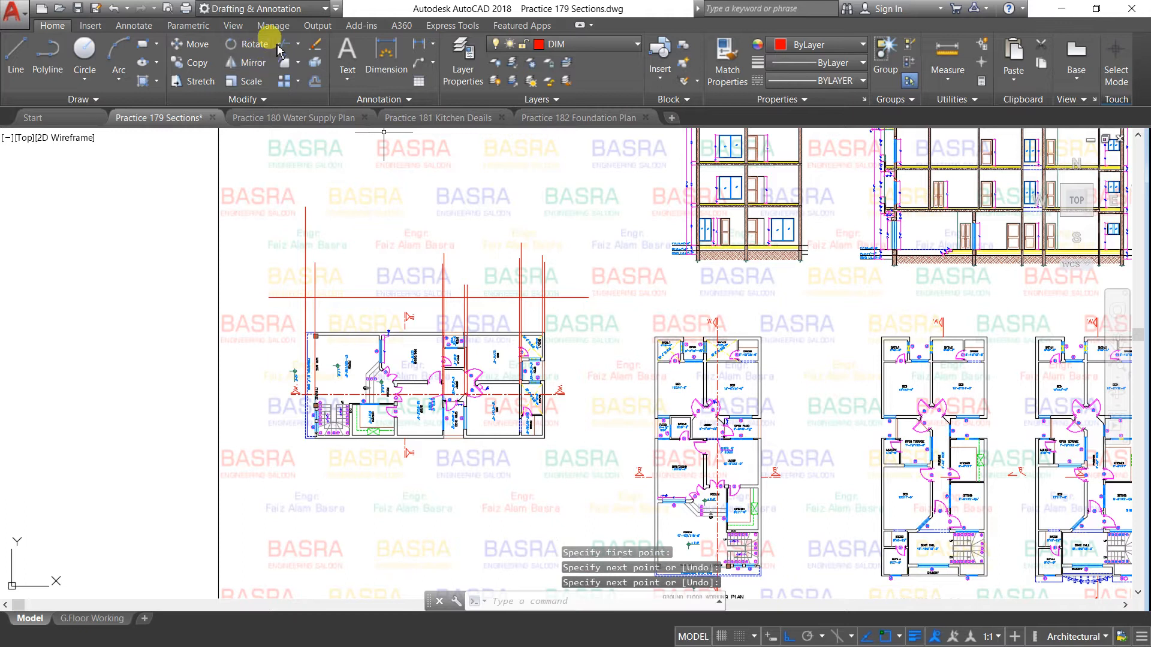
# Trim the parts of the vertical projection lines below the horizontal line and undo the trim
pyautogui.scroll(2, 353, 307)
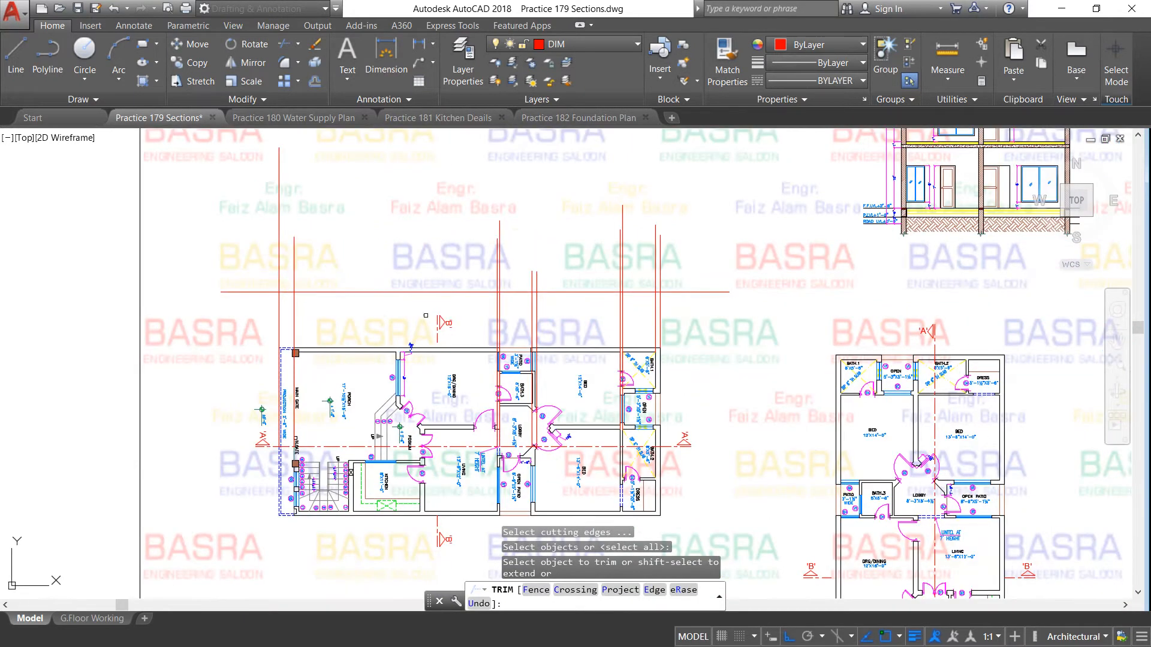
pyautogui.click(668, 321)
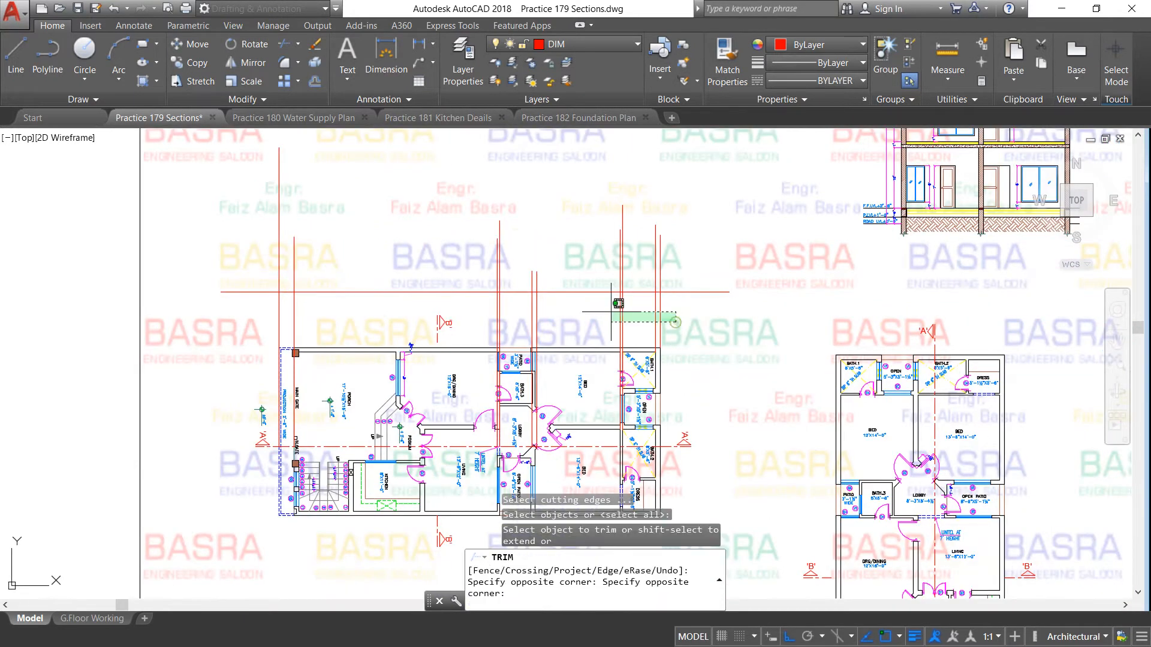
pyautogui.click(485, 304)
pyautogui.click(434, 310)
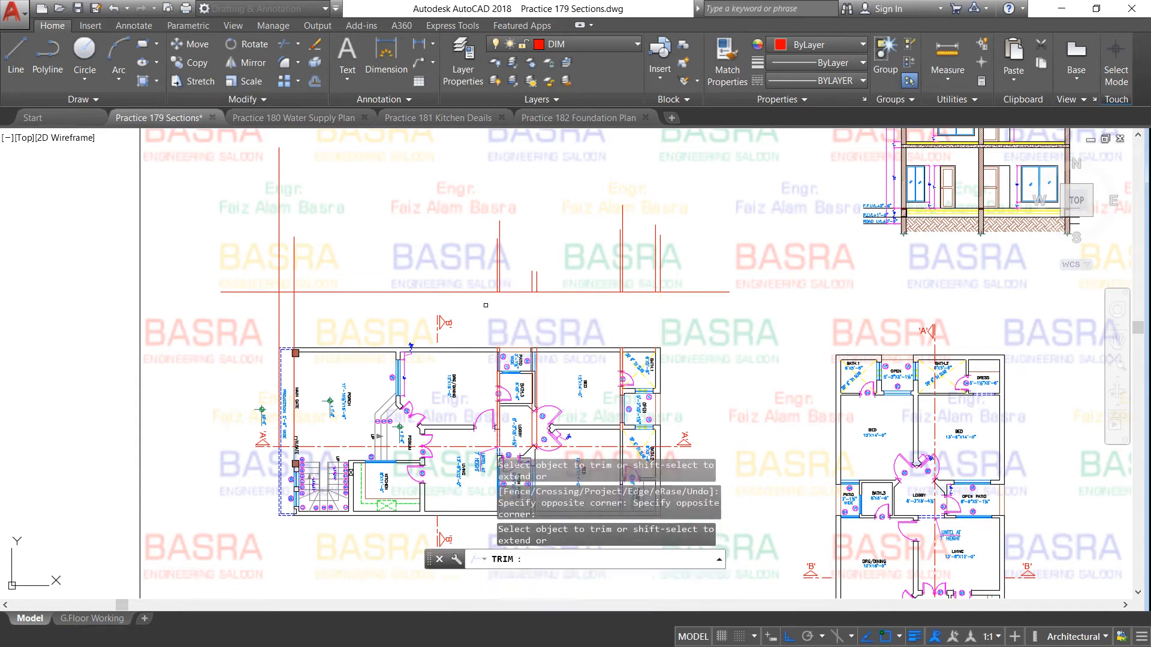
pyautogui.click(340, 316)
pyautogui.click(255, 311)
pyautogui.rightClick(252, 306)
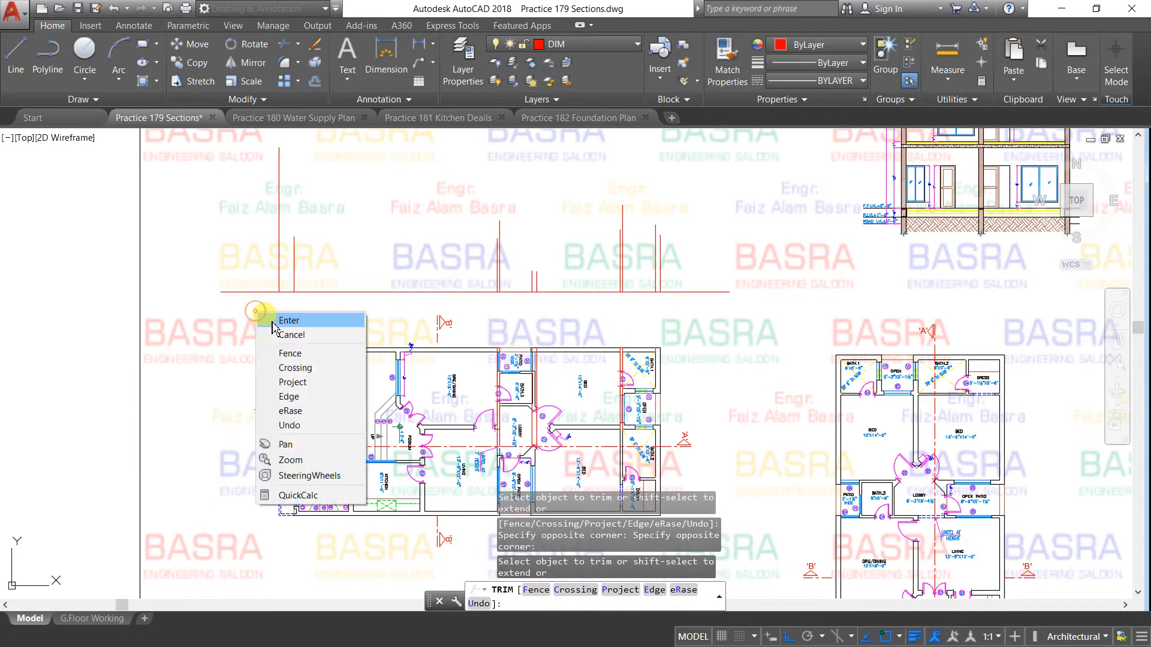
pyautogui.click(270, 320)
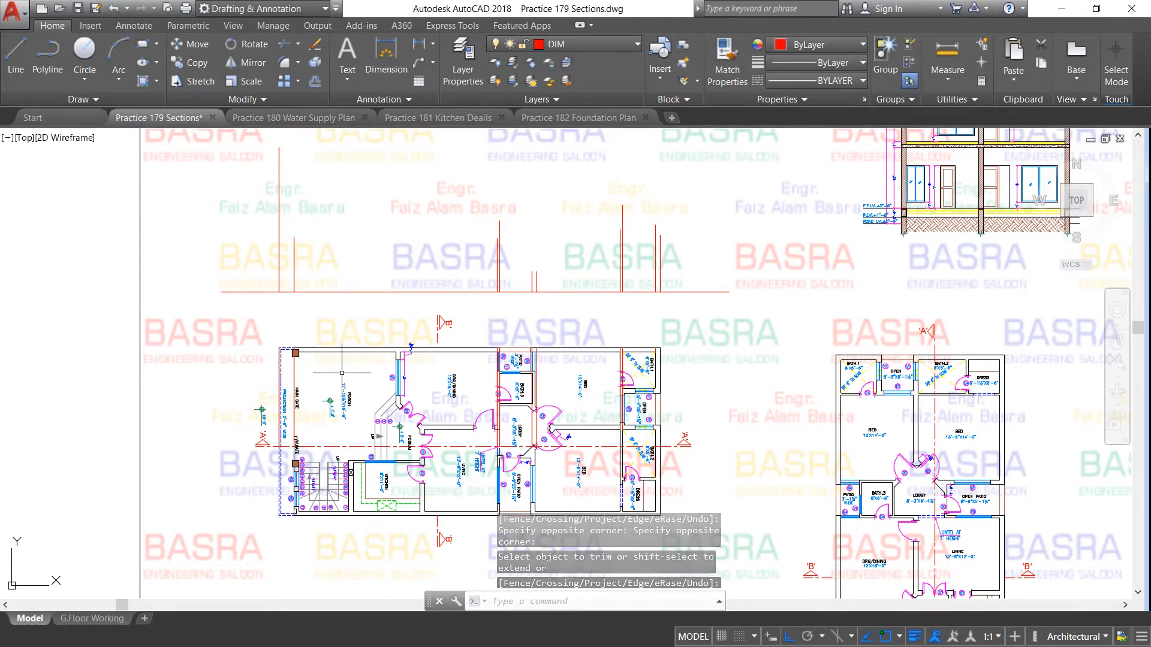
pyautogui.click(117, 10)
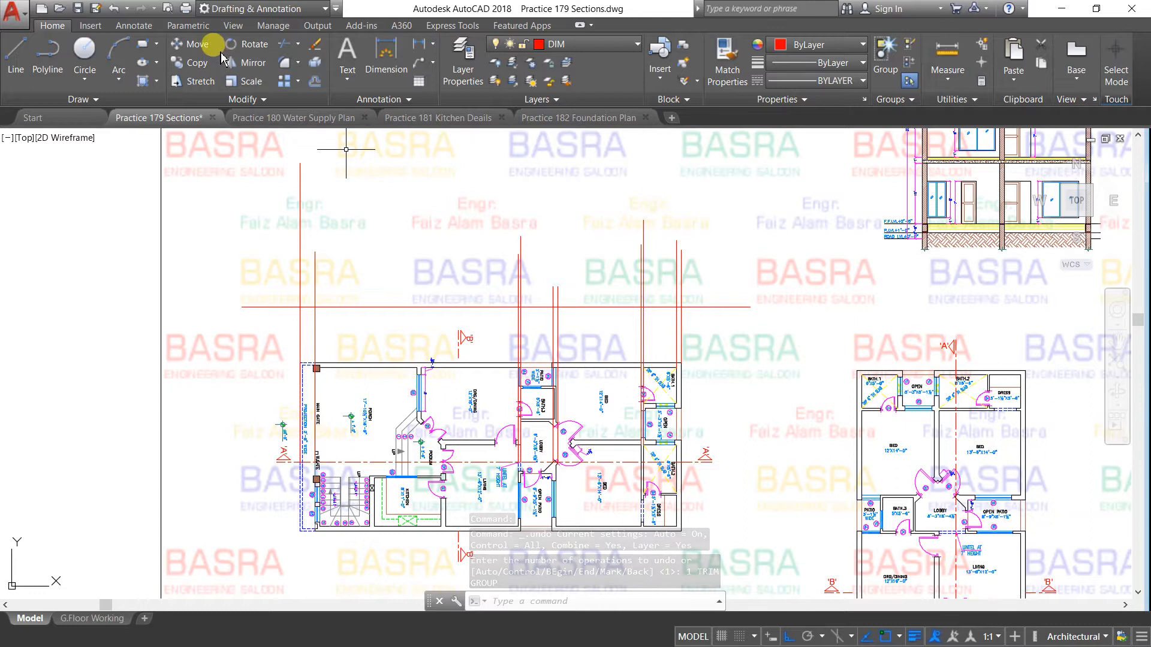
# Copy the horizontal line a short distance straight down, keeping it above the rotated plan
pyautogui.click(192, 61)
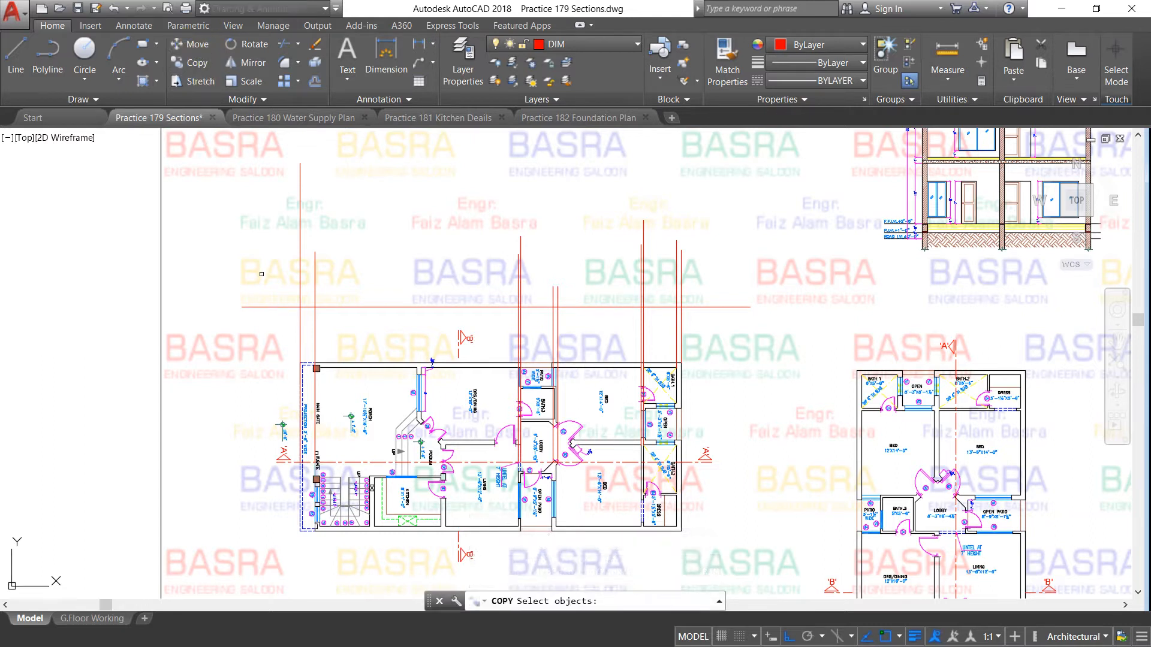
pyautogui.click(255, 308)
pyautogui.press('Return')
pyautogui.click(193, 255)
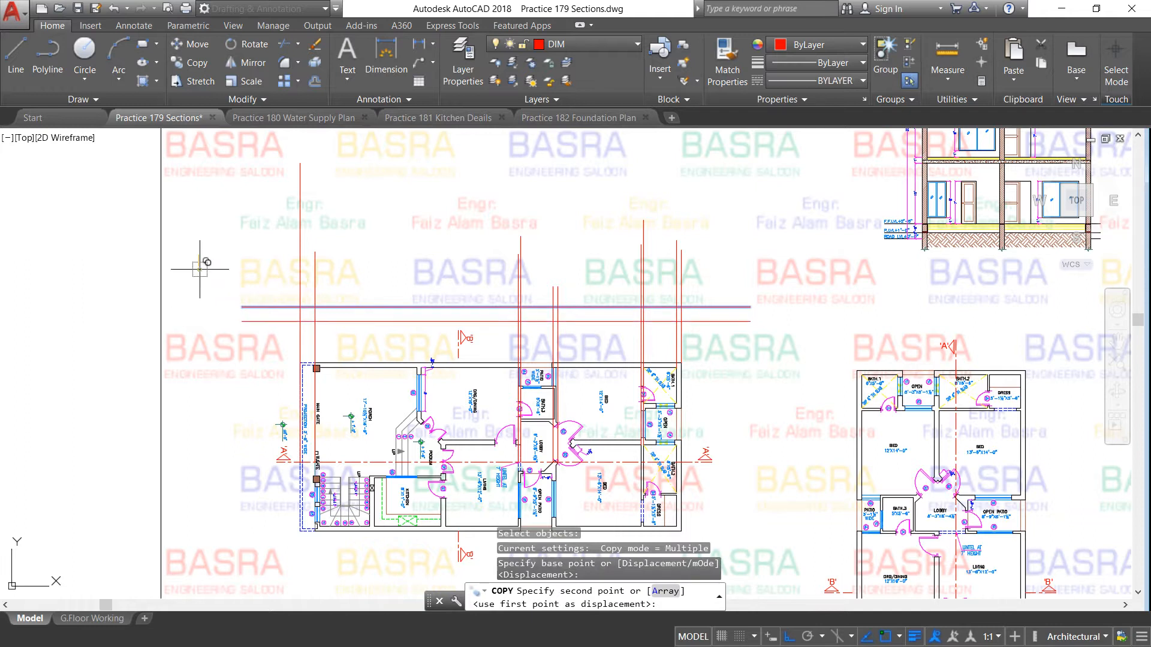
pyautogui.click(200, 269)
pyautogui.rightClick(301, 154)
pyautogui.click(315, 175)
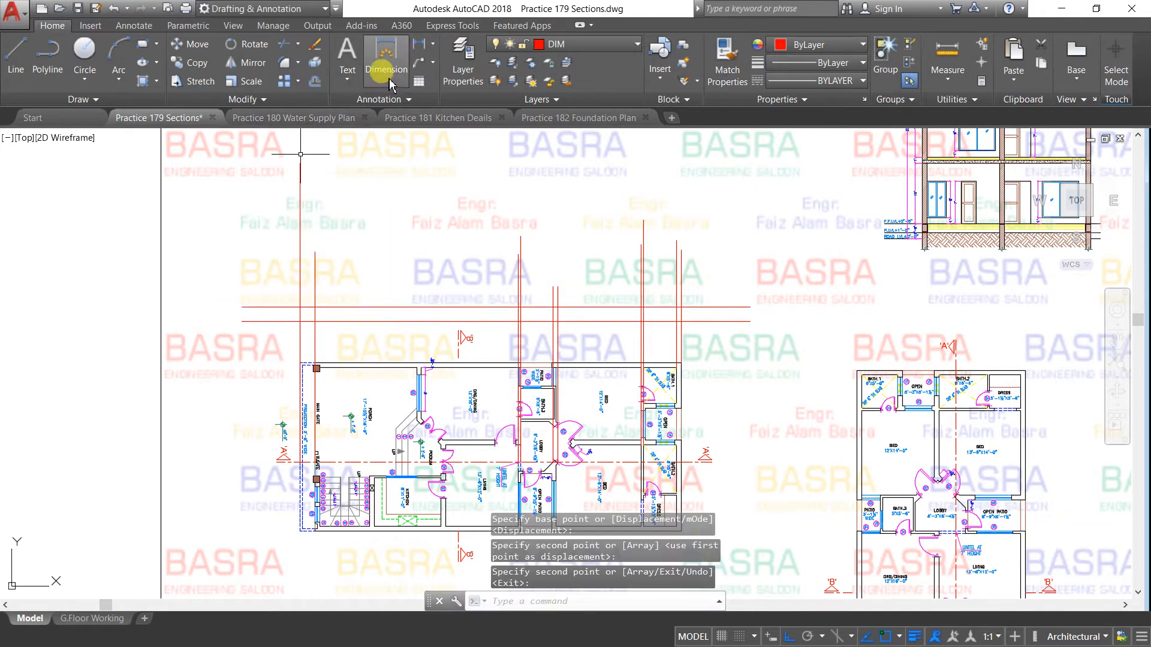
# Trim away the portions of the vertical projection lines that lie between the two horizontal lines
pyautogui.click(281, 44)
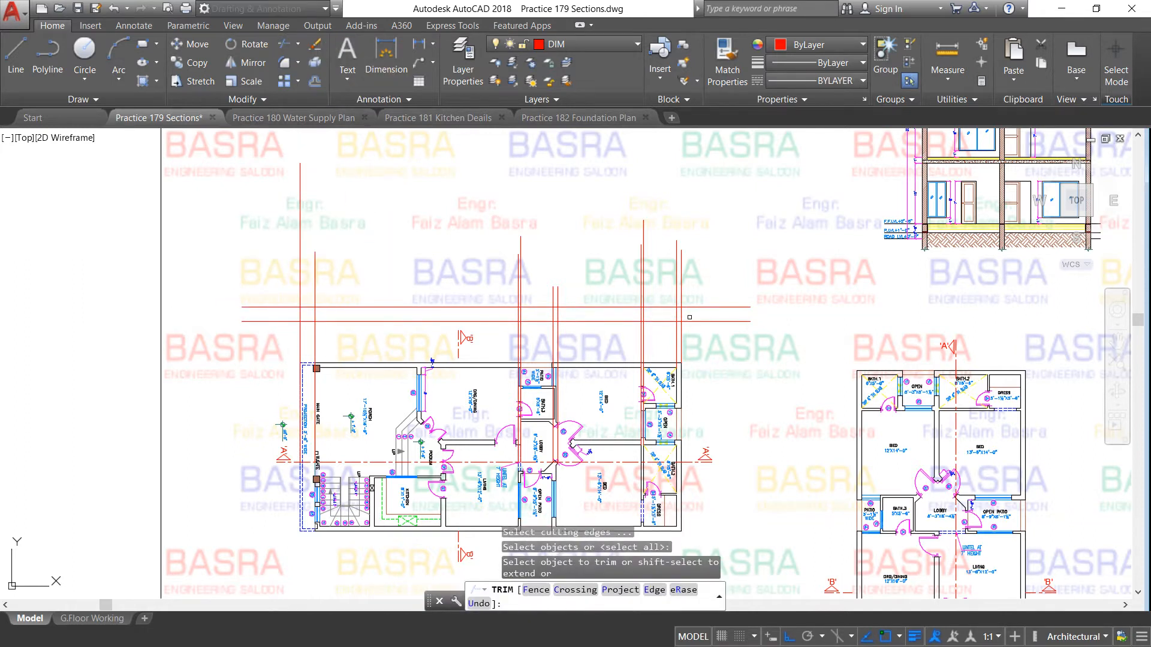
pyautogui.click(698, 318)
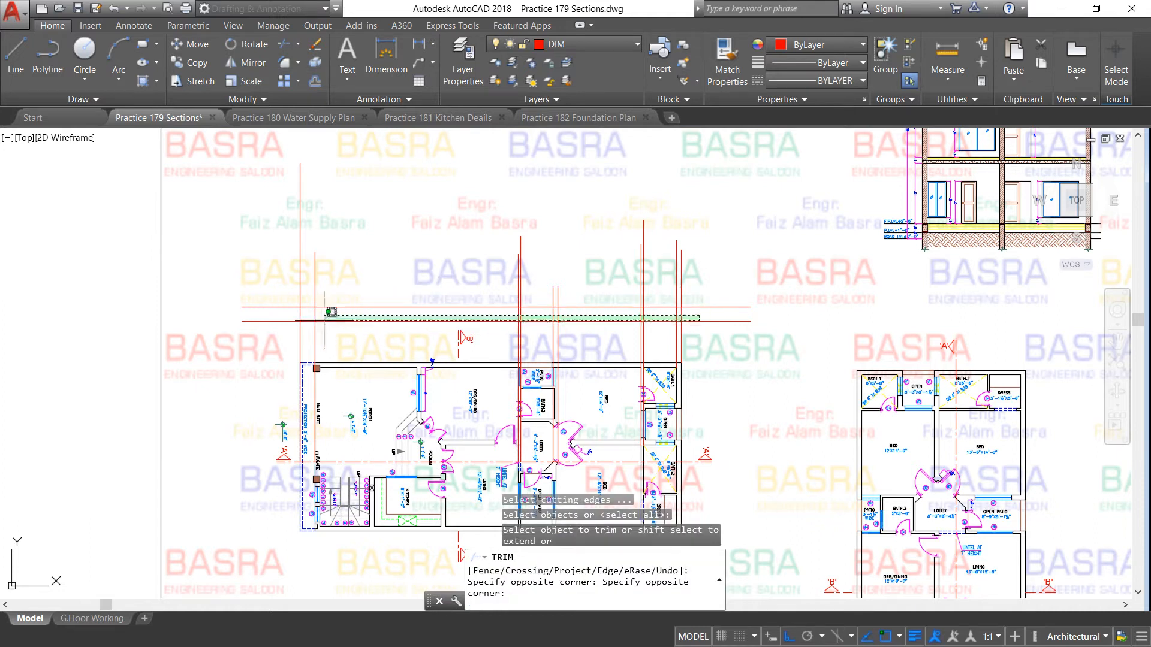
pyautogui.click(293, 315)
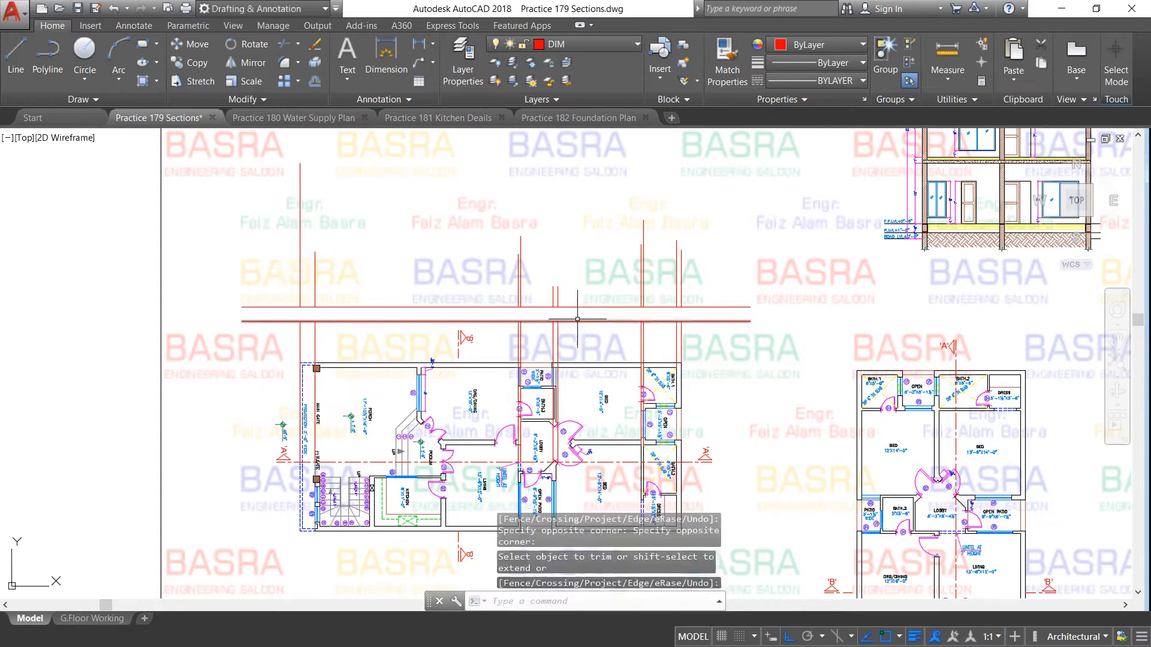
# Erase the leftover vertical projection segments between the lower horizontal line and the rotated plan
pyautogui.click(704, 340)
pyautogui.click(509, 330)
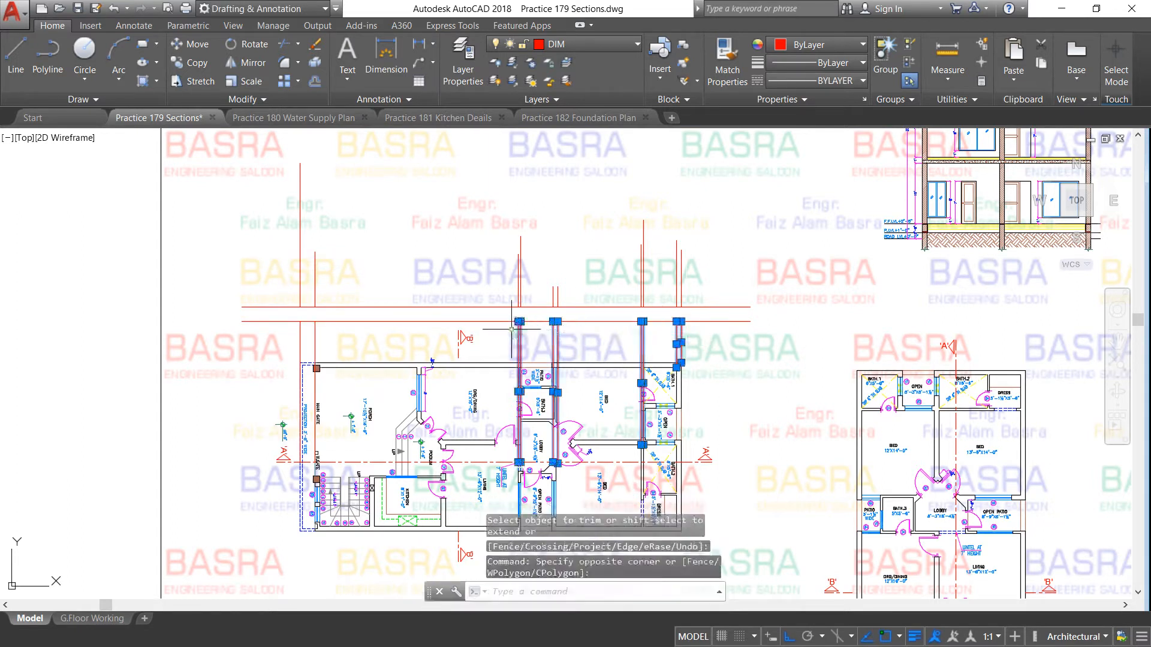
pyautogui.click(326, 339)
pyautogui.click(257, 359)
pyautogui.click(314, 45)
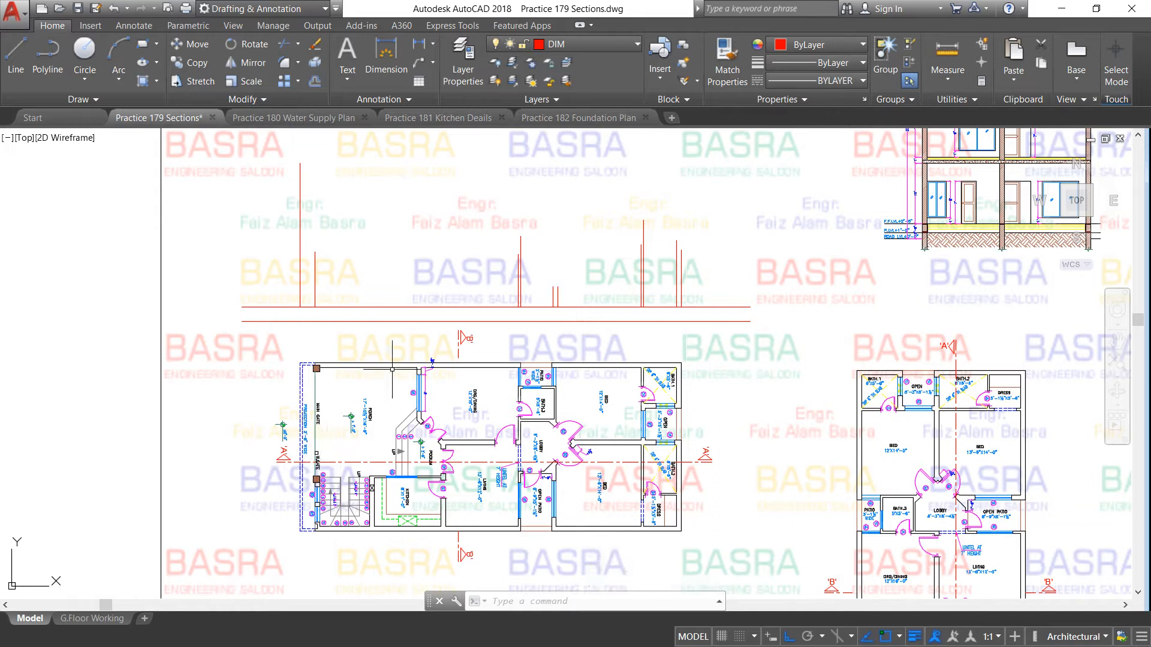
# Draw a horizontal line about 72' long above the two level lines, spanning all the vertical wall projections
pyautogui.scroll(2, 376, 455)
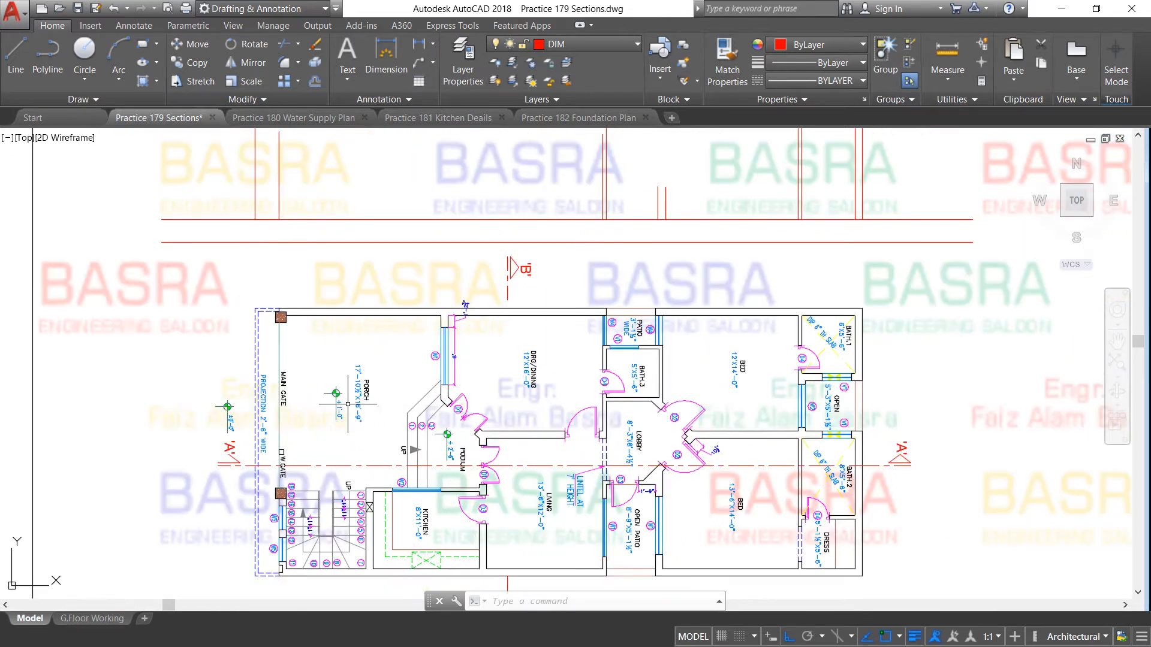
pyautogui.scroll(-2, 352, 412)
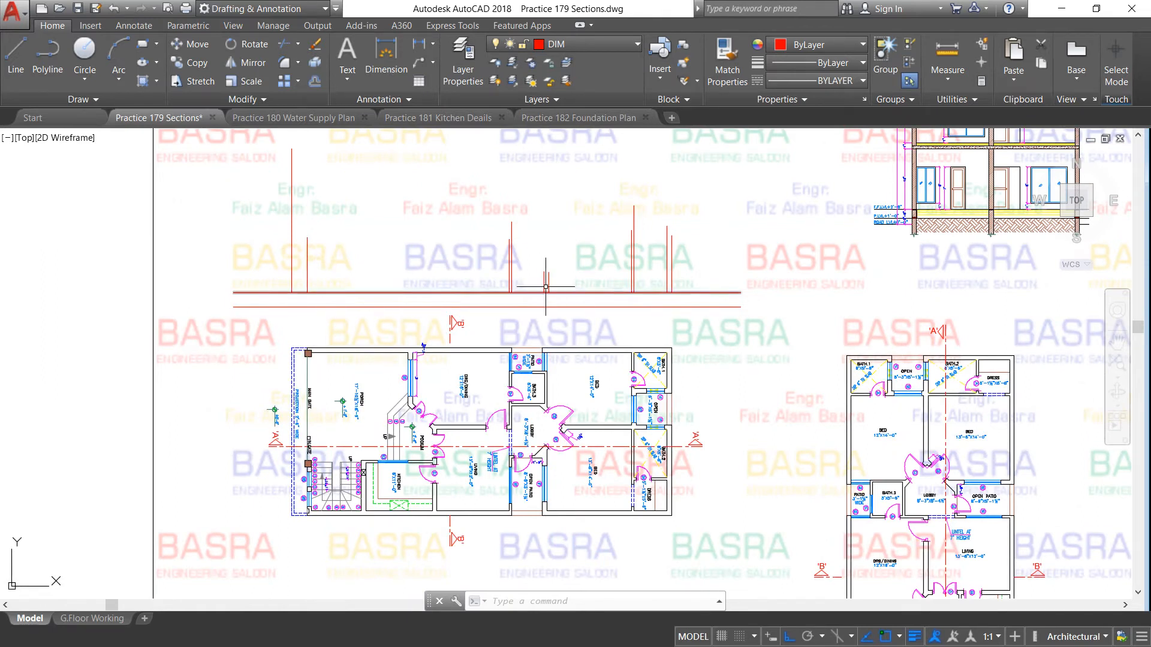
pyautogui.click(15, 57)
pyautogui.click(238, 181)
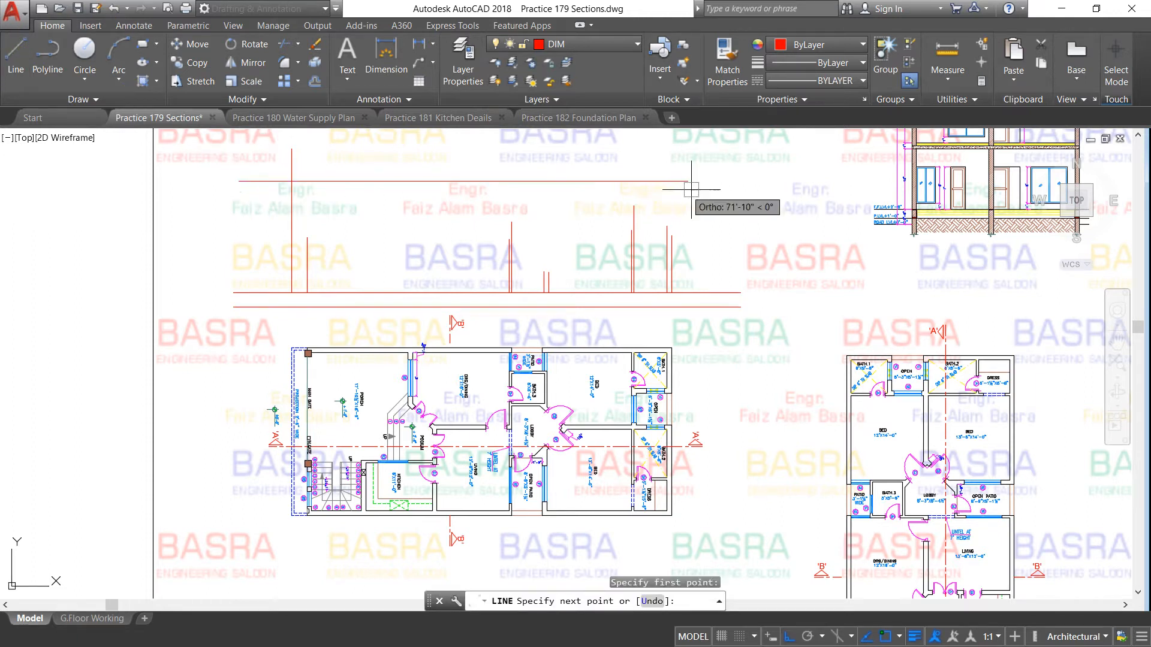
pyautogui.rightClick(718, 191)
pyautogui.click(736, 200)
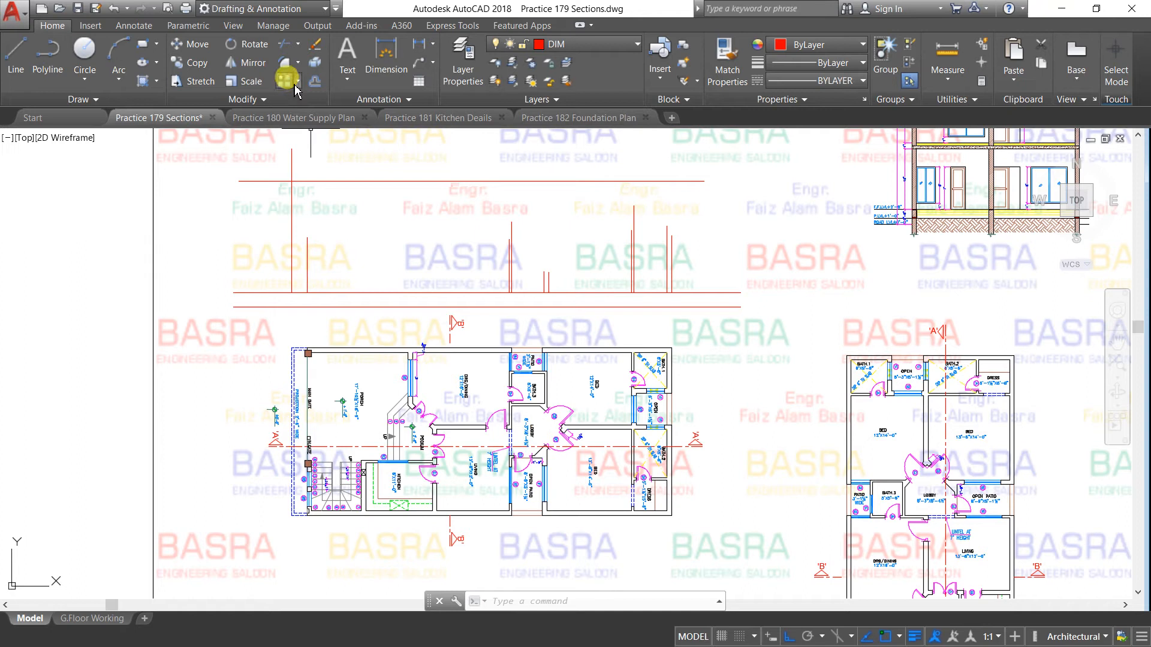
# Extend the shorter vertical wall projection lines up to the new upper horizontal line
pyautogui.click(297, 43)
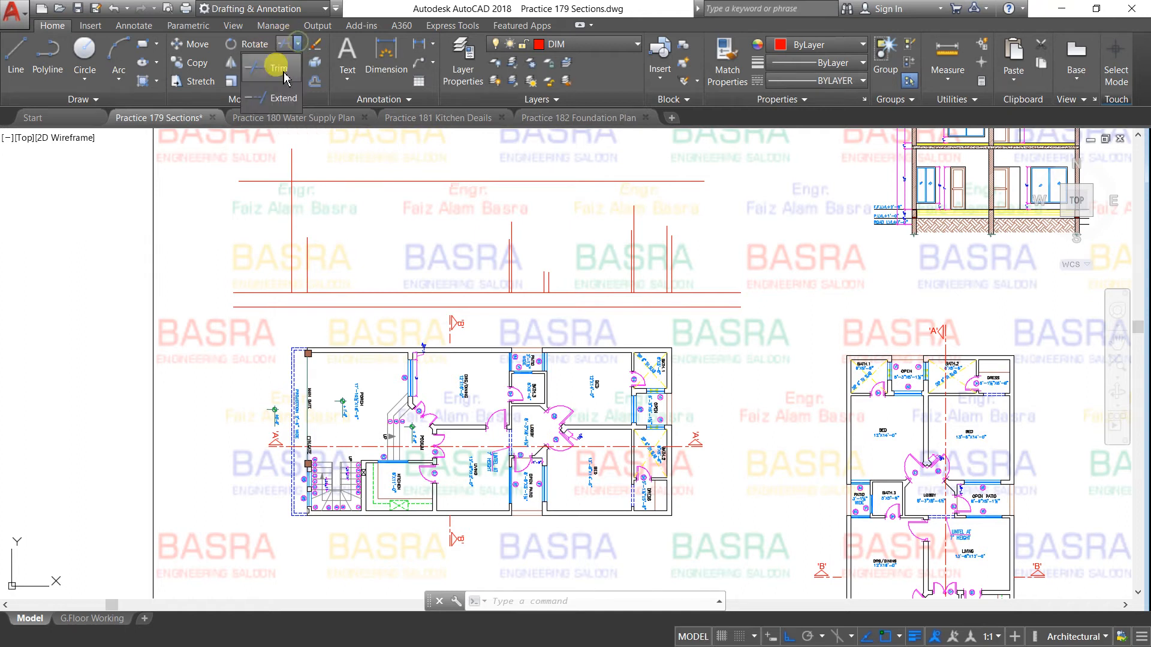
pyautogui.click(265, 99)
pyautogui.click(420, 182)
pyautogui.press('Return')
pyautogui.click(696, 268)
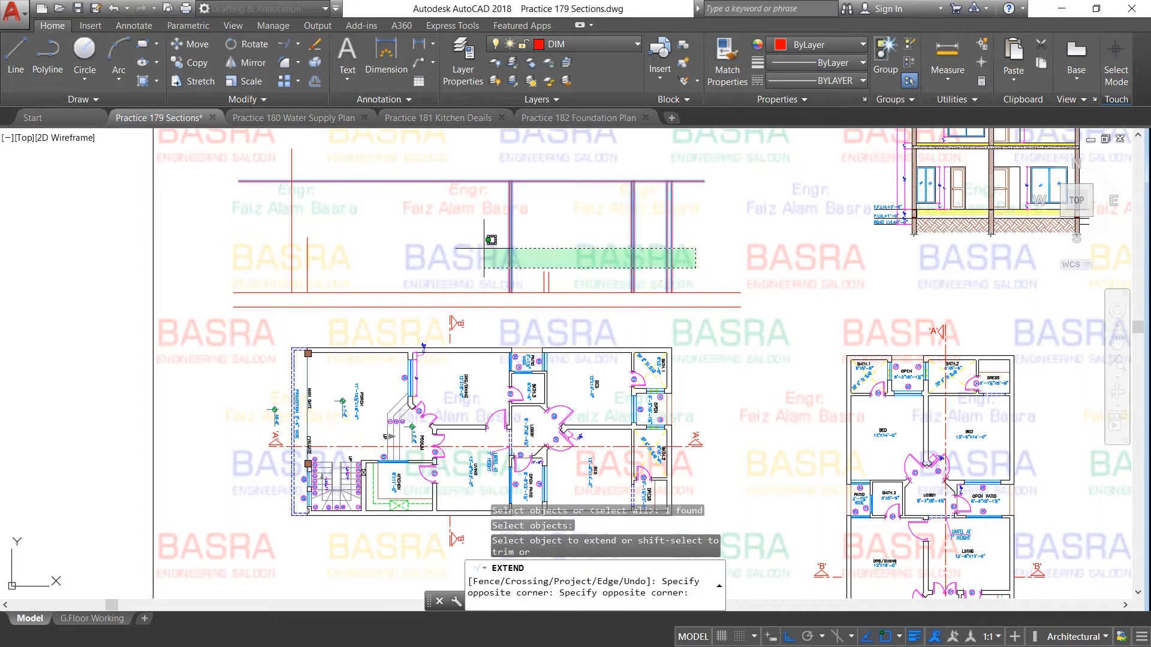
pyautogui.click(242, 219)
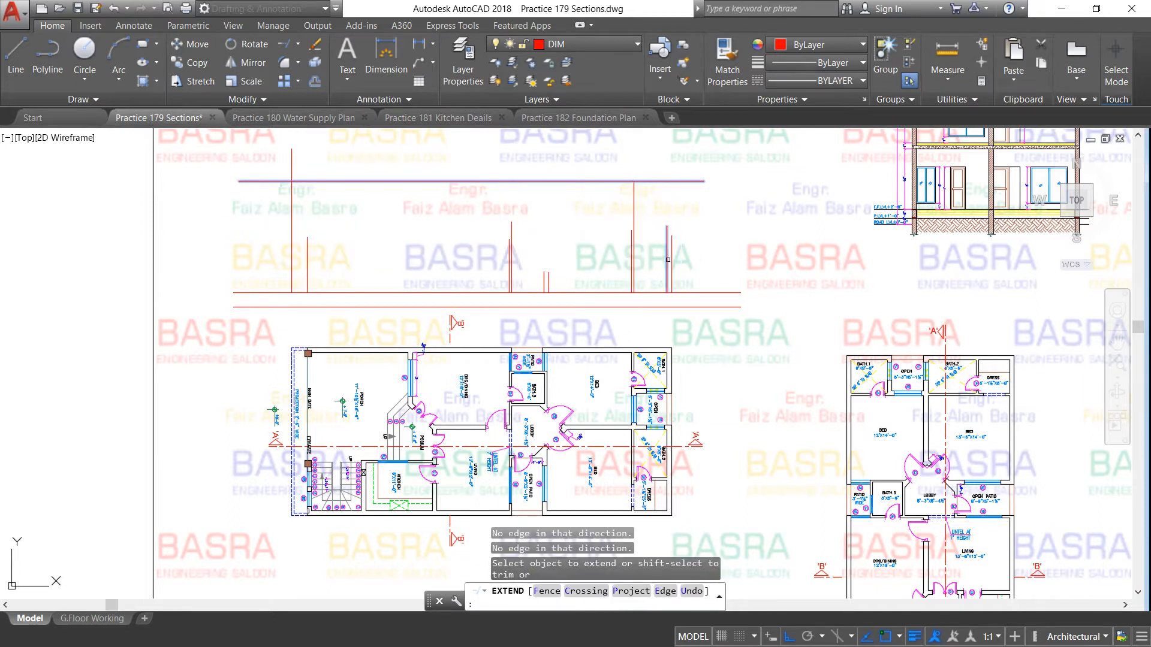
pyautogui.click(667, 259)
pyautogui.click(545, 220)
pyautogui.click(574, 279)
pyautogui.click(542, 266)
pyautogui.rightClick(249, 216)
pyautogui.click(256, 226)
# Compare the projected wall outline with the finished section A-A, examining its road, plinth and finished floor level lines and the walls below them
pyautogui.scroll(-2, 253, 234)
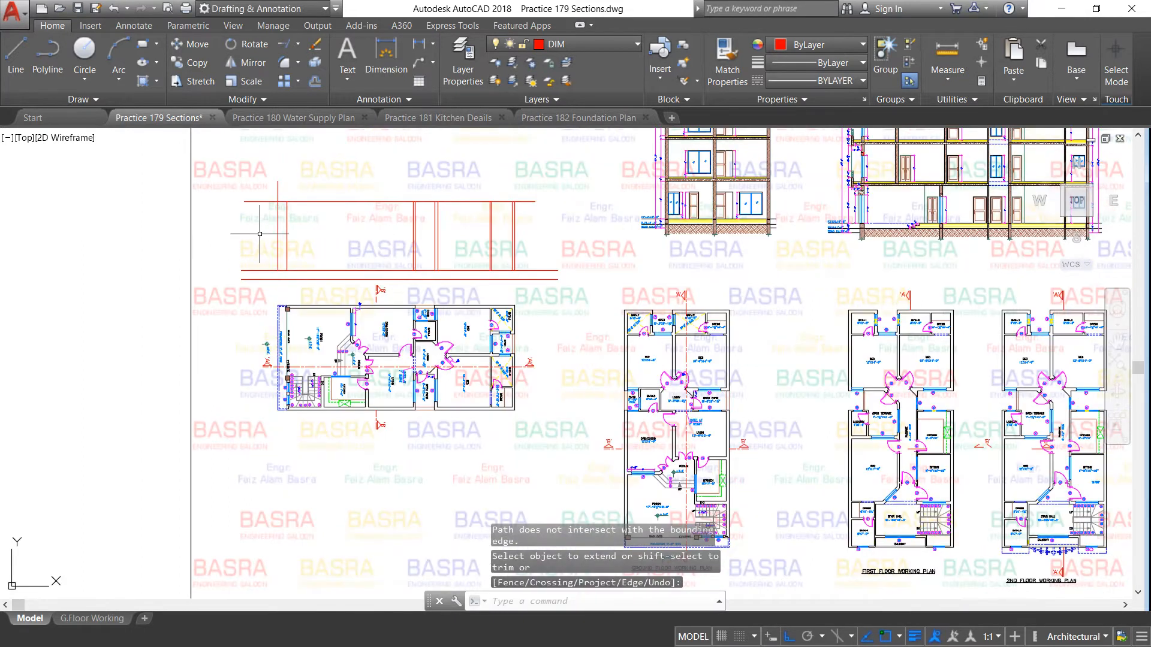
pyautogui.scroll(2, 307, 216)
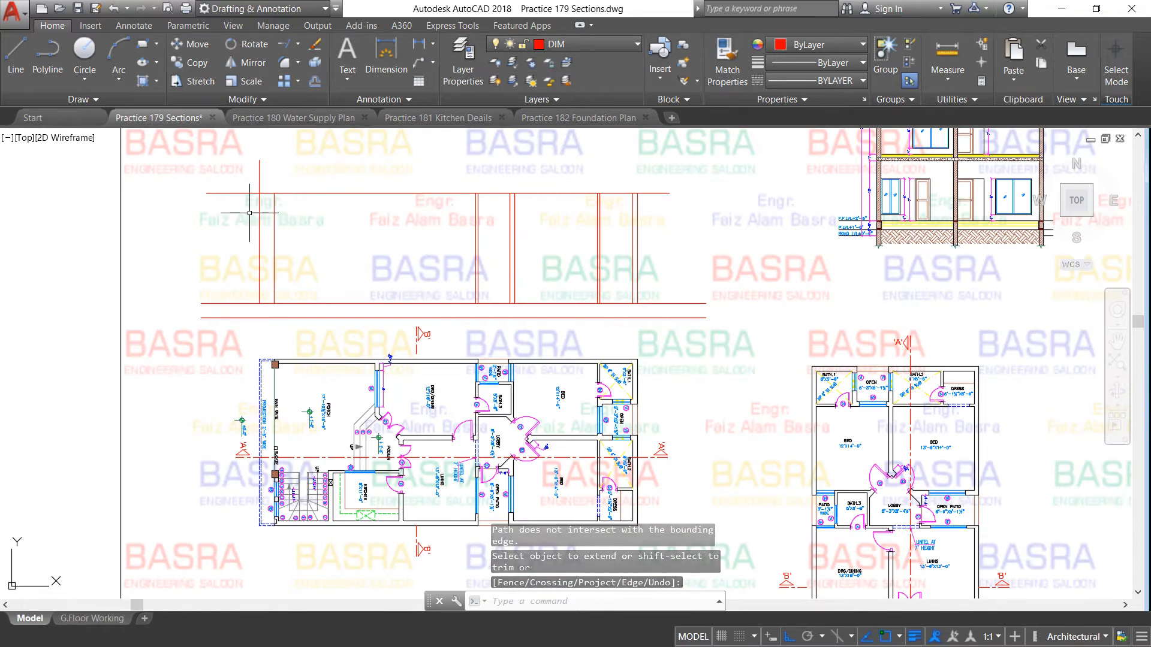
pyautogui.scroll(-2, 244, 216)
pyautogui.scroll(2, 329, 213)
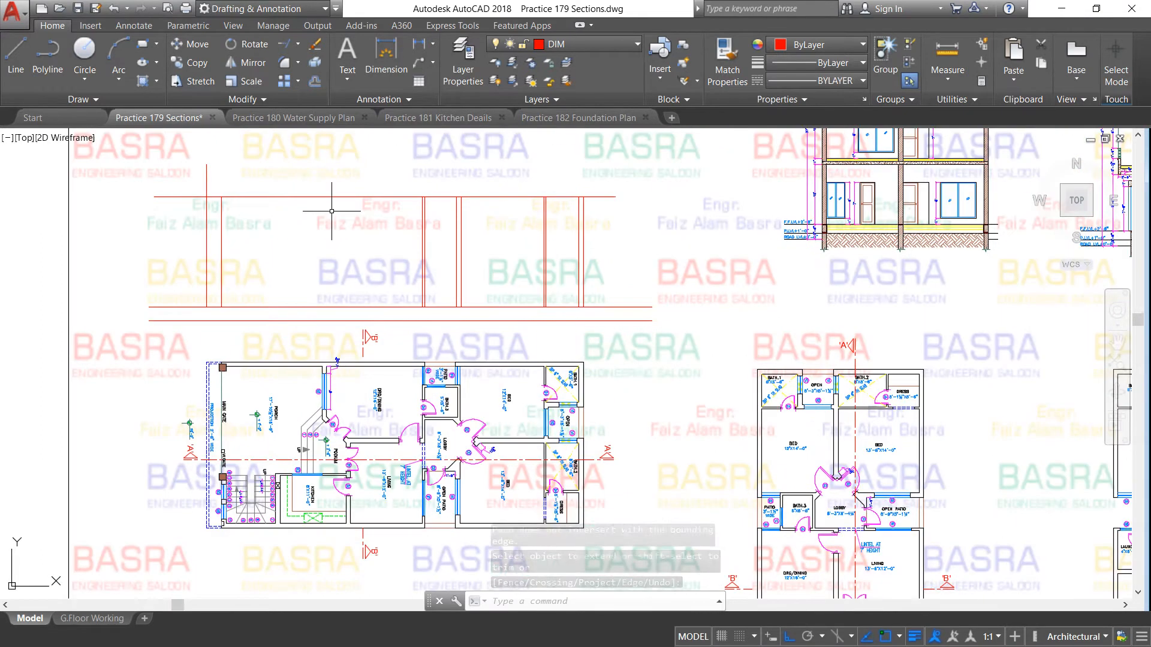
pyautogui.scroll(-2, 301, 213)
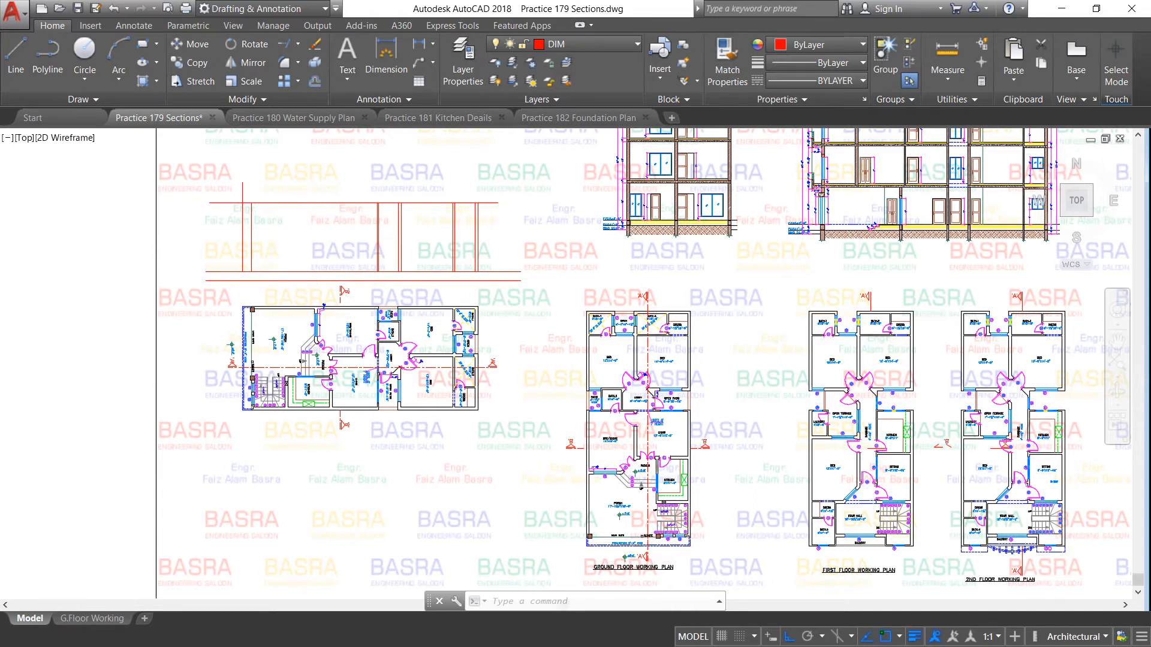
pyautogui.scroll(-2, 217, 264)
pyautogui.scroll(5, 772, 243)
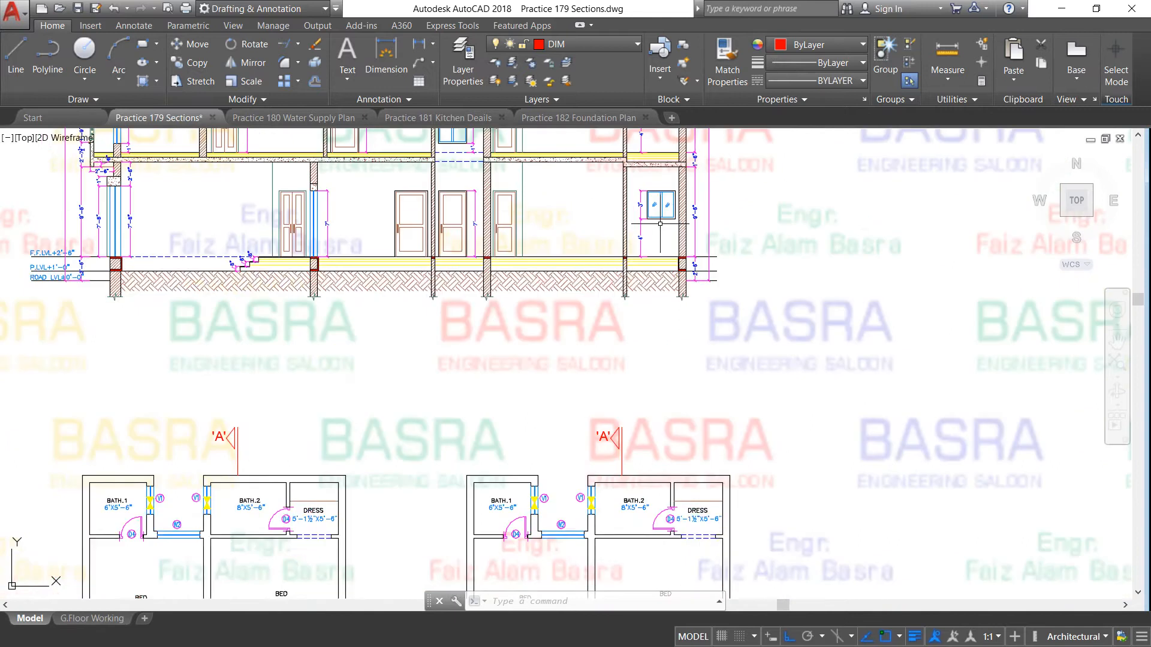
pyautogui.scroll(2, 120, 276)
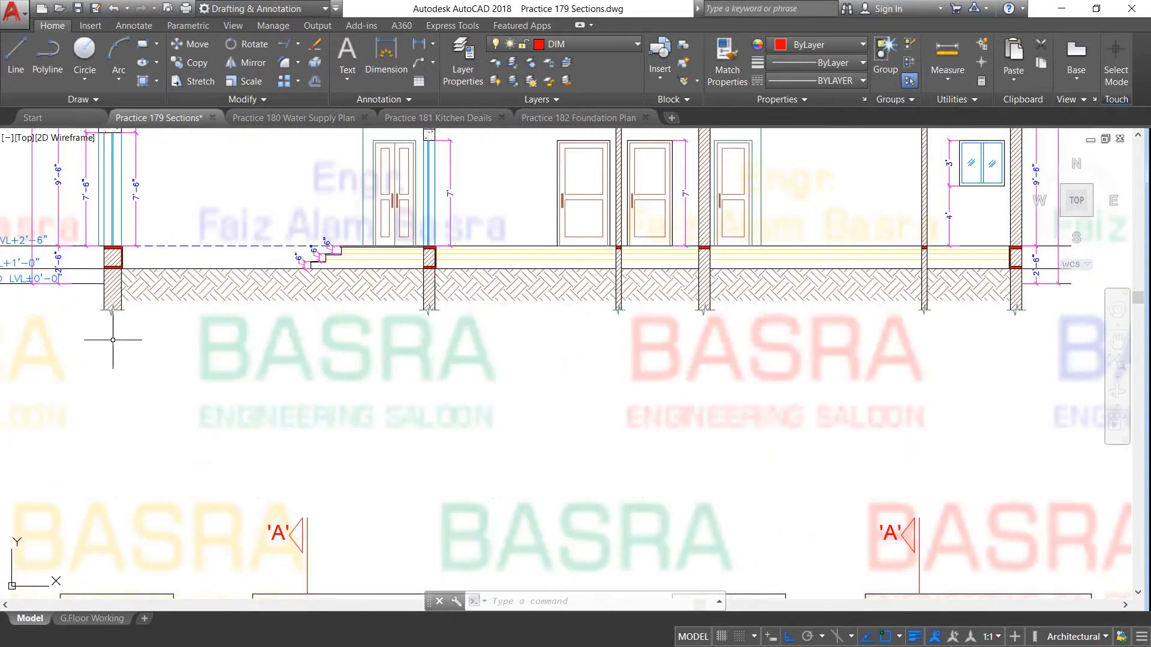
pyautogui.scroll(2, 98, 312)
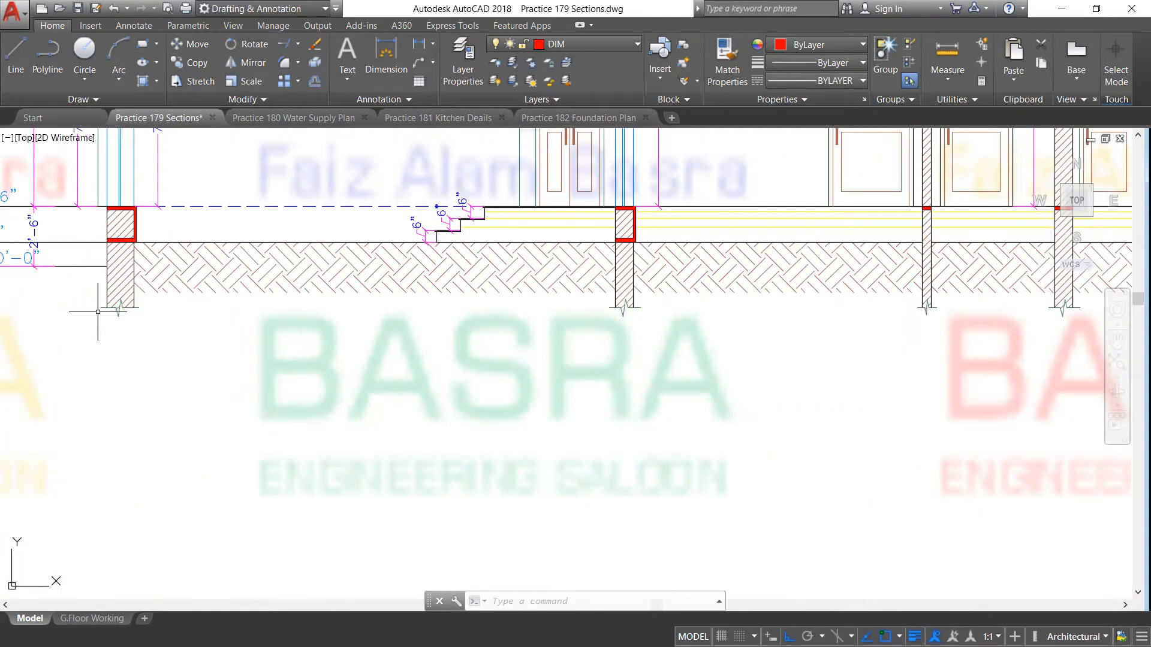
pyautogui.scroll(-2, 514, 318)
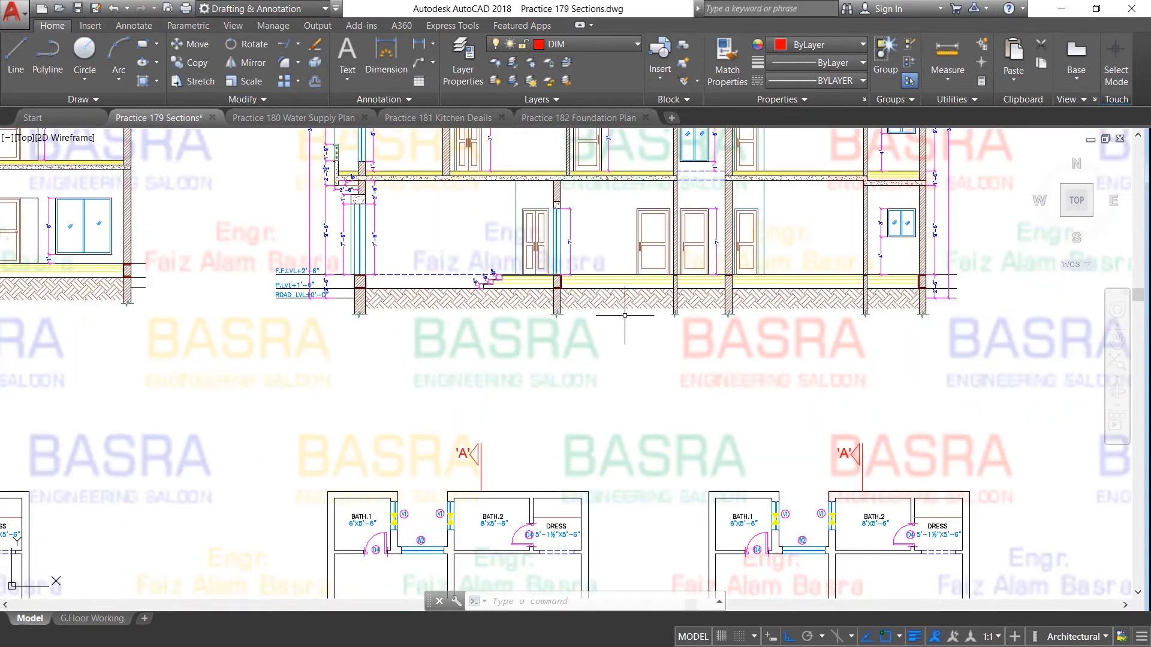
pyautogui.scroll(2, 647, 315)
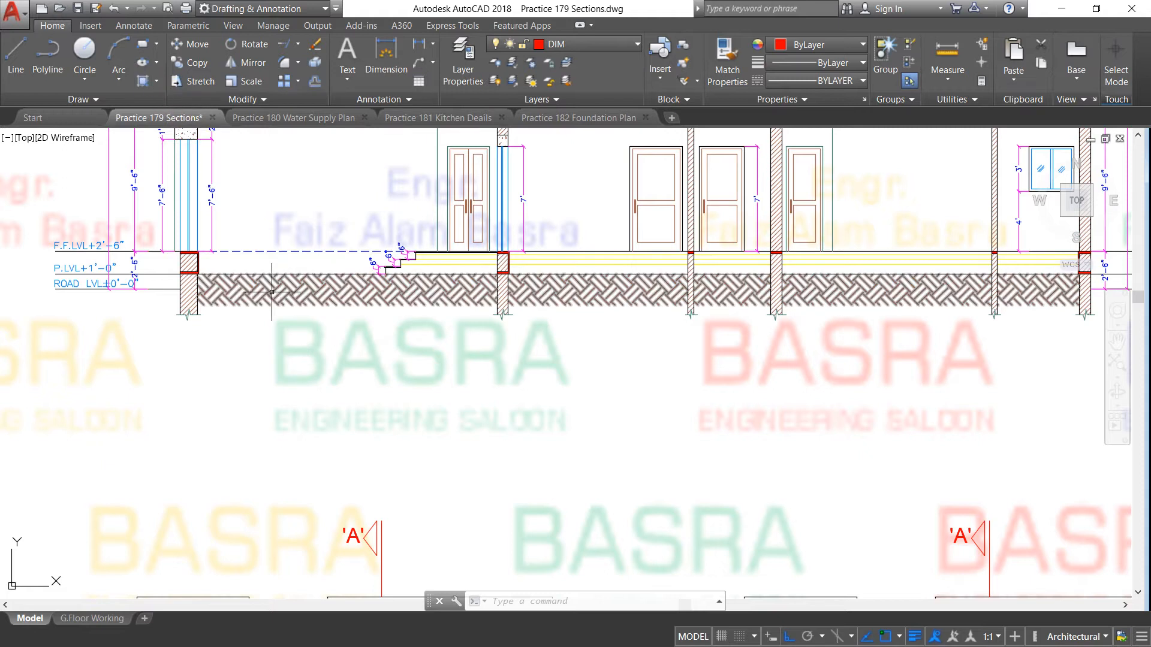
pyautogui.scroll(-2, 300, 302)
pyautogui.scroll(2, 303, 292)
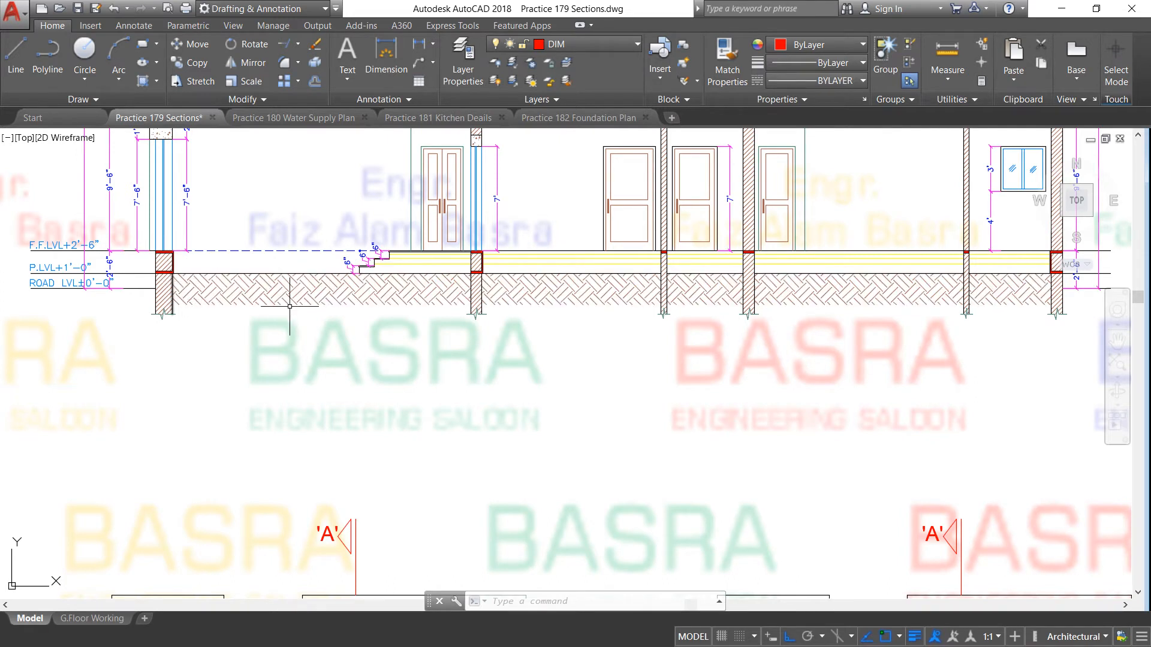
pyautogui.scroll(4, 164, 251)
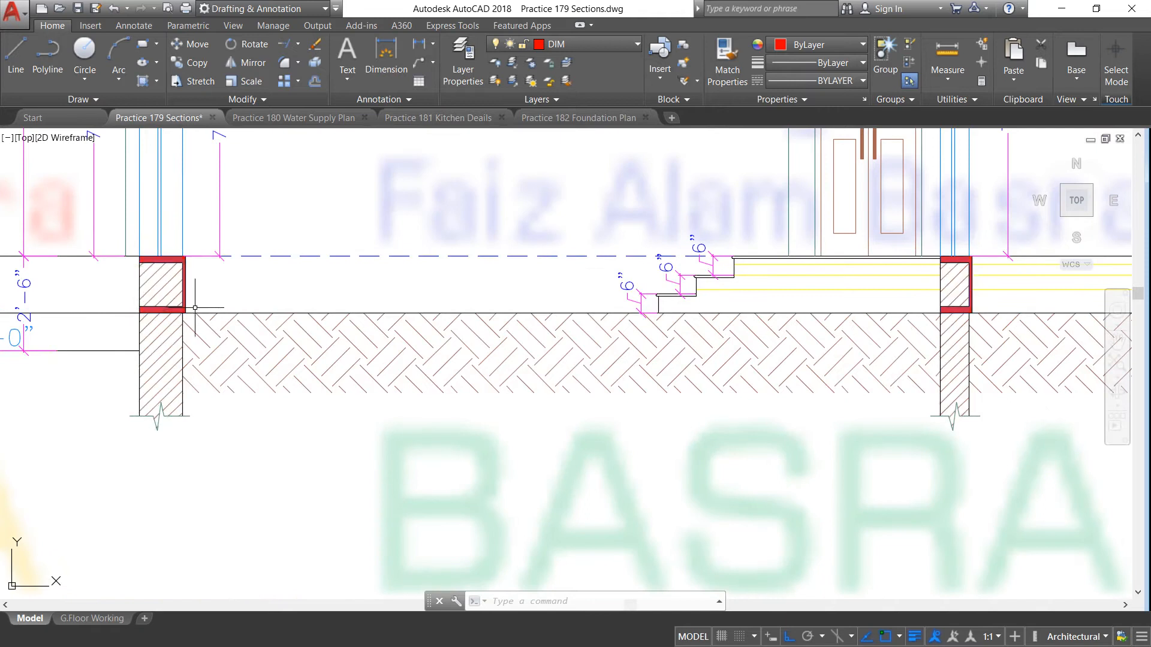
pyautogui.scroll(-2, 207, 314)
pyautogui.scroll(-2, 308, 316)
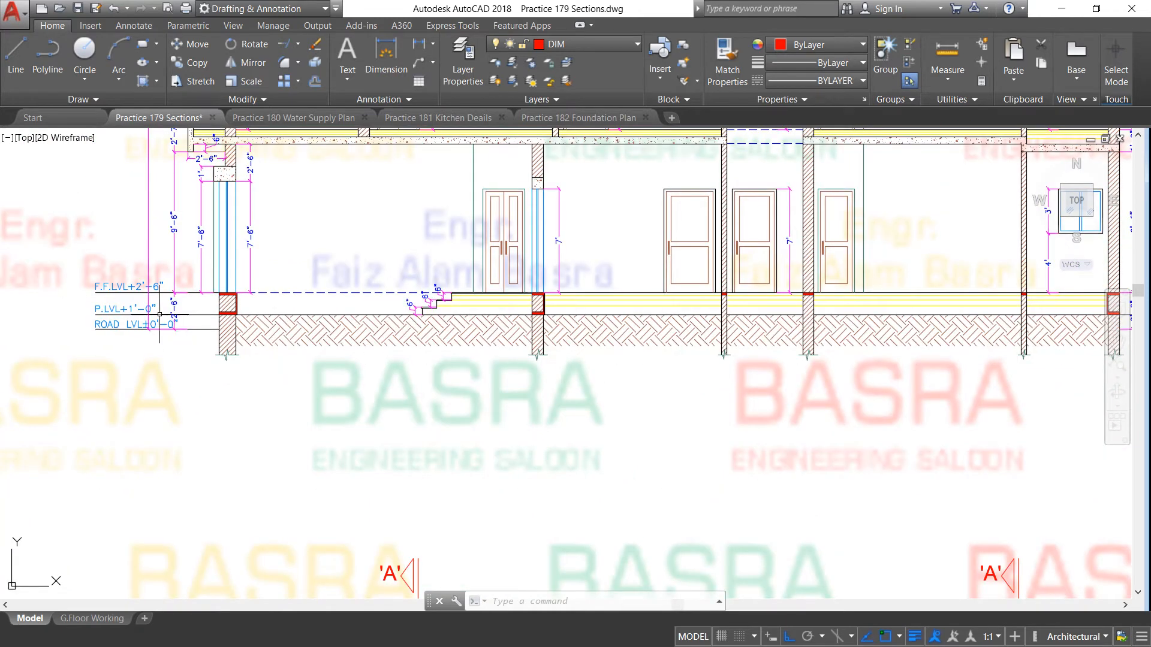
# Examine the entrance steps, red damp-proof layers around the plinth walls and floor fill layers along the finished section A-A
pyautogui.scroll(2, 159, 314)
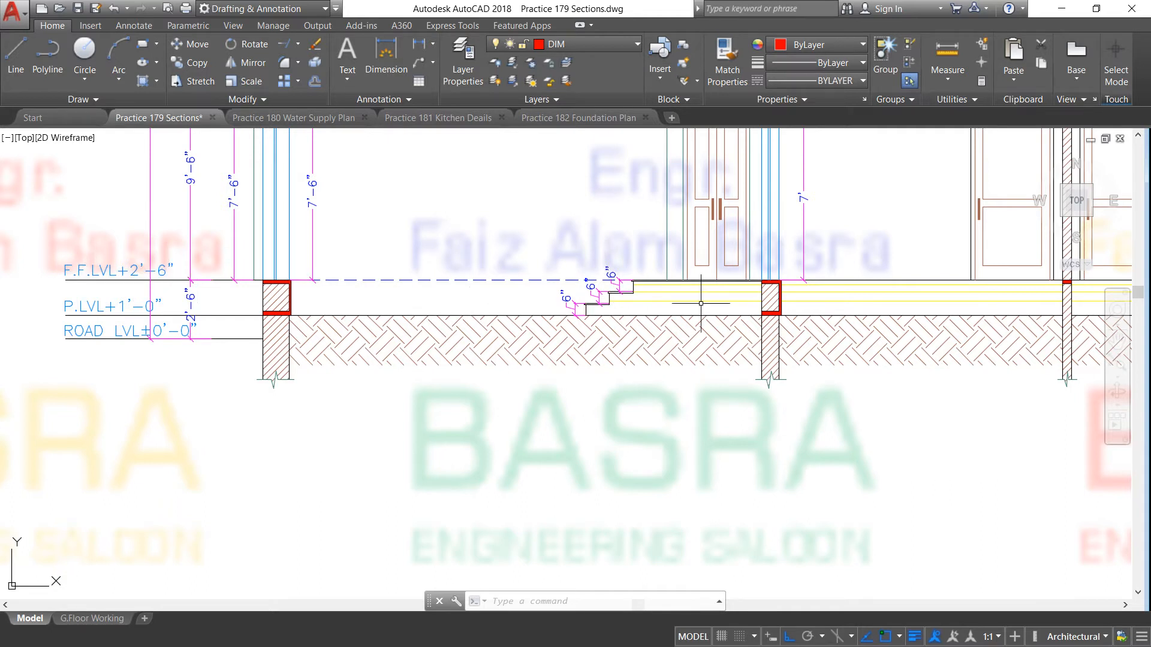
pyautogui.scroll(2, 767, 273)
pyautogui.scroll(-2, 764, 282)
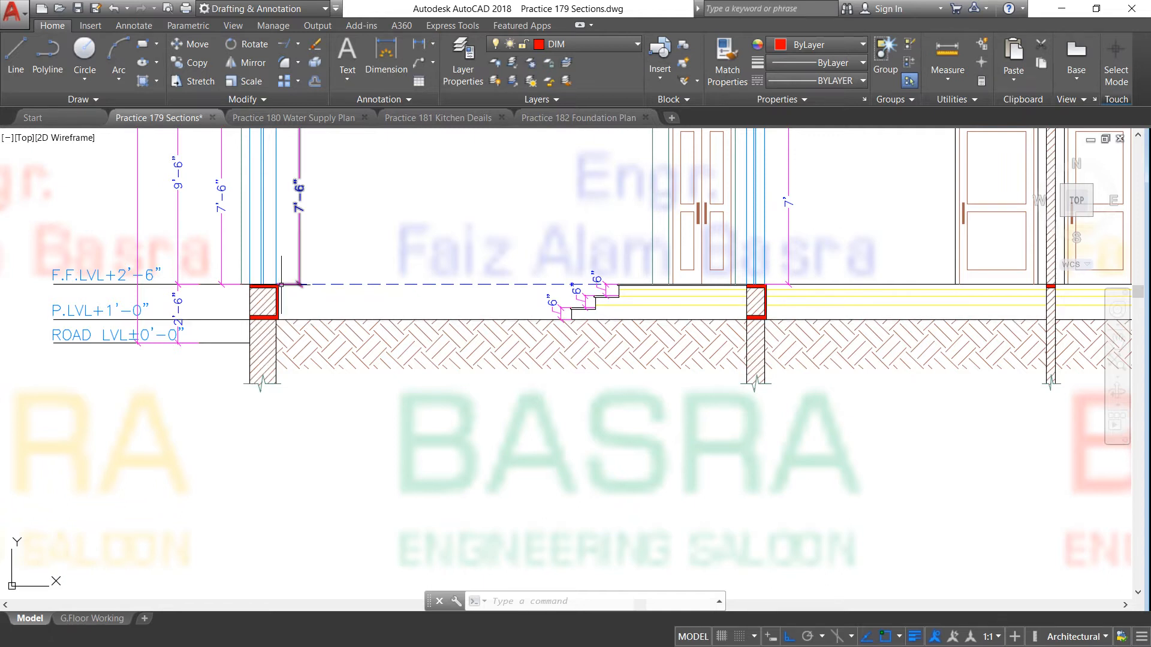
pyautogui.scroll(2, 279, 299)
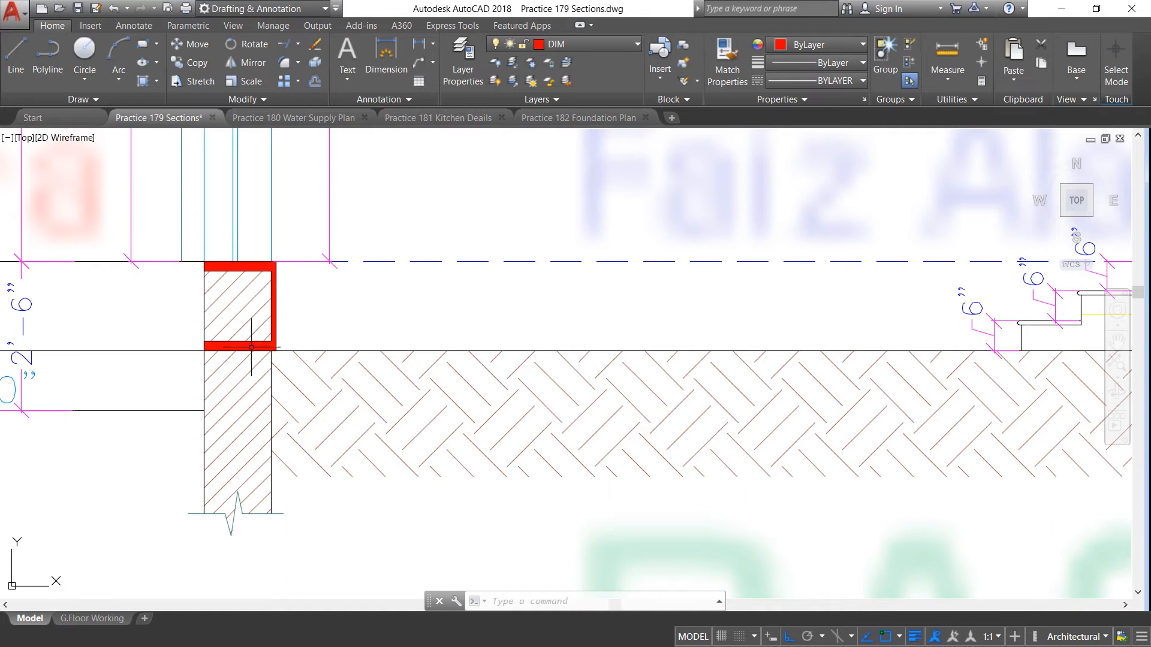
pyautogui.scroll(-3, 204, 348)
pyautogui.scroll(-3, 754, 334)
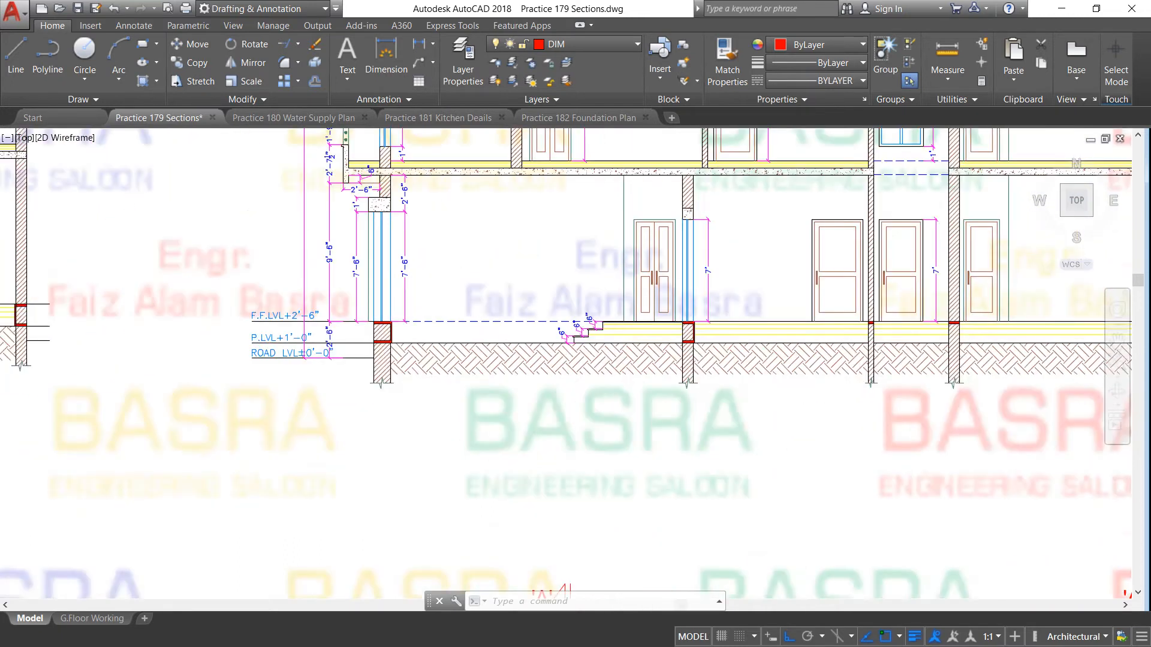
pyautogui.scroll(3, 605, 335)
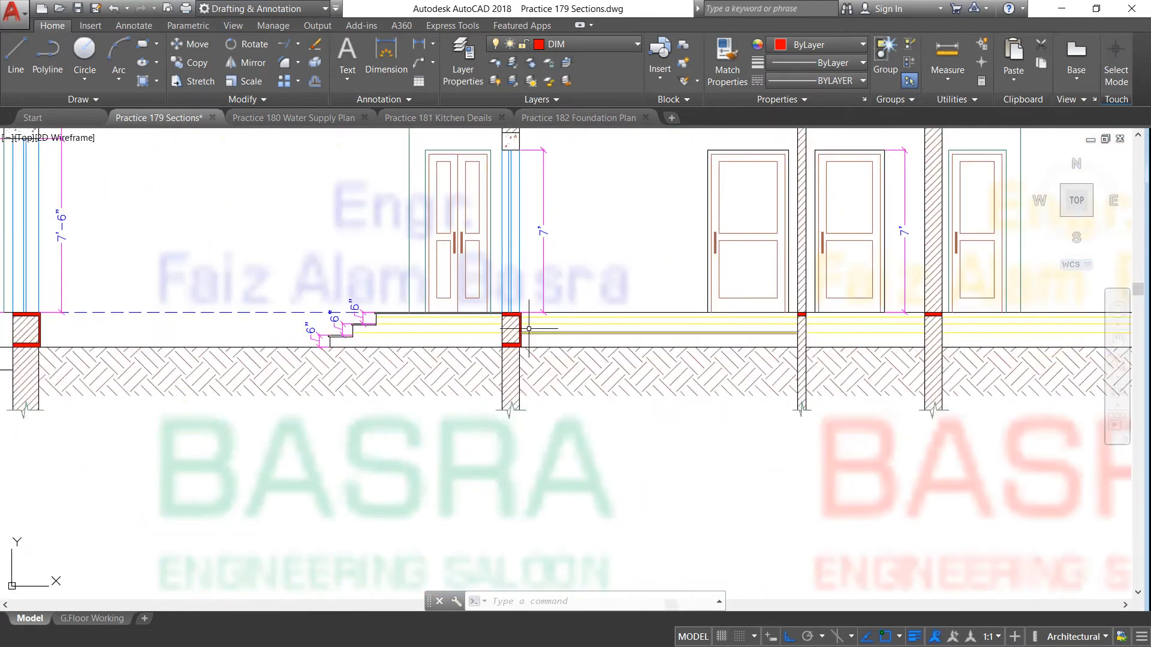
pyautogui.scroll(-3, 459, 328)
pyautogui.scroll(2, 459, 329)
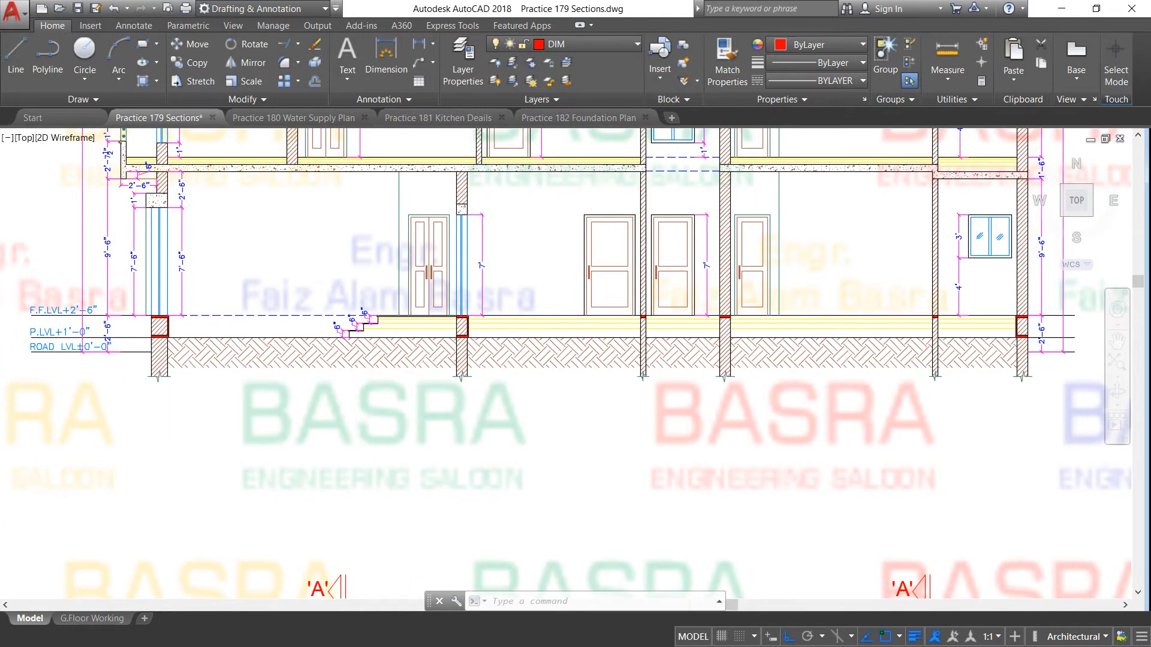
pyautogui.scroll(-3, 823, 327)
pyautogui.scroll(5, 815, 327)
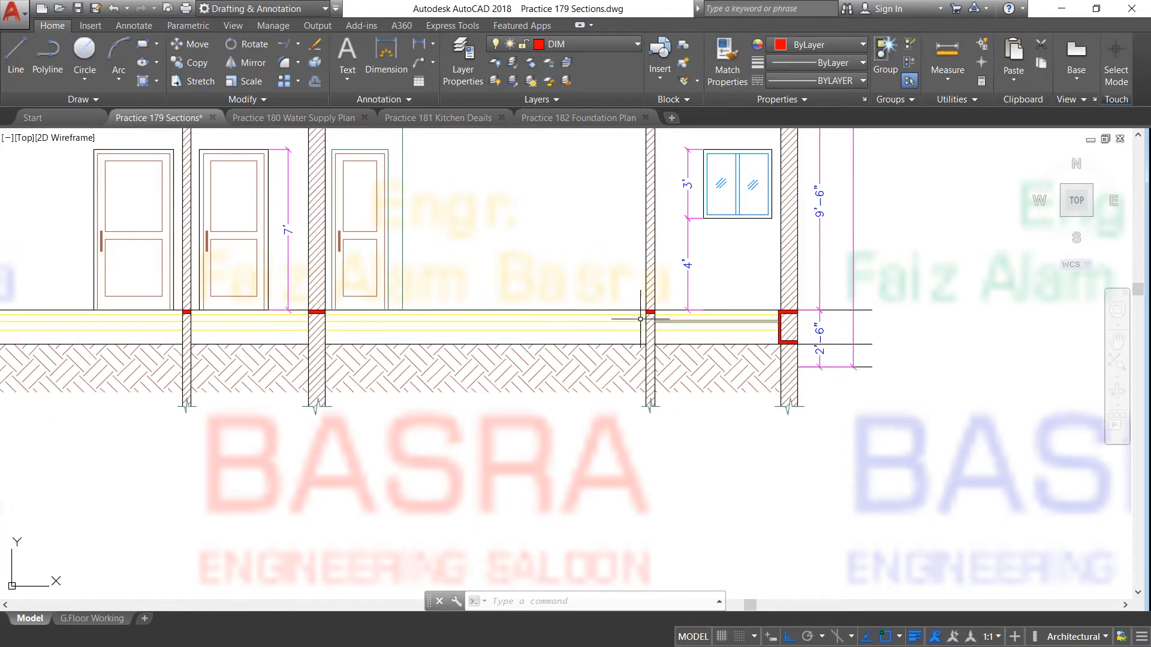
pyautogui.scroll(-8, 528, 318)
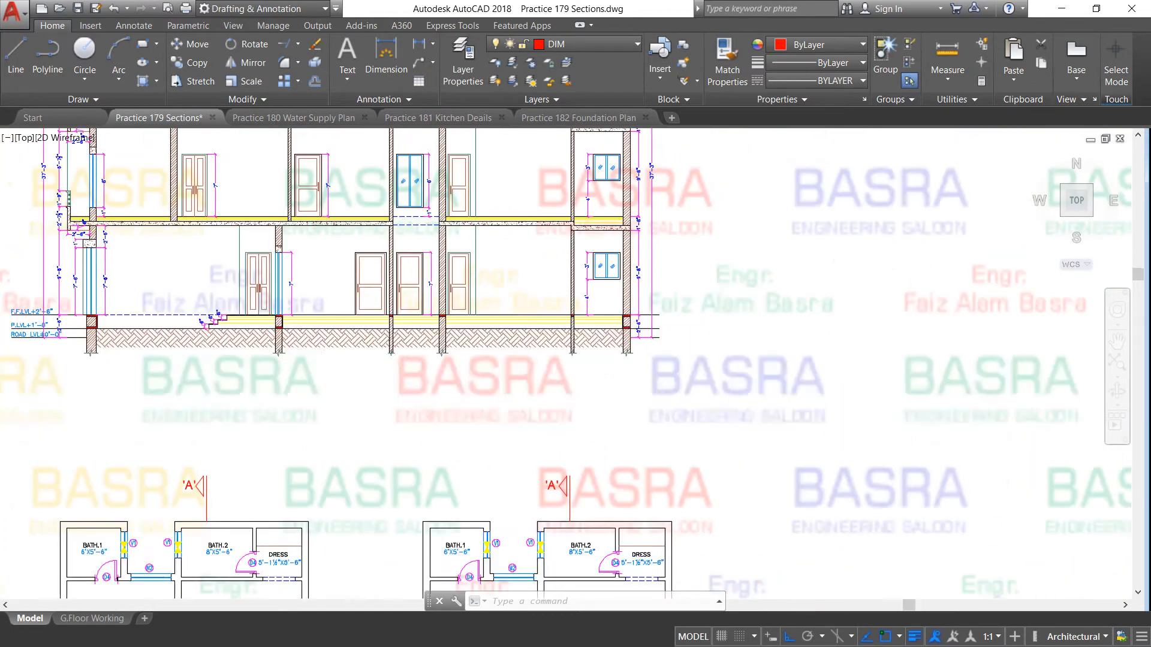
# Inspect the floor plans below the sections, focusing on the rooms crossed by the A-A line in the ground floor plan
pyautogui.scroll(4, 347, 412)
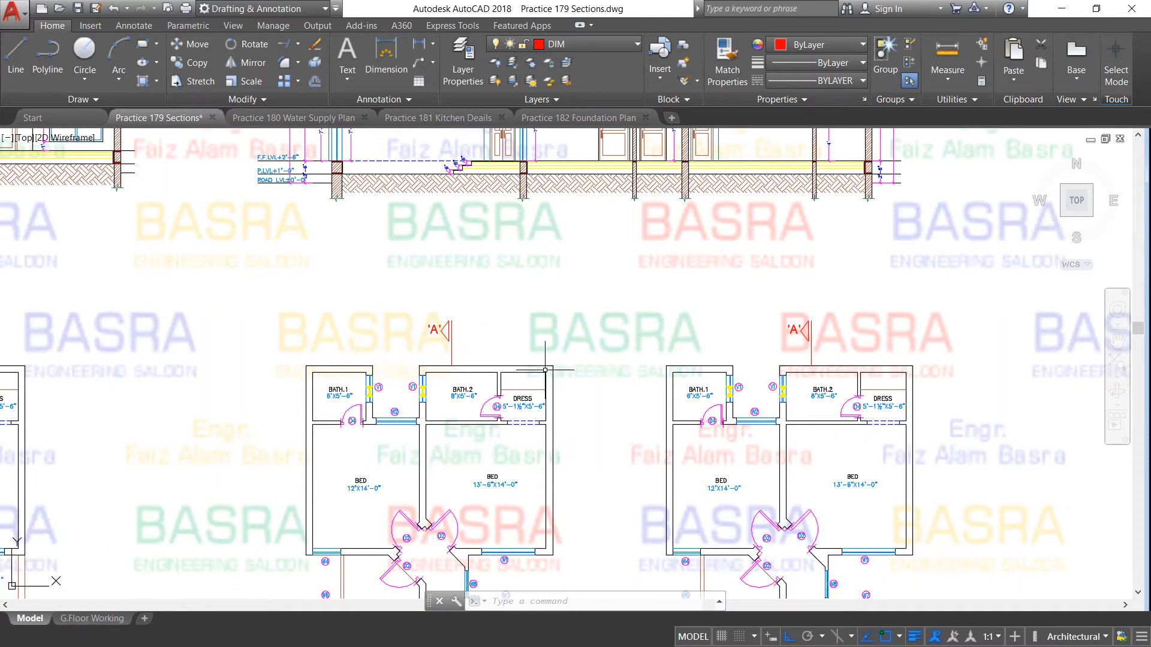
pyautogui.scroll(-5, 467, 374)
pyautogui.scroll(5, 469, 506)
pyautogui.scroll(-5, 468, 506)
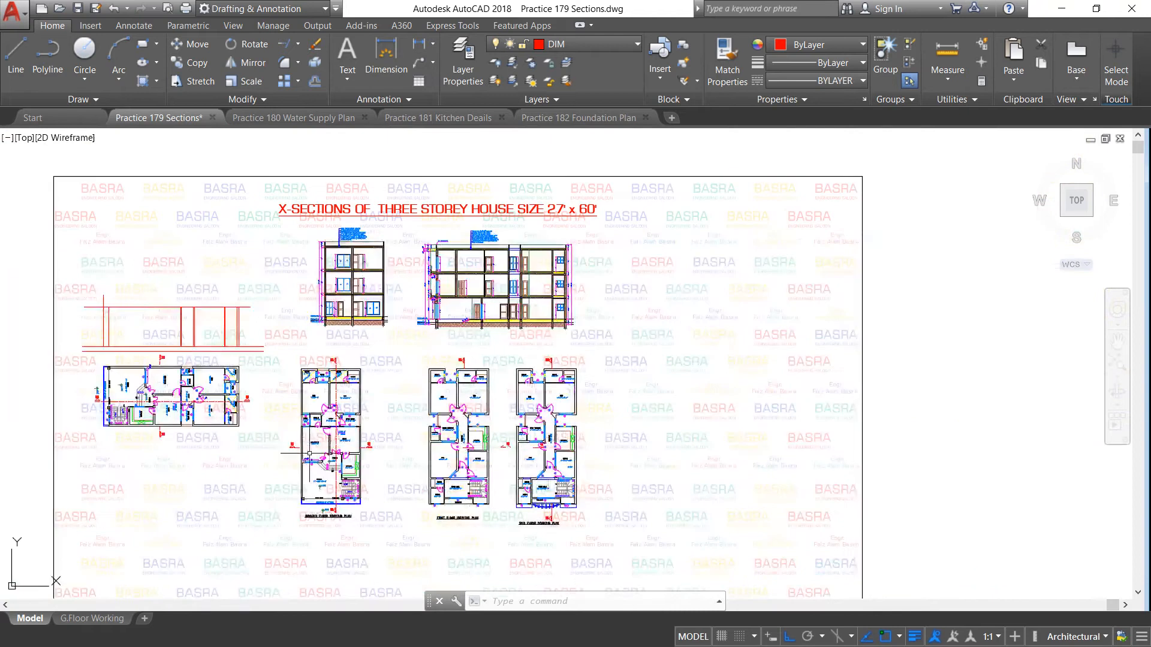
pyautogui.scroll(3, 312, 455)
pyautogui.scroll(2, 328, 498)
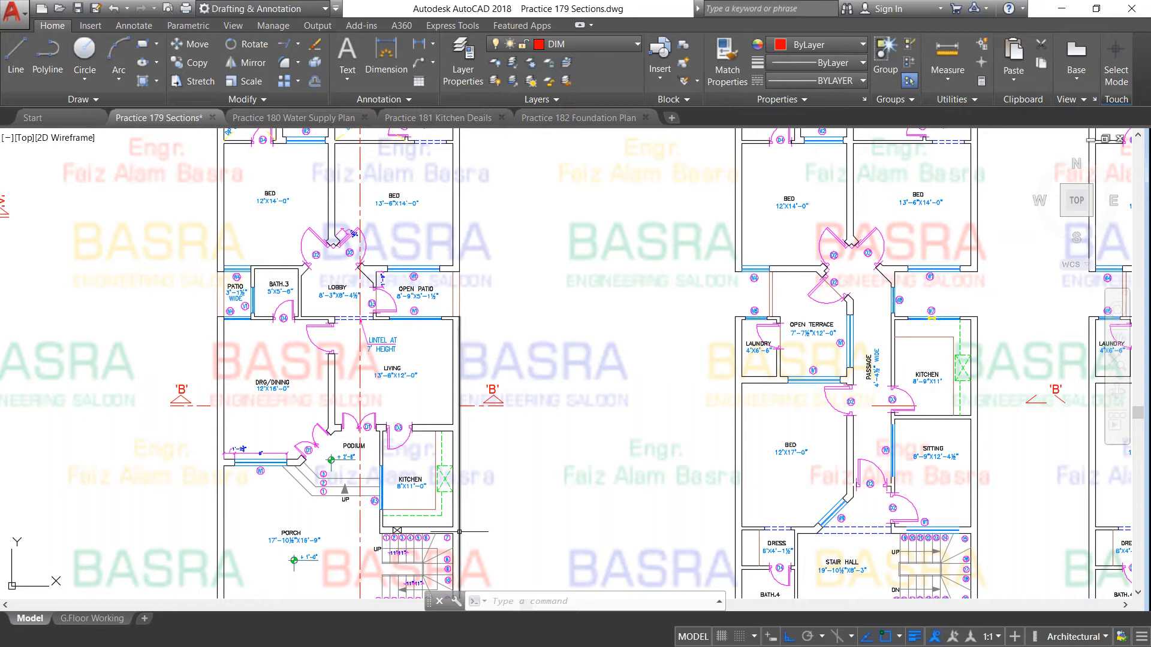
# Examine the ground hatch, level lines, floor fill layers and red damp-proof course along the base of section A-A
pyautogui.scroll(-6, 454, 526)
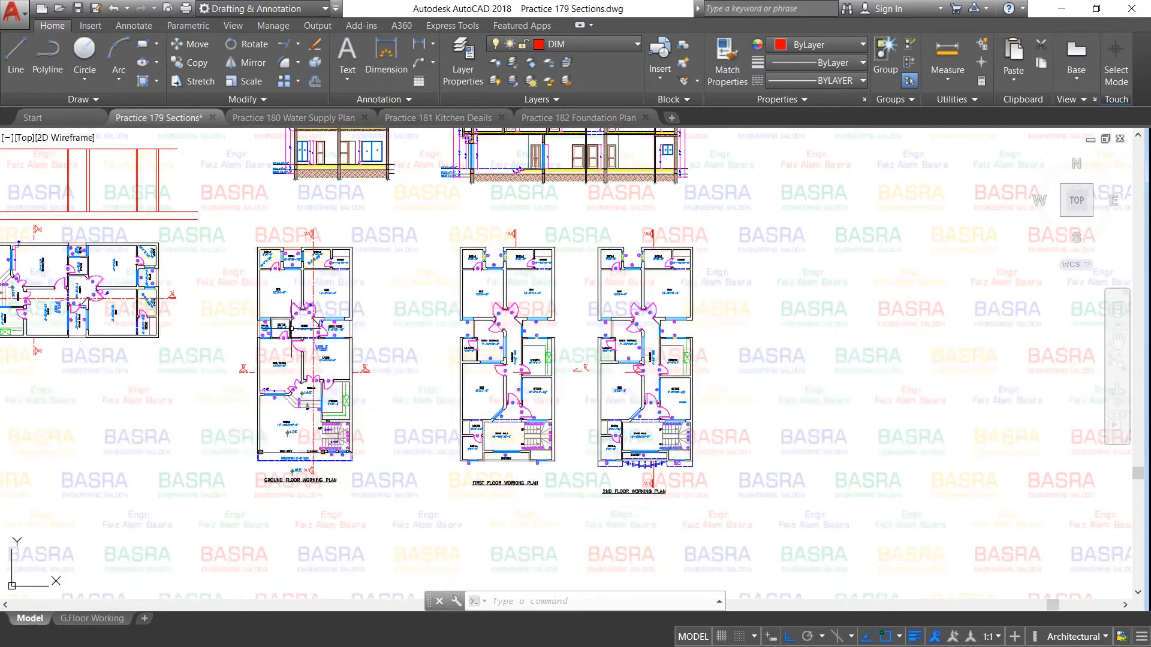
pyautogui.scroll(6, 474, 241)
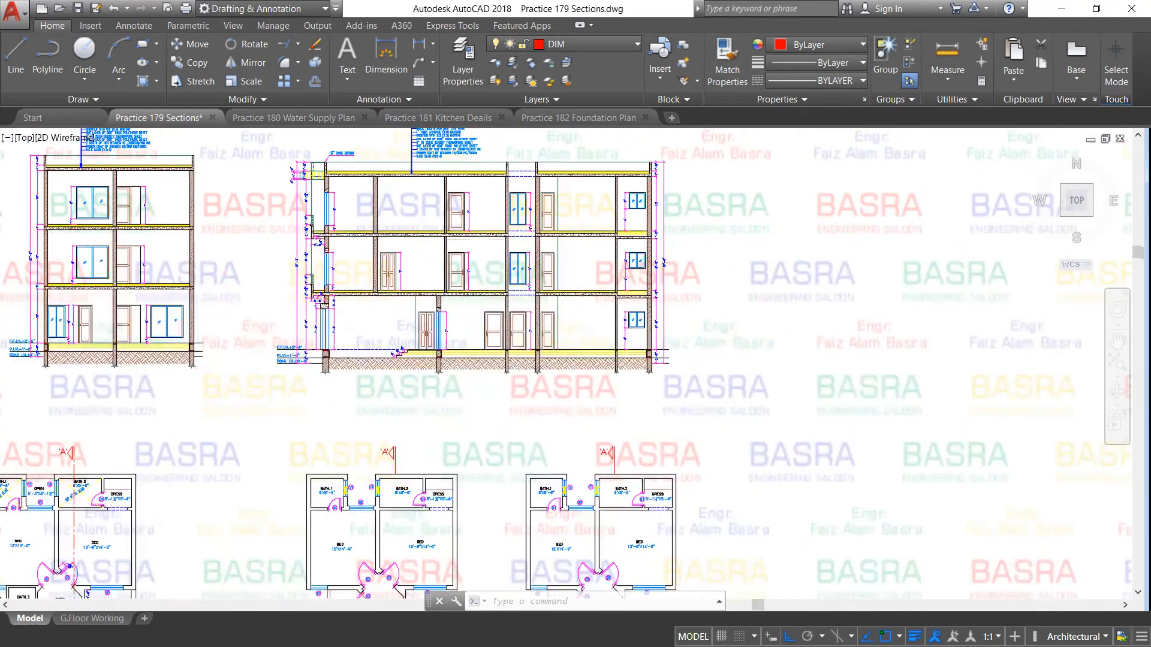
pyautogui.scroll(2, 311, 435)
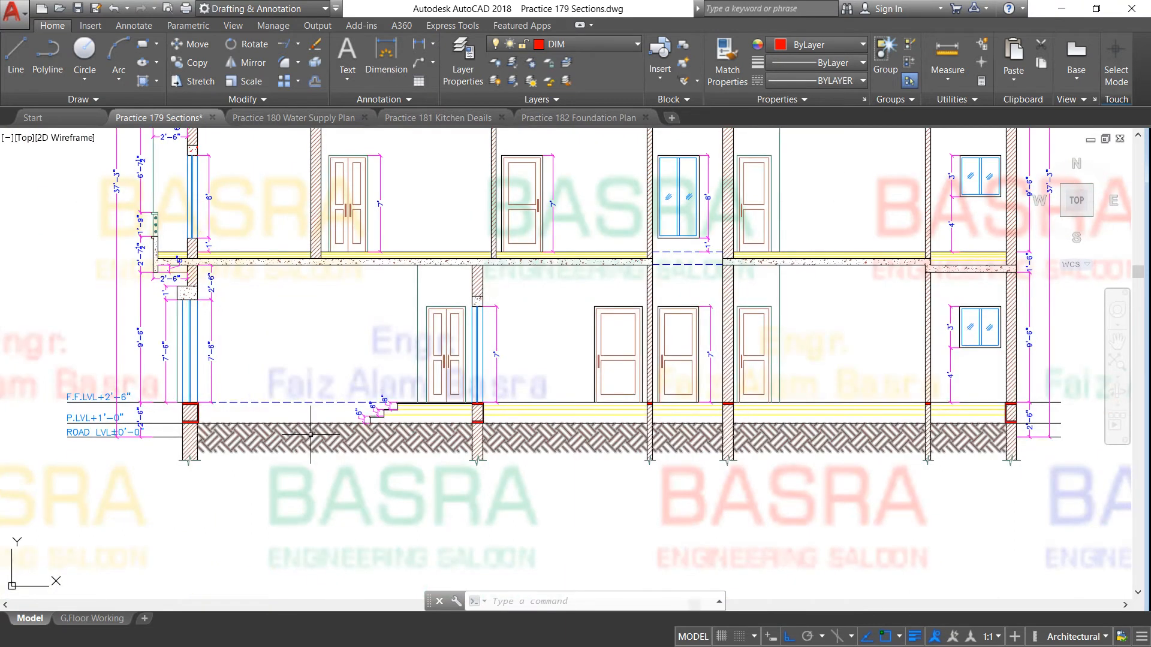
pyautogui.scroll(-2, 201, 415)
pyautogui.scroll(2, 275, 419)
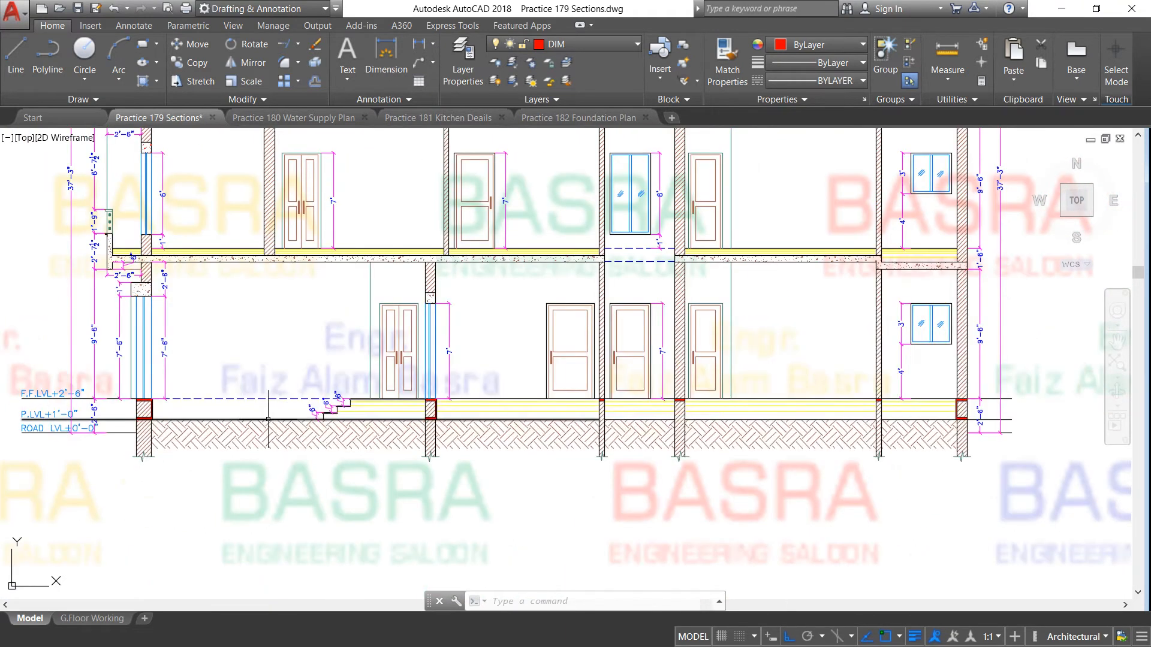
pyautogui.scroll(-2, 389, 418)
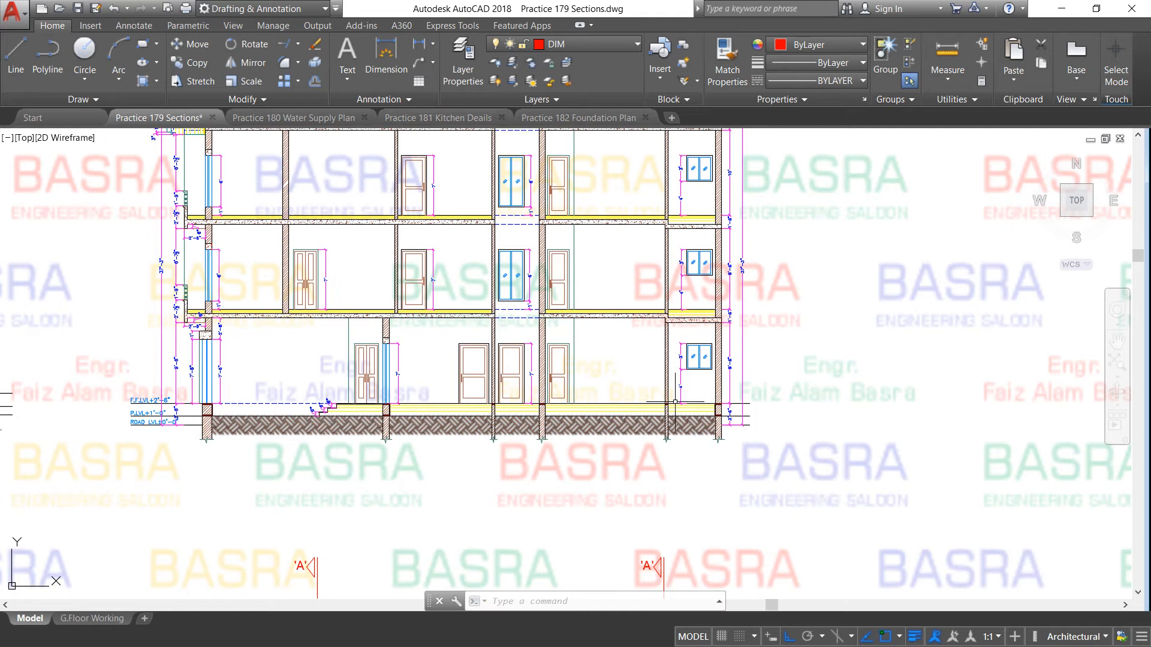
pyautogui.scroll(2, 704, 390)
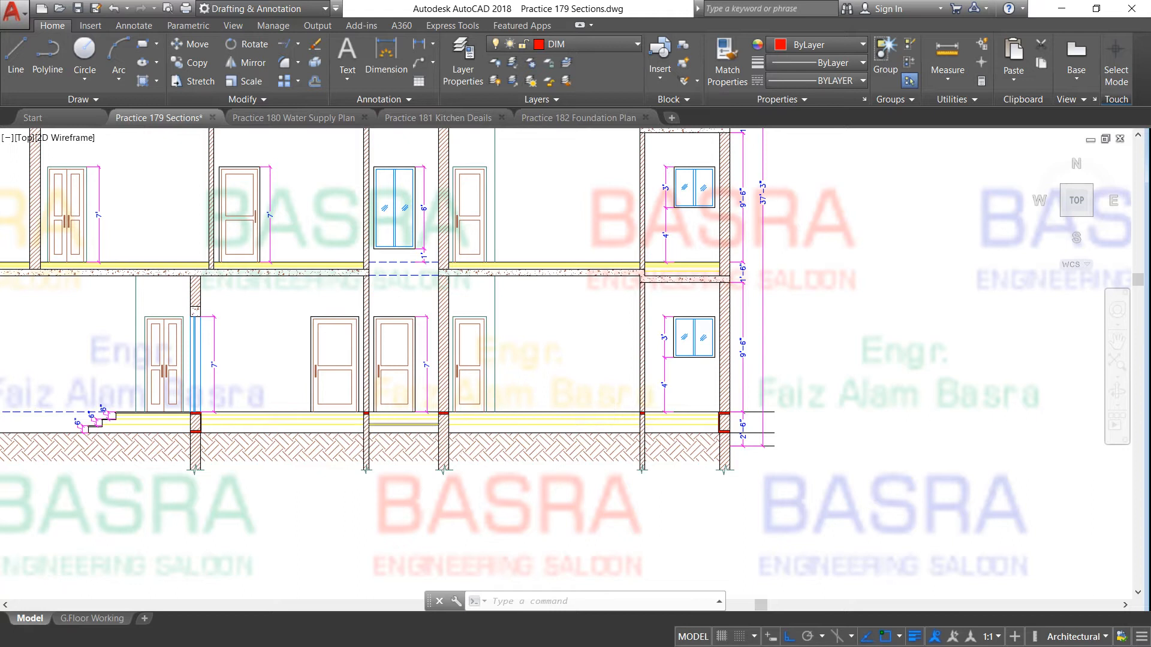
pyautogui.scroll(6, 755, 409)
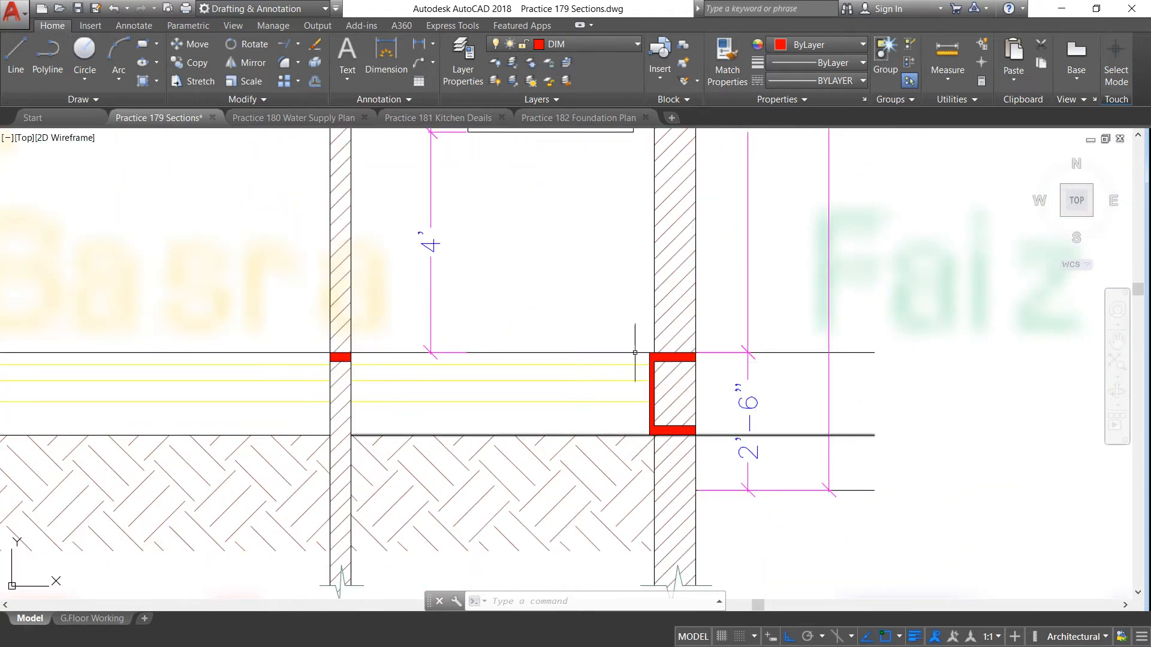
pyautogui.scroll(-4, 497, 374)
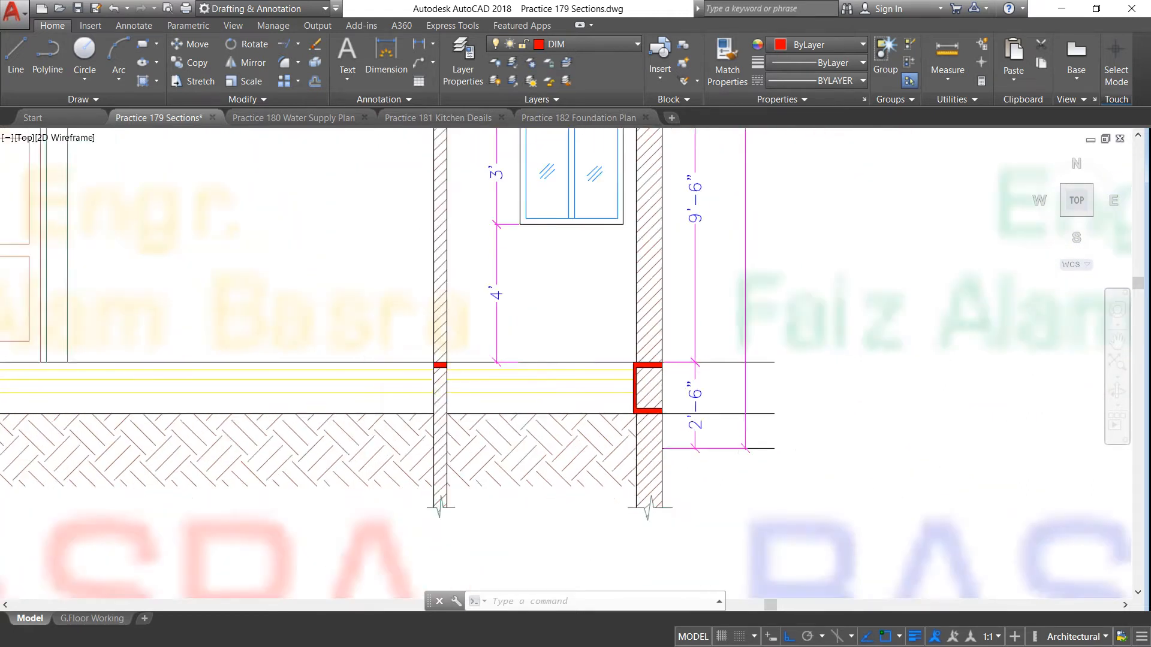
pyautogui.scroll(-2, 540, 377)
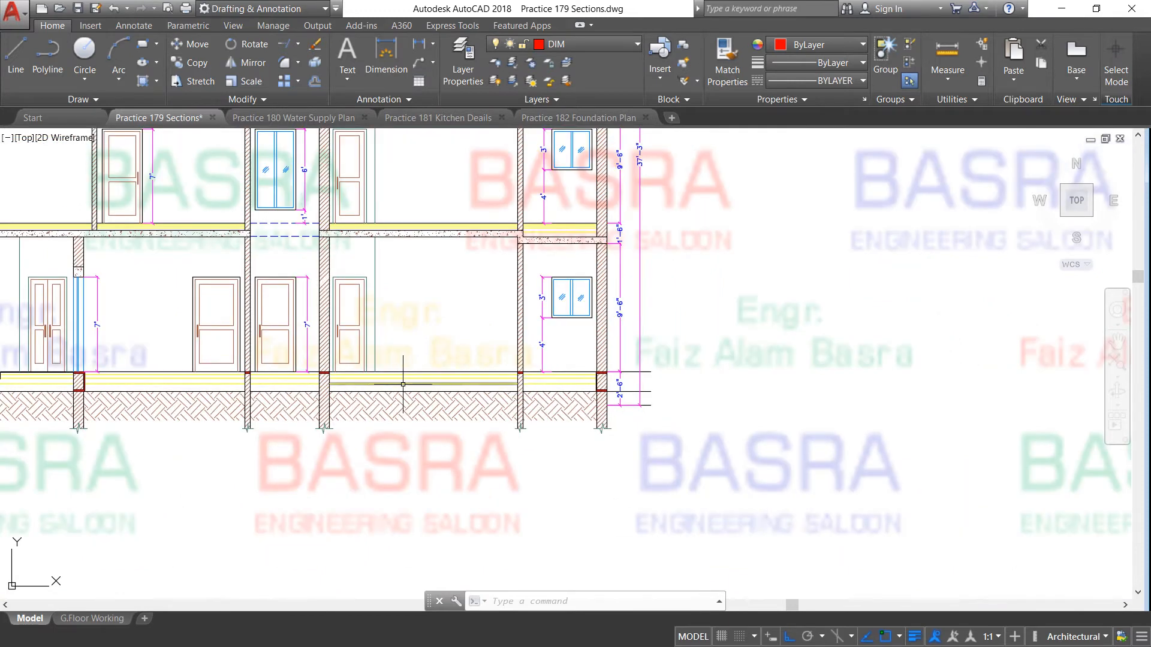
# Examine the bathroom window's sill and height dimensions, the lowered slab above it and the ground floor doors in section A-A
pyautogui.moveTo(403, 384)
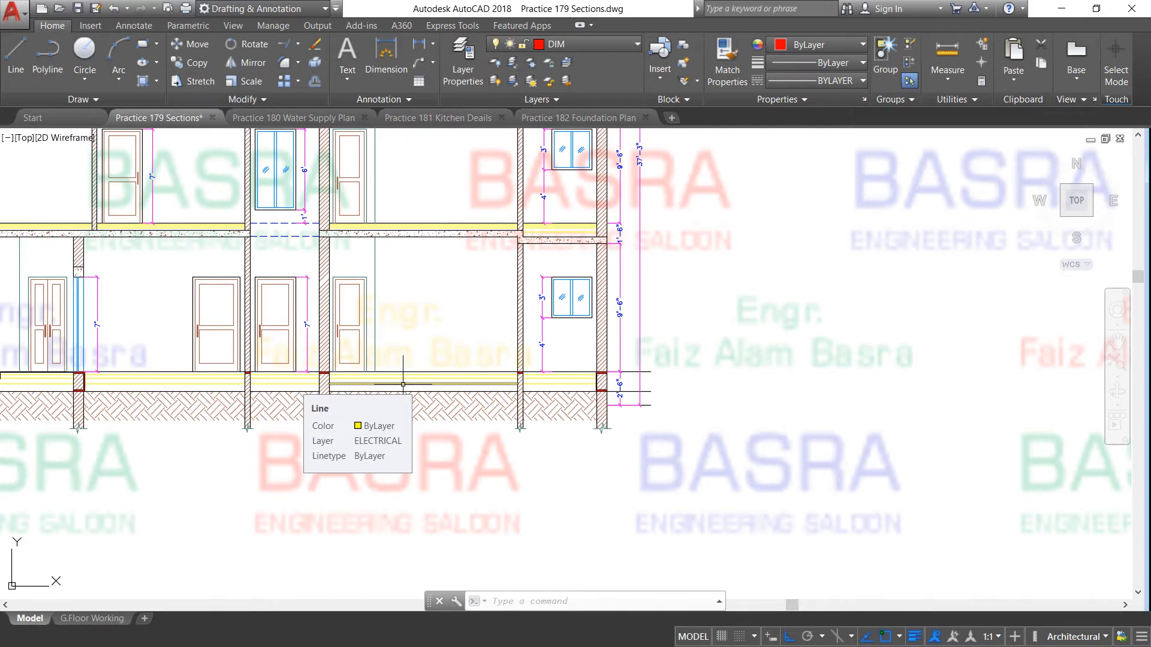
pyautogui.scroll(2, 538, 286)
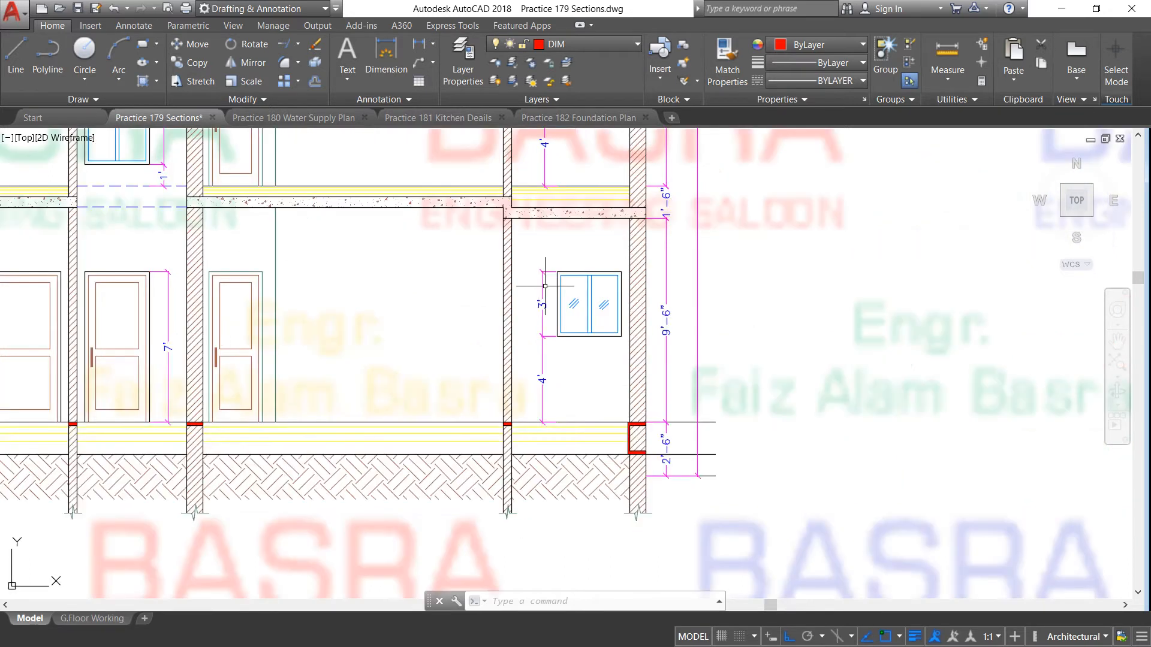
pyautogui.scroll(2, 558, 284)
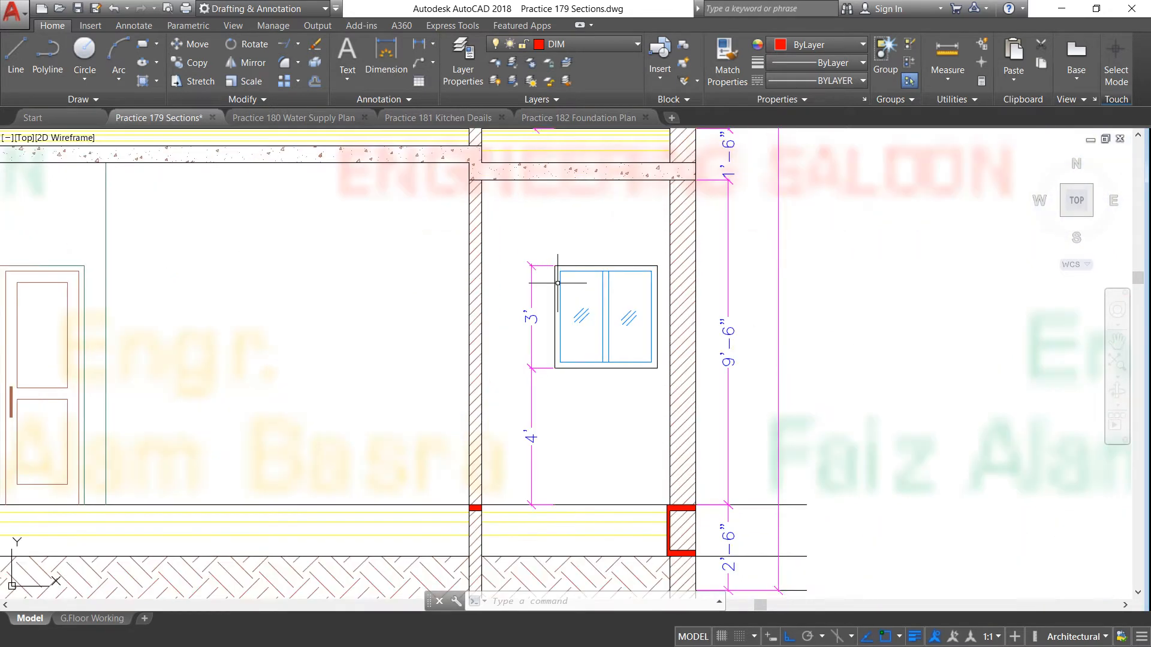
pyautogui.scroll(-6, 558, 283)
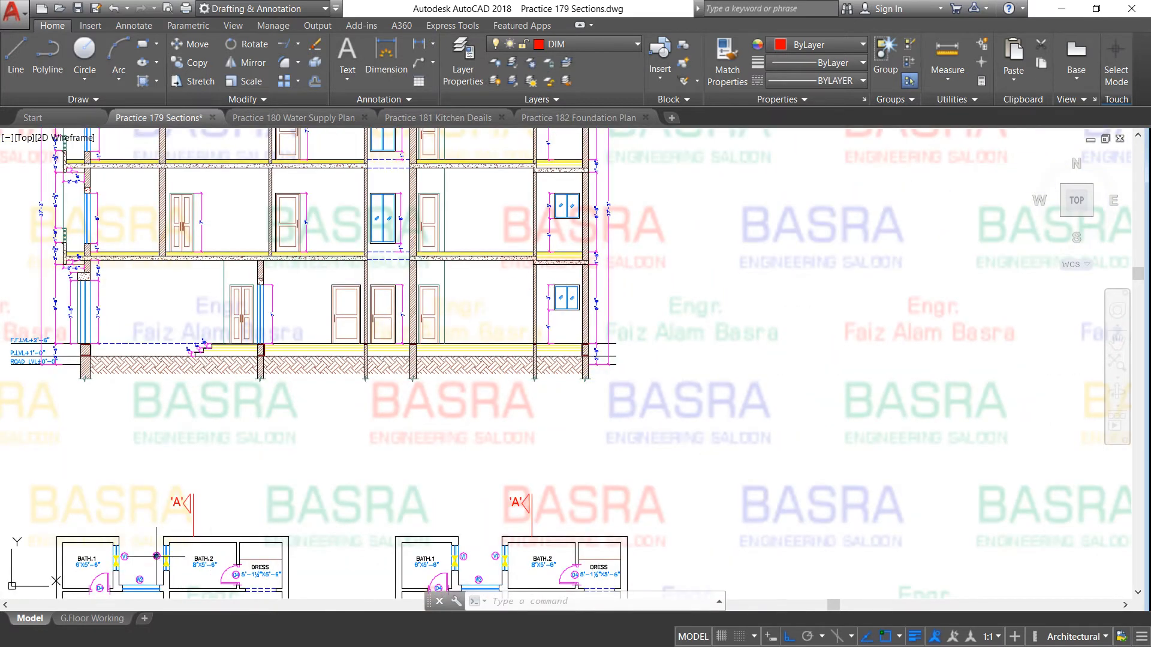
pyautogui.scroll(4, 557, 288)
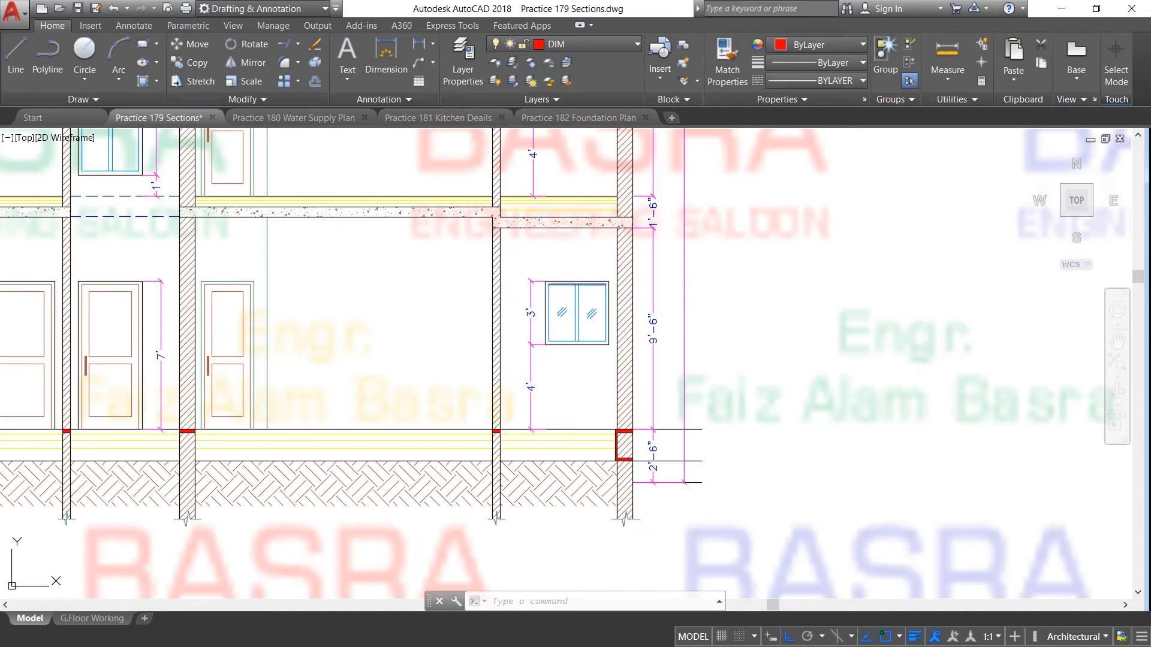
pyautogui.scroll(-3, 420, 347)
pyautogui.scroll(5, 389, 345)
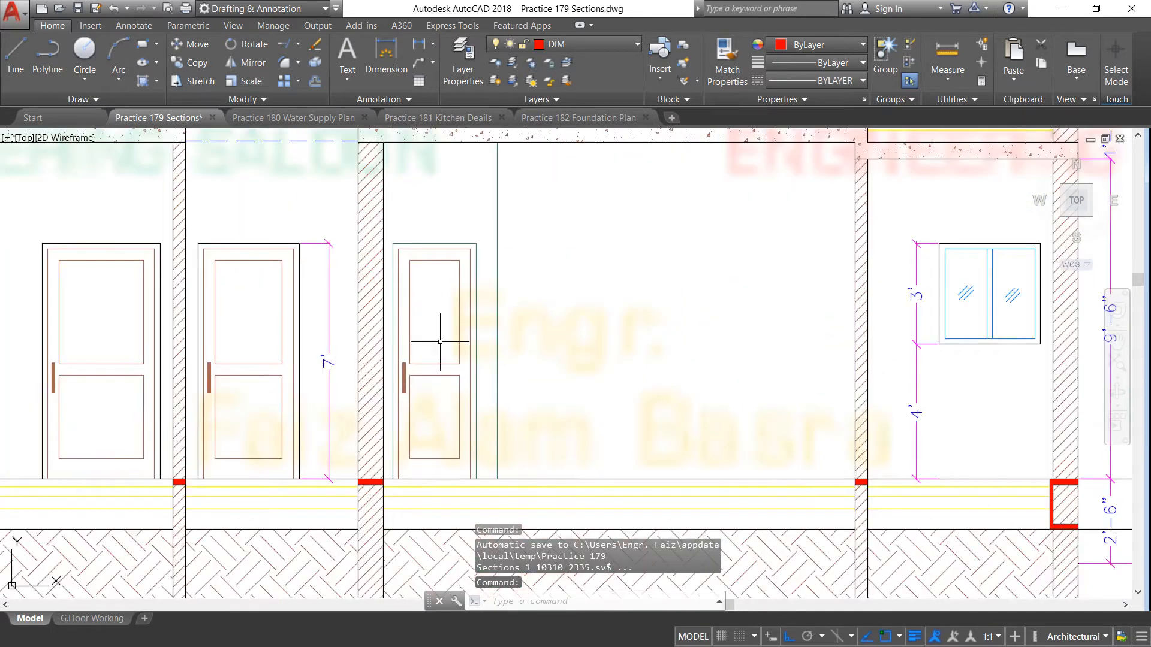
pyautogui.scroll(-4, 440, 342)
pyautogui.scroll(2, 476, 329)
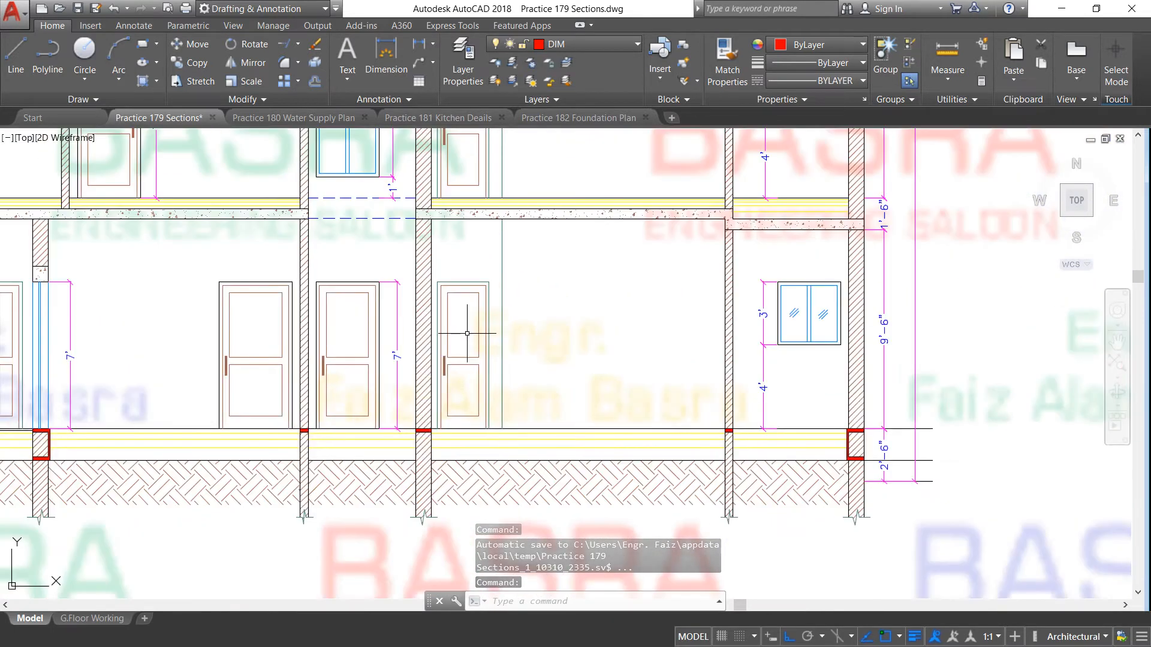
pyautogui.scroll(3, 458, 330)
pyautogui.scroll(-8, 350, 356)
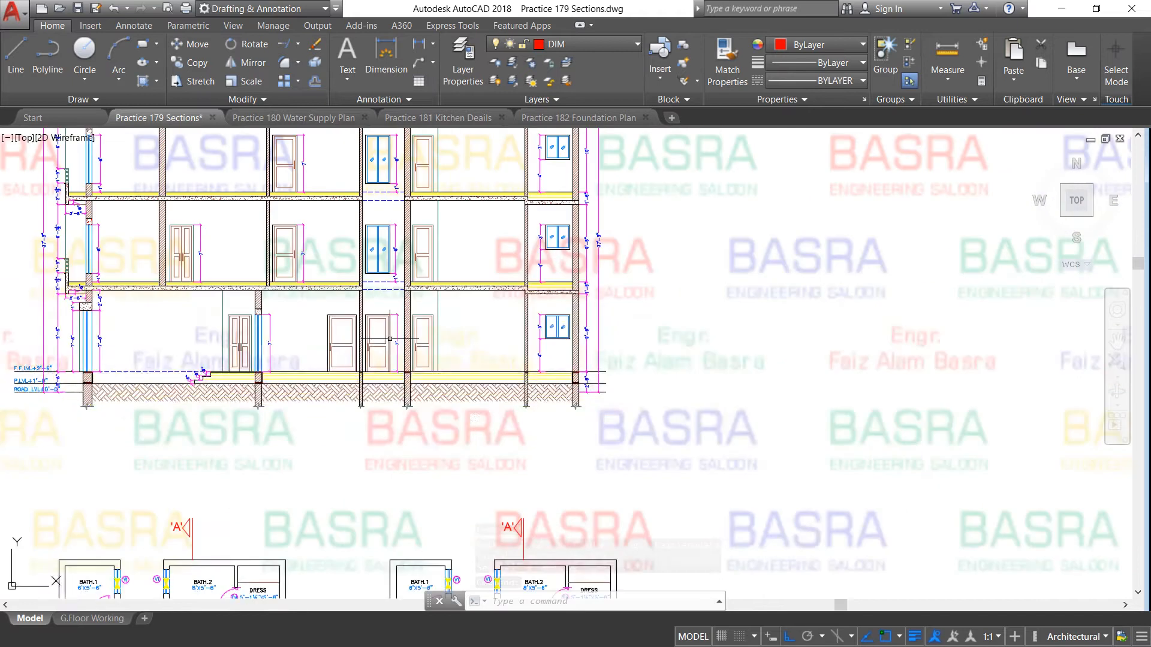
# Compare the ground floor doors in section A-A with the doors around the lobby, living room and podium in the upright and rotated plans
pyautogui.scroll(5, 62, 518)
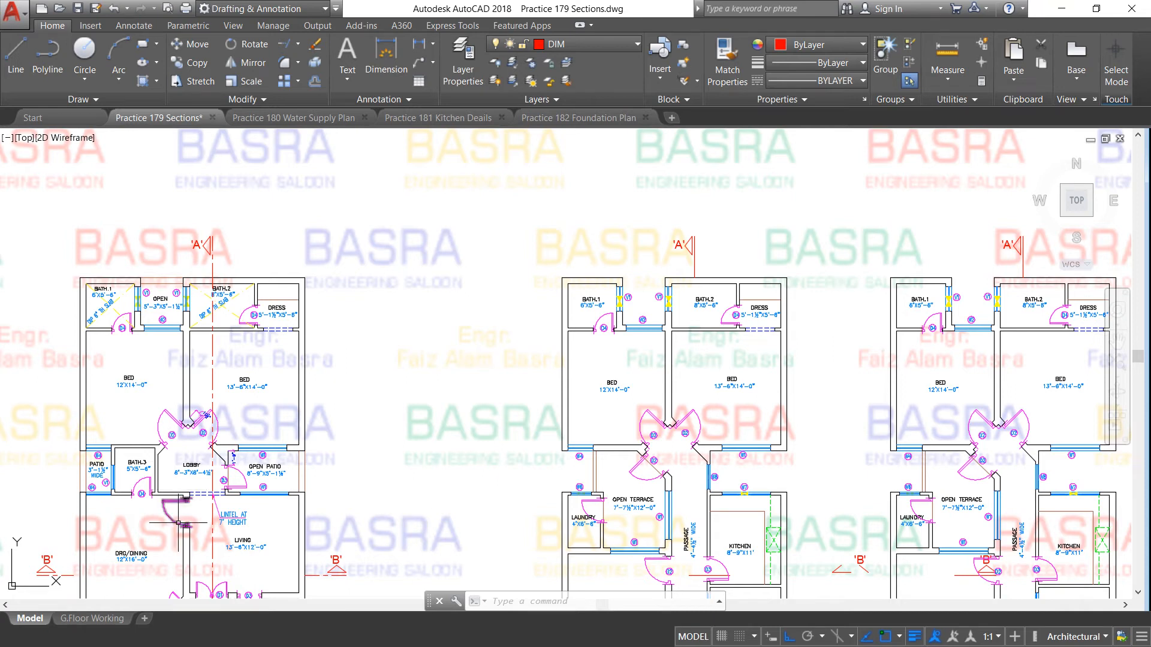
pyautogui.scroll(-4, 181, 509)
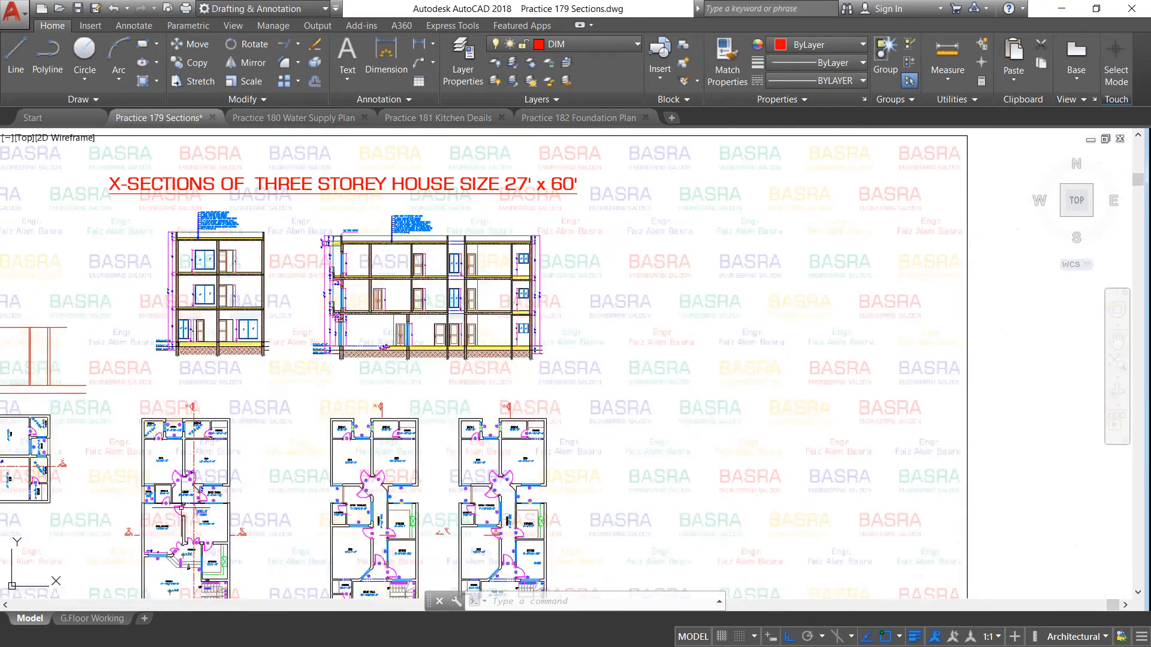
pyautogui.scroll(-2, 282, 431)
pyautogui.scroll(5, 48, 449)
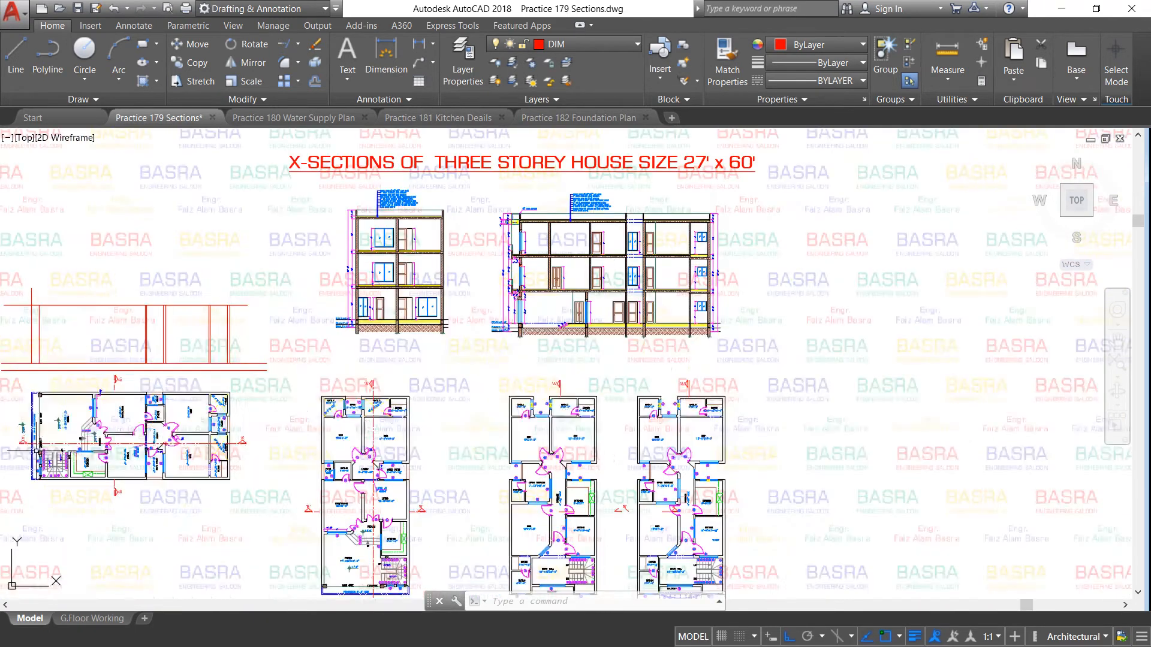
pyautogui.scroll(2, 246, 455)
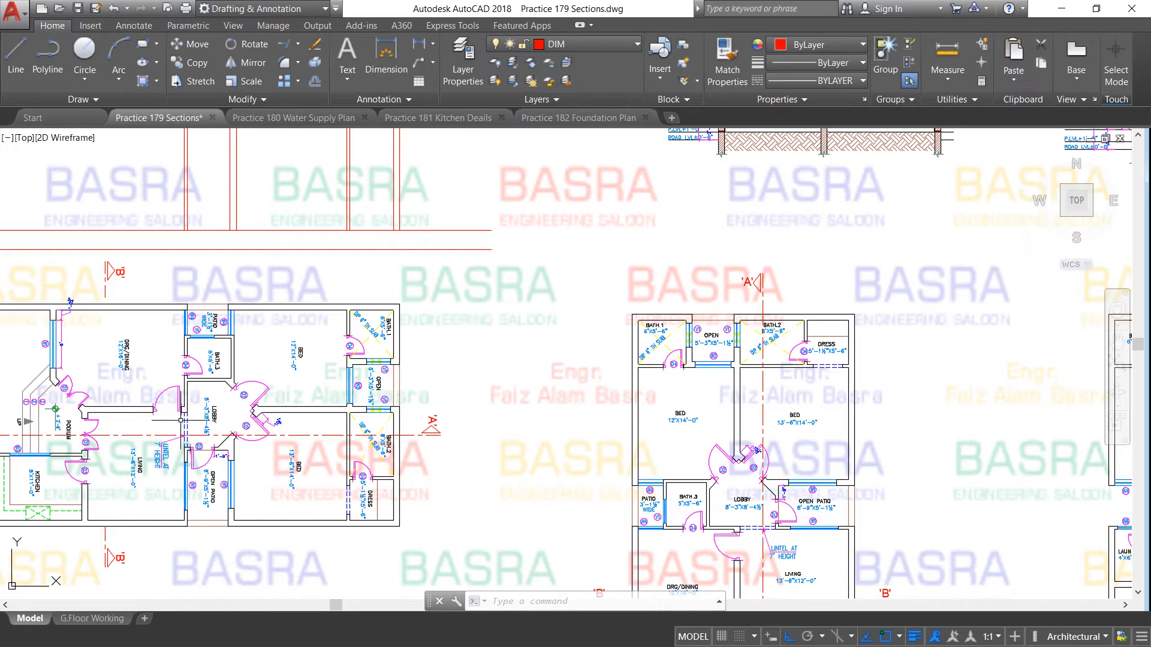
pyautogui.scroll(-5, 185, 438)
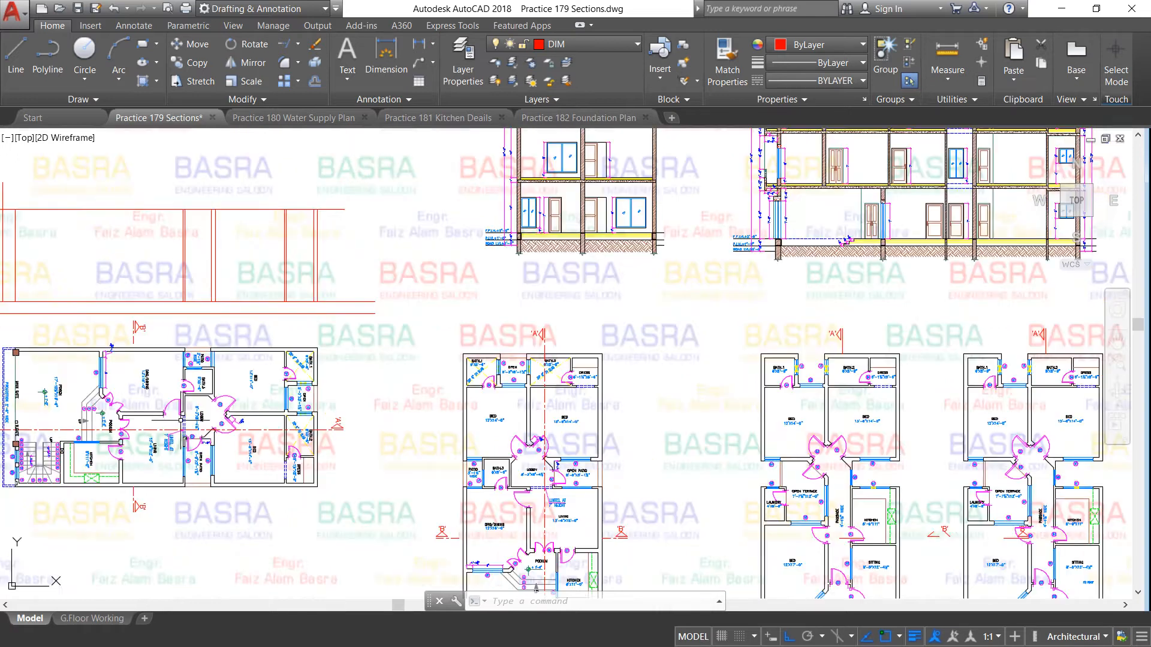
pyautogui.scroll(4, 477, 339)
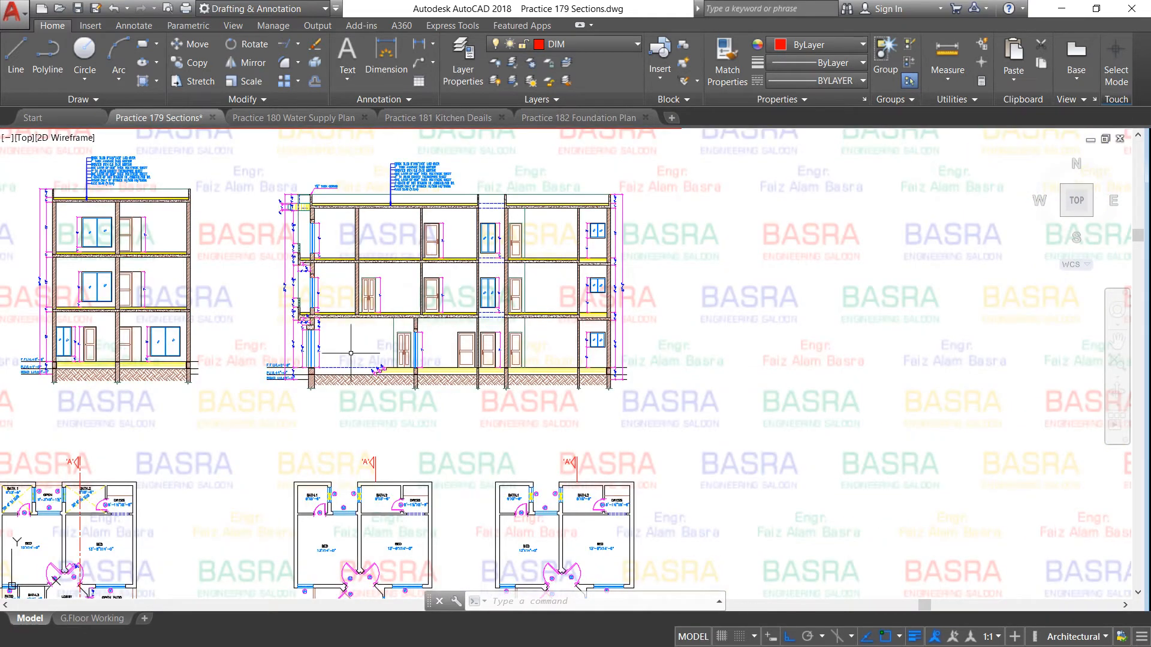
pyautogui.scroll(4, 476, 342)
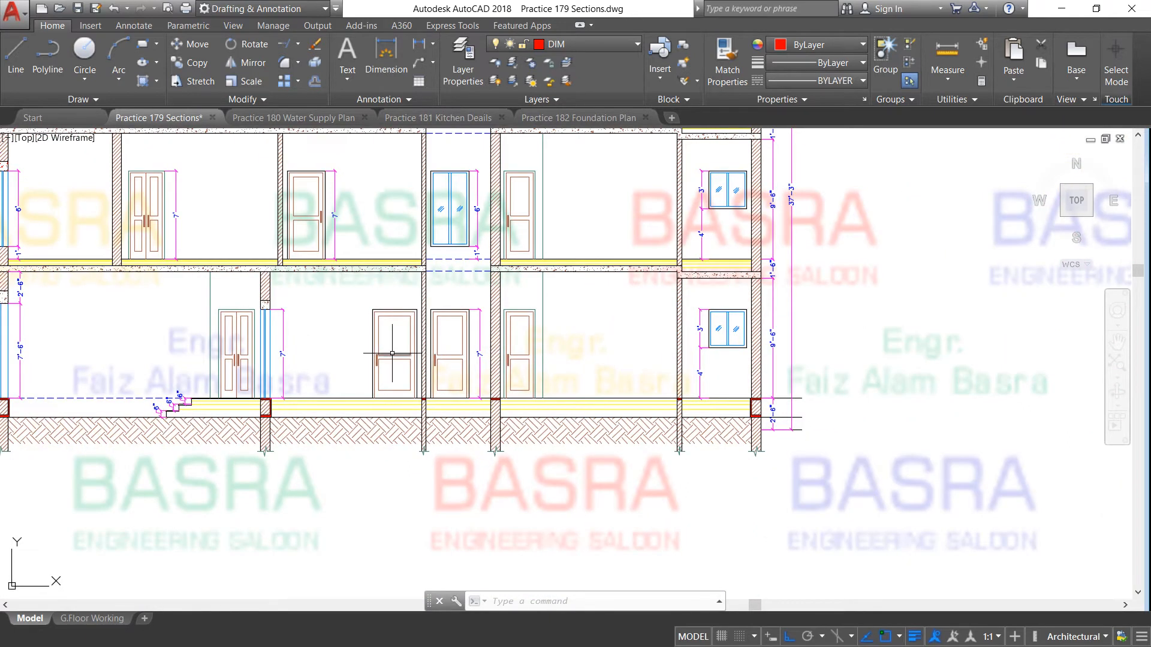
pyautogui.scroll(-3, 209, 361)
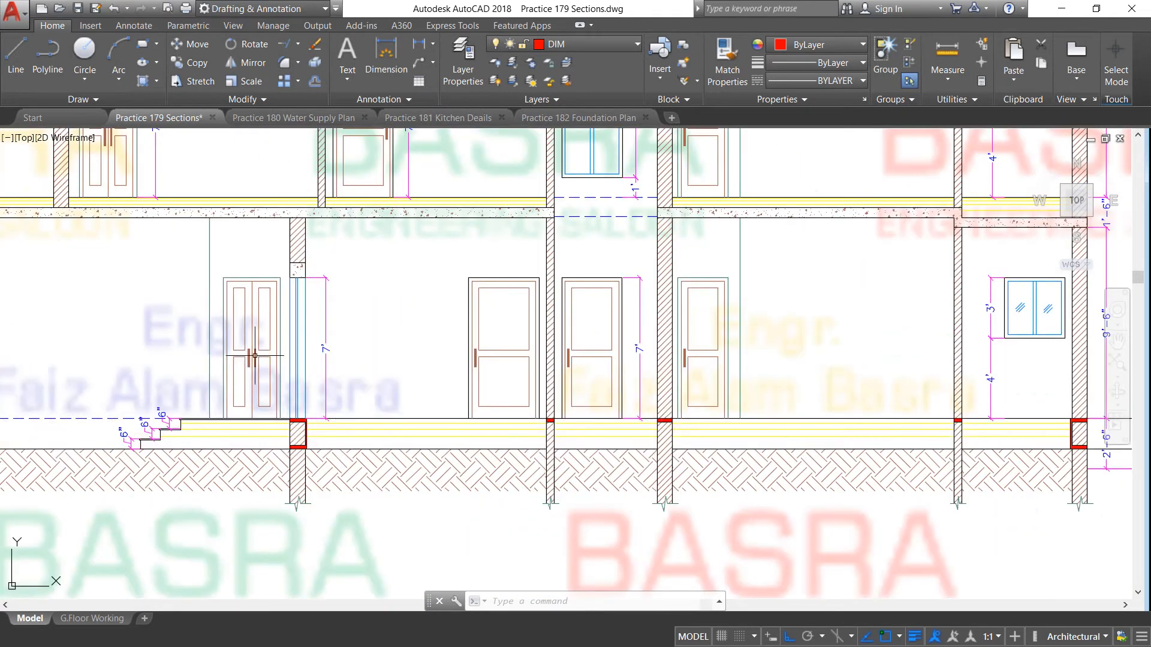
pyautogui.scroll(-4, 380, 350)
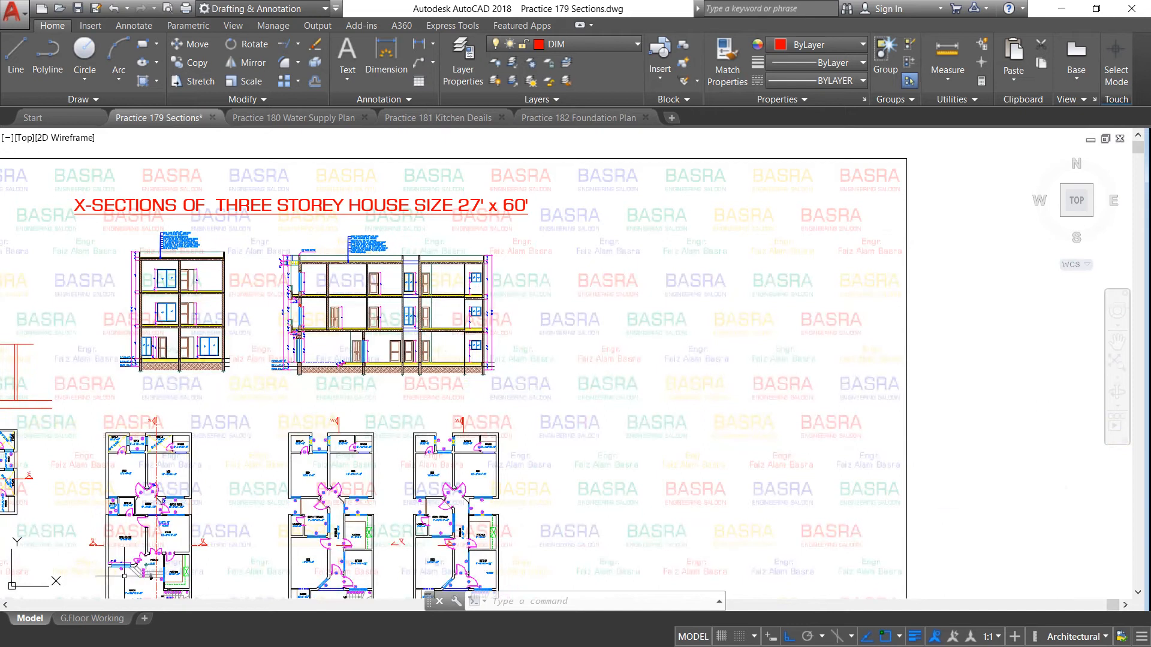
pyautogui.scroll(6, 129, 571)
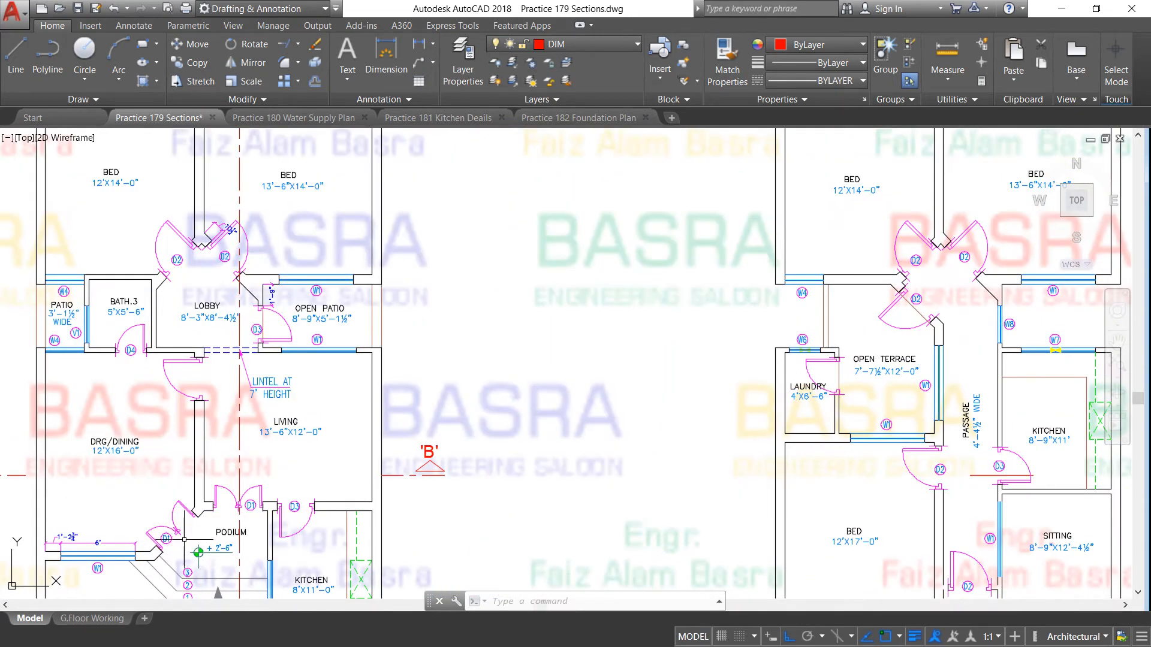
pyautogui.scroll(-3, 173, 529)
pyautogui.scroll(-2, 234, 430)
pyautogui.scroll(-2, 276, 413)
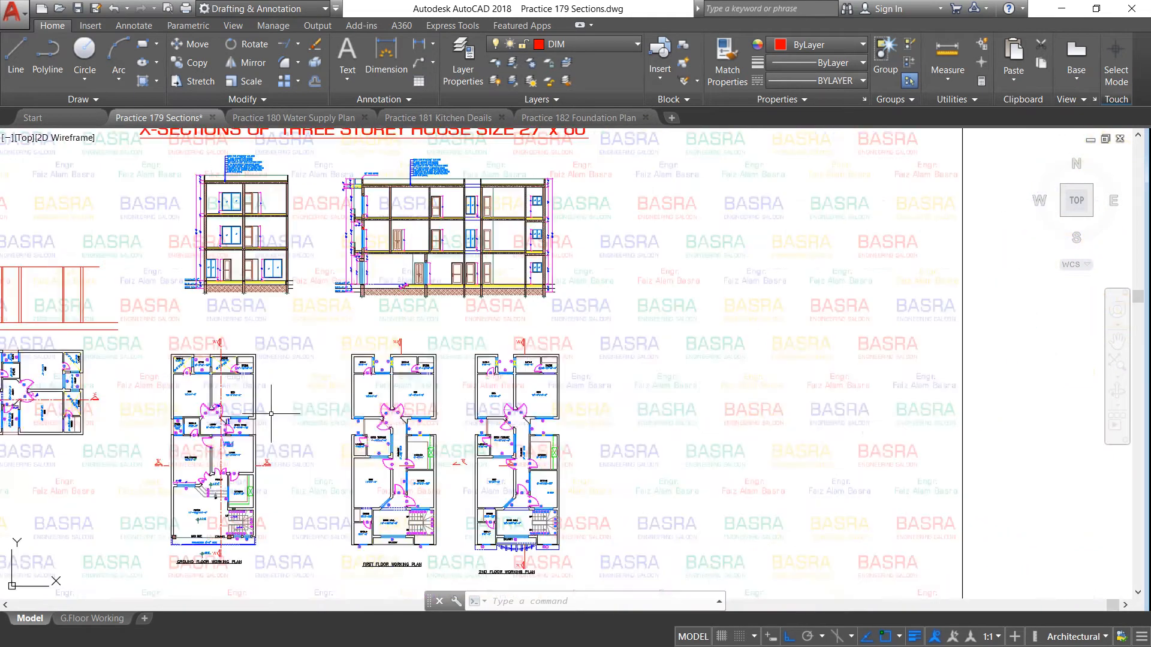
pyautogui.scroll(1, 229, 467)
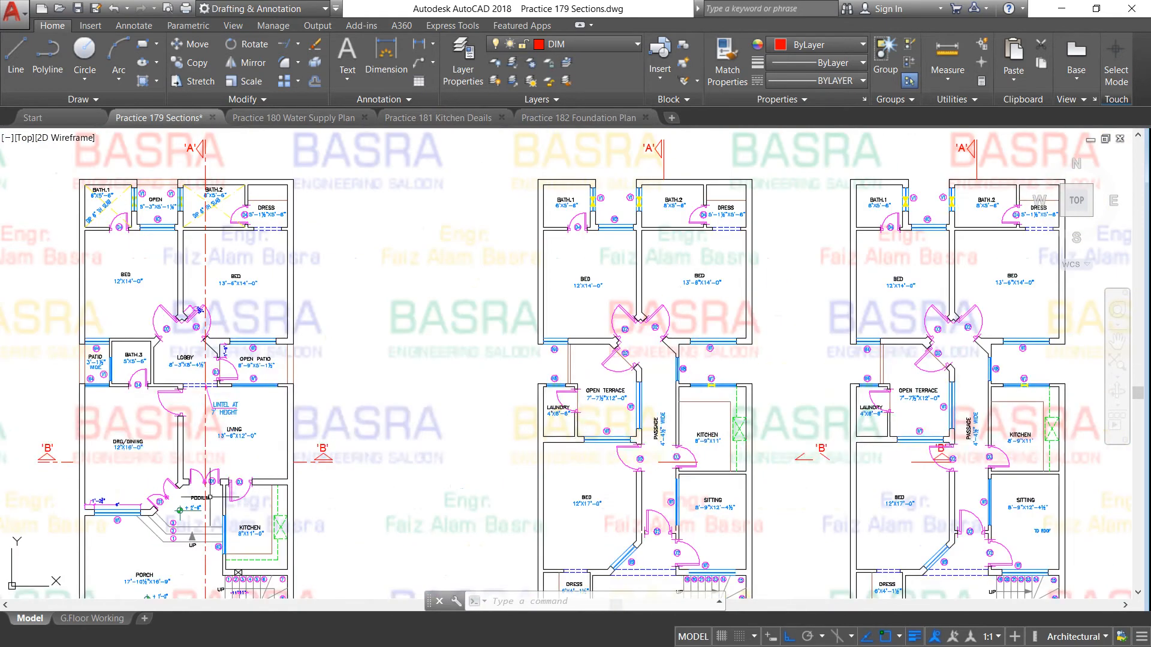
pyautogui.scroll(-2, 375, 402)
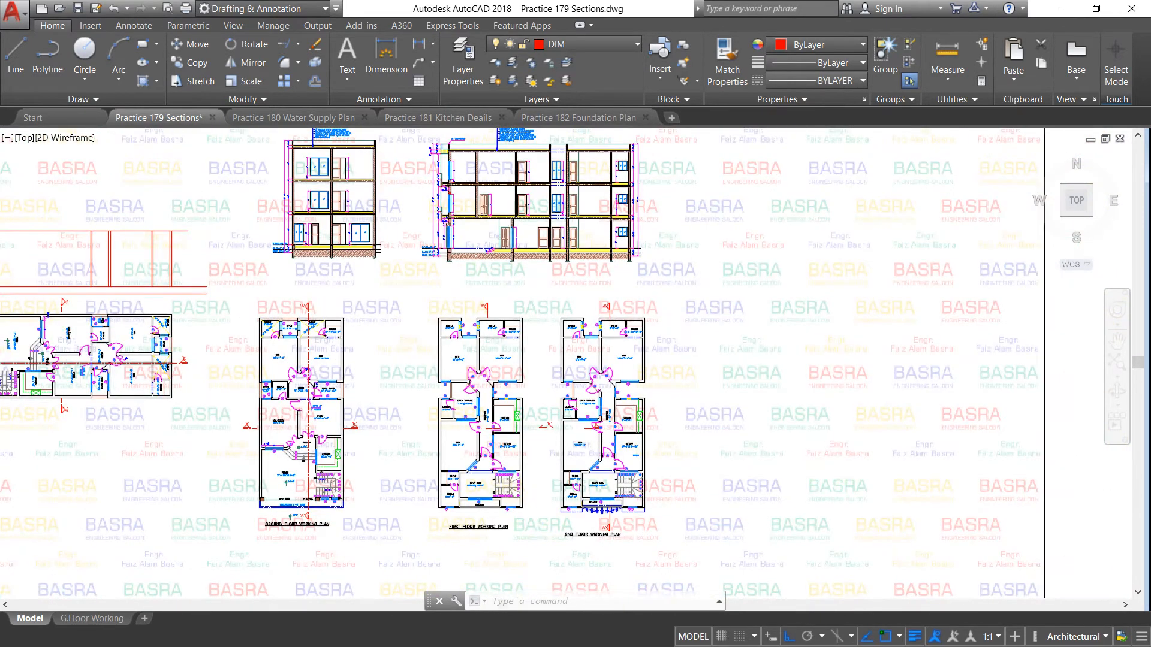
# Draw a vertical projection line upward from the corner of the wall beside the podium door in the rotated ground floor plan
pyautogui.scroll(2, 61, 345)
pyautogui.scroll(-3, 151, 346)
pyautogui.scroll(1, 96, 341)
pyautogui.scroll(2, 120, 335)
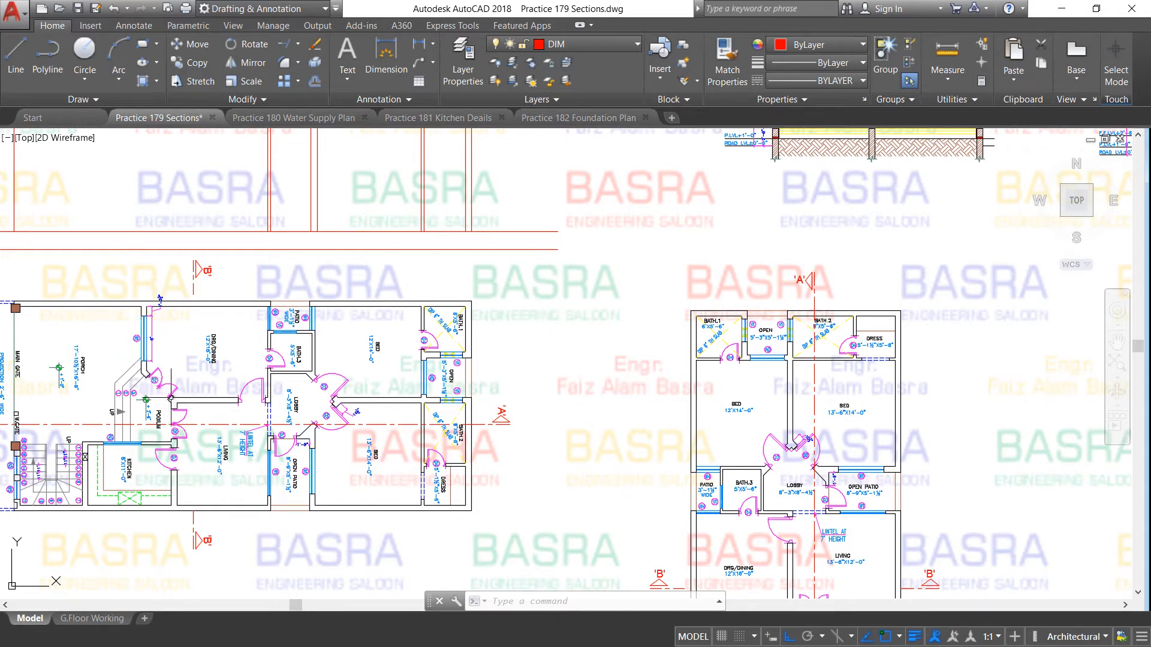
pyautogui.scroll(4, 171, 397)
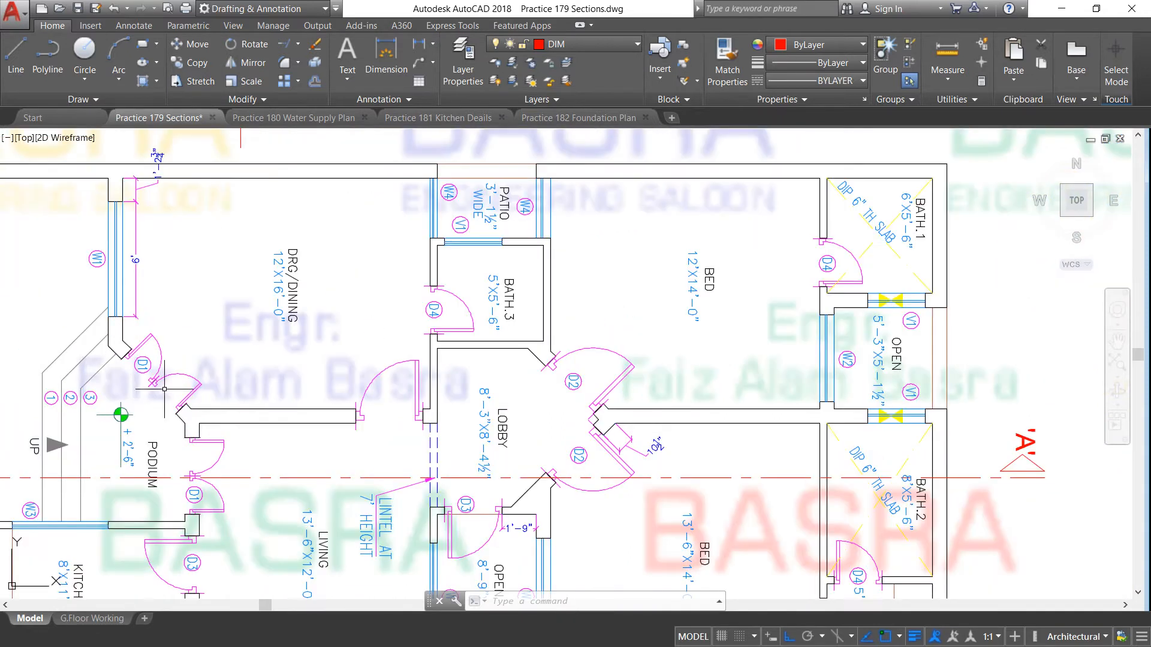
pyautogui.click(16, 57)
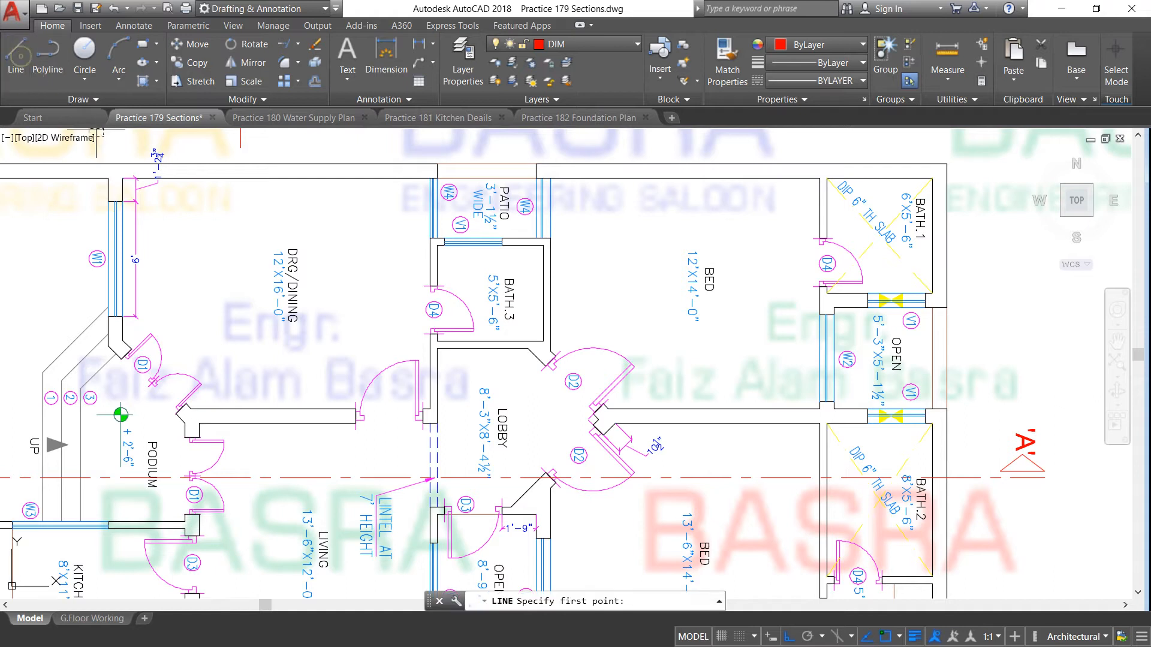
pyautogui.click(177, 413)
pyautogui.click(184, 278)
pyautogui.rightClick(180, 278)
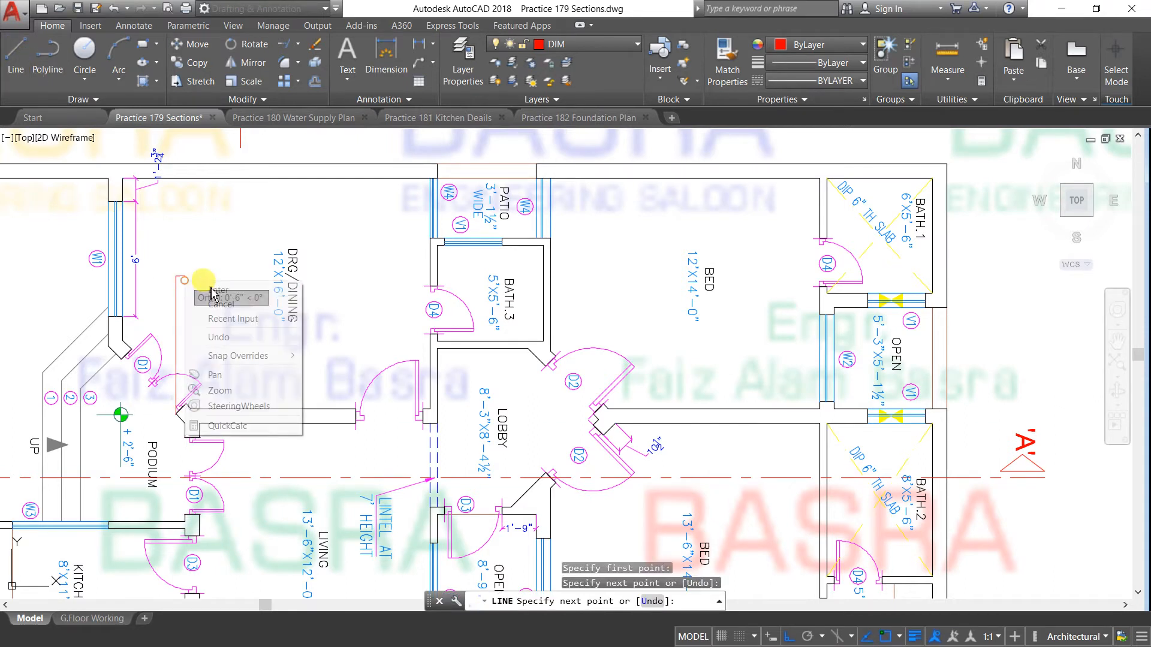
pyautogui.click(204, 297)
# Draw a second vertical projection line from the wall corner at the other side of the angled podium door, up past the outer wall
pyautogui.press('Return')
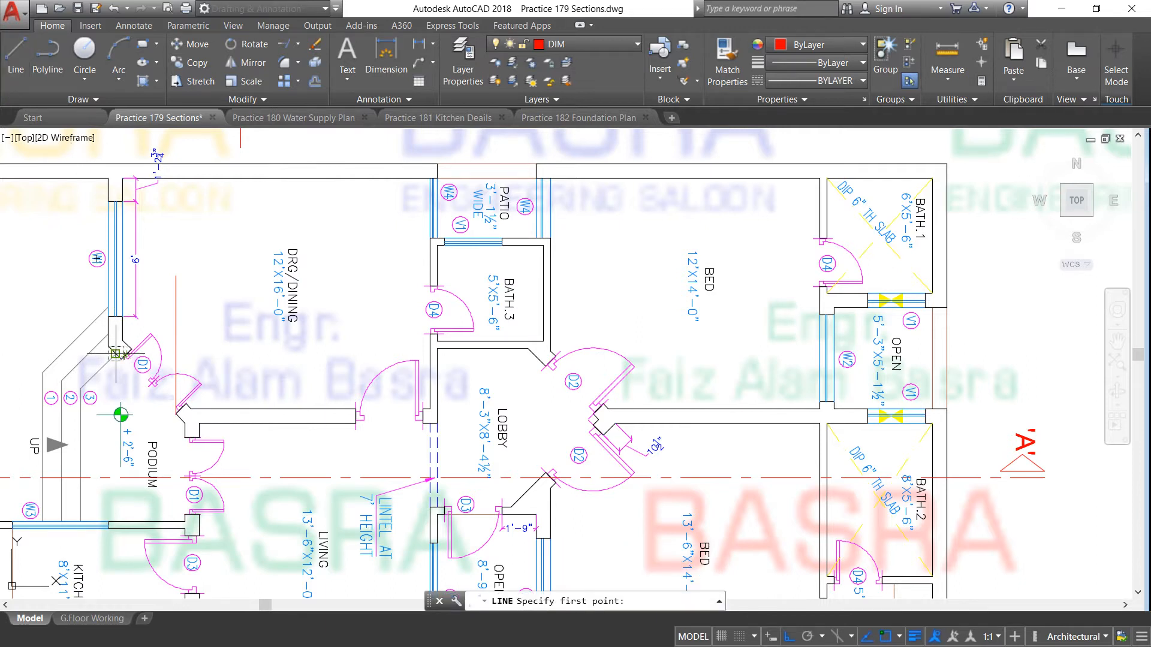
pyautogui.click(118, 355)
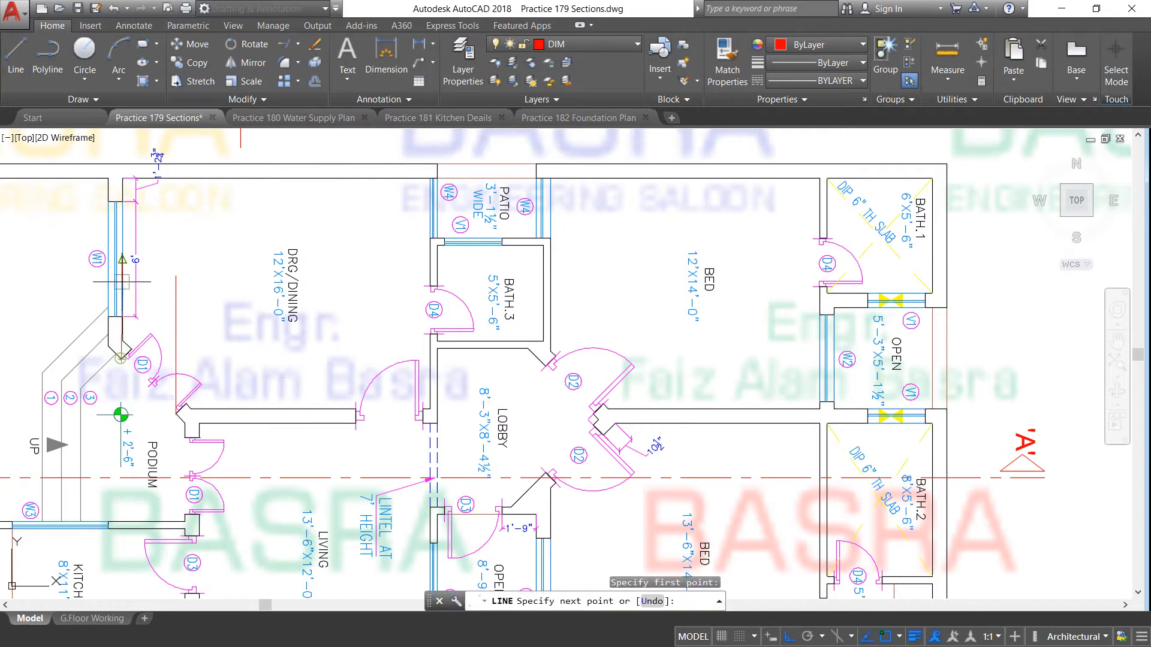
pyautogui.click(119, 150)
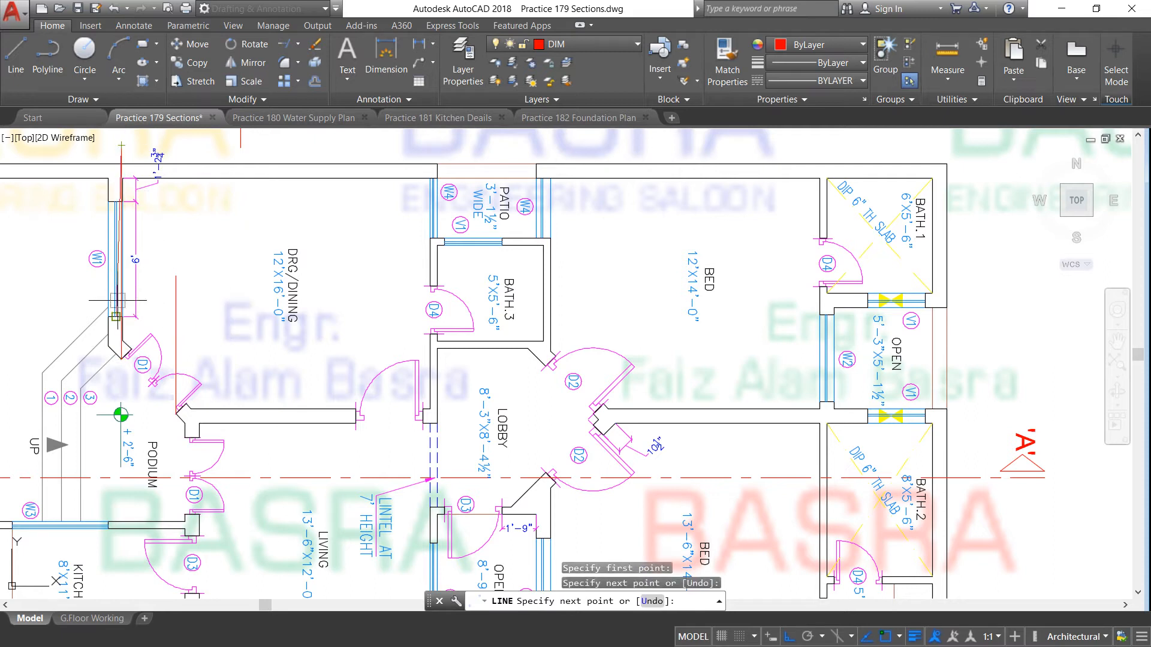
pyautogui.press('Return')
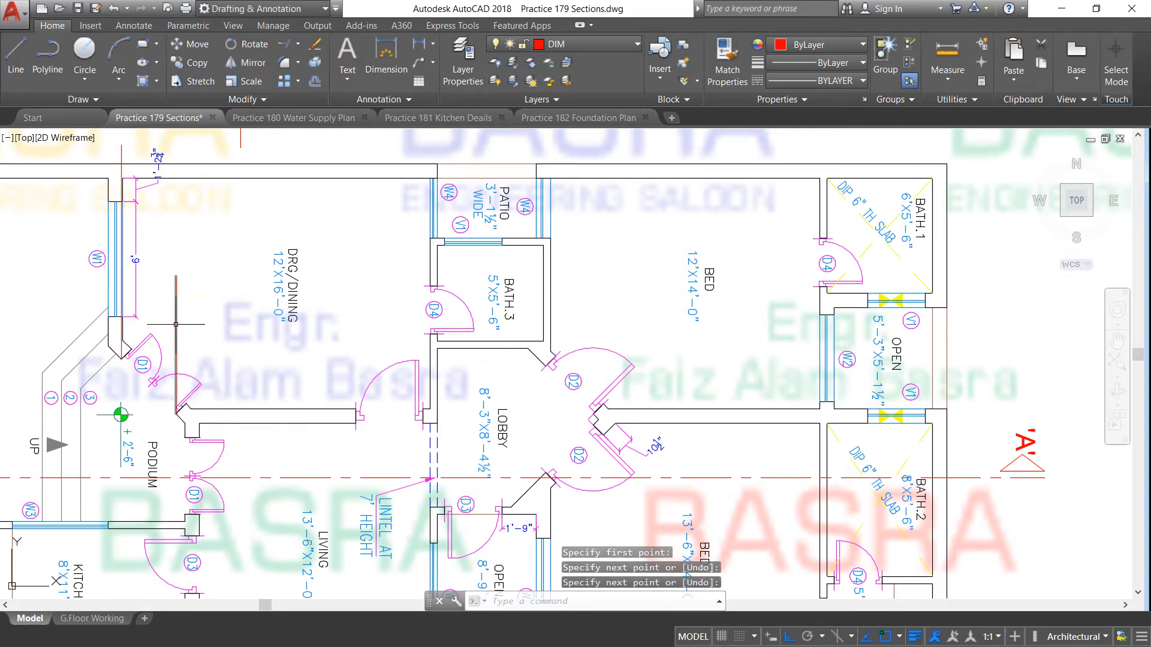
# Undo both projection lines drawn from the podium door corners
pyautogui.click(113, 8)
pyautogui.click(112, 12)
pyautogui.scroll(-3, 186, 354)
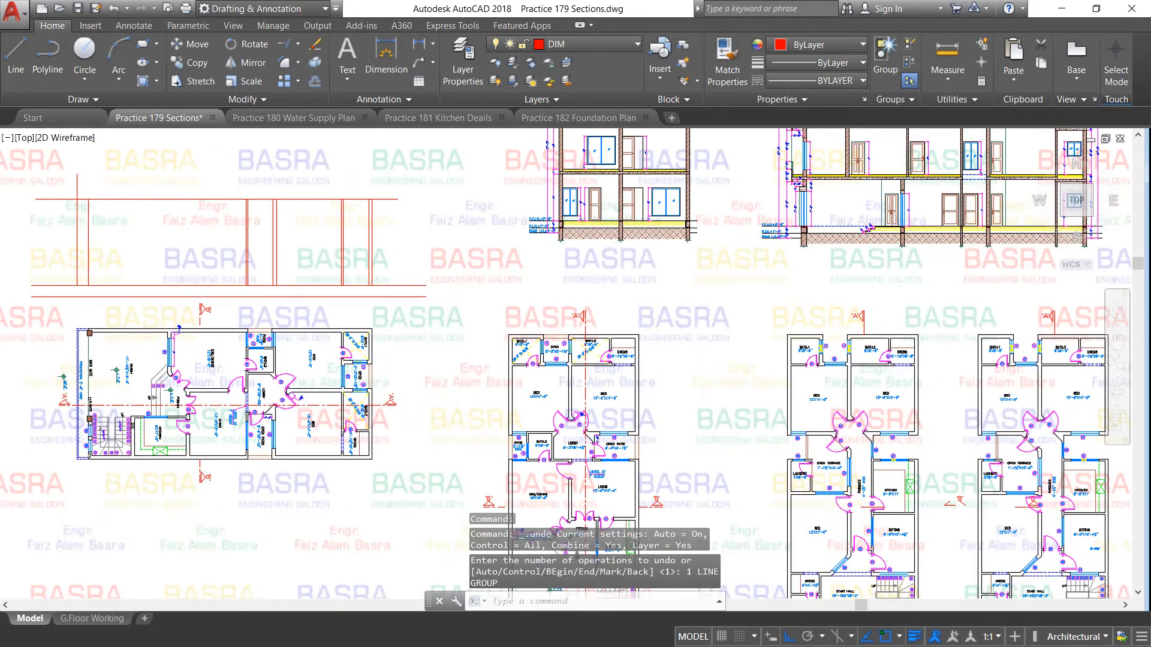
# Examine the podium steps, double door, and the cut door opening with its lintel and wall above on section A-A's ground floor
pyautogui.scroll(-1, 205, 407)
pyautogui.scroll(4, 693, 299)
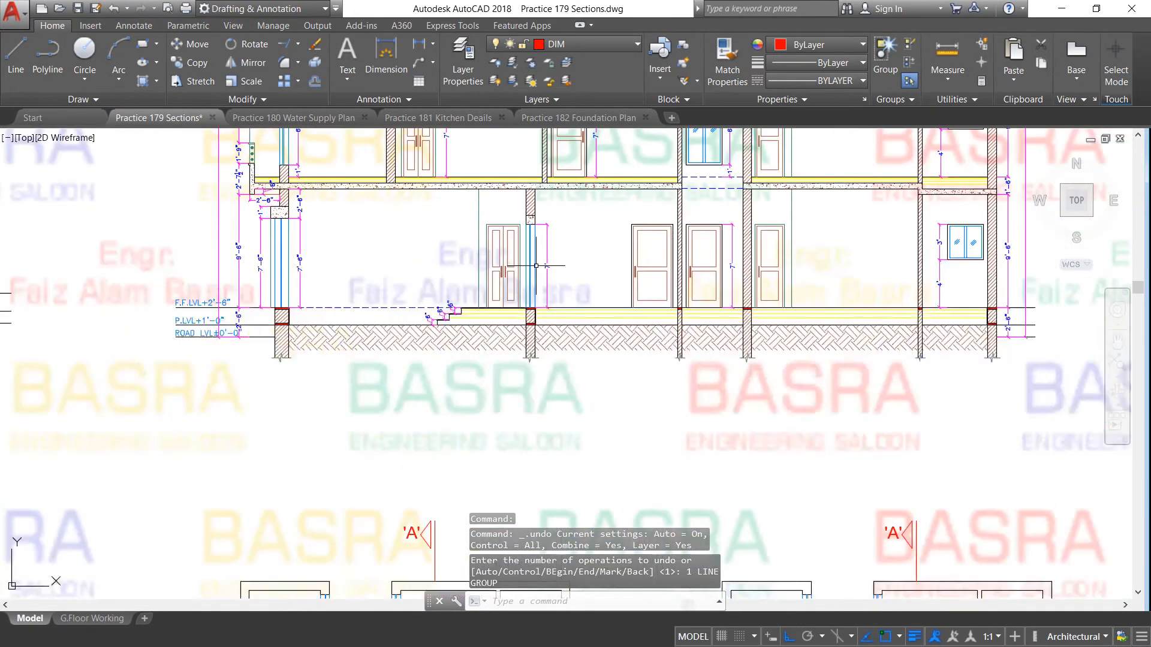
pyautogui.scroll(1, 536, 265)
pyautogui.scroll(-1, 527, 266)
pyautogui.scroll(2, 473, 264)
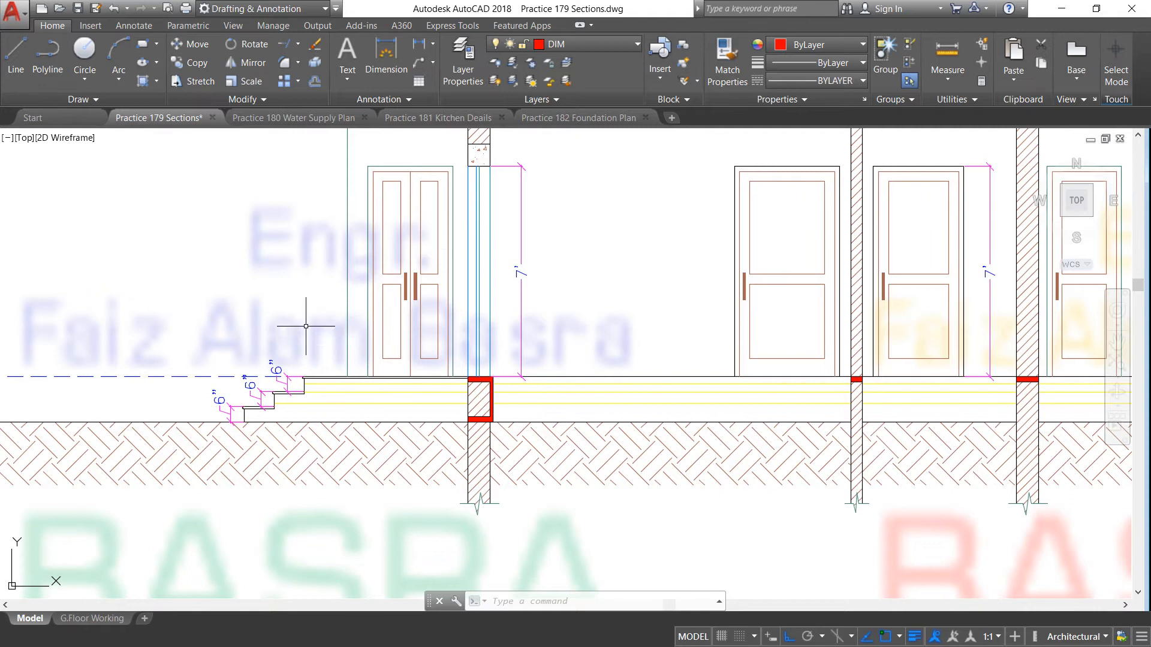
pyautogui.scroll(-2, 306, 326)
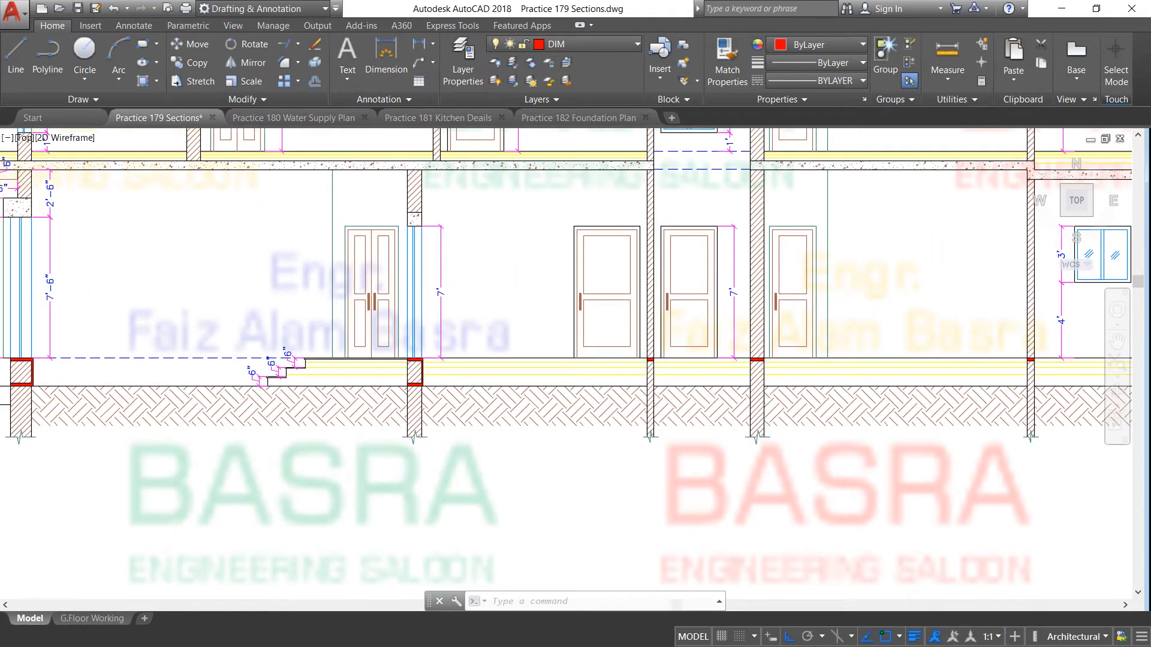
pyautogui.scroll(2, 425, 244)
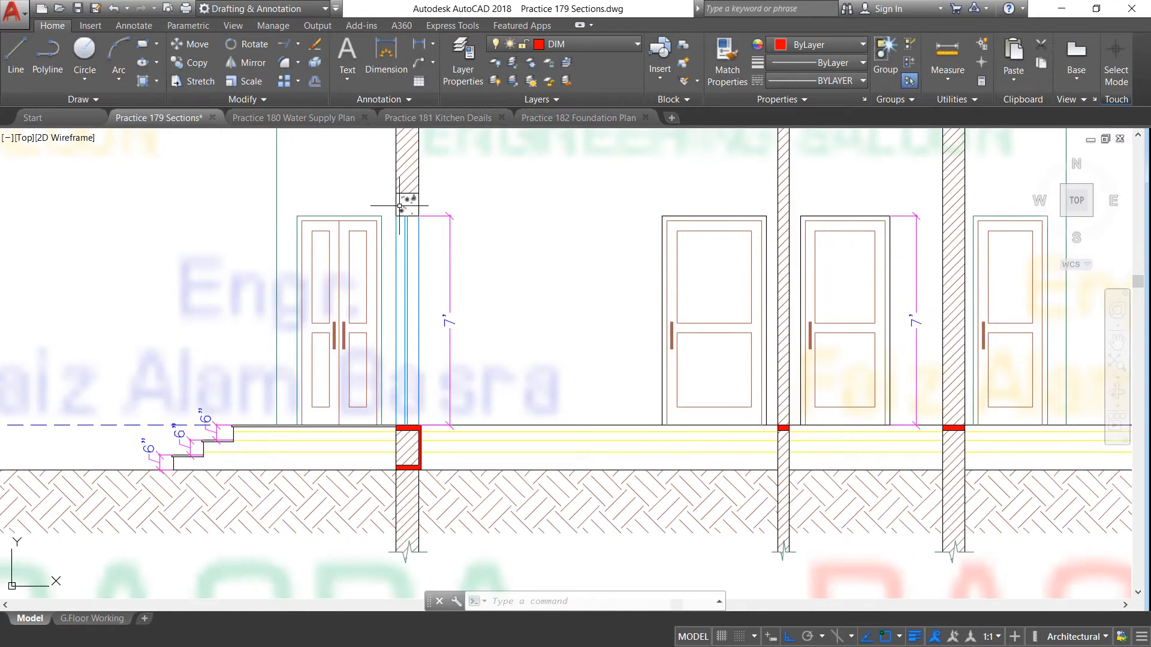
pyautogui.scroll(-2, 394, 242)
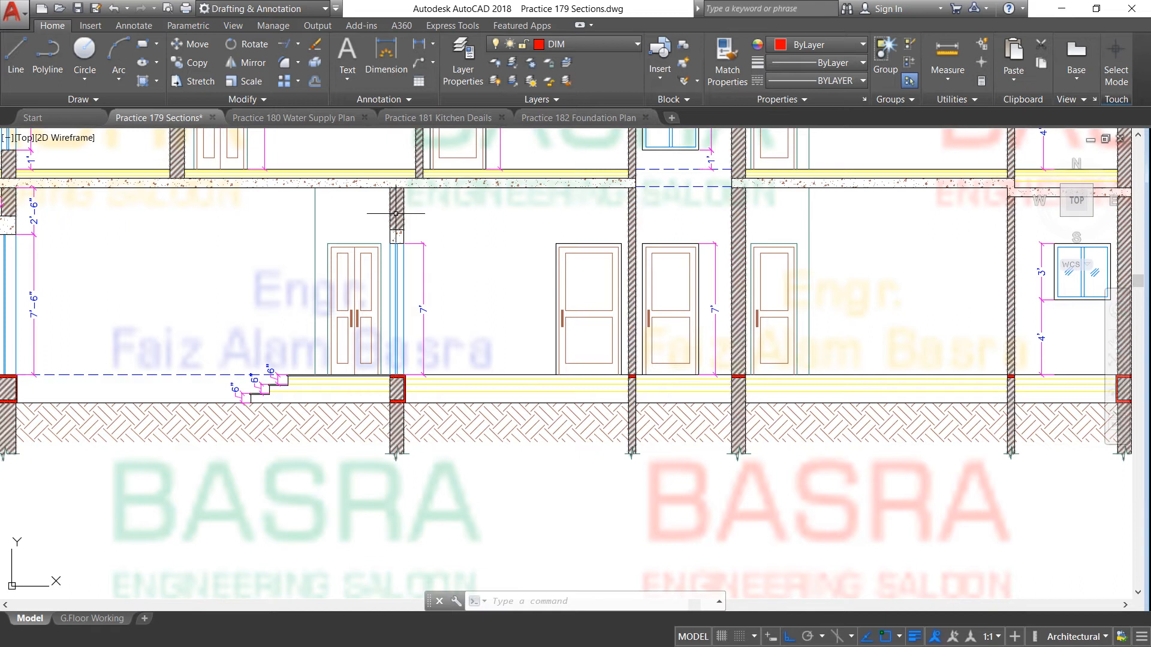
pyautogui.scroll(-5, 396, 213)
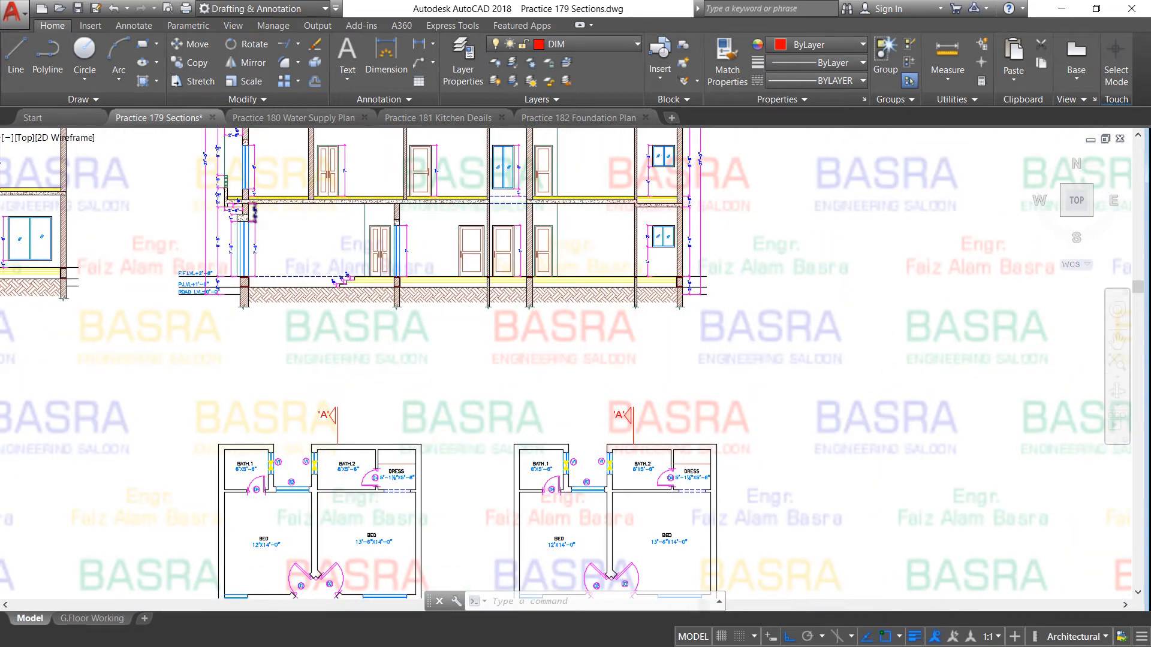
# Examine the front gate opening, its beam and height dimensions, and the dashed floor-level line running to the podium steps in section A-A
pyautogui.scroll(5, 237, 254)
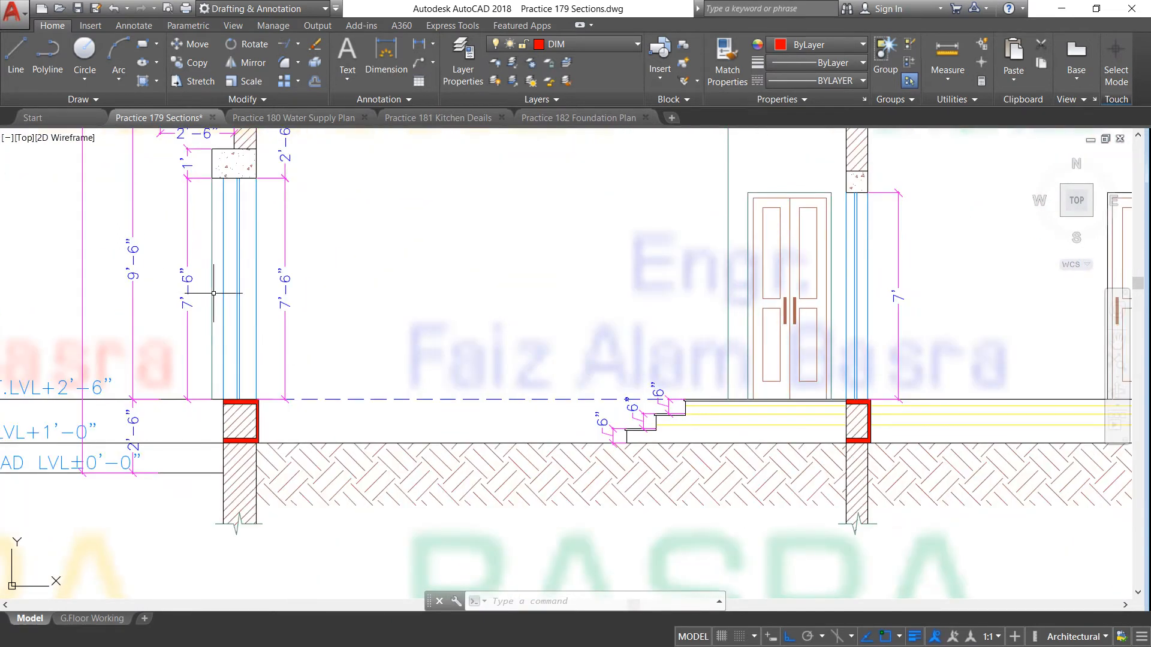
pyautogui.scroll(-4, 213, 293)
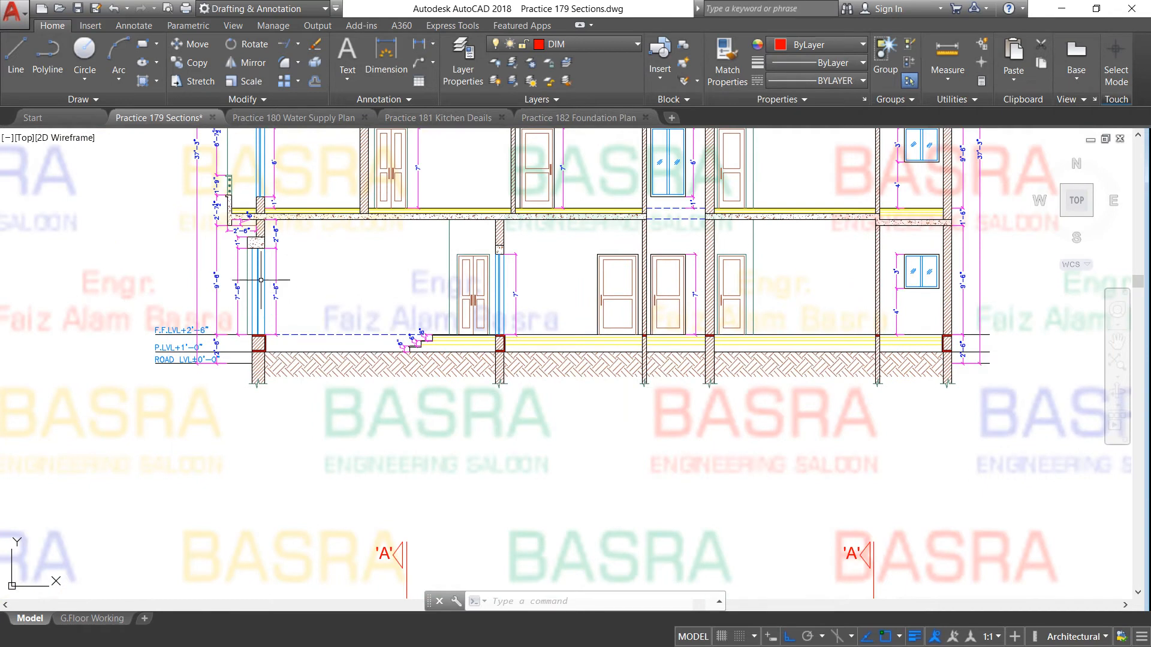
pyautogui.scroll(2, 261, 279)
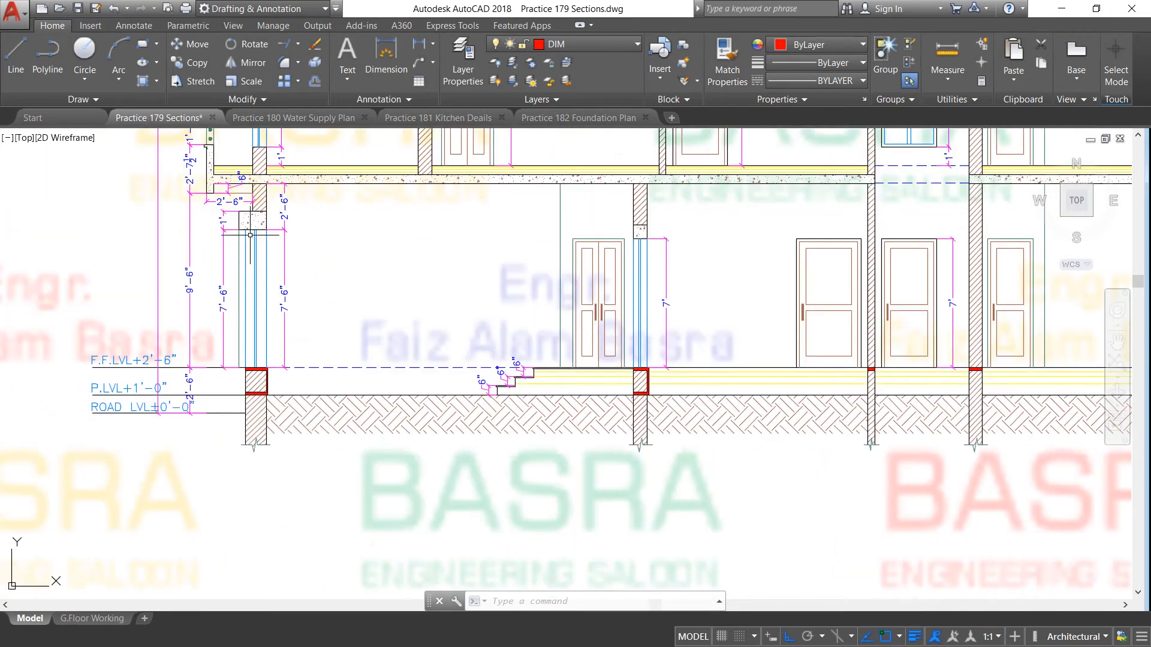
pyautogui.scroll(2, 250, 234)
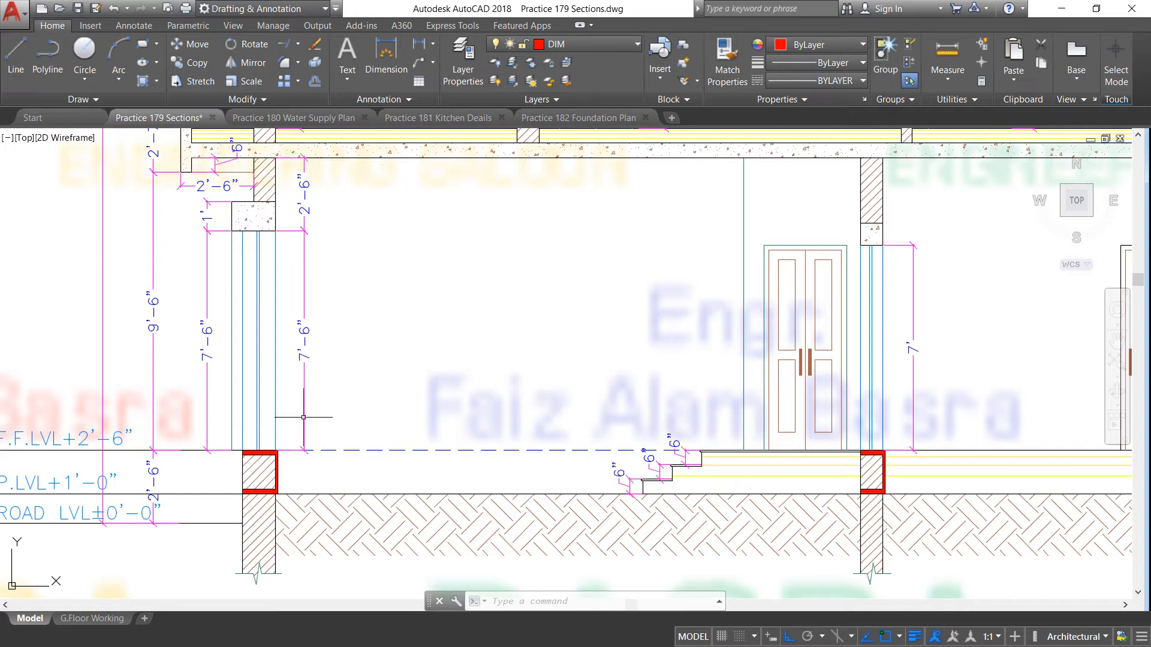
pyautogui.scroll(-4, 544, 462)
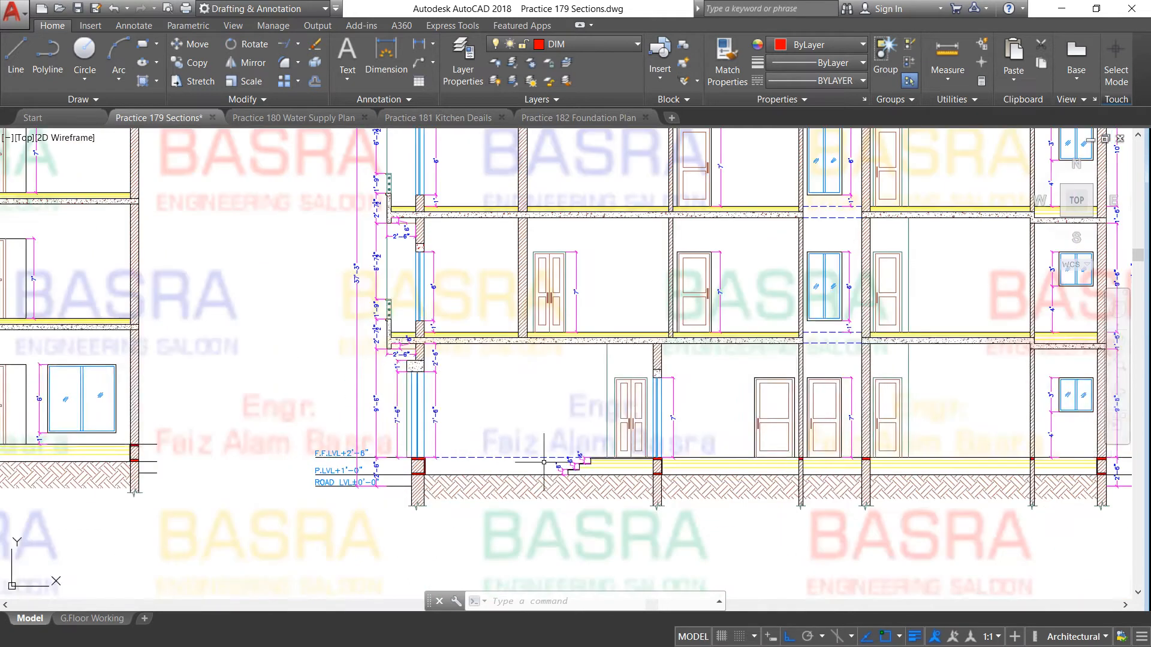
pyautogui.scroll(5, 559, 470)
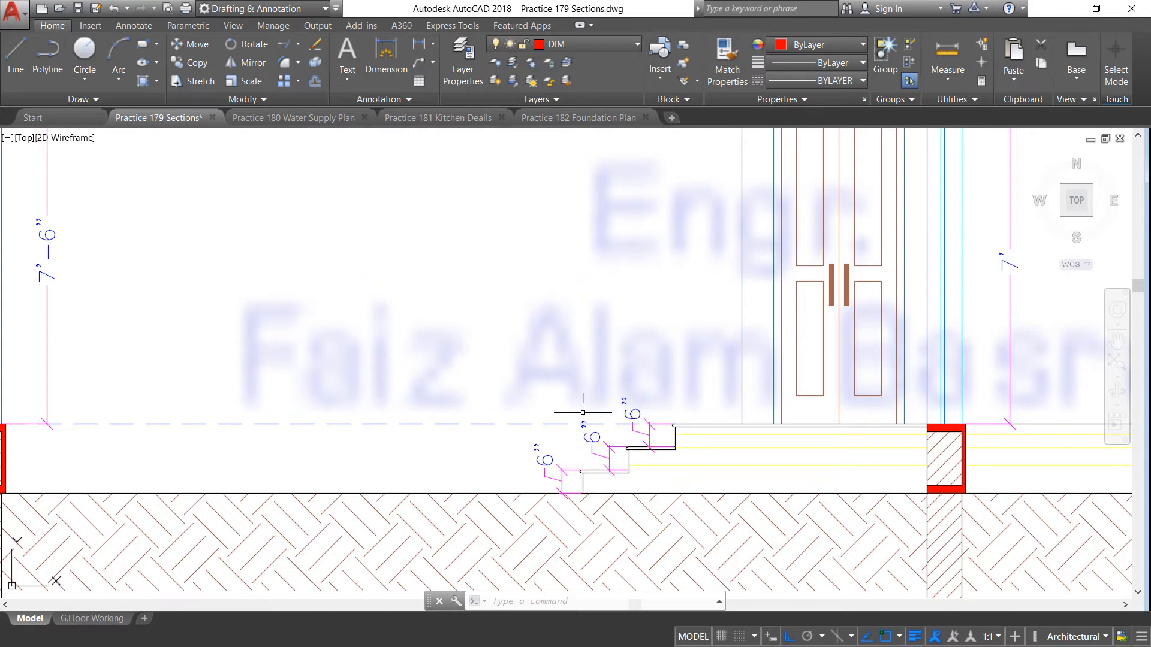
pyautogui.scroll(-4, 590, 420)
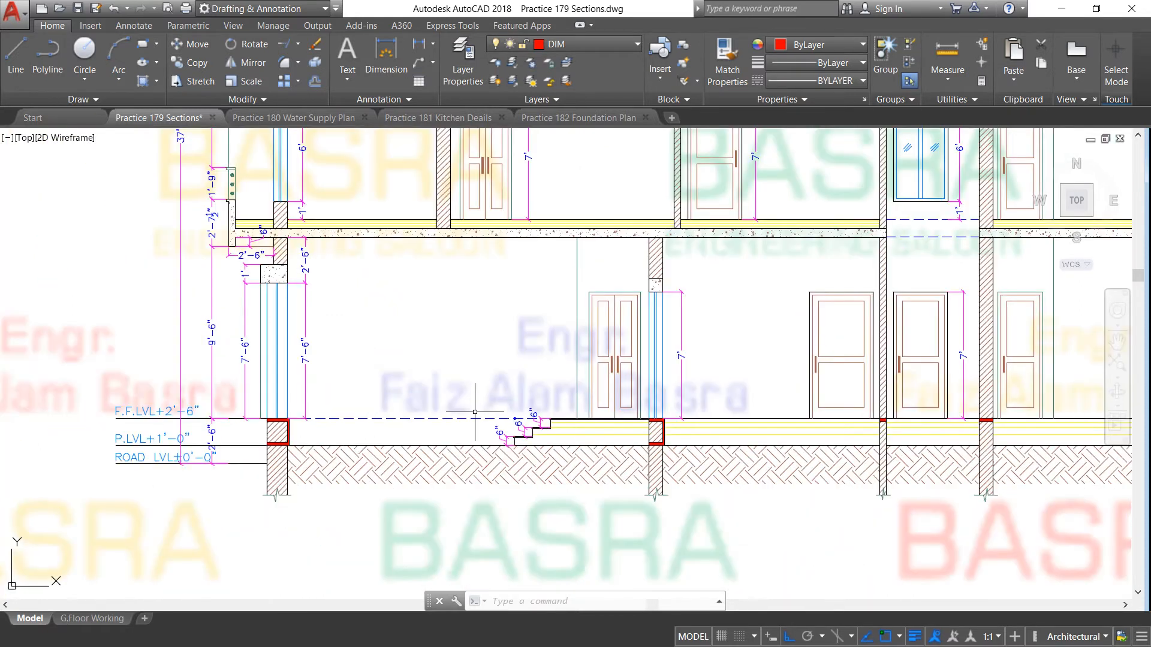
pyautogui.scroll(-2, 297, 340)
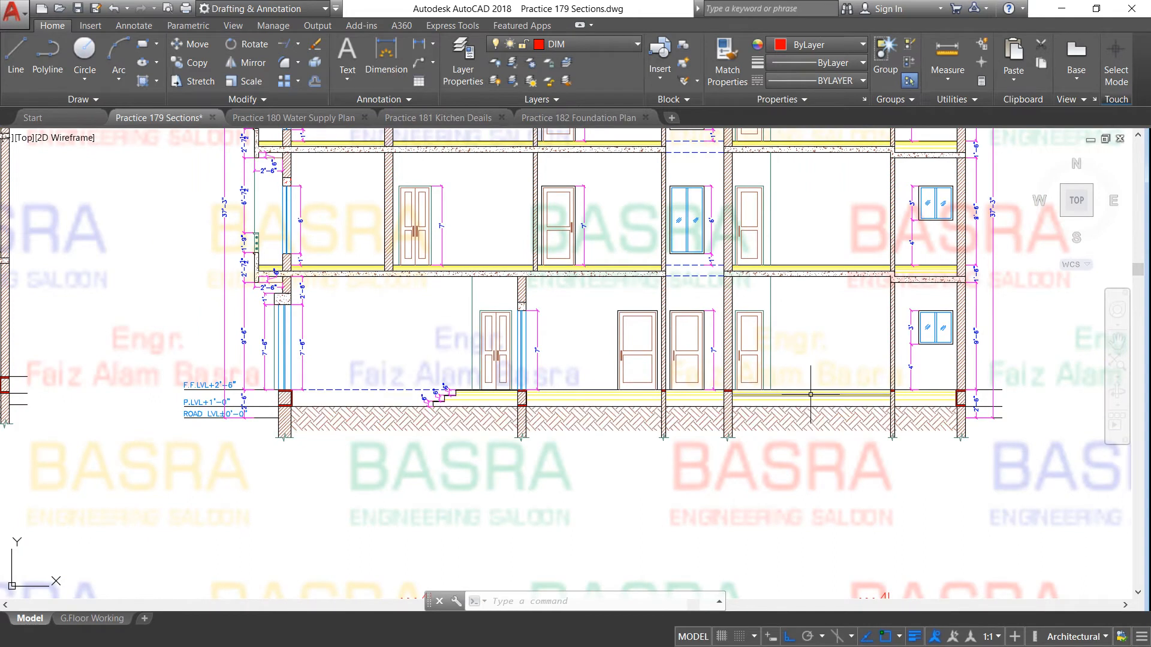
# Examine the first-floor slab in section A-A, including the lowered bathroom slab and the dashed lines across the slab gap
pyautogui.scroll(2, 811, 388)
pyautogui.scroll(-2, 725, 390)
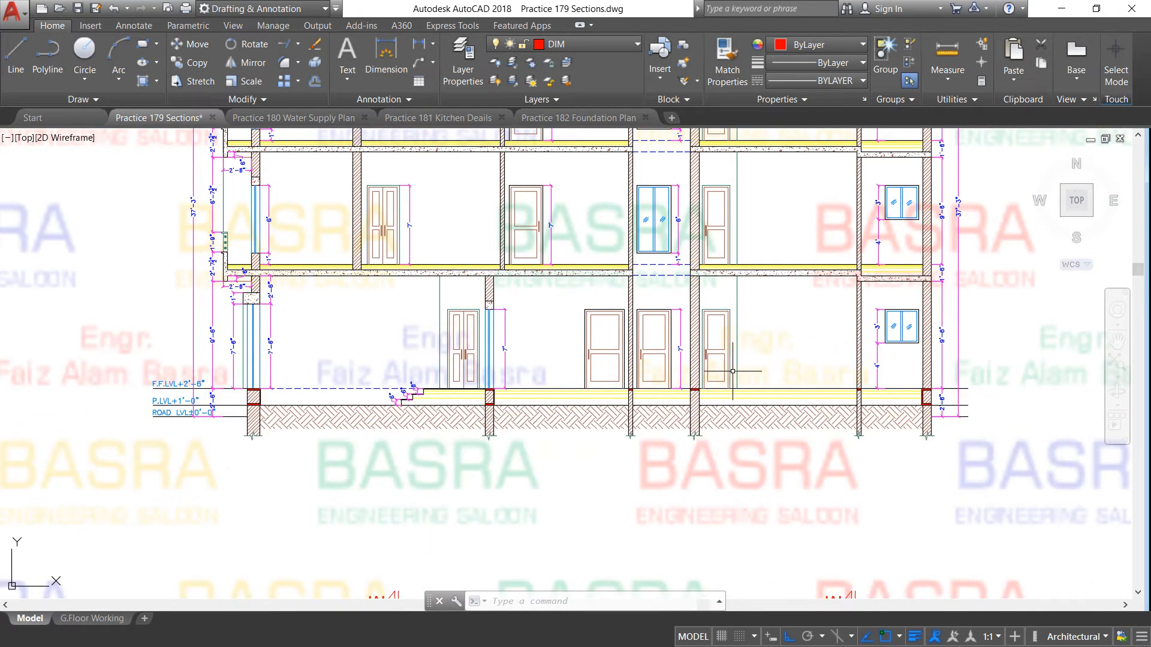
pyautogui.scroll(3, 923, 281)
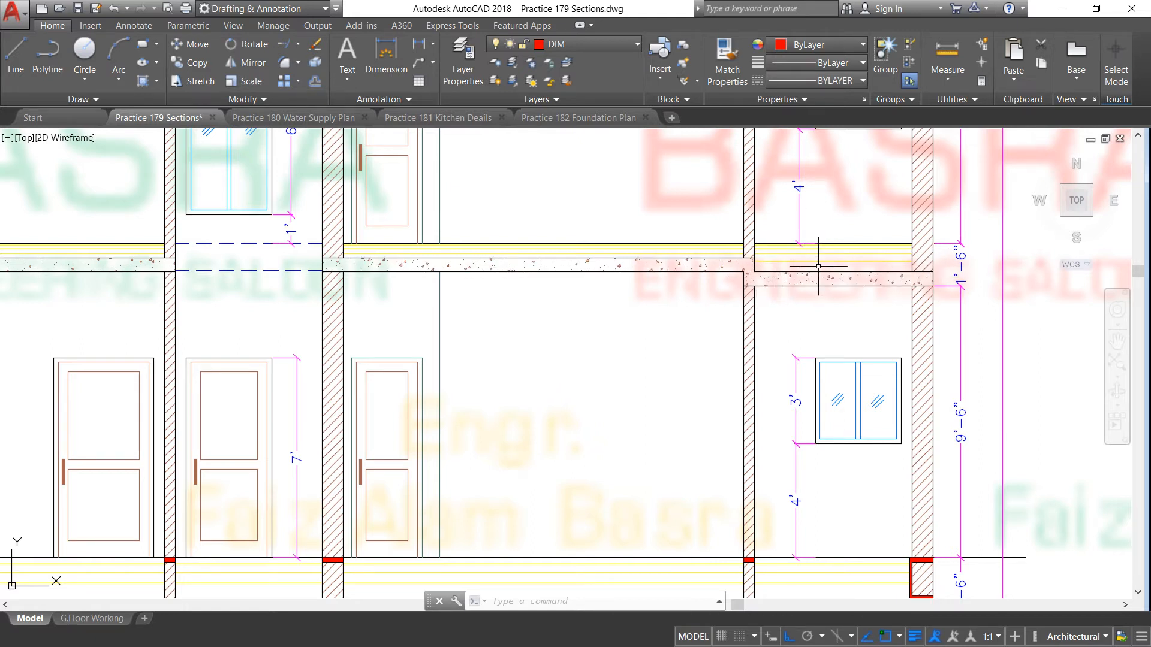
pyautogui.scroll(-2, 842, 252)
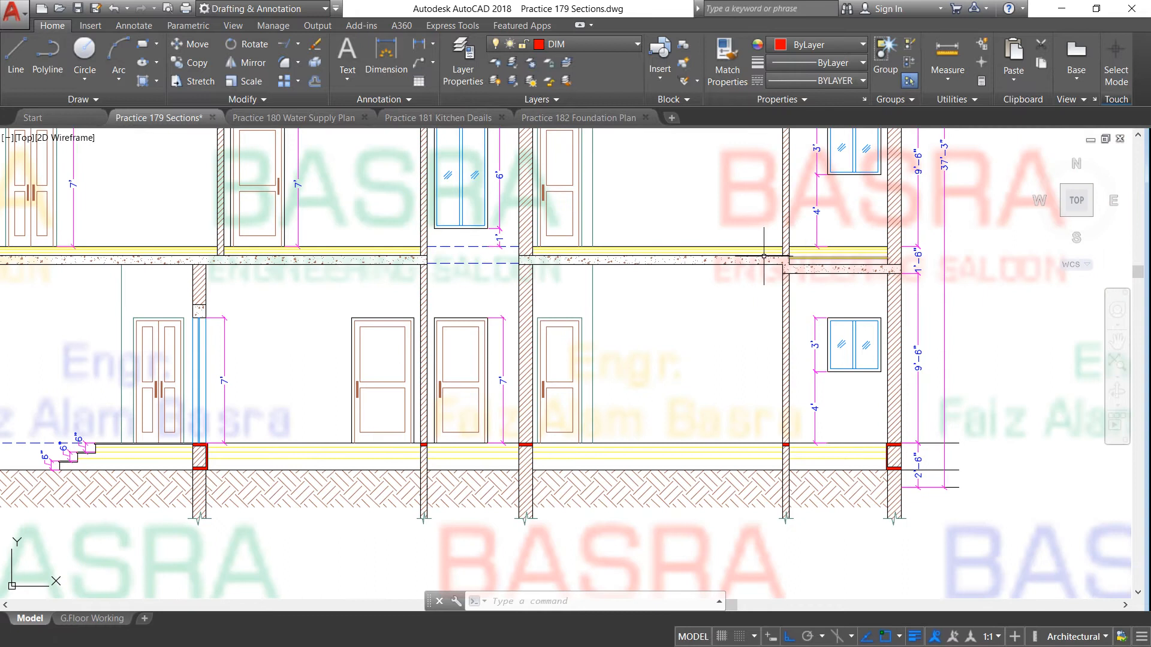
pyautogui.scroll(2, 464, 260)
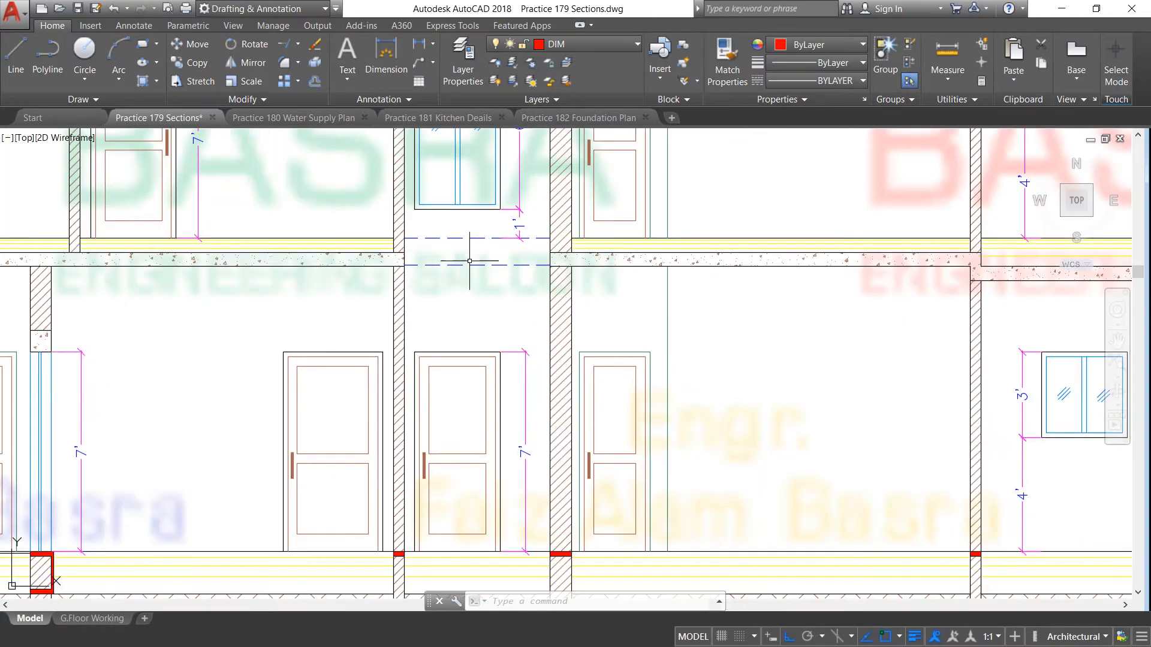
pyautogui.scroll(-3, 465, 260)
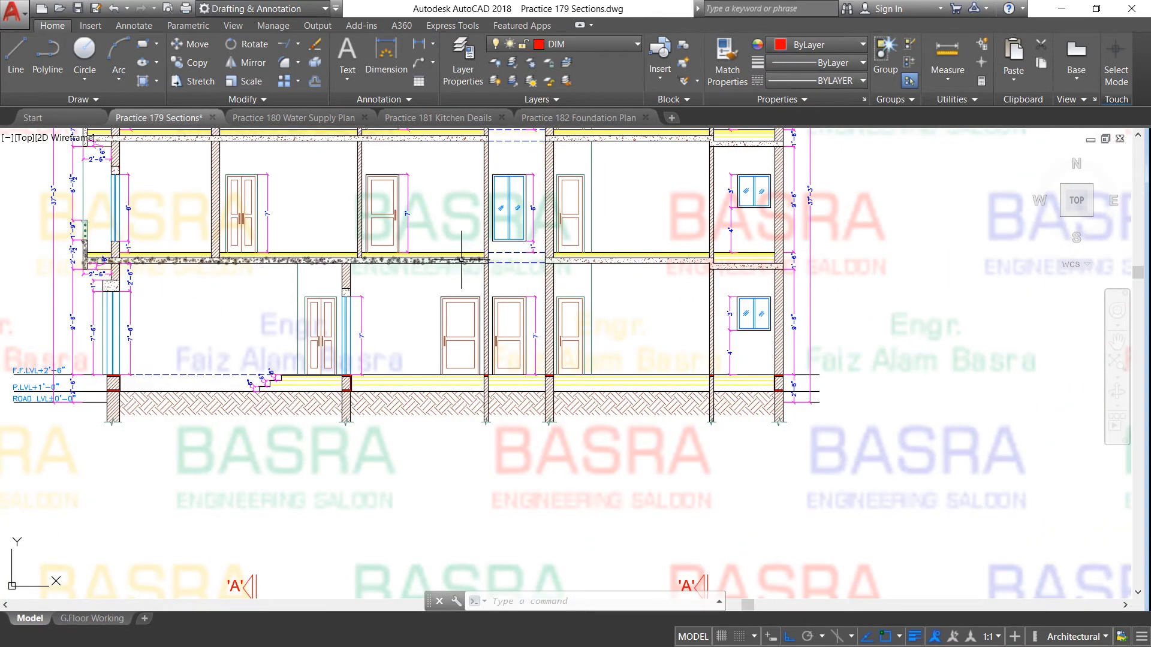
pyautogui.scroll(2, 323, 260)
pyautogui.scroll(-2, 659, 260)
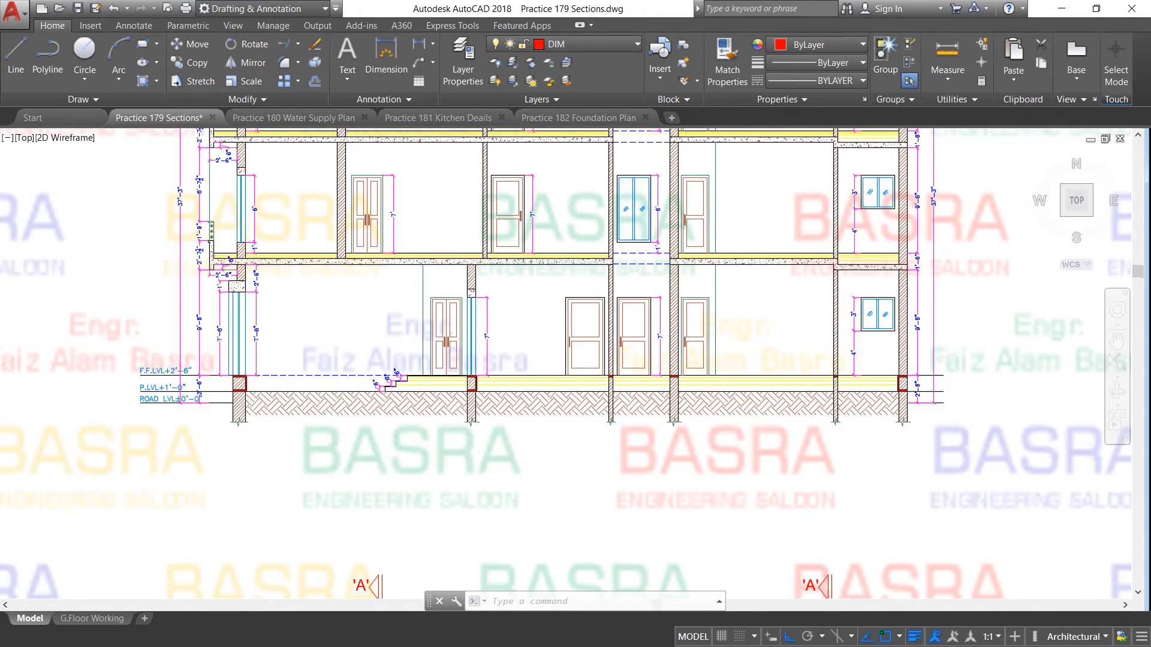
# Examine the first-floor front projection's parapet, railing, slab and dimensions, along with the gate beam and level lines below in section A-A
pyautogui.scroll(4, 195, 257)
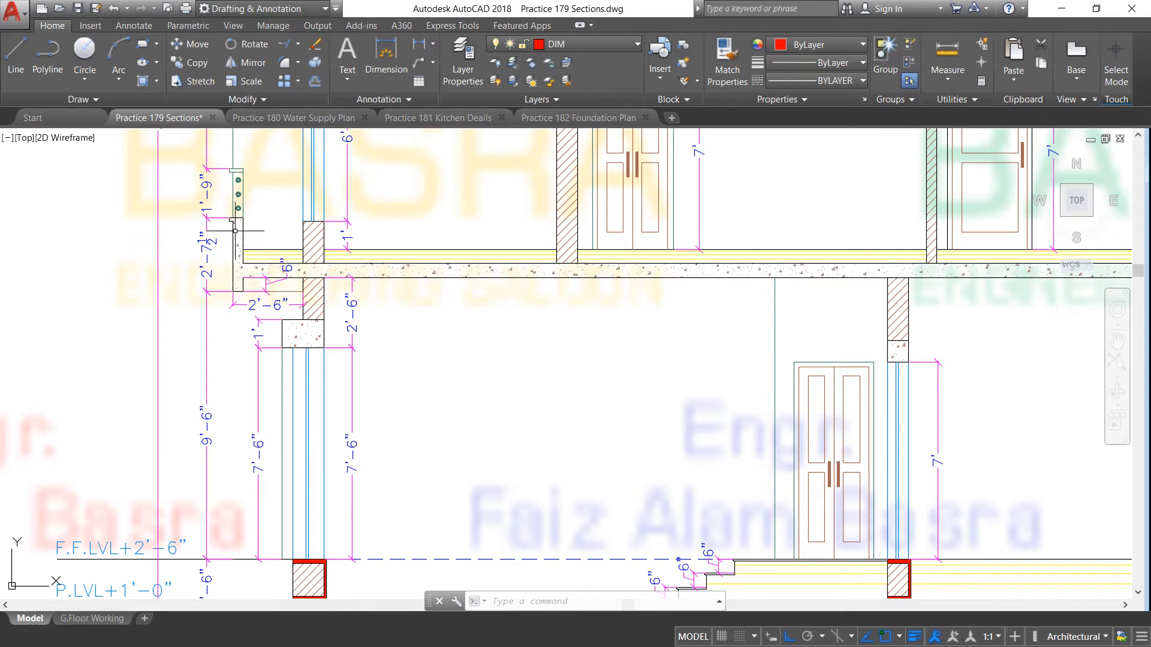
pyautogui.scroll(4, 230, 169)
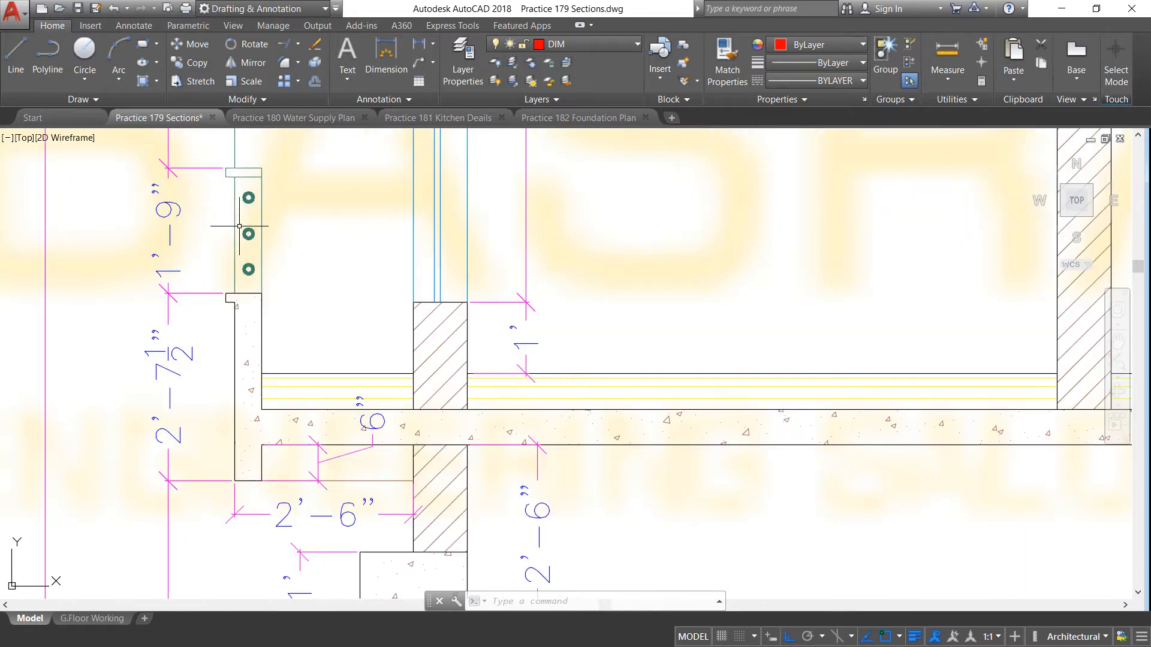
pyautogui.scroll(-4, 236, 242)
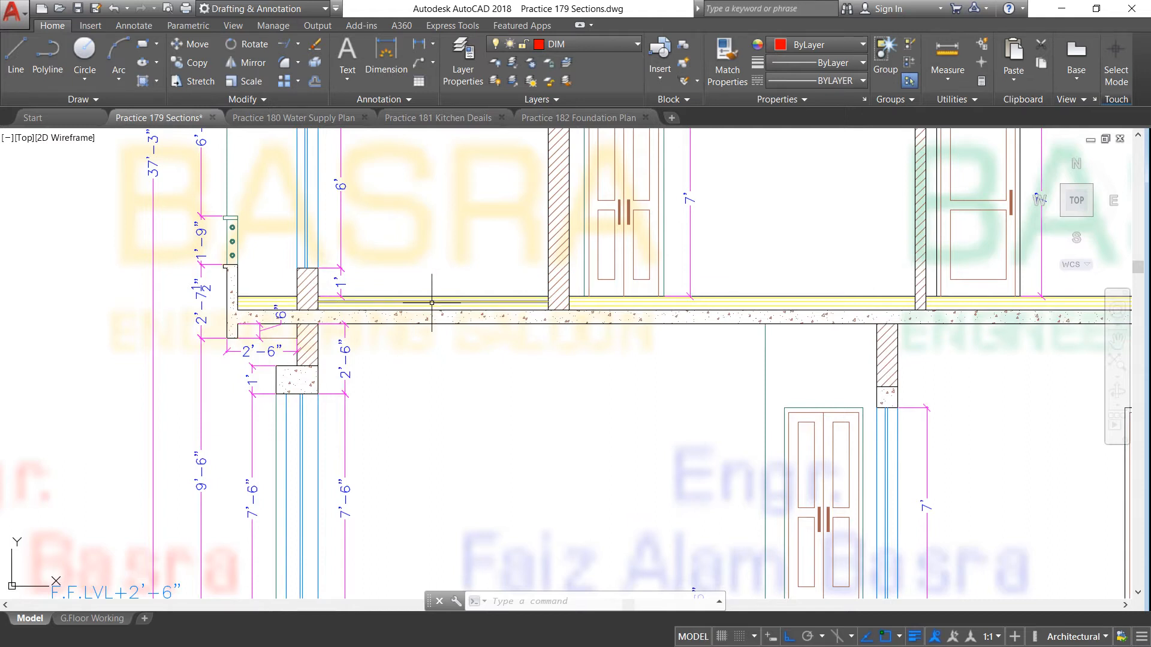
pyautogui.scroll(-4, 275, 312)
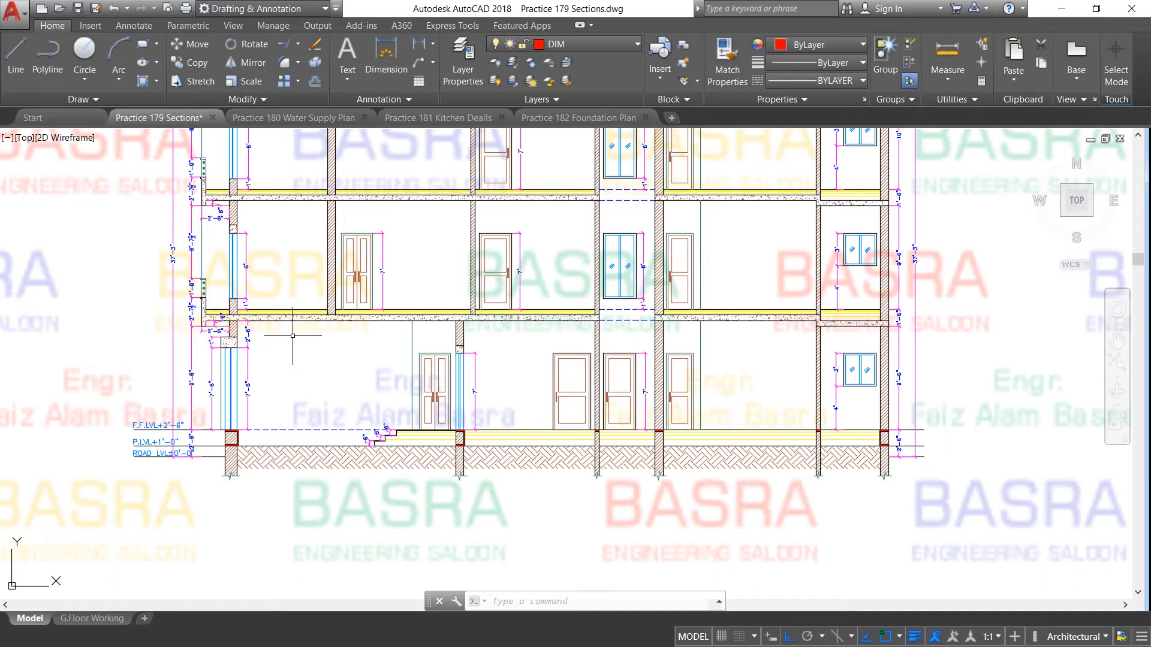
pyautogui.scroll(2, 287, 369)
pyautogui.scroll(-2, 282, 377)
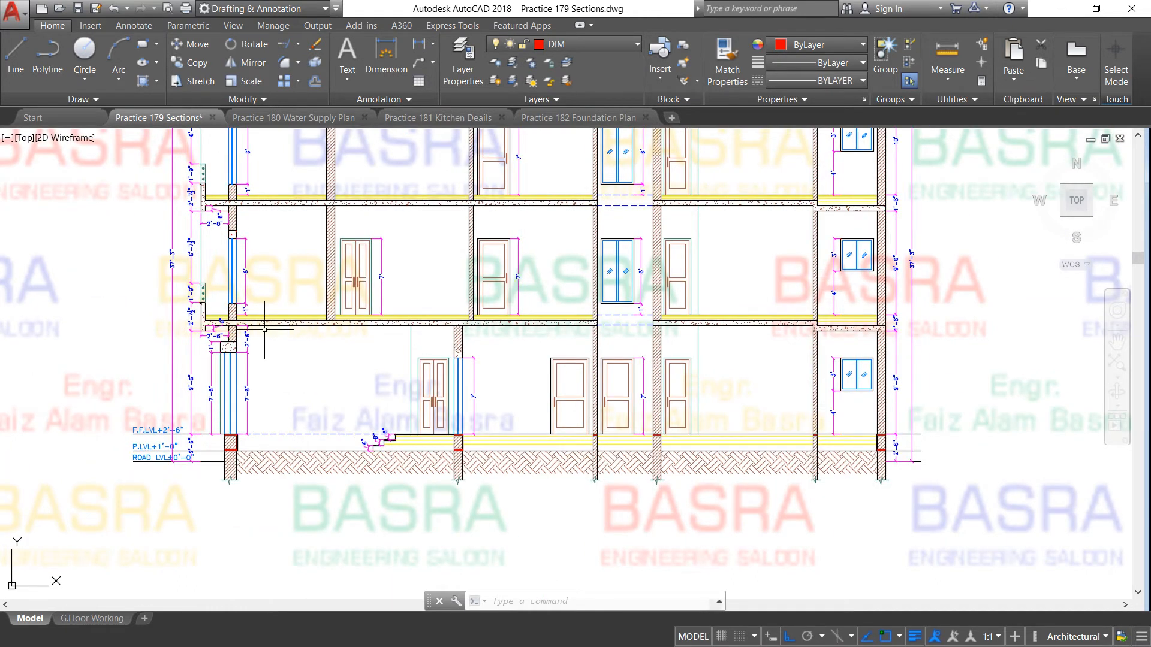
pyautogui.scroll(2, 213, 403)
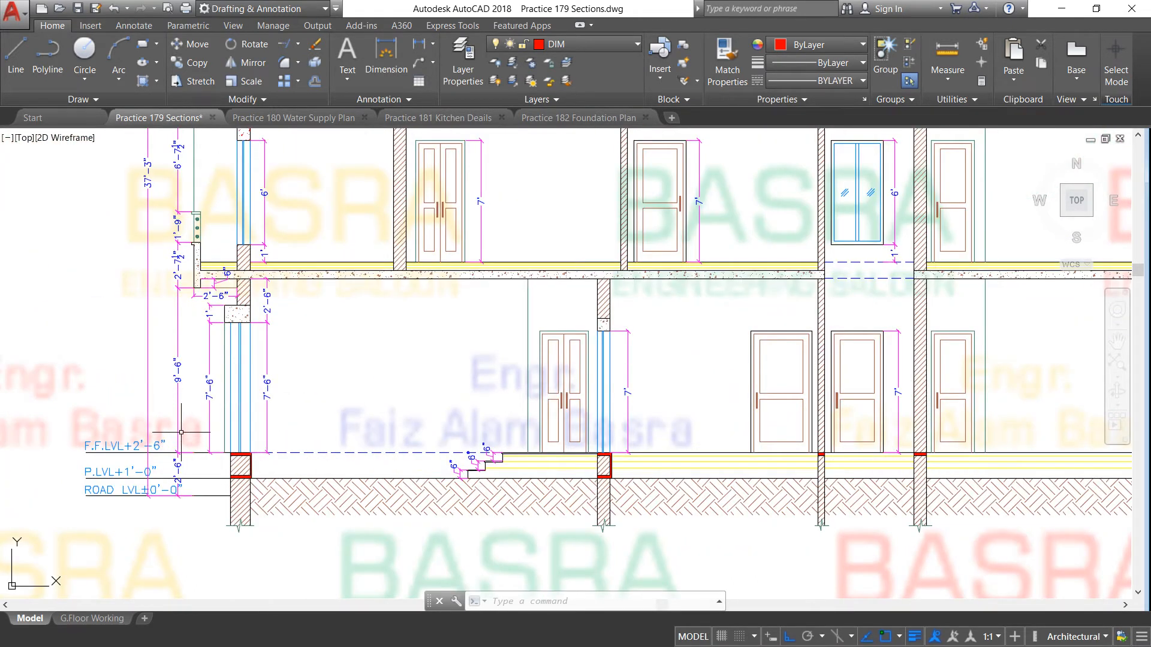
# Examine the ground-floor height dimensions in section A-A, from the front level lines and doors to the rear wall and bathroom window
pyautogui.scroll(2, 181, 432)
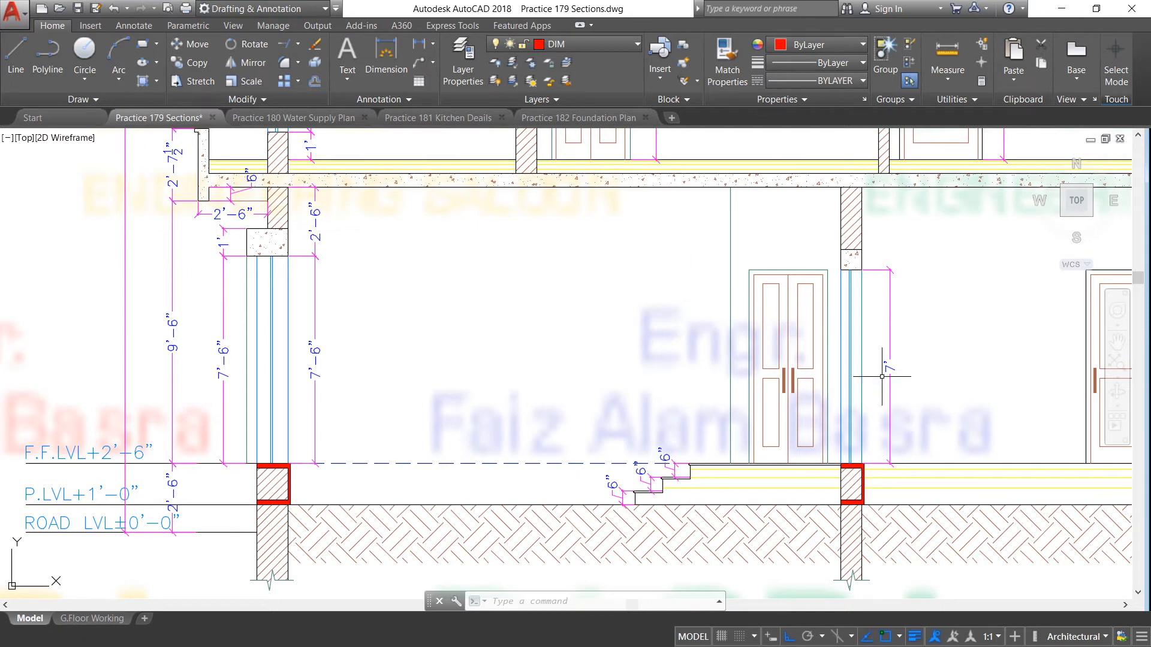
pyautogui.scroll(-4, 526, 358)
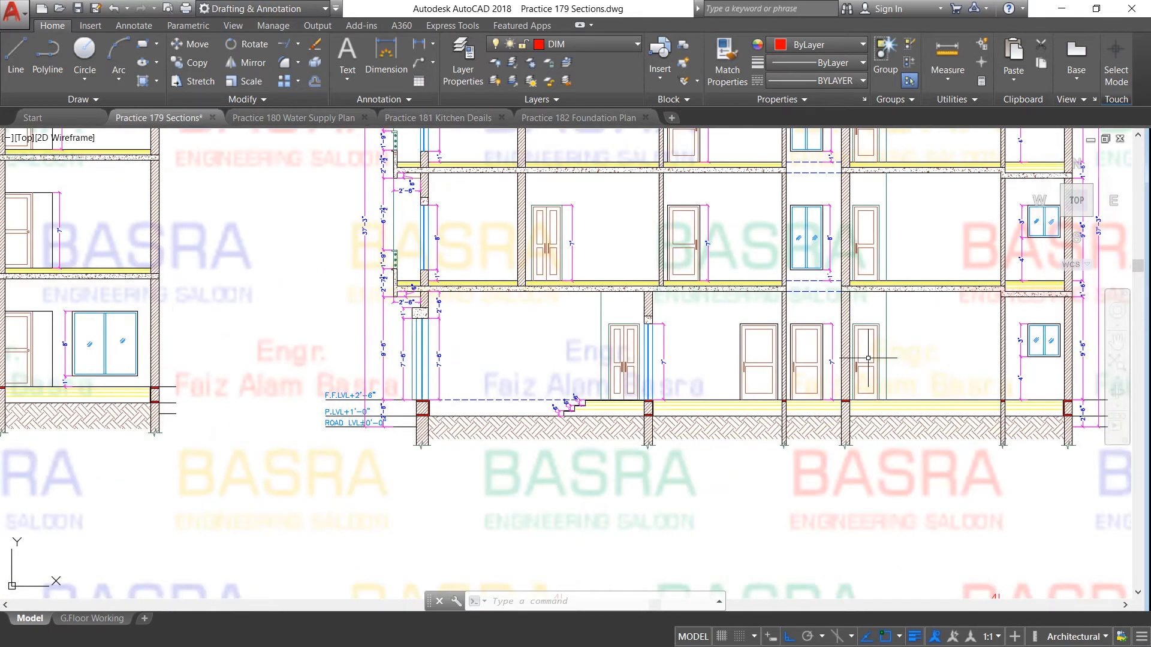
pyautogui.scroll(-3, 653, 371)
pyautogui.scroll(5, 973, 380)
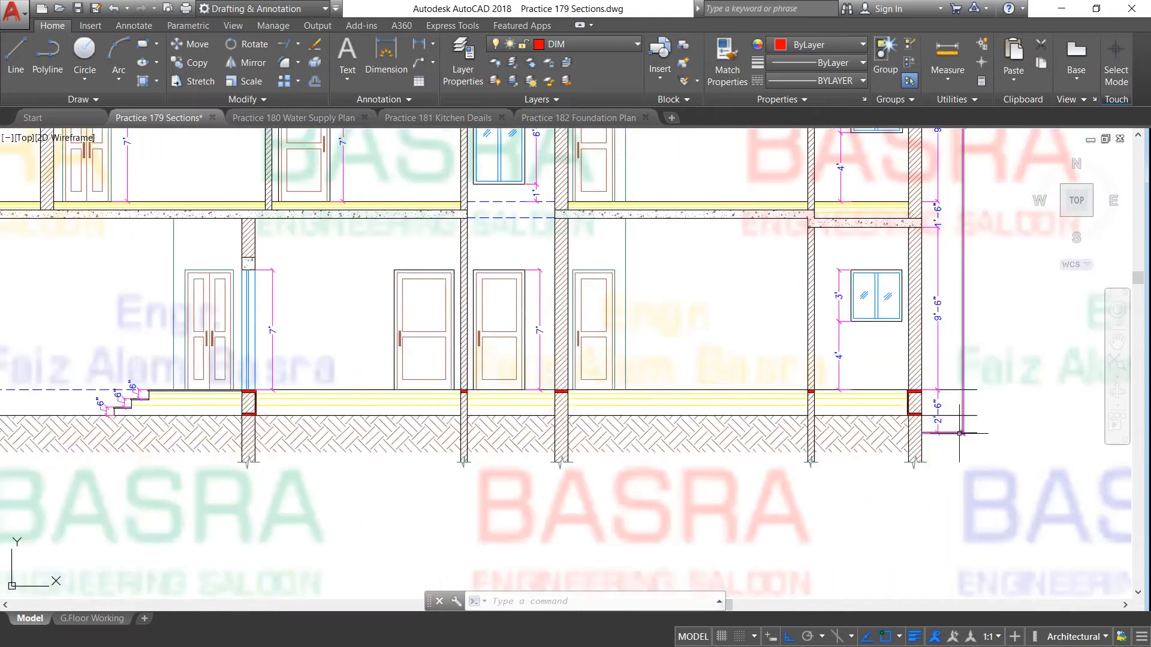
pyautogui.scroll(2, 959, 416)
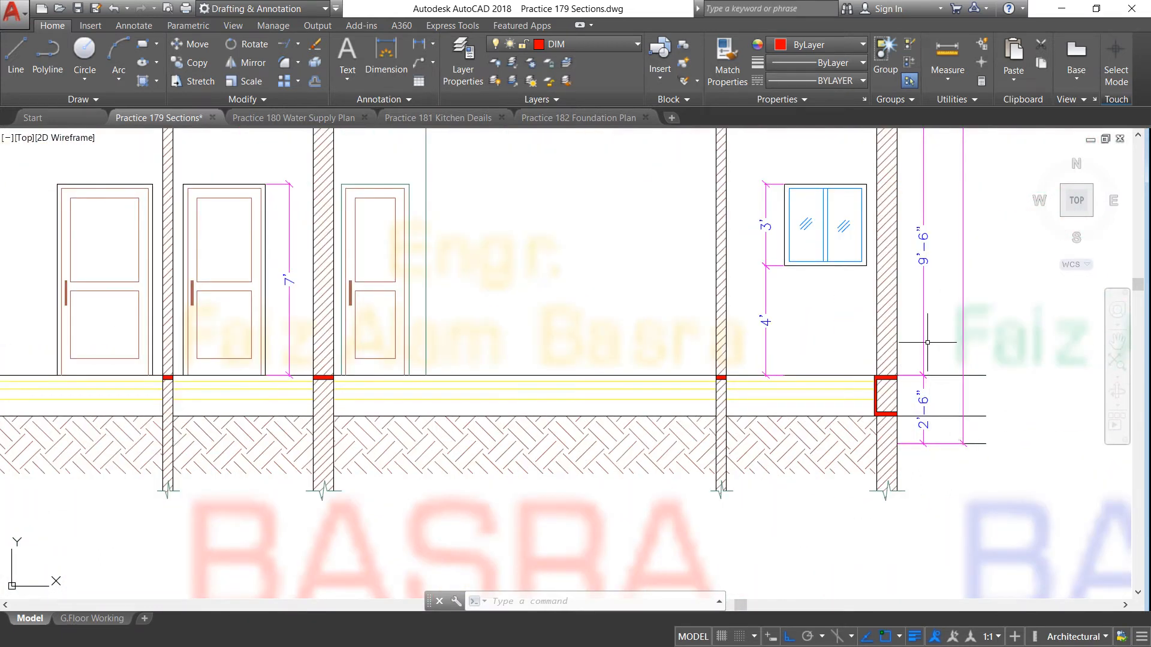
pyautogui.scroll(-3, 920, 335)
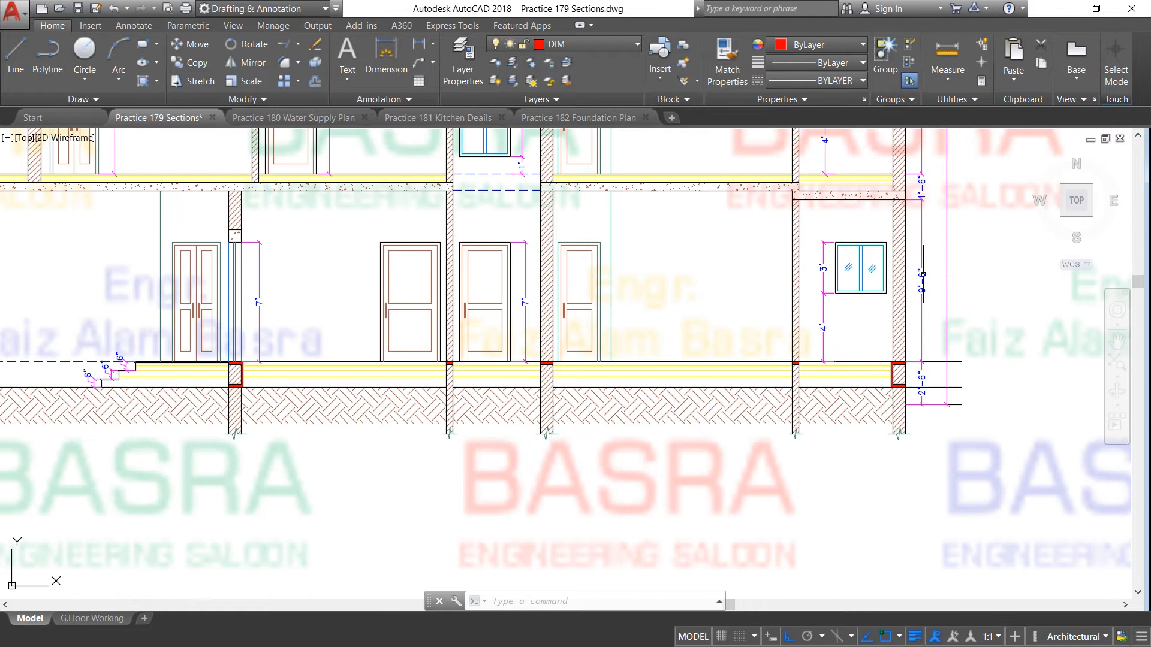
# Examine the lowered bathroom slab at the rear of section A-A, its fill layers and the adjoining slab and floor heights
pyautogui.scroll(3, 908, 191)
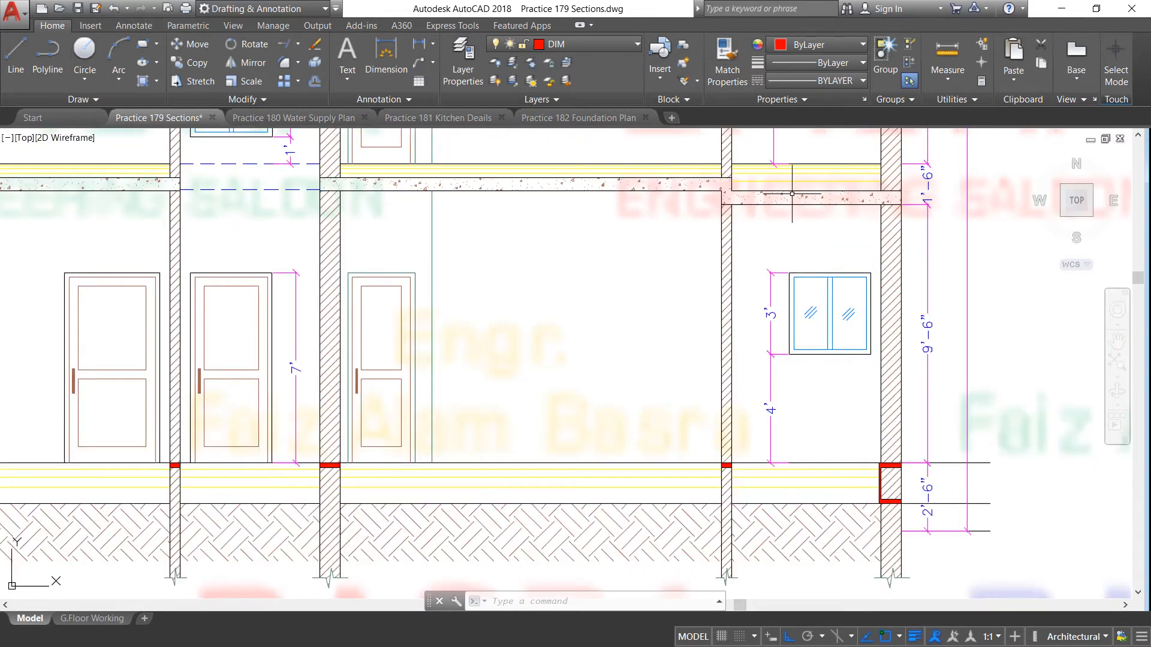
pyautogui.scroll(-2, 793, 255)
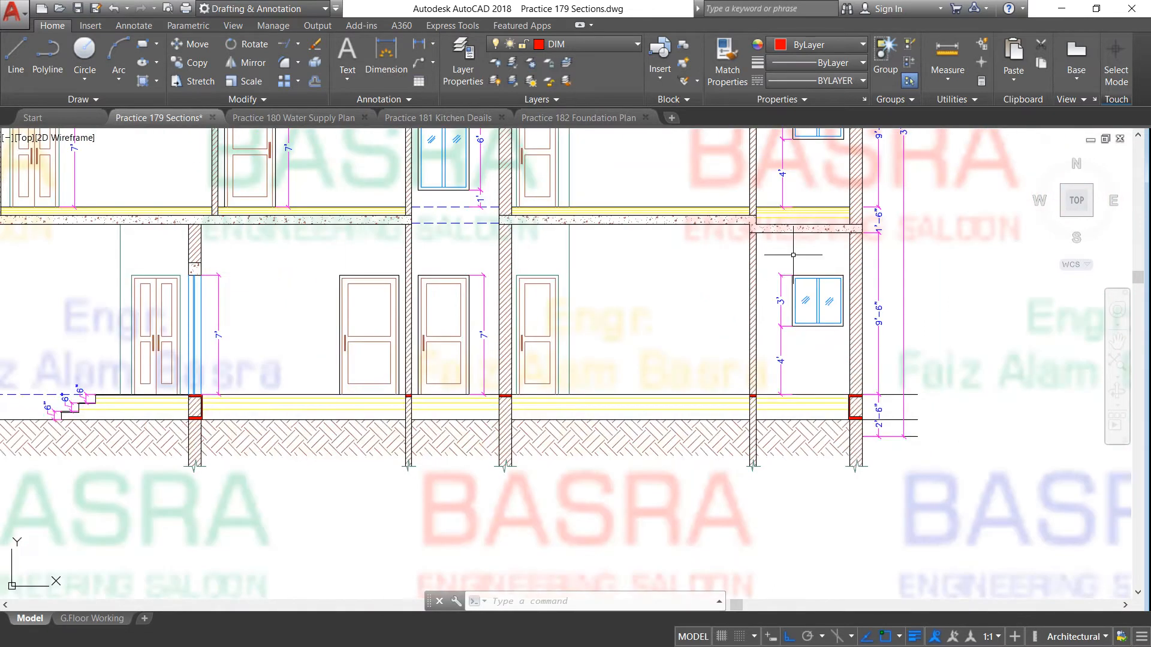
pyautogui.scroll(4, 787, 198)
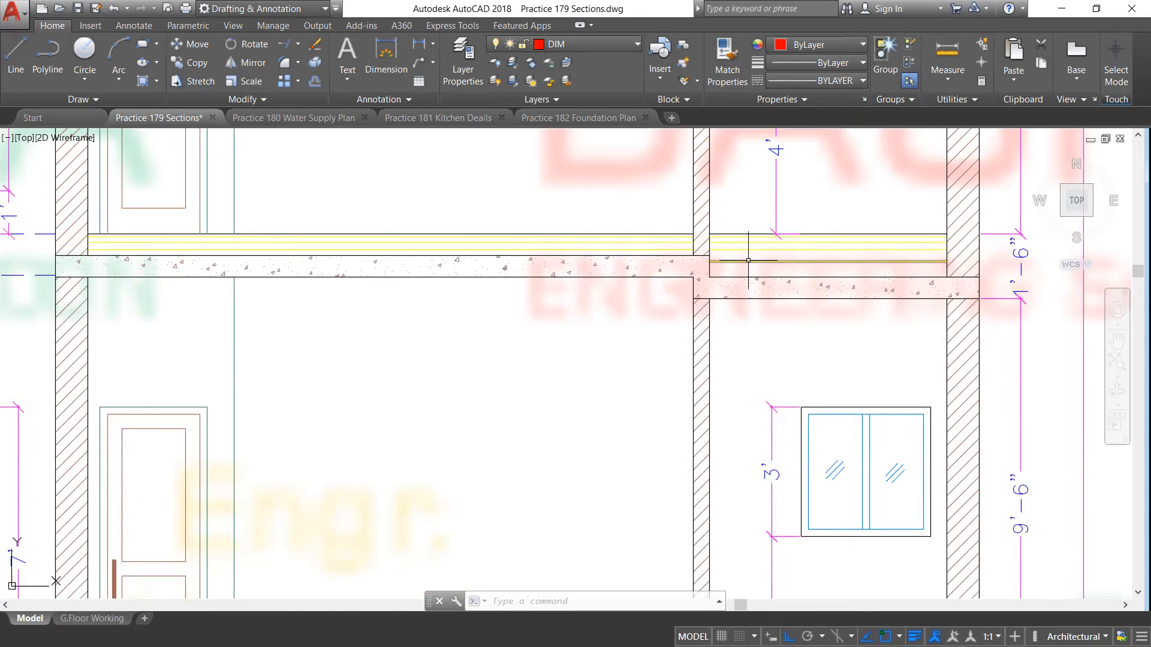
pyautogui.scroll(-3, 748, 260)
pyautogui.scroll(-2, 773, 277)
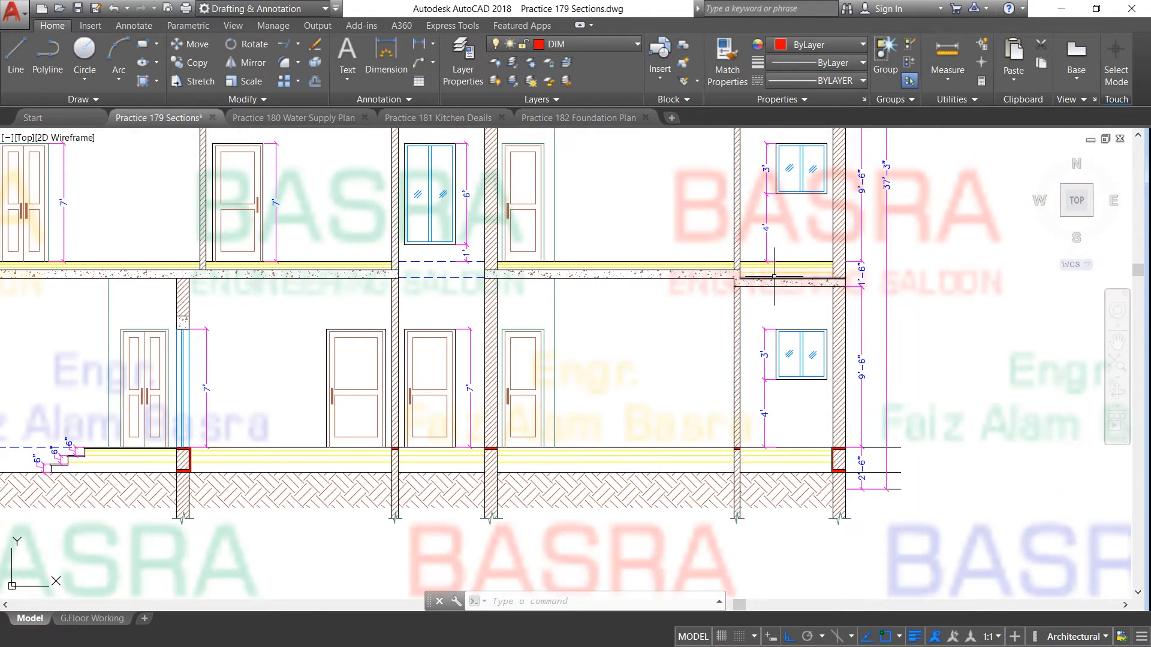
pyautogui.scroll(-2, 761, 276)
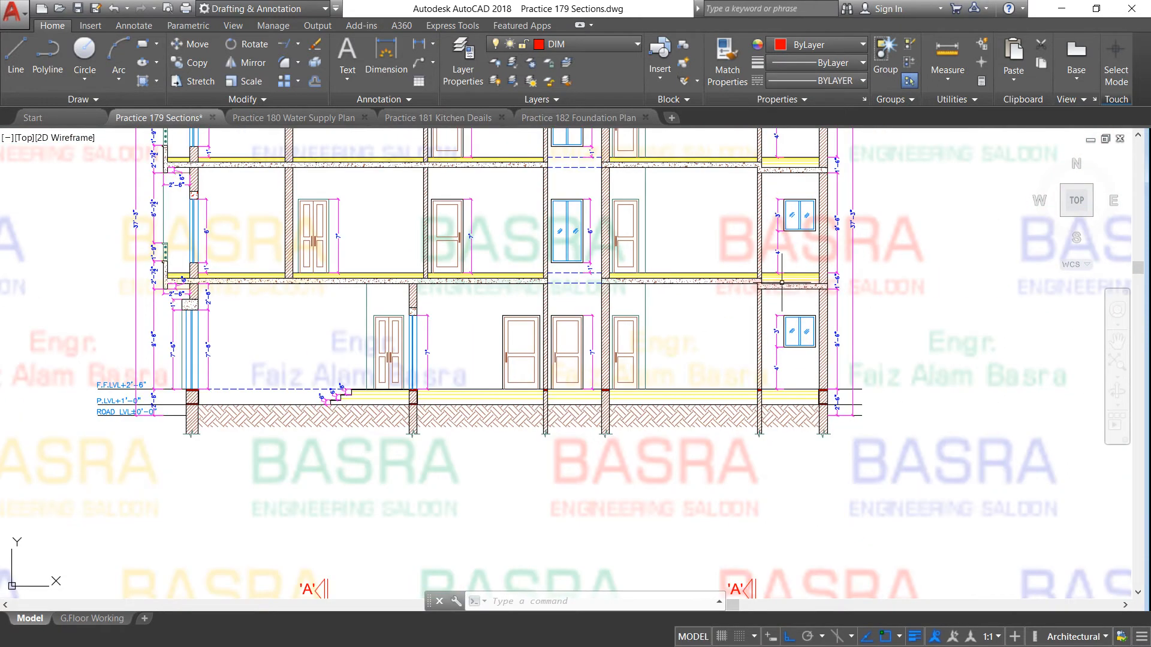
pyautogui.scroll(4, 756, 273)
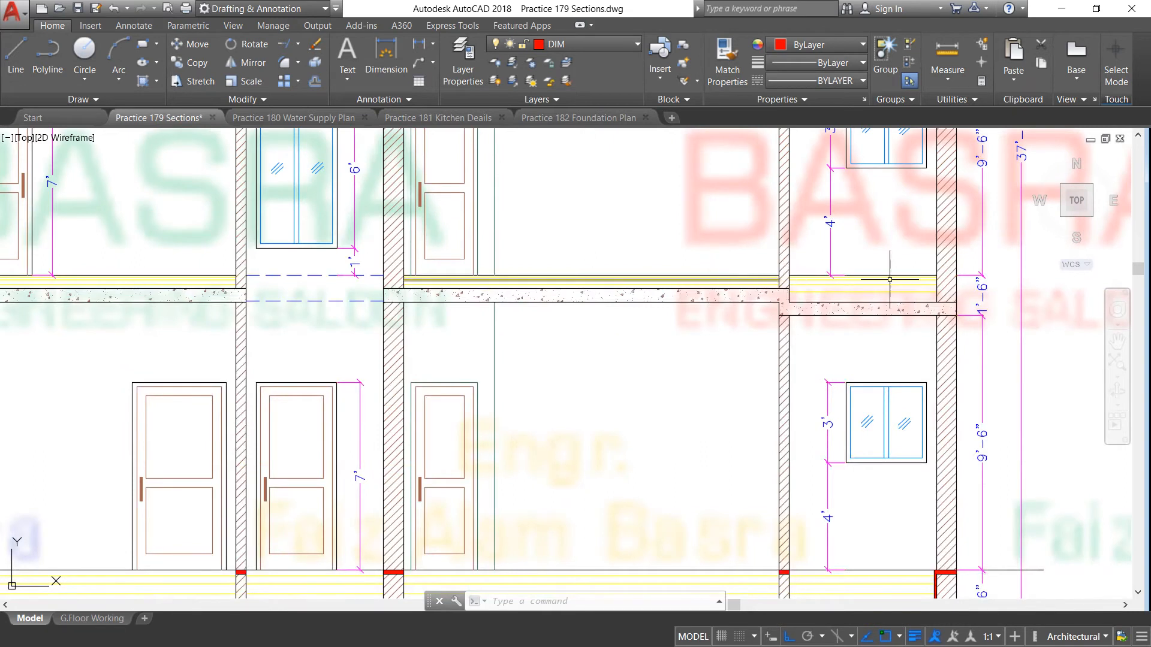
pyautogui.scroll(-5, 814, 293)
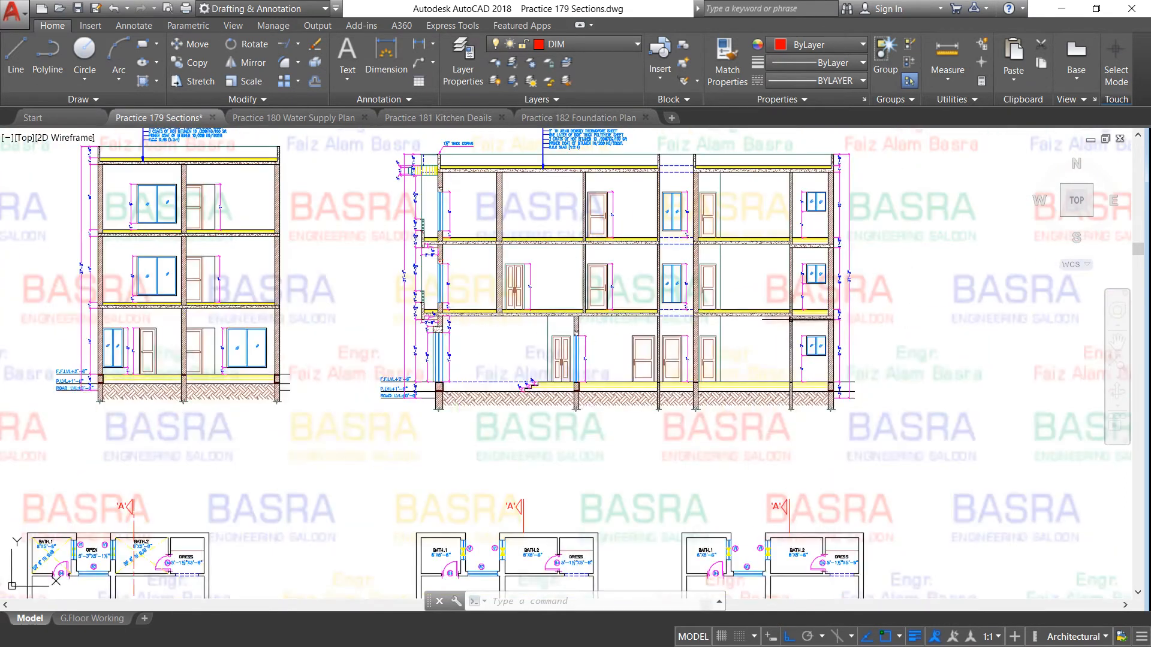
# Compare the ground, first and second floor working plans along the A-A cutting line beneath the sections
pyautogui.scroll(-3, 662, 236)
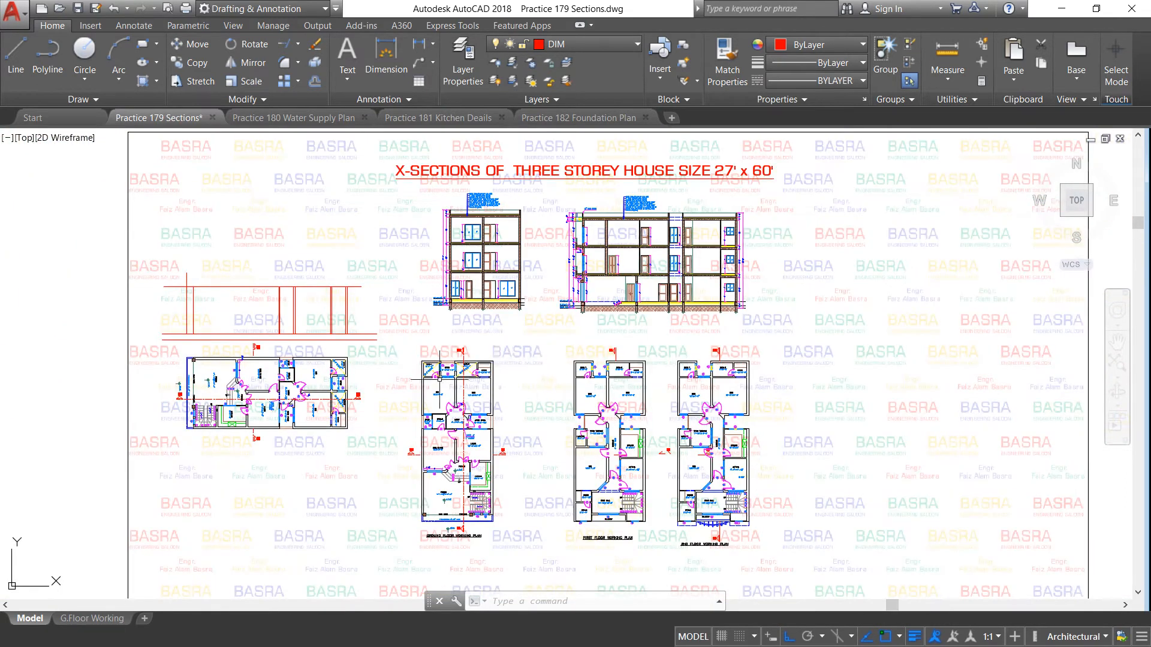
pyautogui.scroll(2, 409, 388)
pyautogui.scroll(-2, 317, 344)
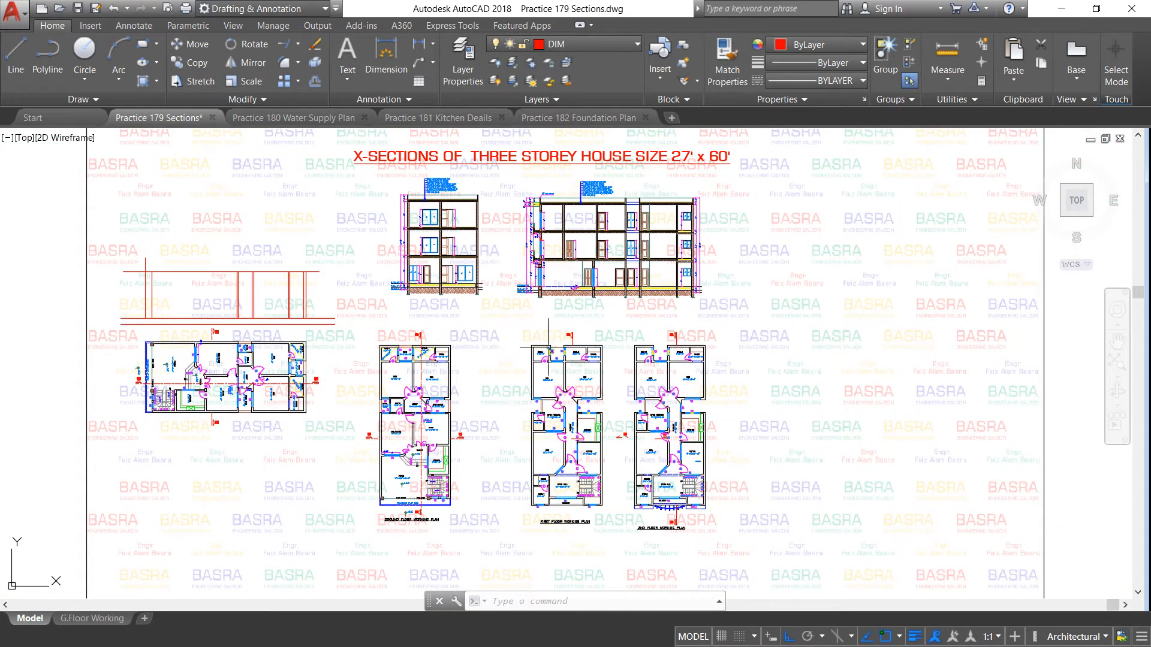
pyautogui.scroll(2, 598, 428)
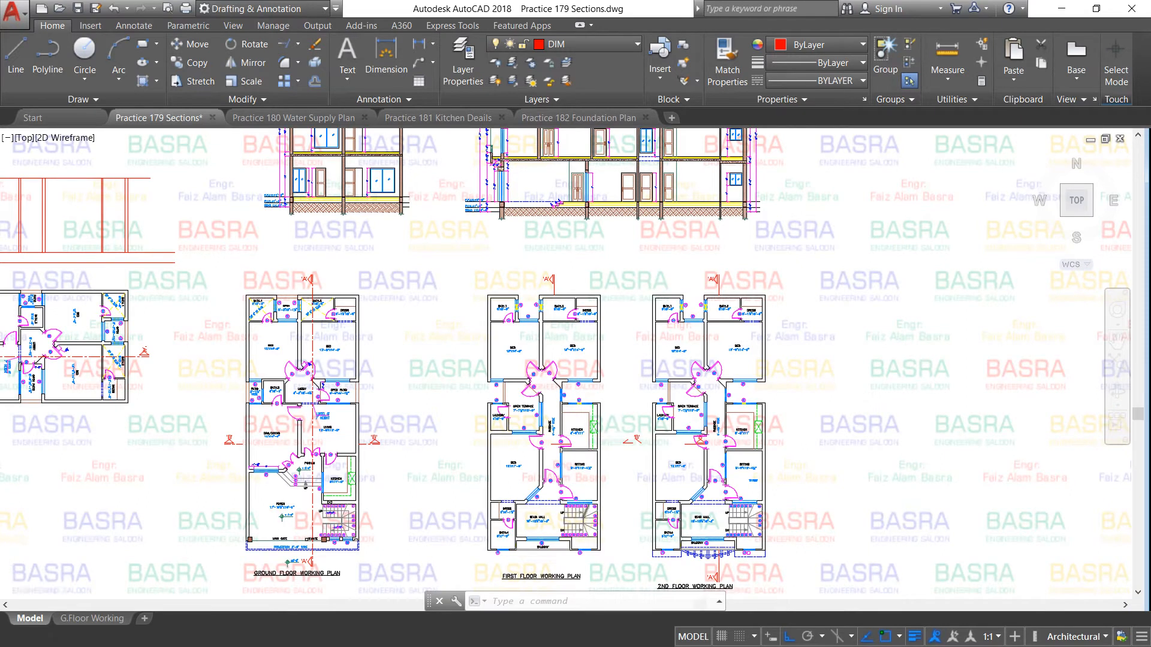
pyautogui.scroll(2, 586, 511)
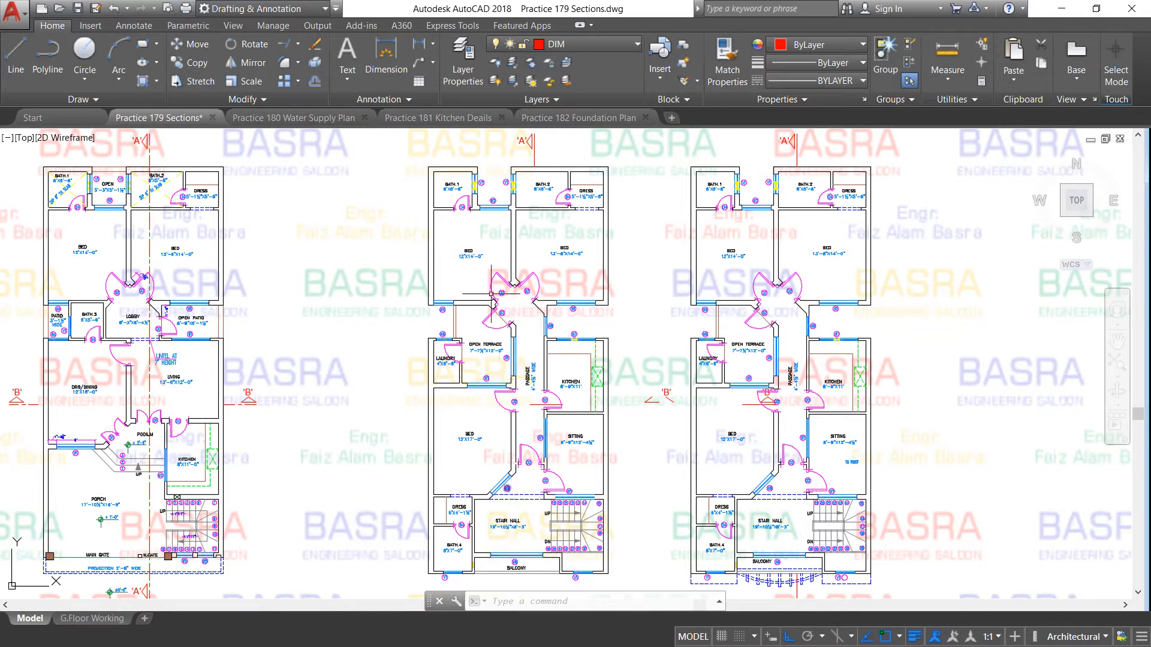
pyautogui.scroll(-3, 491, 294)
# Examine the ground-floor front projection and the first-floor balcony in the working plans, and relate them to section A-A
pyautogui.scroll(3, 354, 398)
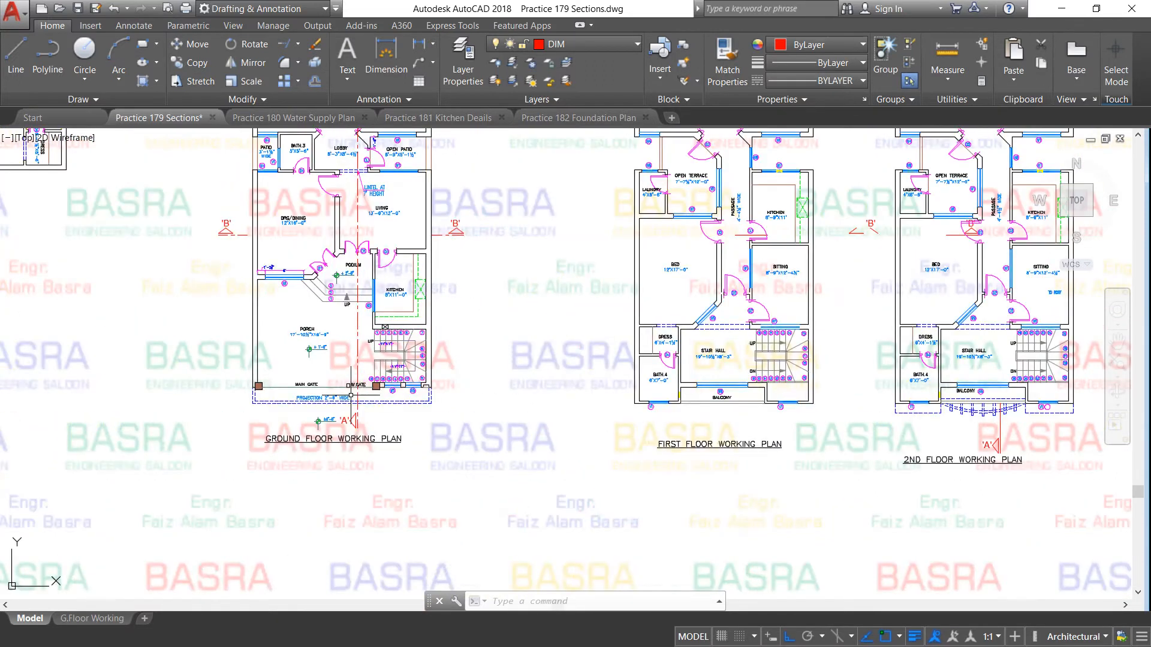
pyautogui.scroll(2, 768, 404)
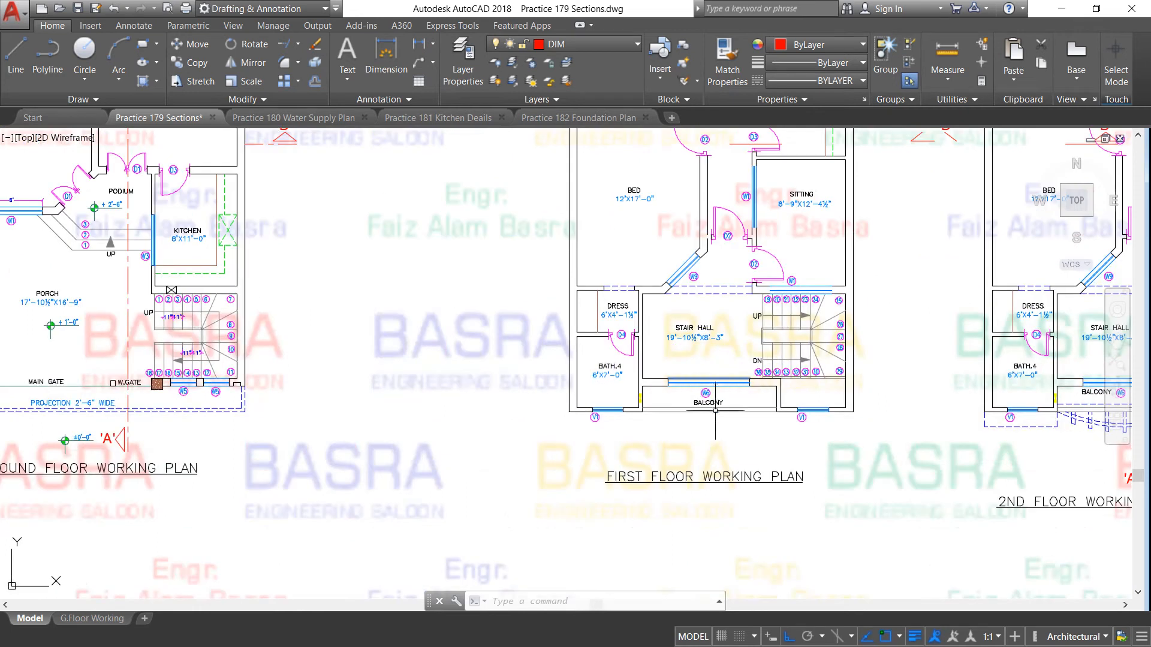
pyautogui.scroll(-2, 658, 421)
pyautogui.scroll(-3, 656, 428)
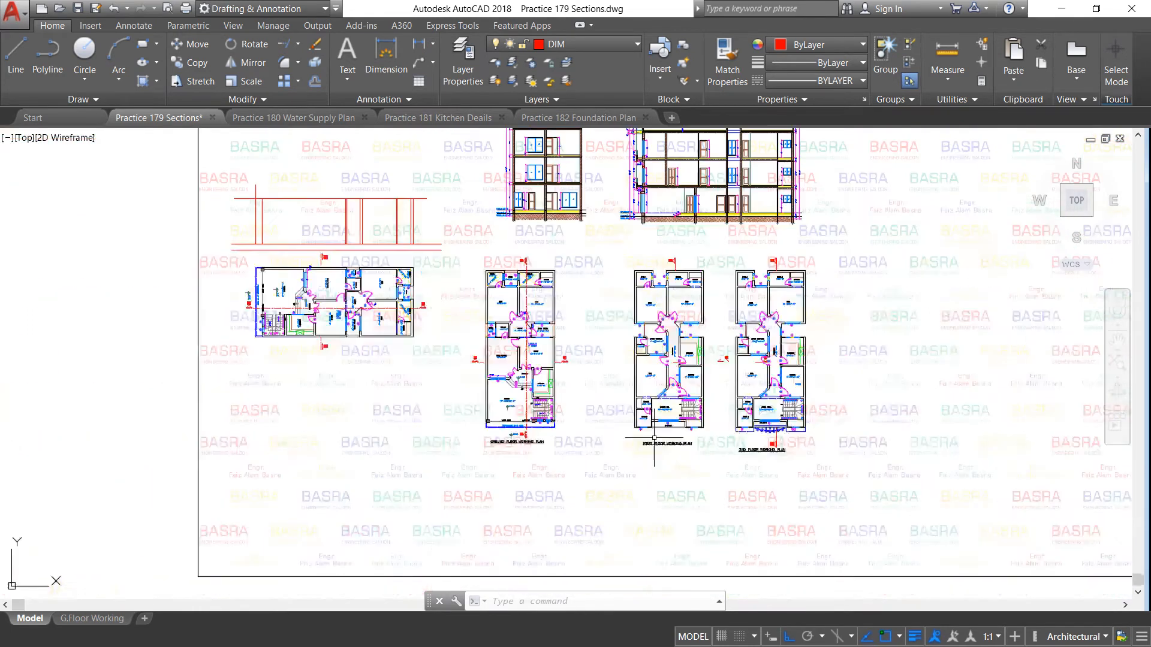
pyautogui.scroll(-2, 689, 335)
pyautogui.scroll(8, 701, 250)
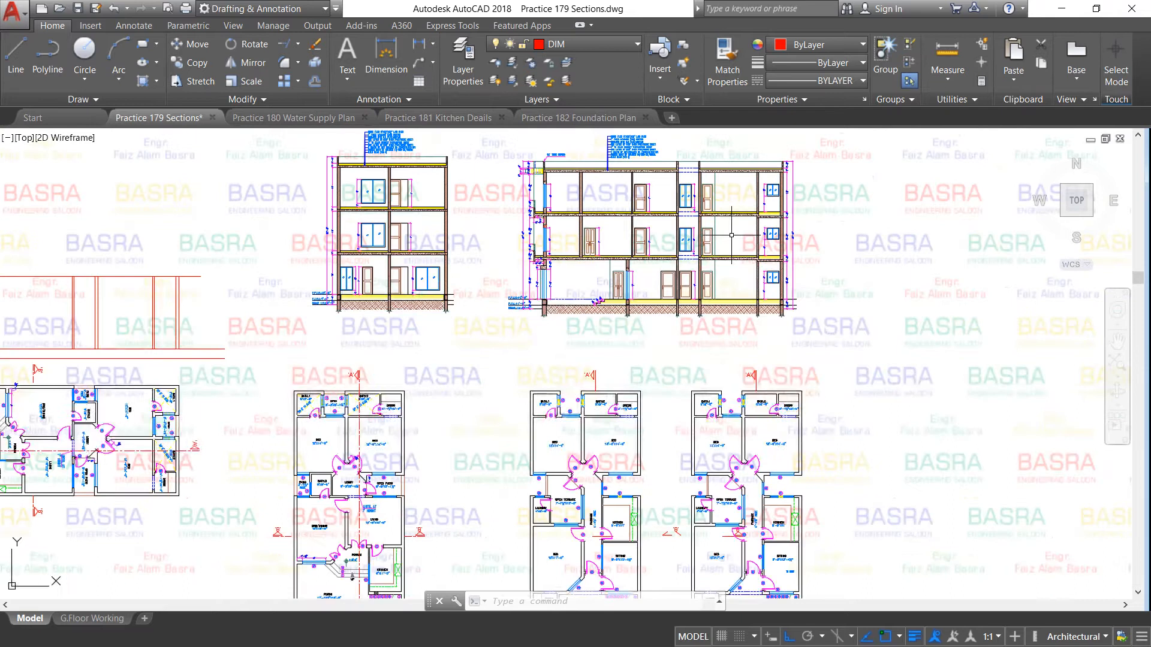
# Examine the small windows, sunken slabs and storey-height dimensions at the rear end of the longer house section
pyautogui.scroll(-1, 797, 222)
pyautogui.scroll(-3, 658, 267)
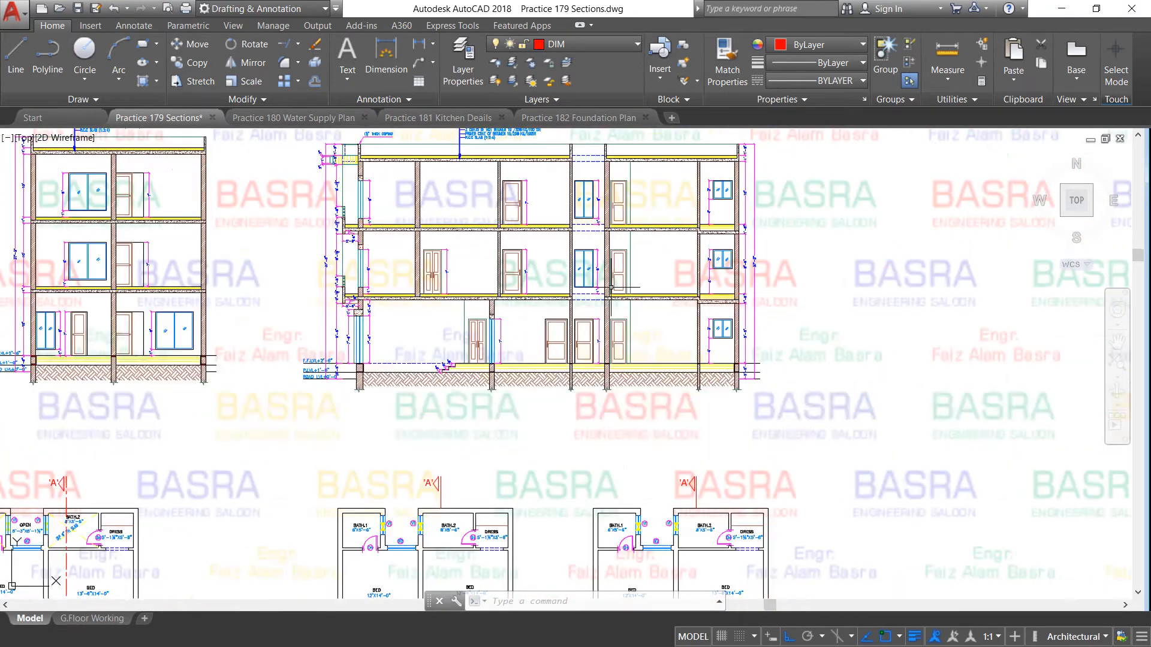
pyautogui.scroll(3, 746, 289)
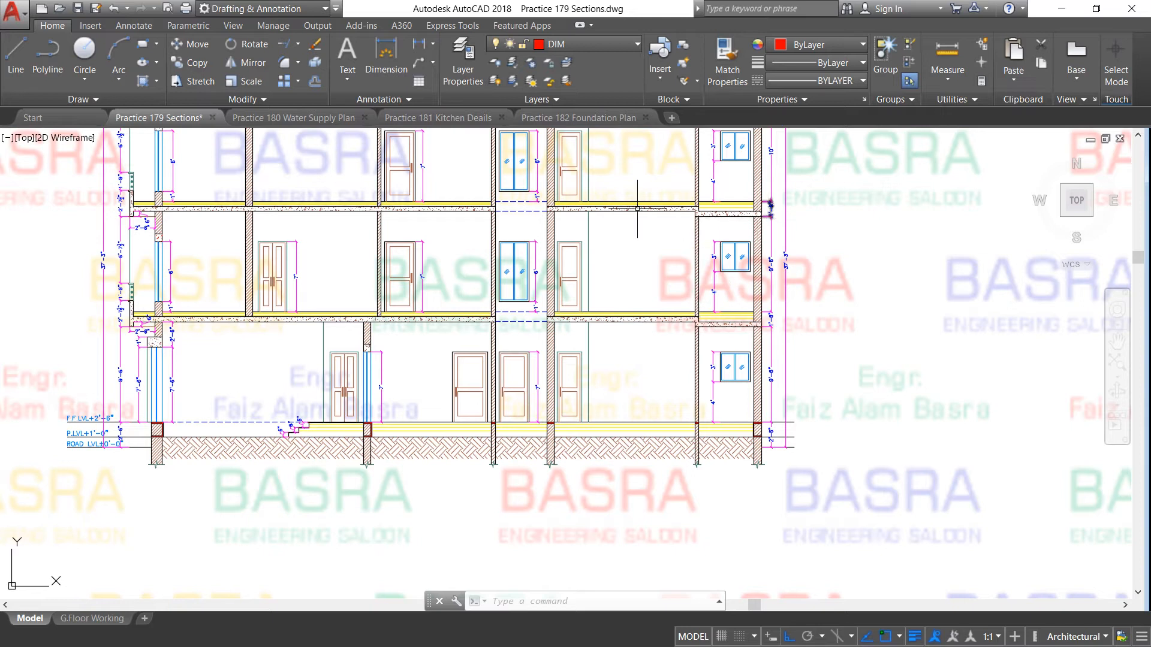
pyautogui.scroll(2, 703, 262)
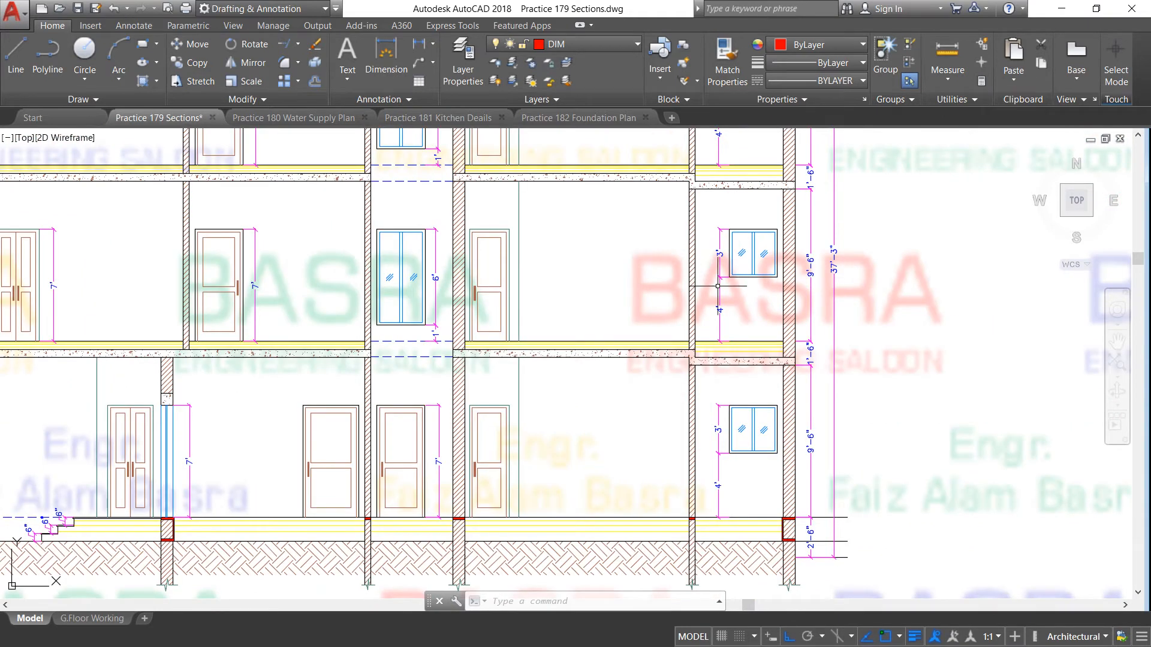
pyautogui.scroll(2, 717, 285)
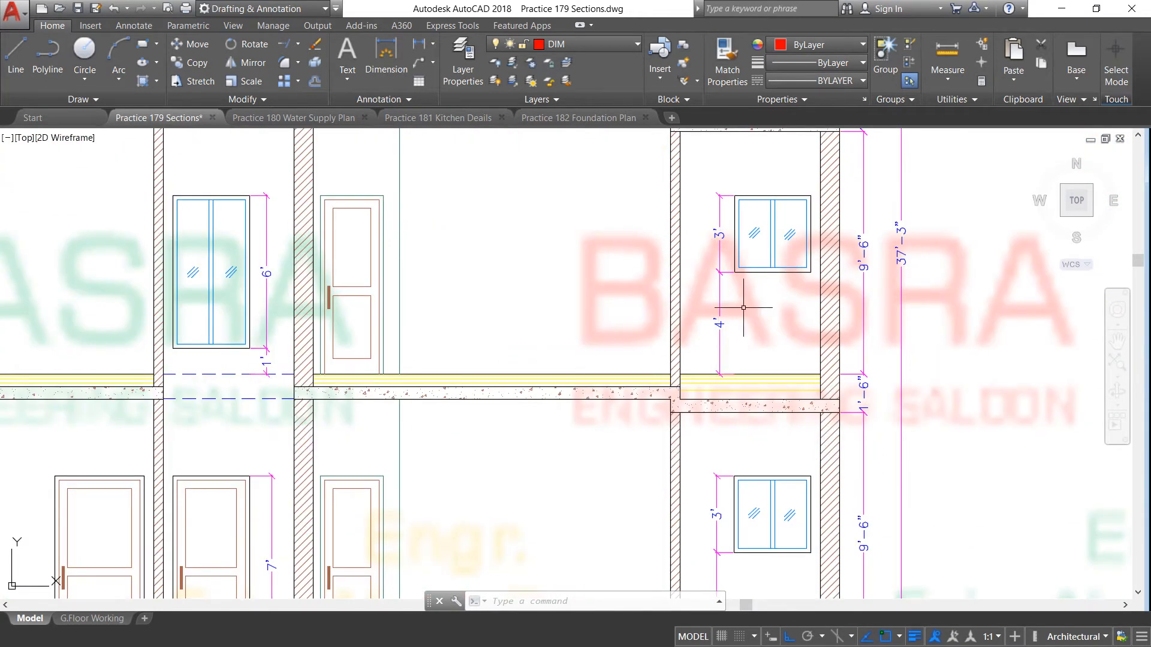
pyautogui.scroll(-2, 790, 261)
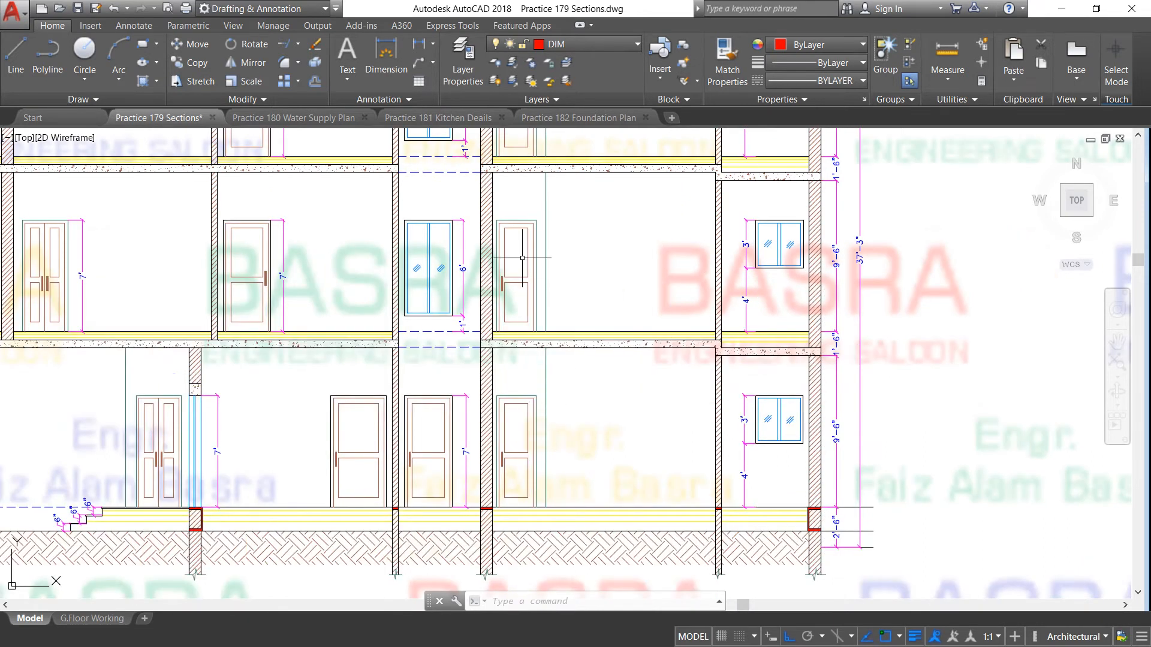
pyautogui.scroll(-3, 520, 269)
pyautogui.scroll(3, 530, 208)
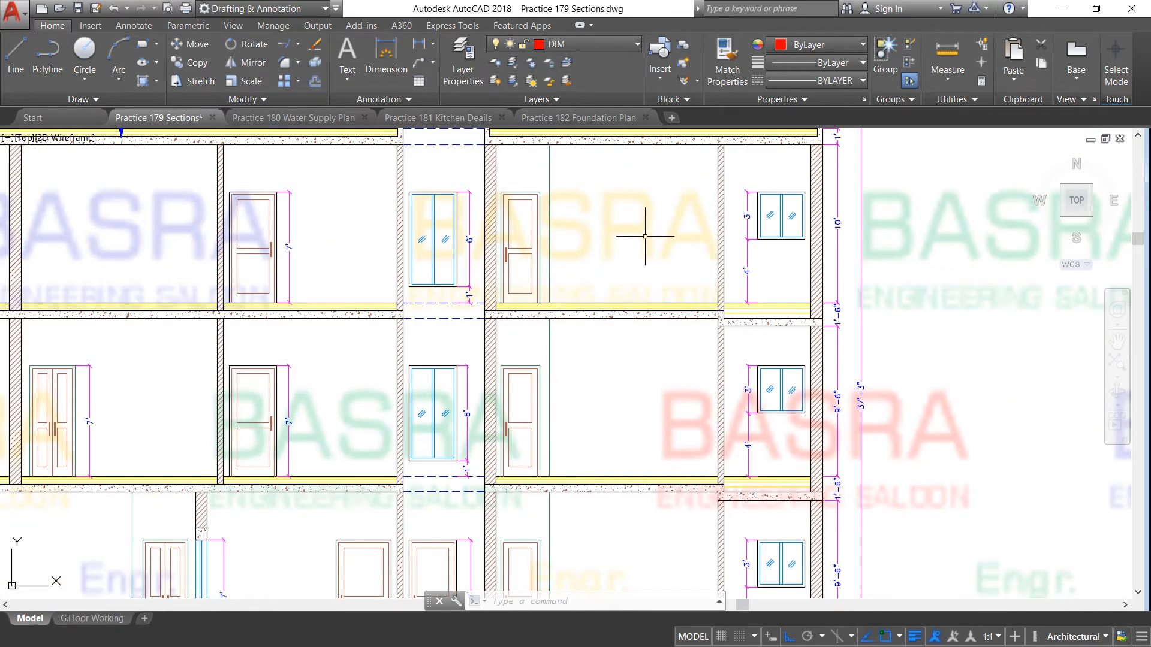
pyautogui.scroll(-2, 558, 312)
pyautogui.scroll(3, 455, 413)
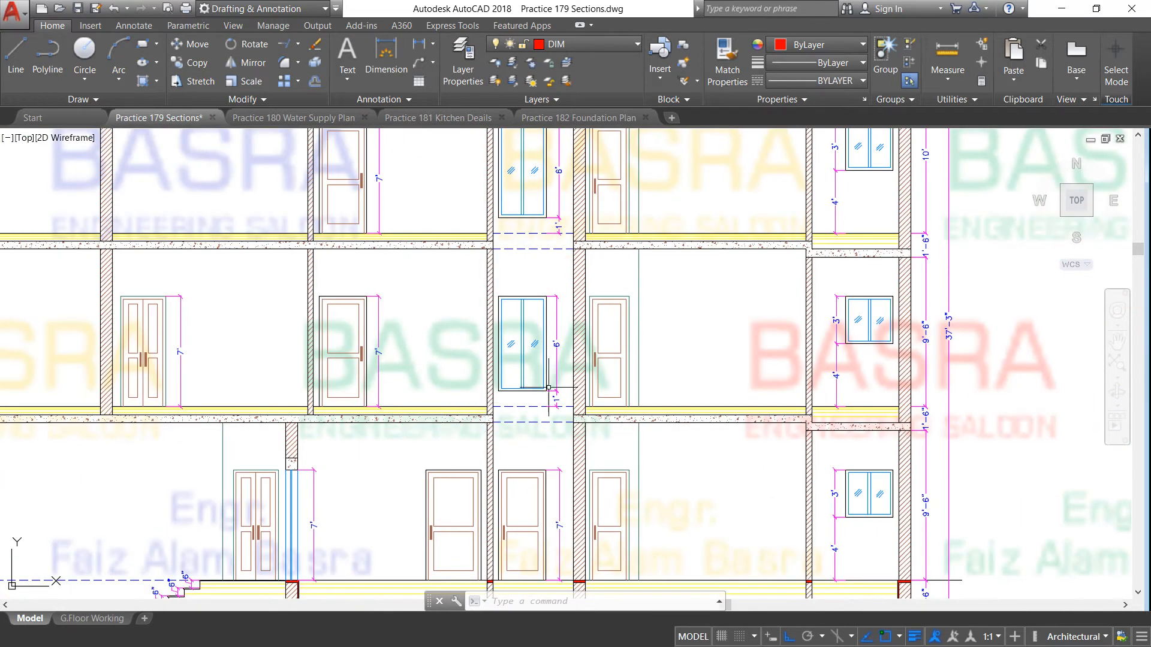
pyautogui.scroll(-3, 575, 383)
pyautogui.scroll(3, 484, 397)
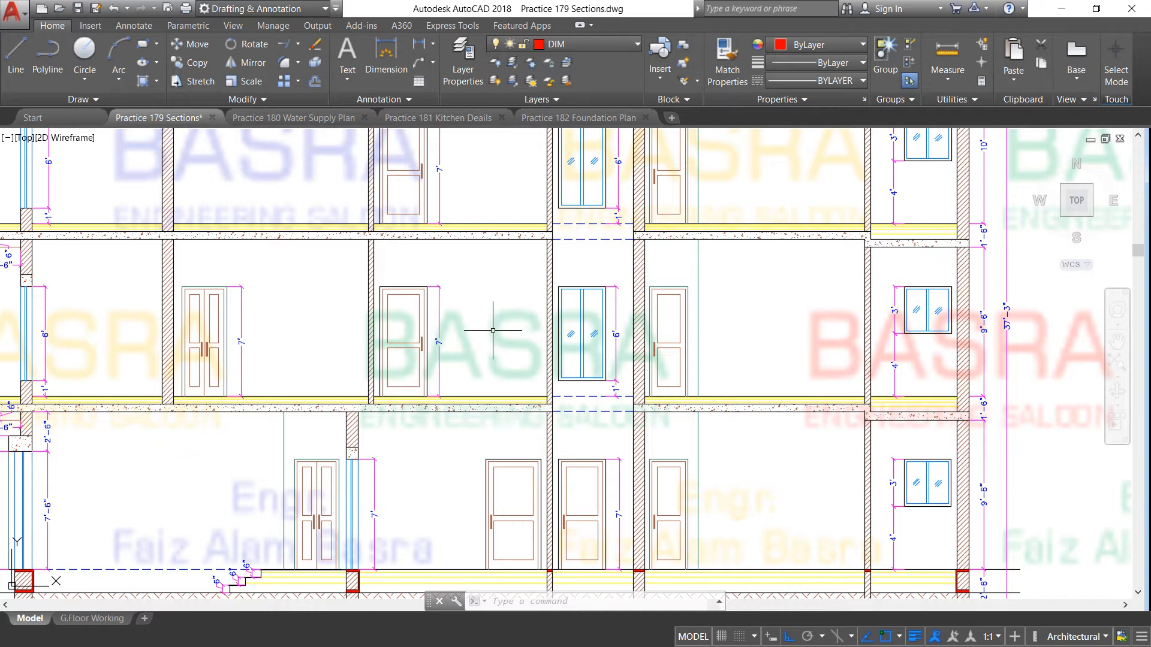
# Inspect the first-floor doors, the two-pane window beside the dashed slab opening and their height dimensions in the longer section
pyautogui.scroll(2, 558, 351)
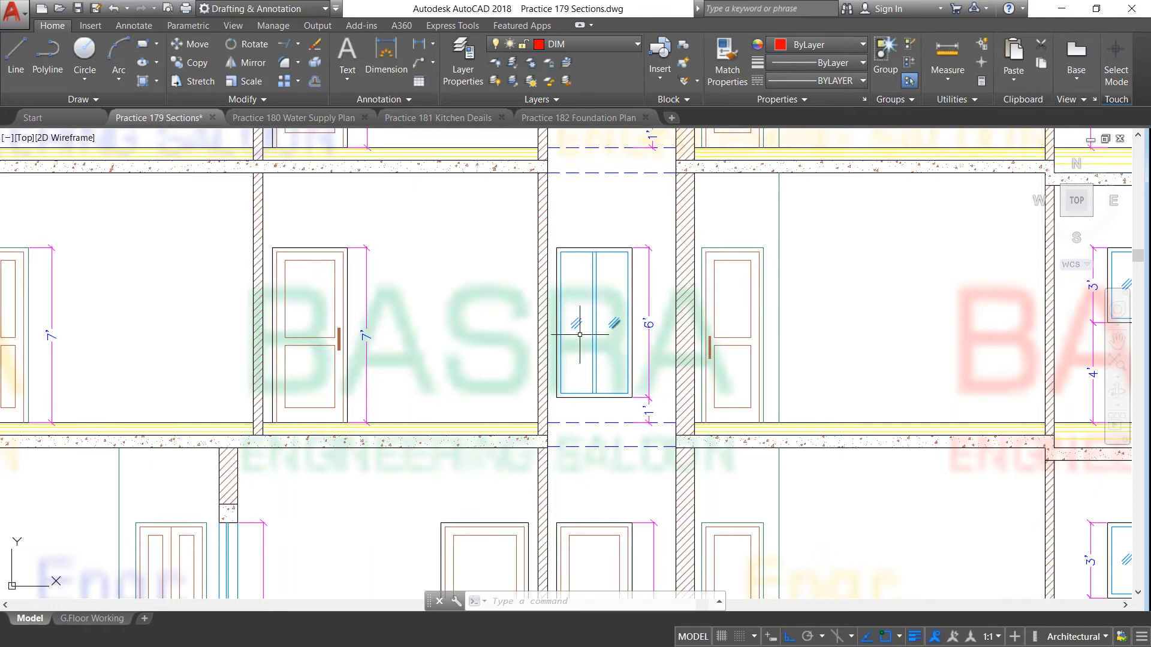
pyautogui.scroll(4, 580, 335)
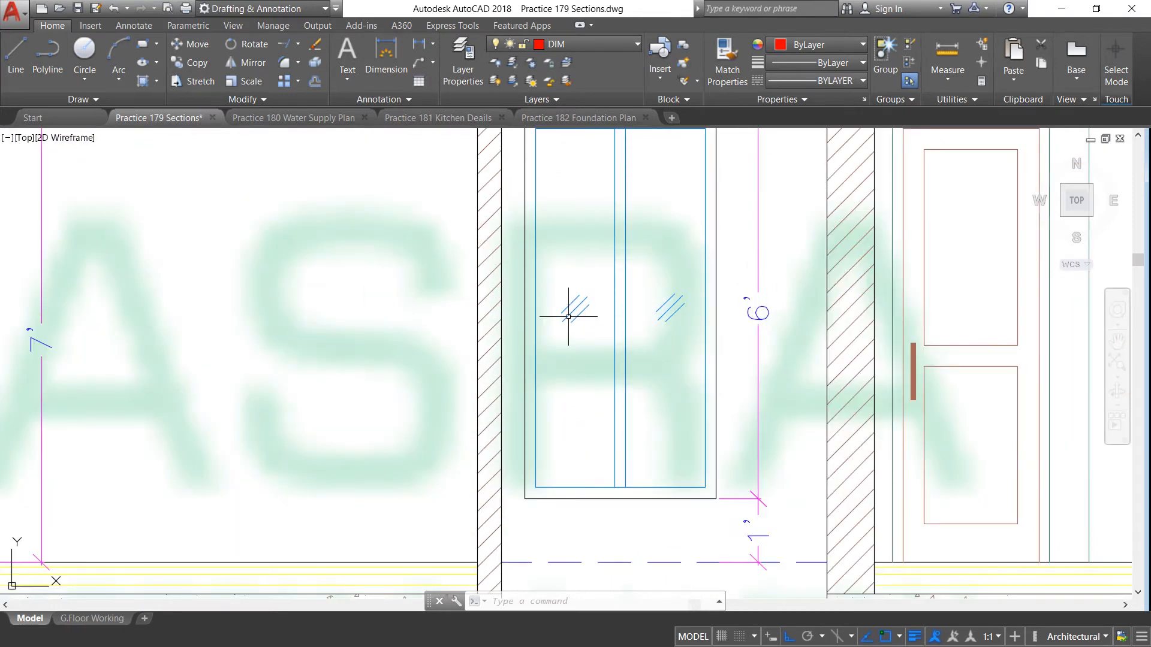
pyautogui.scroll(-4, 665, 319)
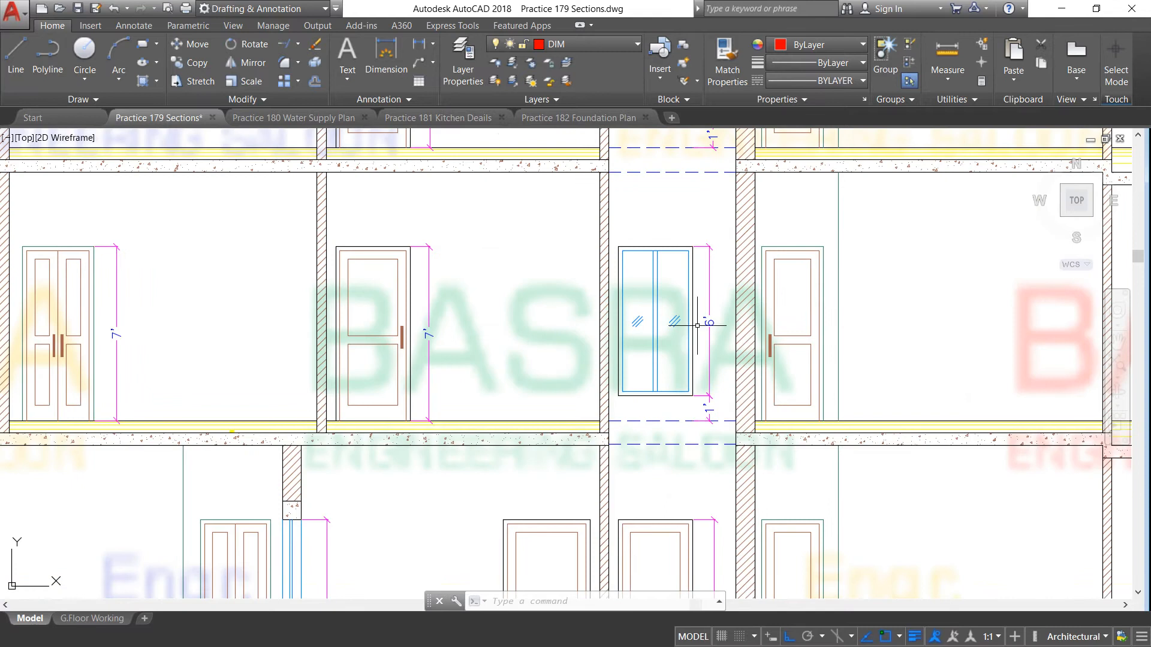
pyautogui.scroll(-3, 695, 325)
pyautogui.scroll(2, 593, 318)
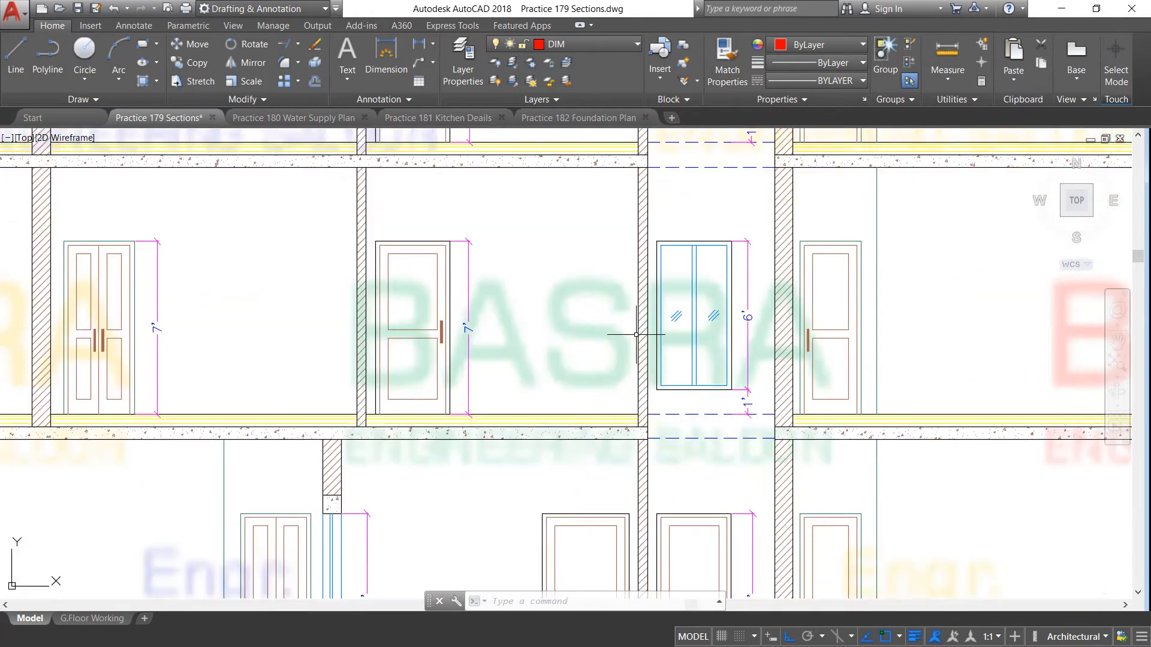
pyautogui.scroll(-4, 521, 336)
pyautogui.scroll(4, 452, 333)
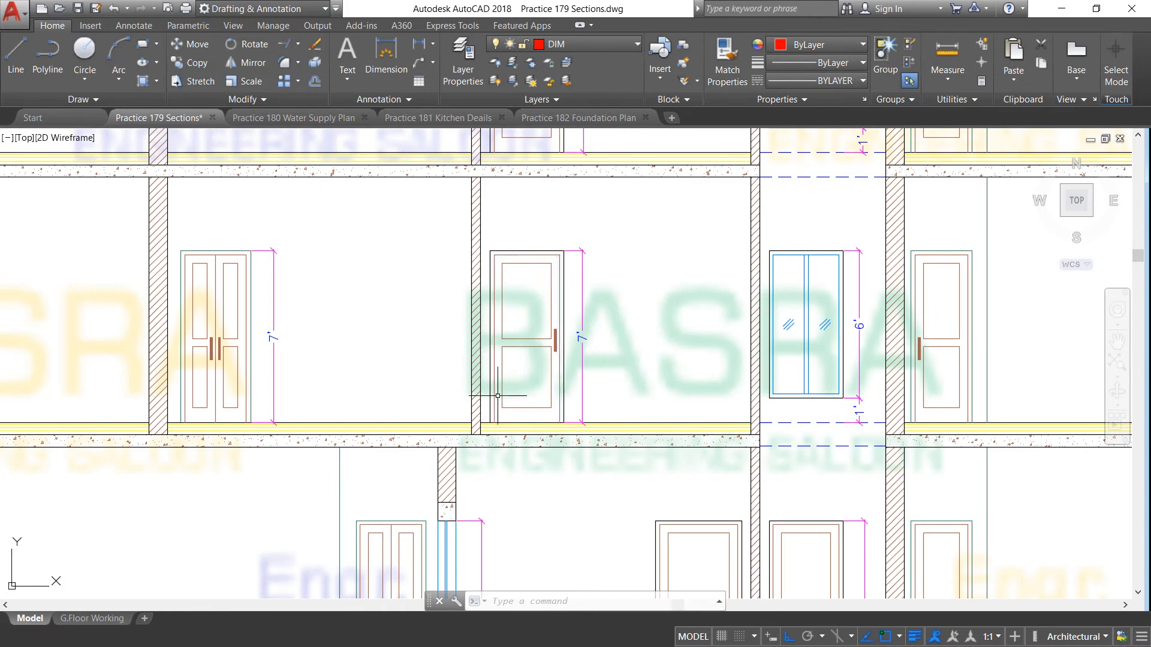
pyautogui.scroll(-2, 666, 358)
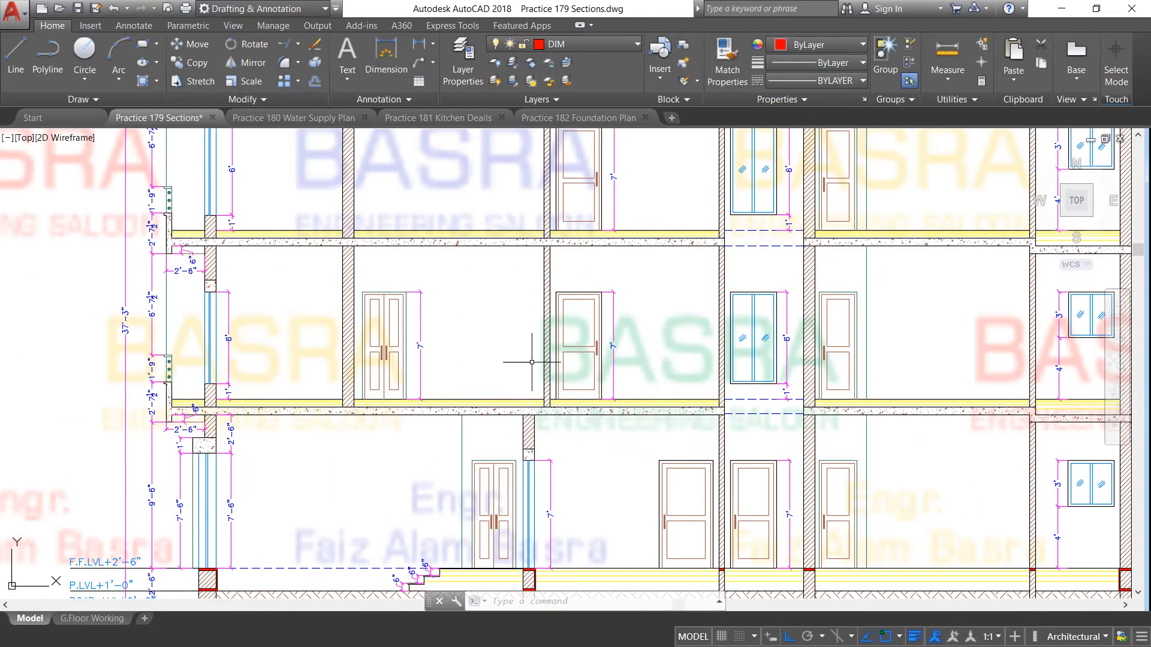
pyautogui.scroll(3, 340, 368)
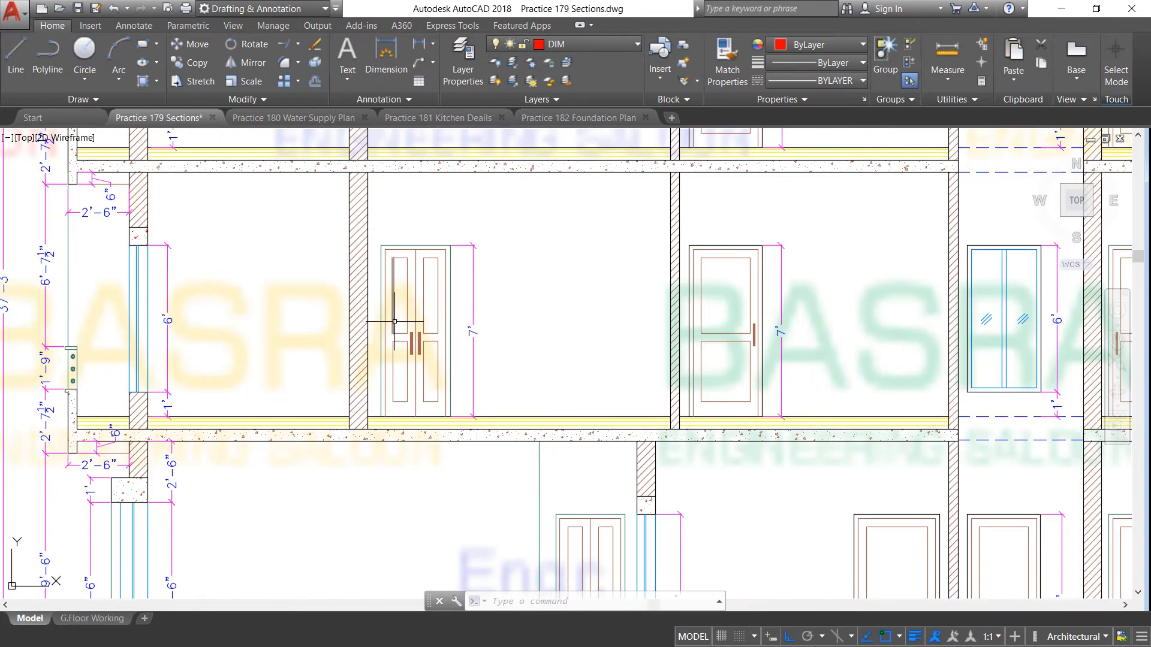
pyautogui.scroll(-3, 396, 320)
pyautogui.scroll(-3, 435, 287)
pyautogui.scroll(3, 461, 371)
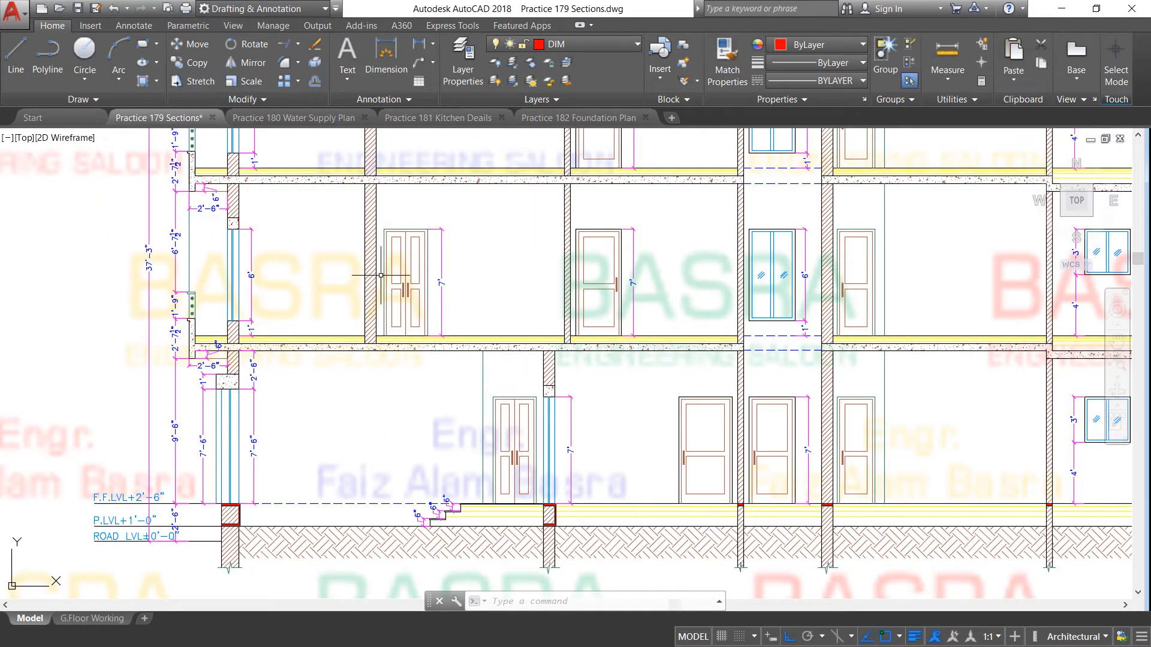
# Compare the longer section with the first and second floor working plans around the open terrace, bedroom and stair hall
pyautogui.scroll(-4, 493, 252)
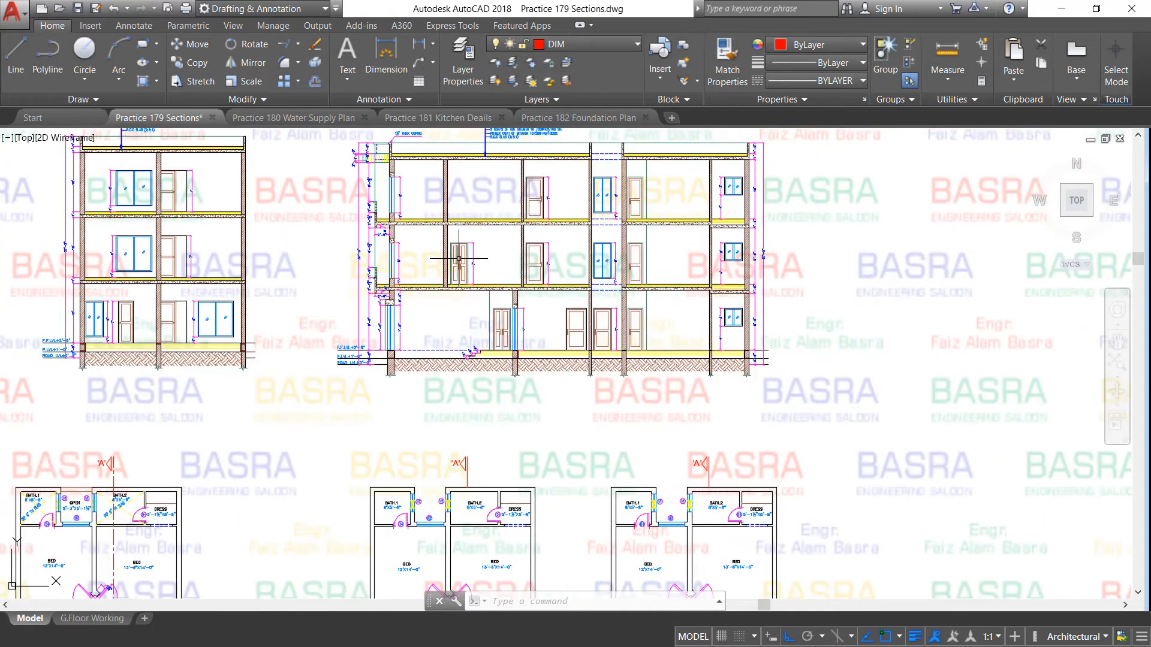
pyautogui.scroll(-3, 459, 259)
pyautogui.scroll(5, 455, 455)
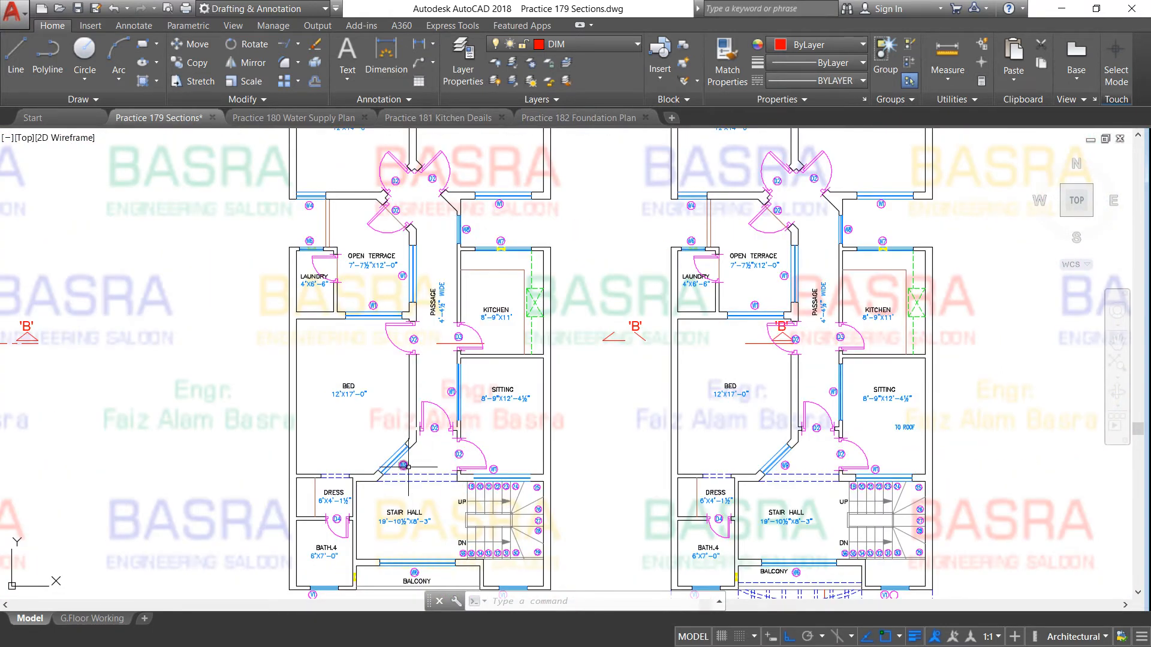
pyautogui.scroll(-2, 401, 462)
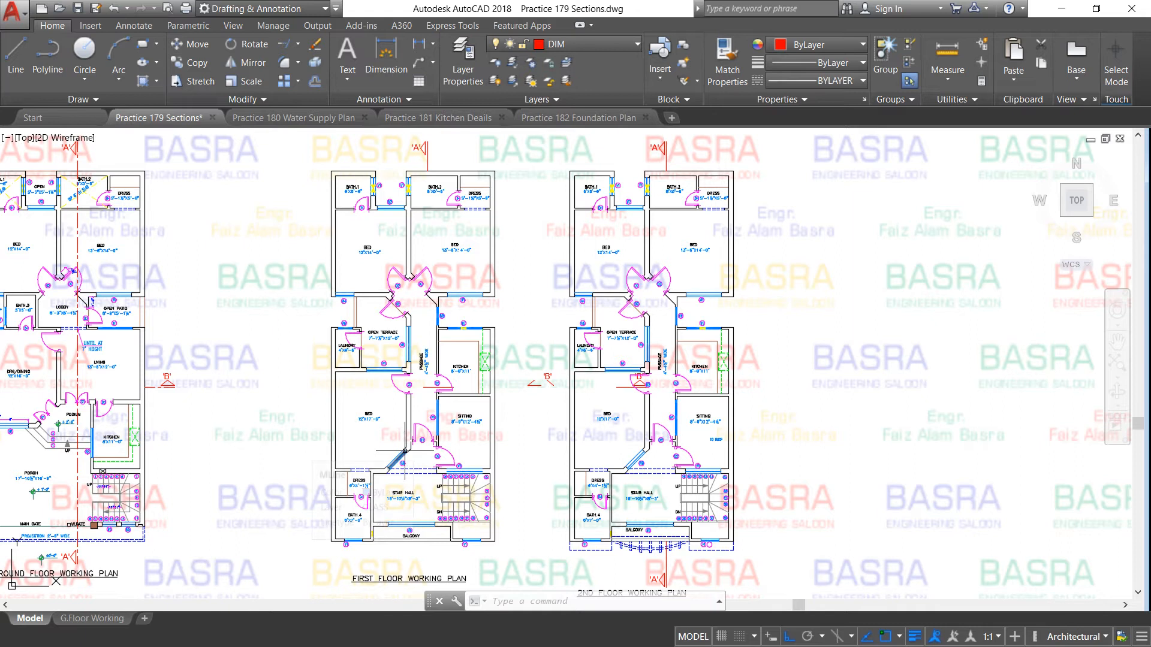
pyautogui.scroll(2, 404, 451)
pyautogui.scroll(-3, 404, 451)
pyautogui.scroll(3, 404, 450)
pyautogui.scroll(-3, 404, 450)
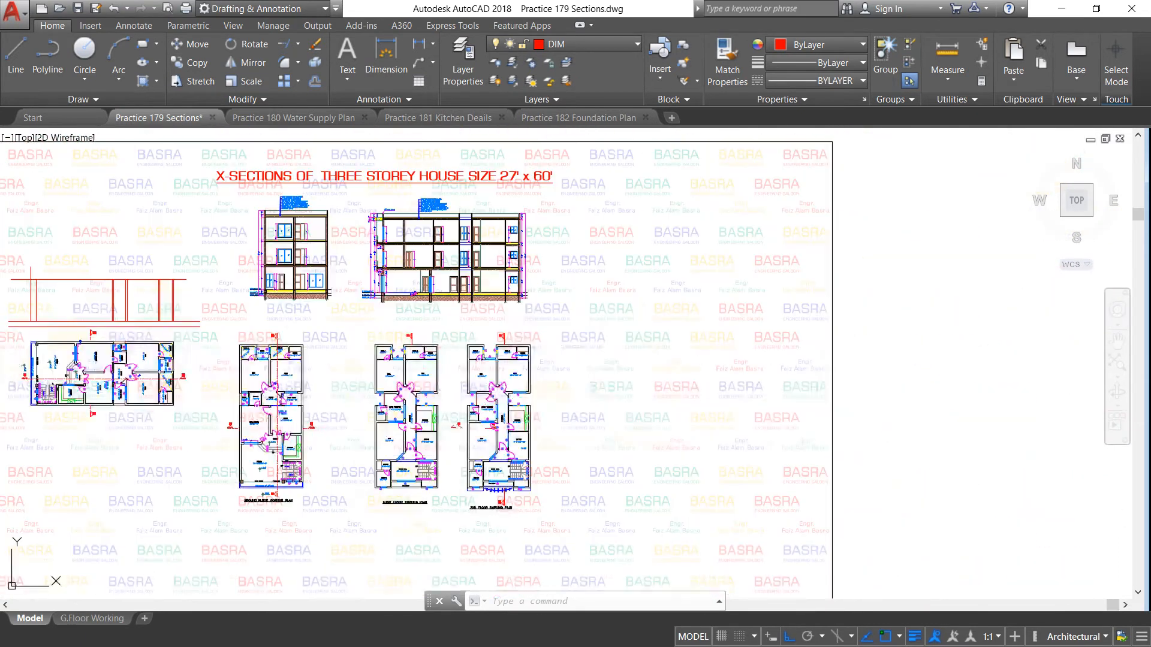
# Examine the front wall of the longer section, including the first-floor window, lintel, sill and balcony railing dimensions
pyautogui.scroll(2, 400, 243)
pyautogui.scroll(3, 413, 252)
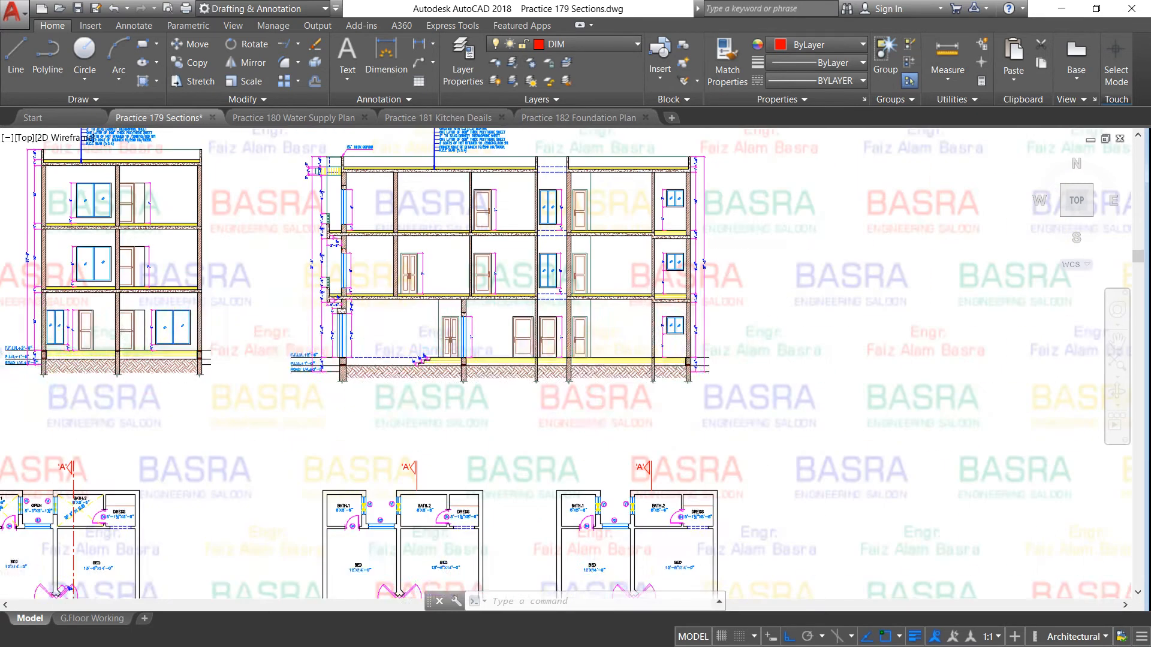
pyautogui.scroll(-1, 414, 266)
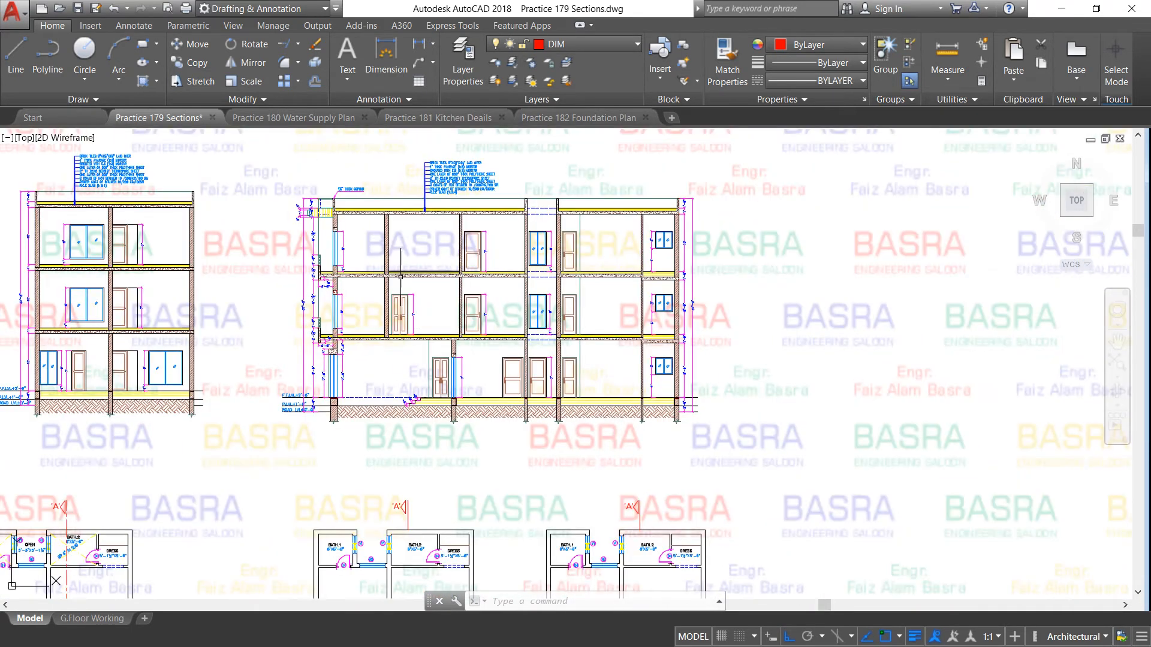
pyautogui.scroll(2, 400, 280)
pyautogui.scroll(-1, 400, 291)
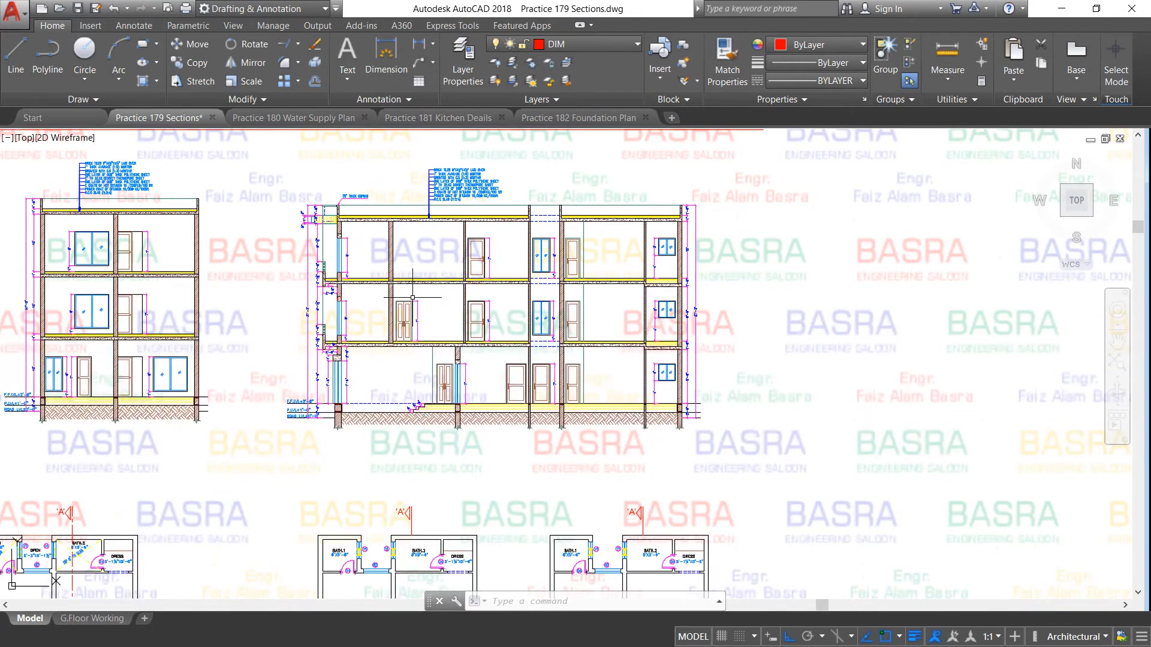
pyautogui.scroll(1, 410, 299)
pyautogui.scroll(2, 408, 301)
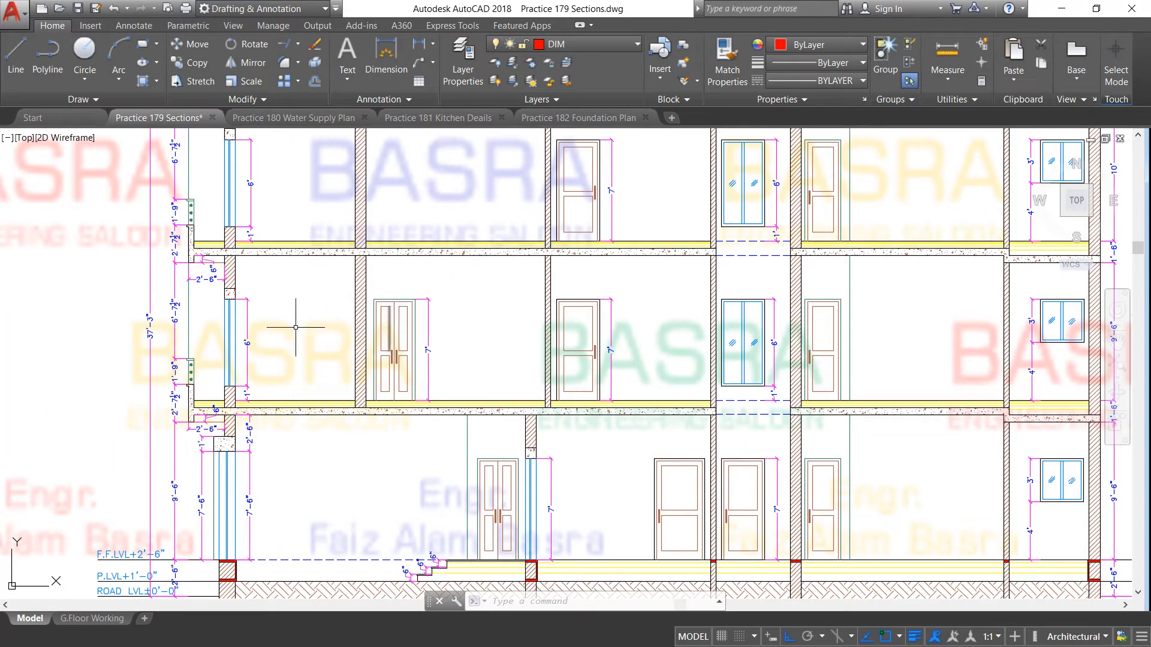
pyautogui.scroll(-2, 406, 321)
pyautogui.scroll(4, 298, 338)
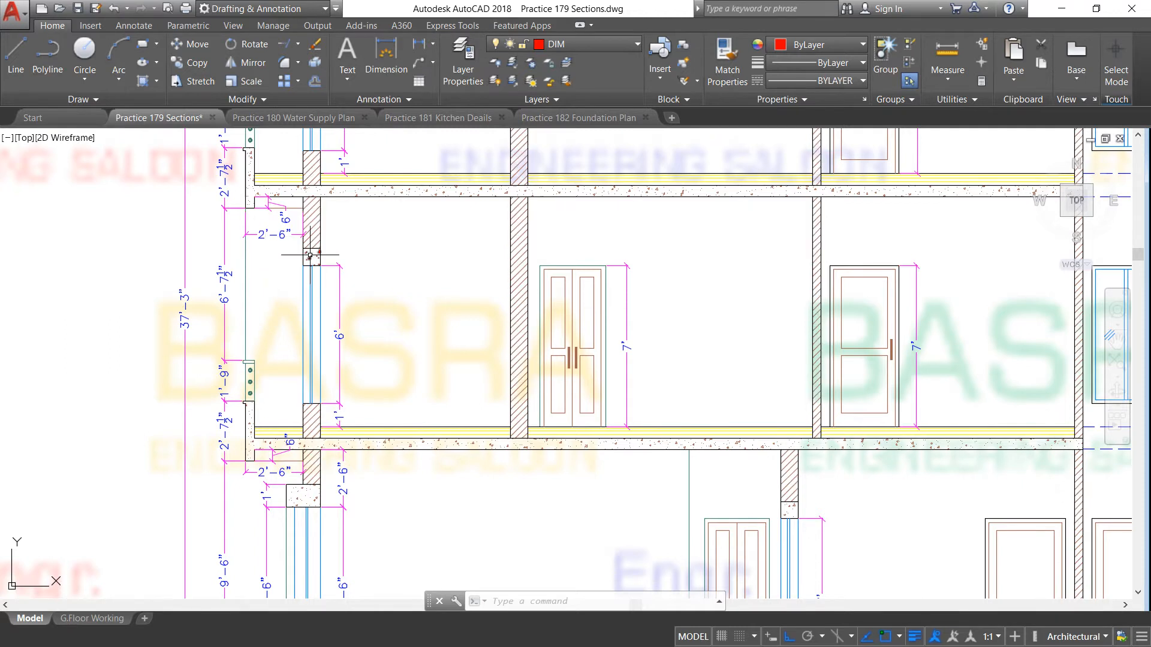
pyautogui.scroll(-3, 311, 238)
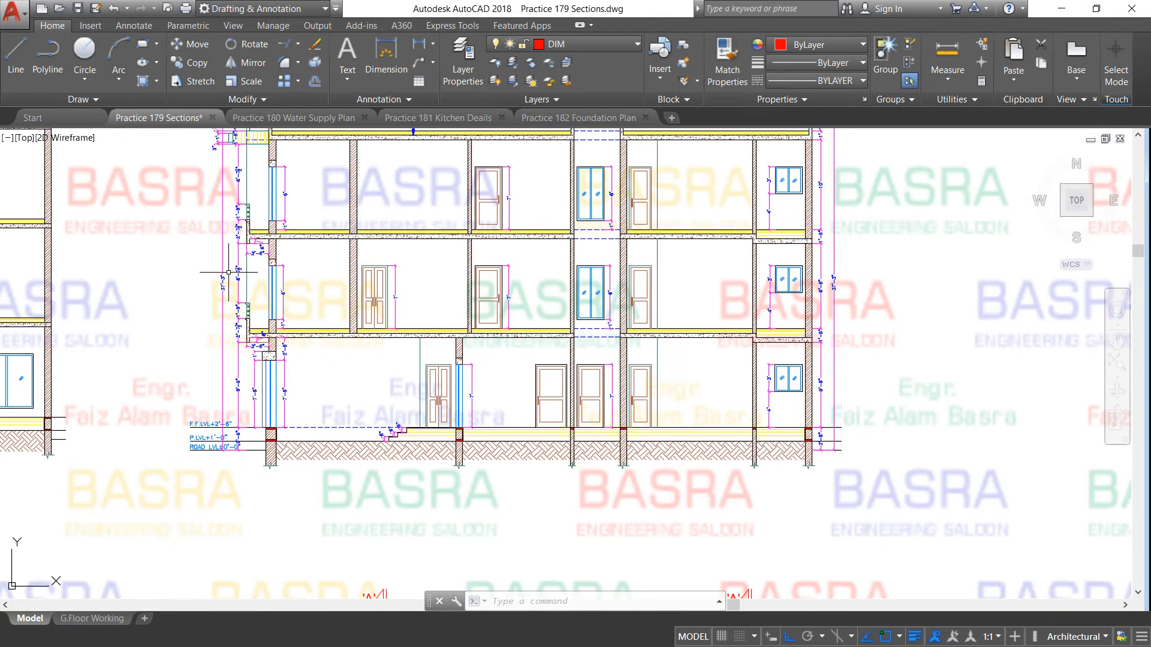
pyautogui.scroll(1, 239, 274)
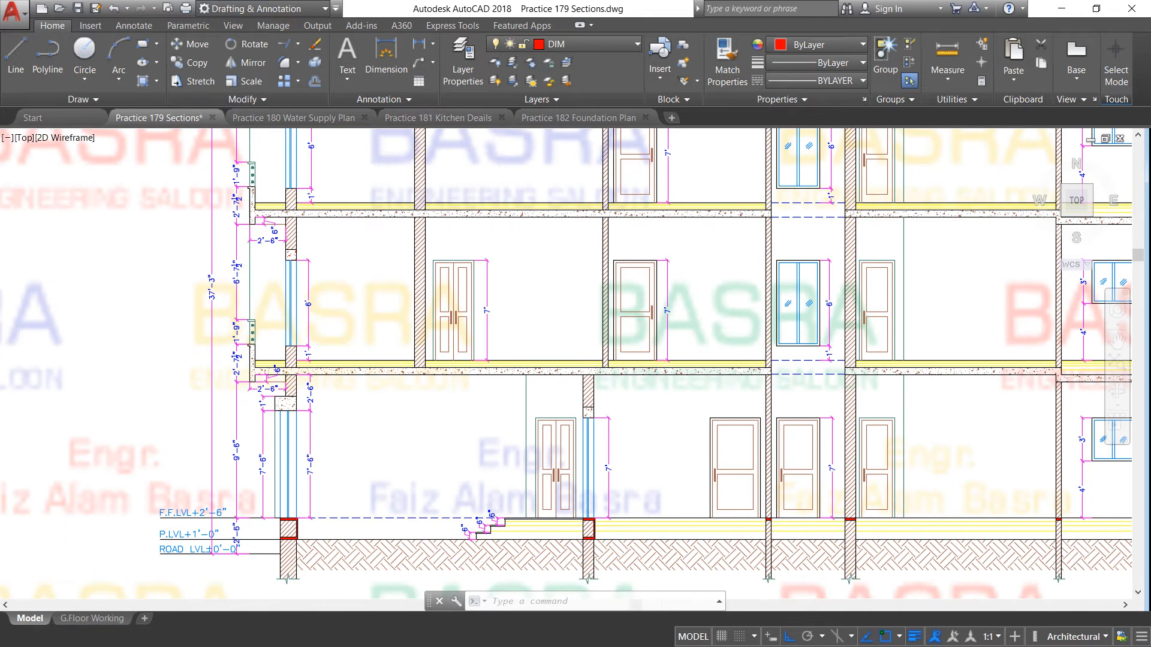
pyautogui.scroll(2, 244, 274)
pyautogui.scroll(2, 243, 278)
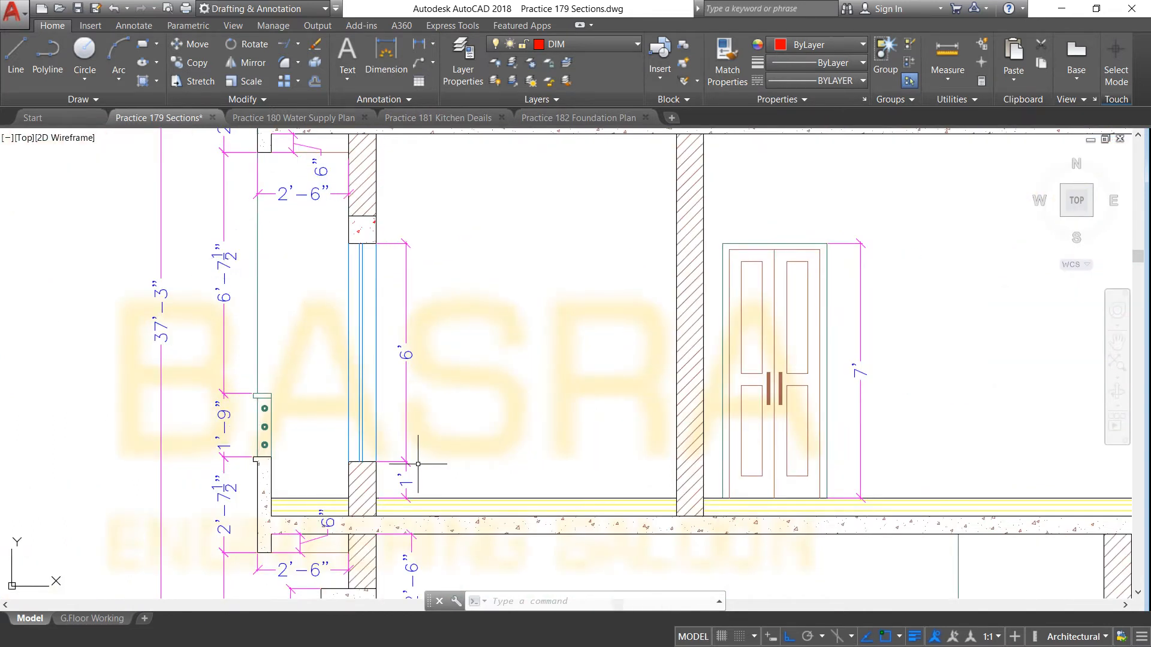
pyautogui.scroll(-3, 259, 264)
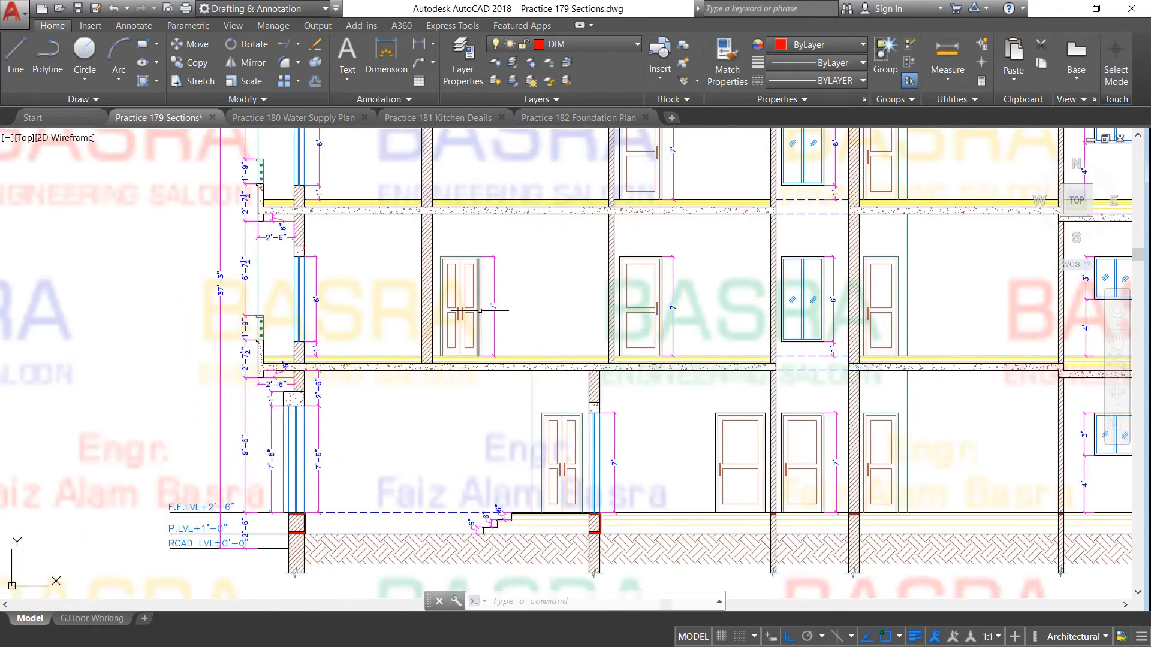
# Review the middle and rear bays of the longer section, checking doors, windows and floor slabs on the upper storeys
pyautogui.scroll(-2, 486, 306)
pyautogui.scroll(2, 527, 303)
pyautogui.scroll(2, 701, 309)
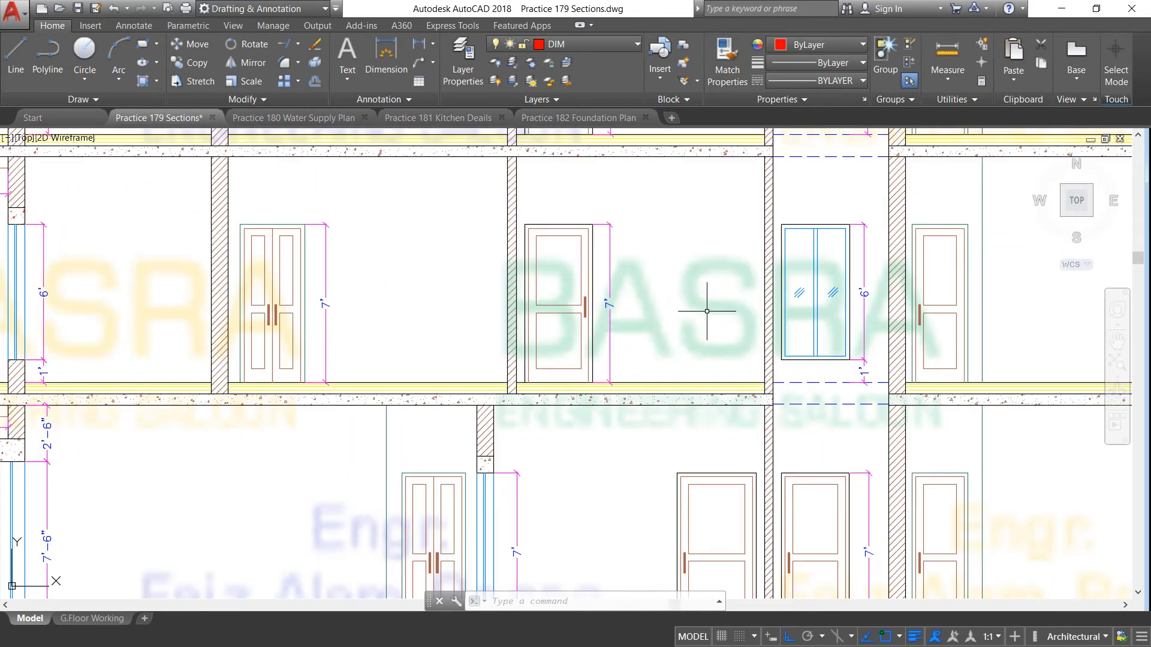
pyautogui.scroll(-3, 618, 307)
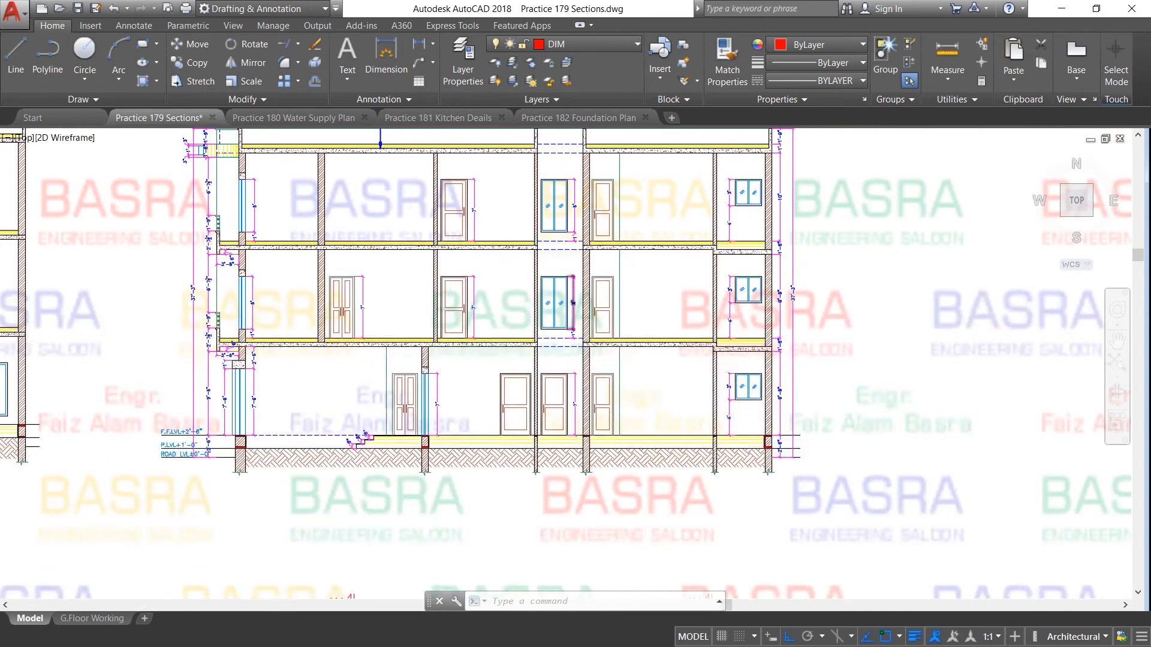
pyautogui.scroll(3, 572, 314)
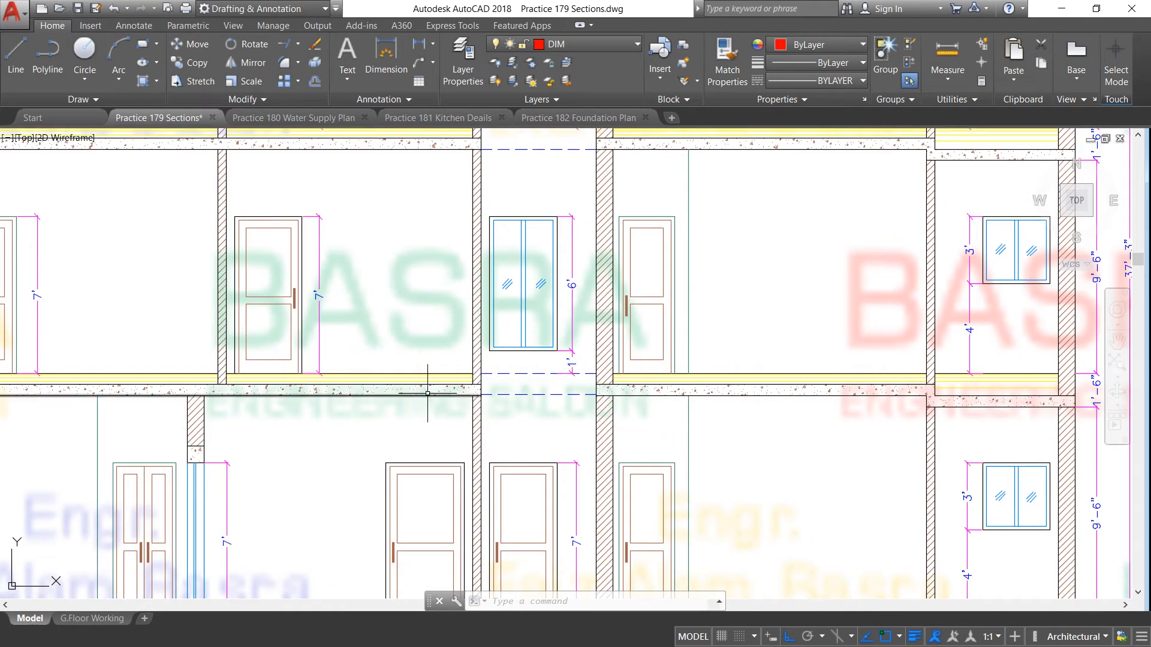
pyautogui.scroll(-4, 400, 399)
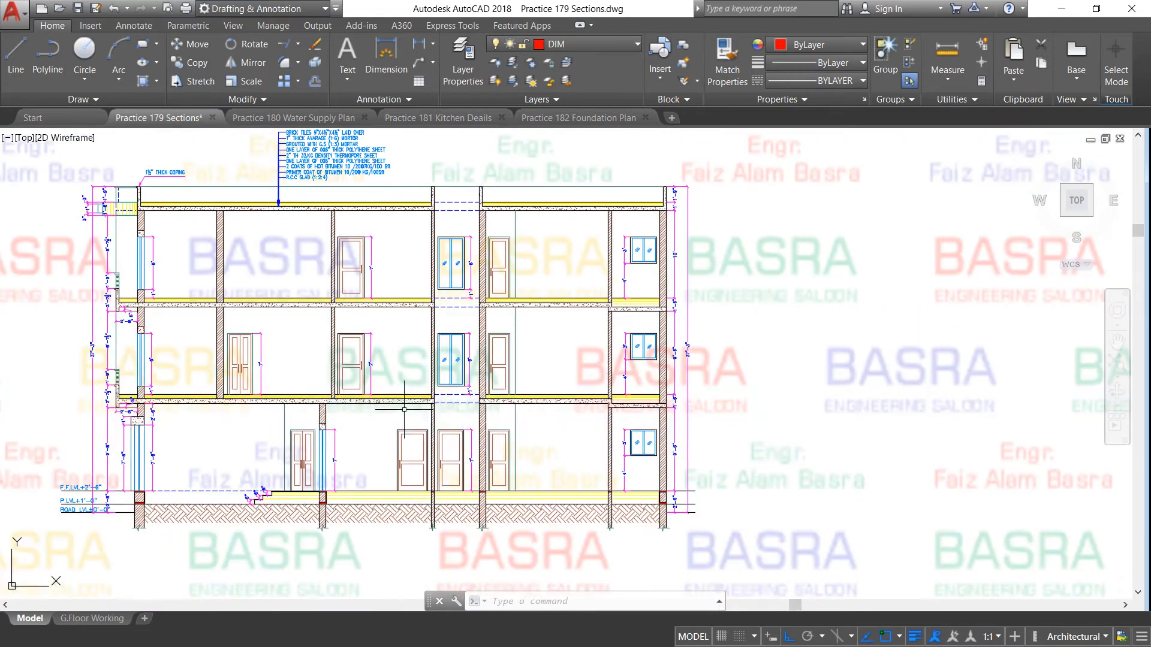
pyautogui.scroll(4, 441, 298)
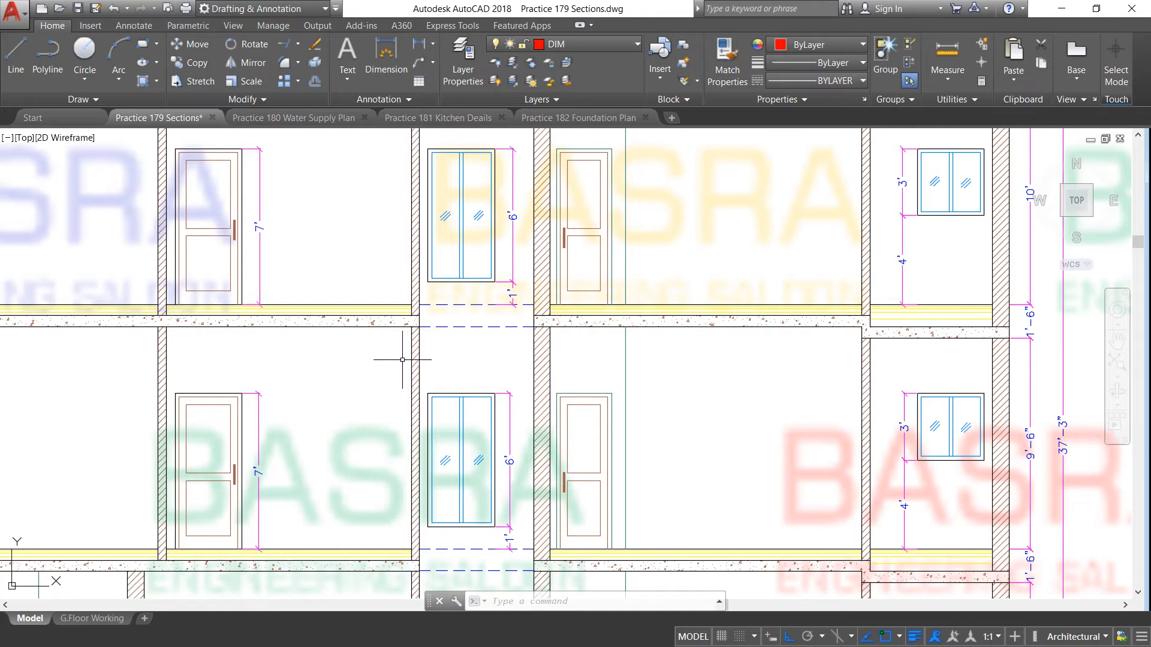
pyautogui.scroll(-2, 420, 373)
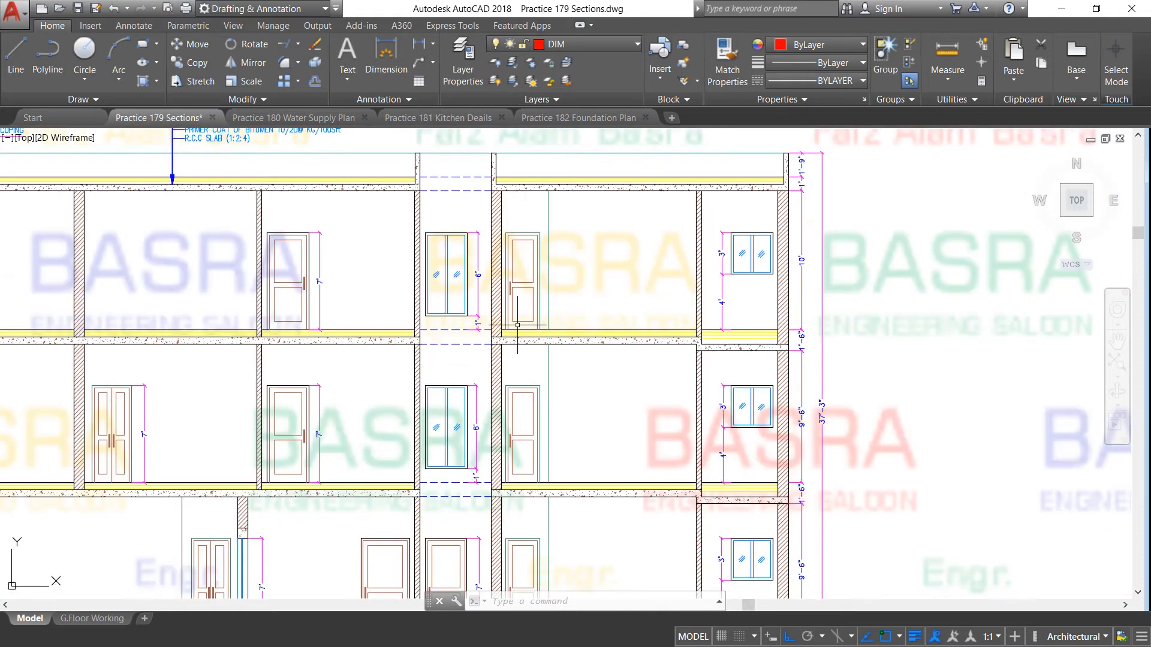
# Examine the rear bay of the longer section, including upper-storey window and sill heights, the sunken slab, roof slab and parapet dimensions
pyautogui.scroll(2, 728, 267)
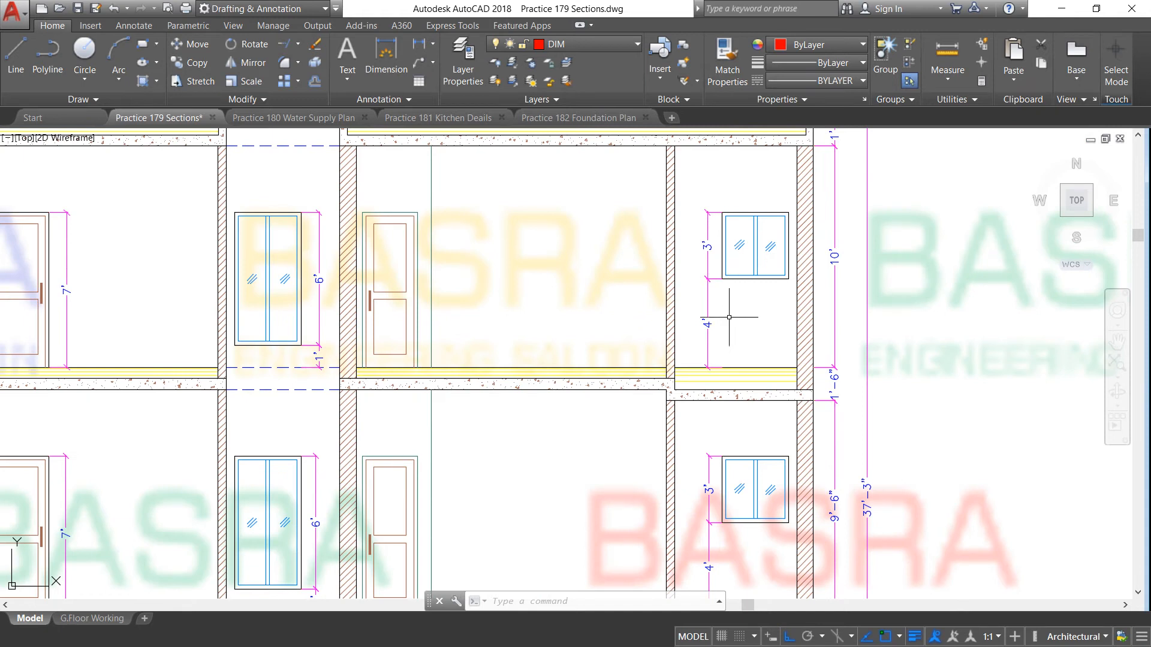
pyautogui.scroll(-2, 729, 318)
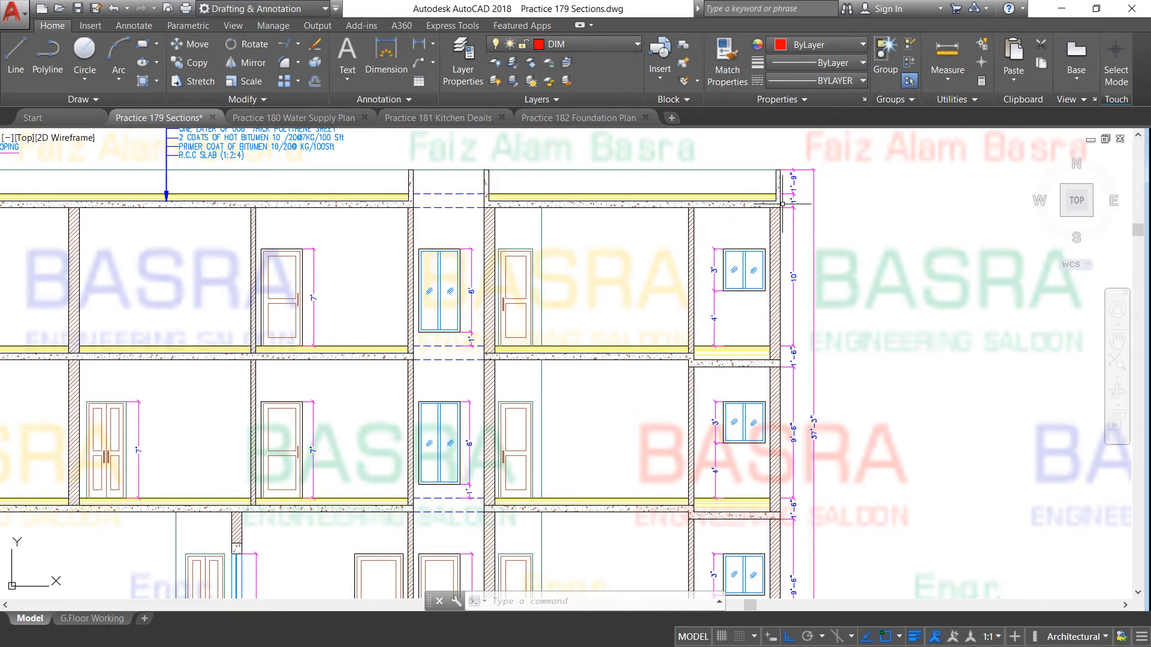
pyautogui.scroll(2, 776, 174)
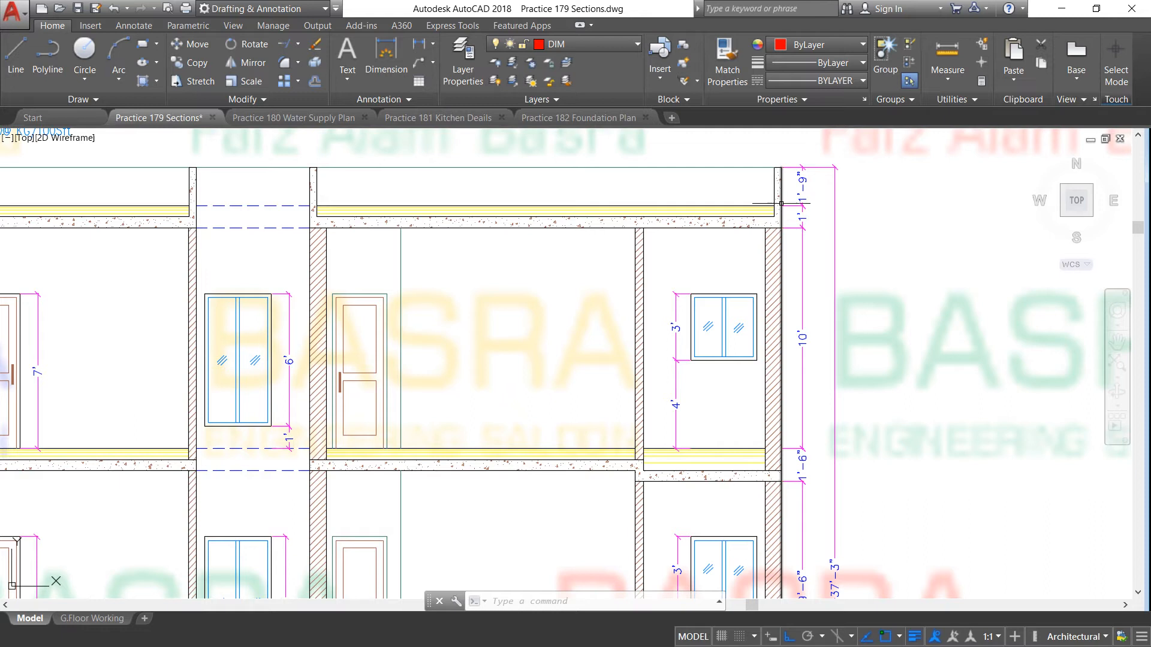
pyautogui.scroll(2, 773, 205)
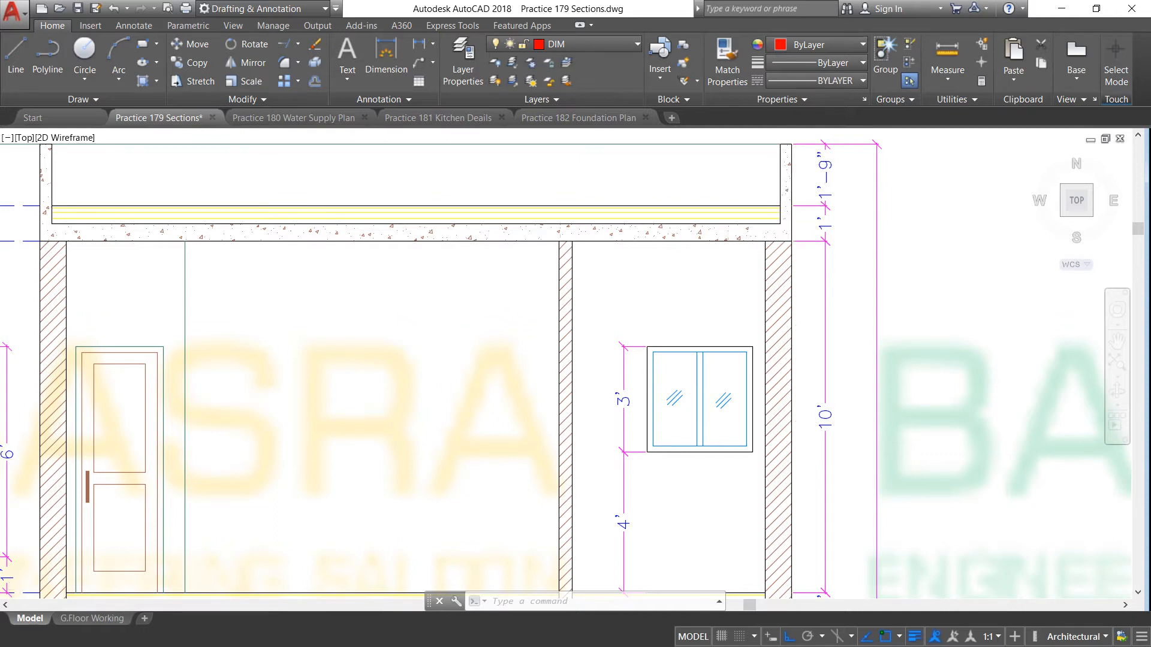
pyautogui.scroll(-4, 828, 169)
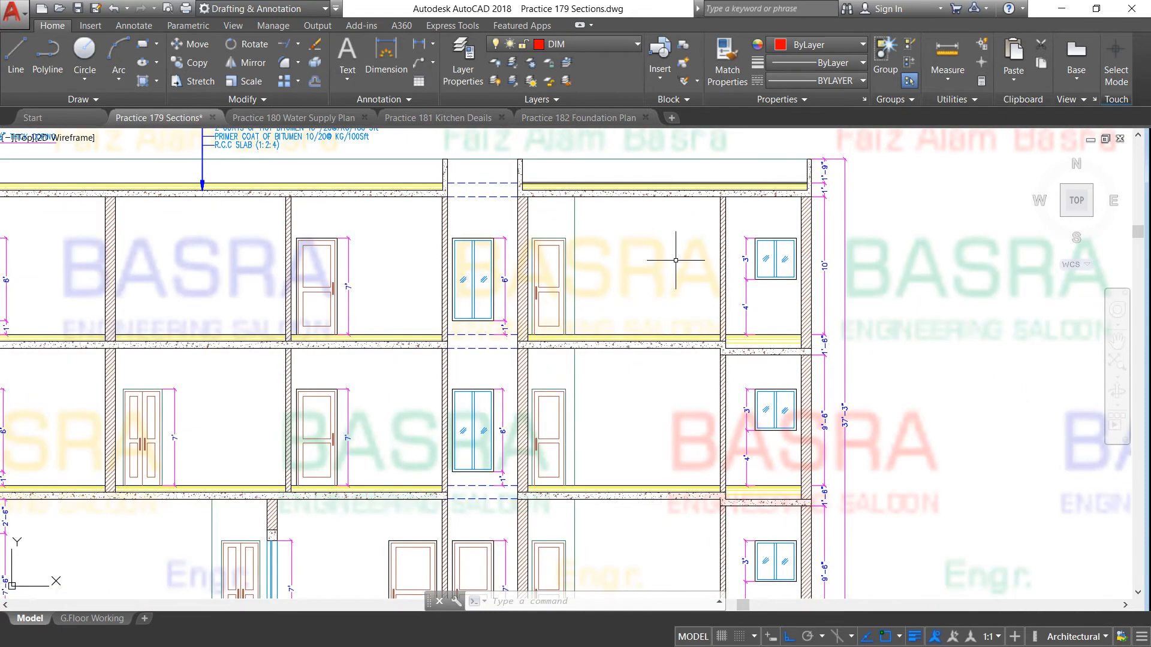
pyautogui.scroll(2, 741, 274)
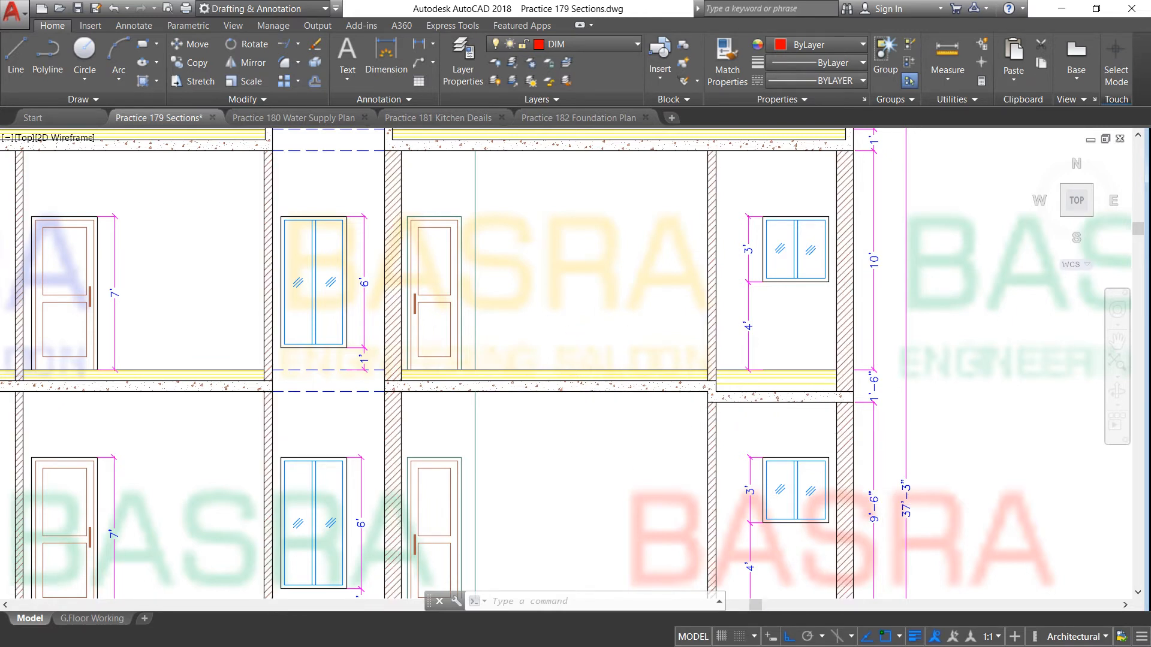
pyautogui.scroll(-4, 597, 359)
# Add an aligned dimension to the first-floor vertical line beside the single door in the bay behind the slab opening
pyautogui.scroll(2, 597, 396)
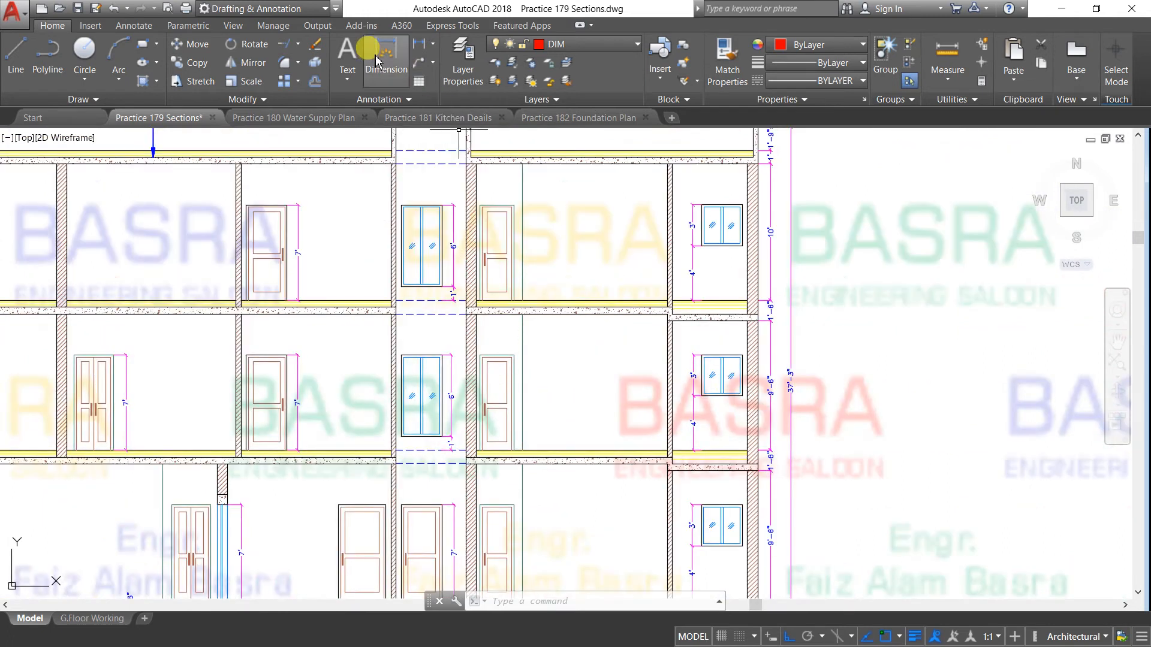
pyautogui.click(431, 44)
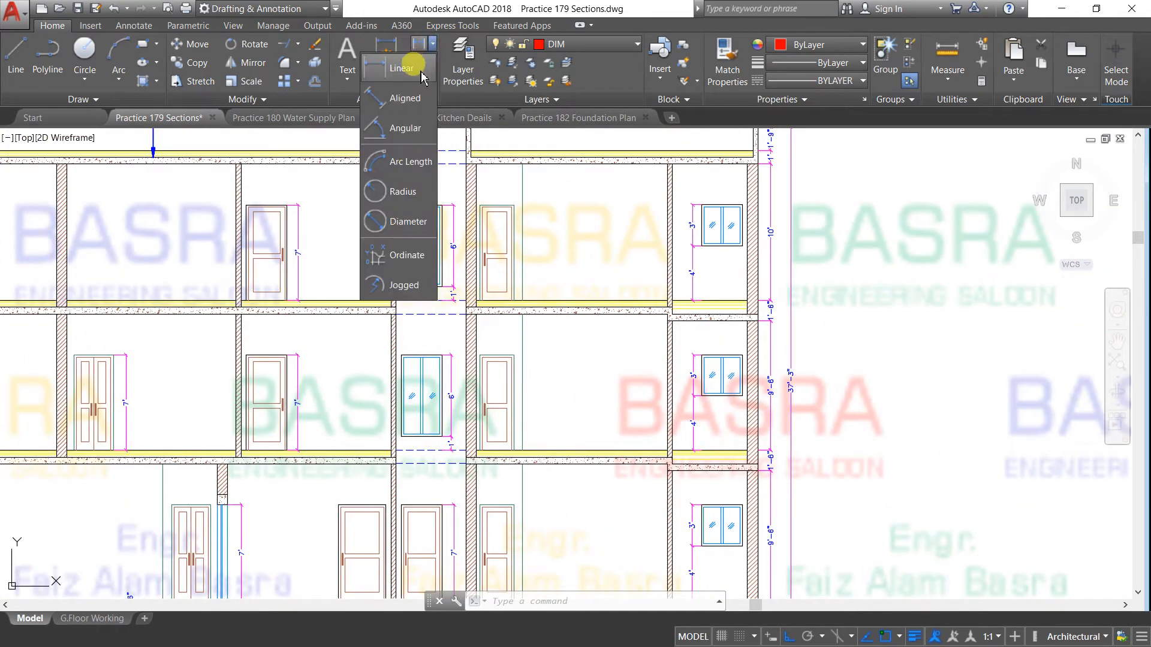
pyautogui.click(389, 98)
pyautogui.scroll(3, 542, 328)
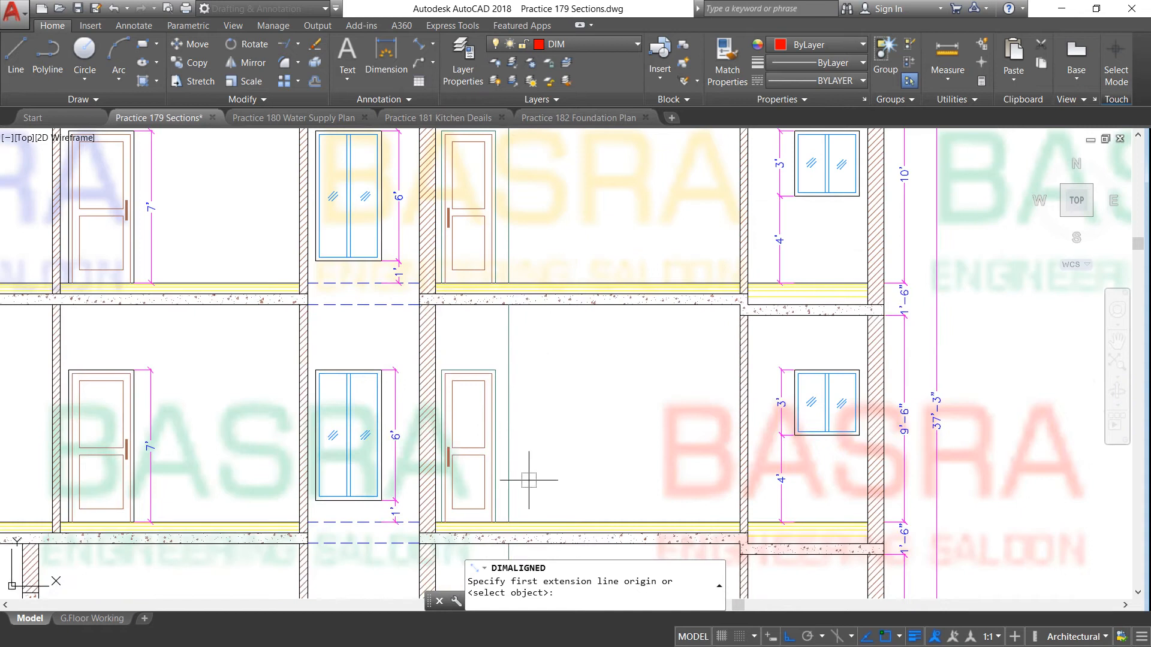
pyautogui.rightClick(535, 460)
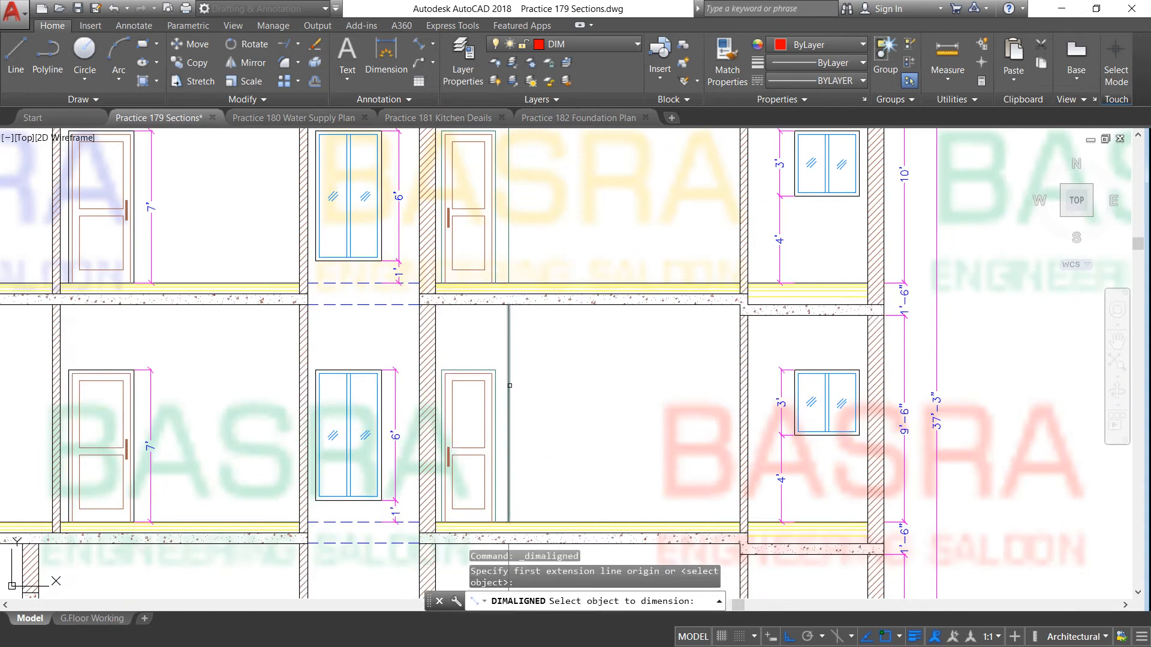
pyautogui.click(511, 386)
pyautogui.click(542, 386)
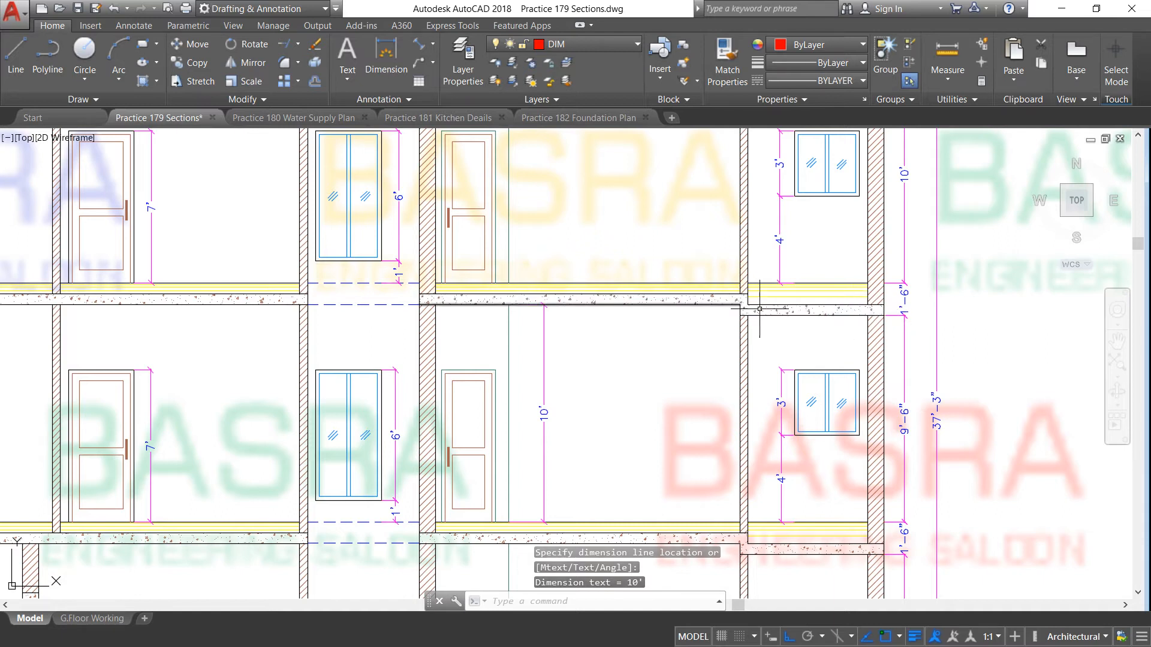
# Review the rear storey height dimensions, second-floor doors and windows, and the roof slab and parapets around the dashed opening
pyautogui.scroll(-5, 698, 311)
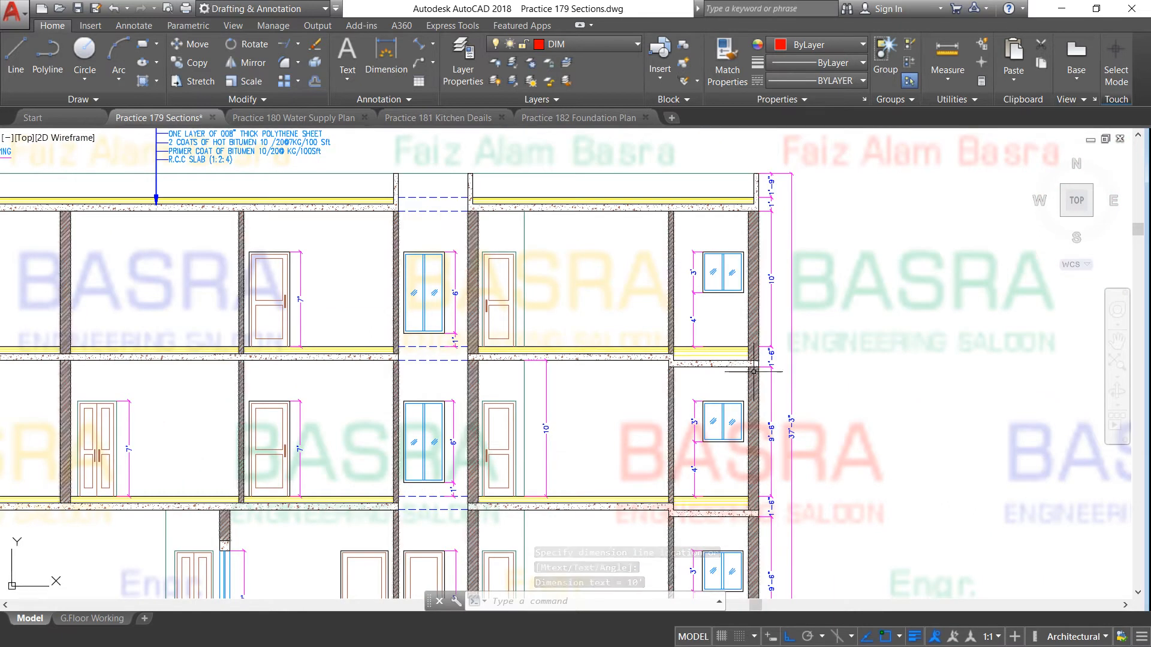
pyautogui.scroll(5, 755, 272)
pyautogui.scroll(4, 755, 273)
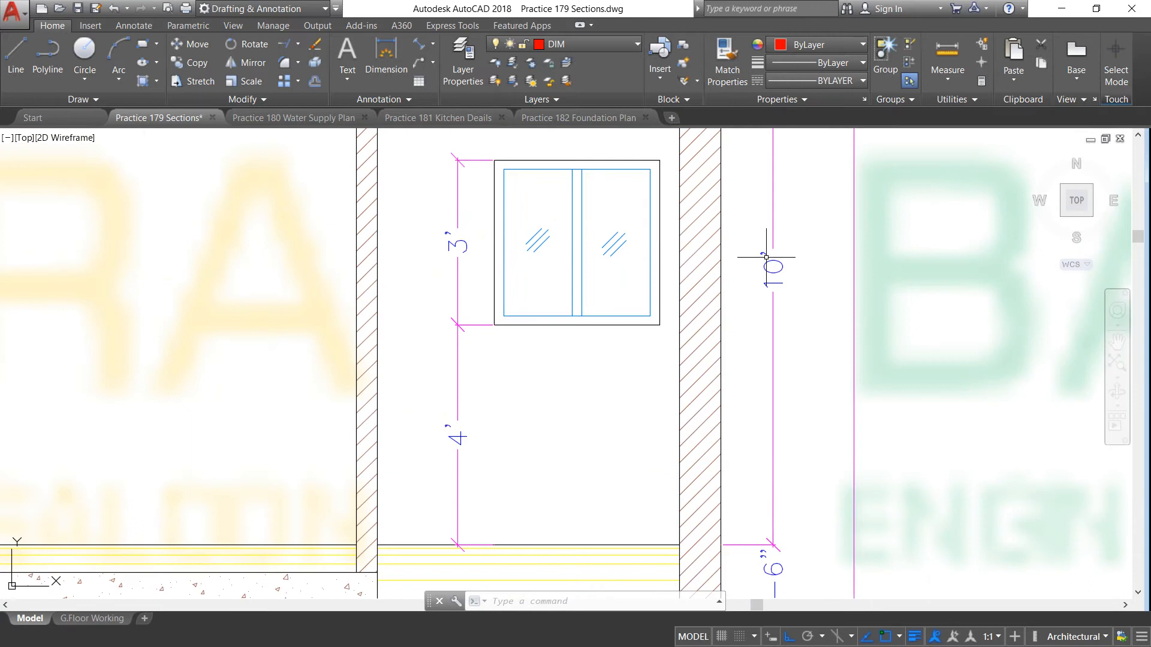
pyautogui.scroll(-6, 804, 296)
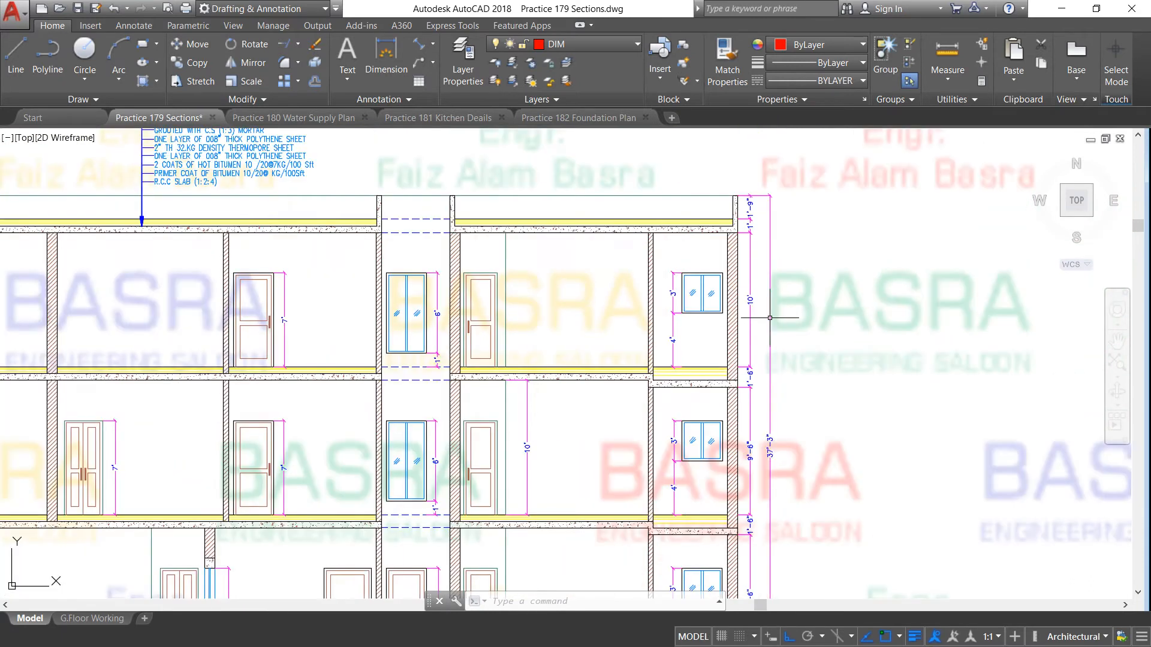
pyautogui.scroll(2, 515, 324)
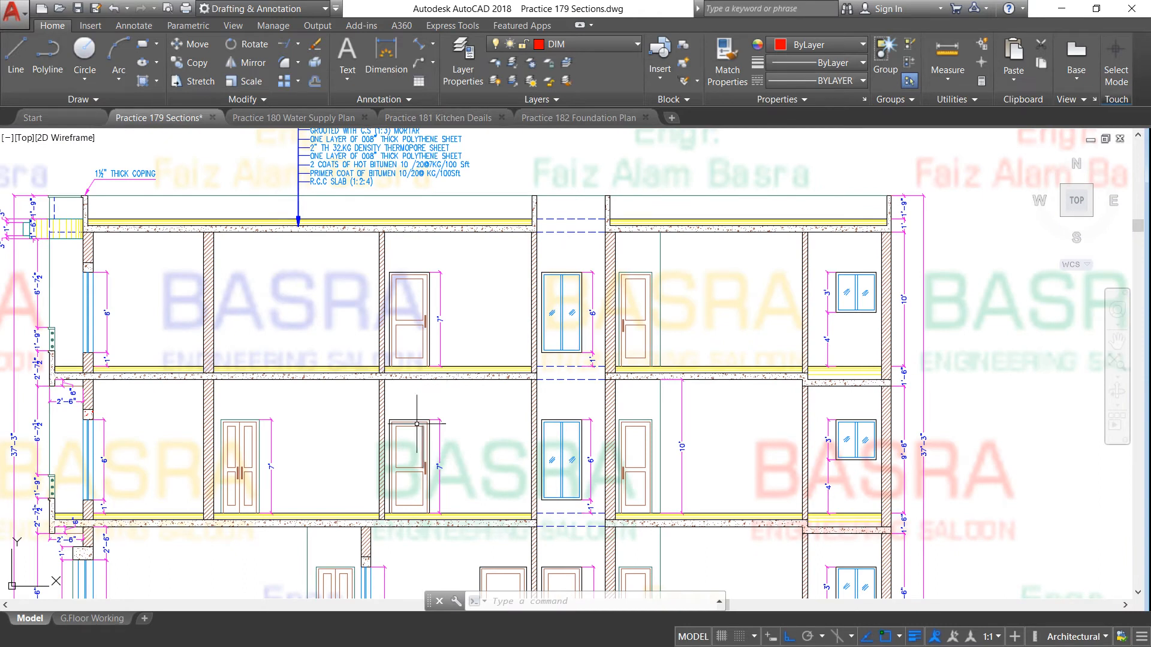
pyautogui.scroll(2, 575, 360)
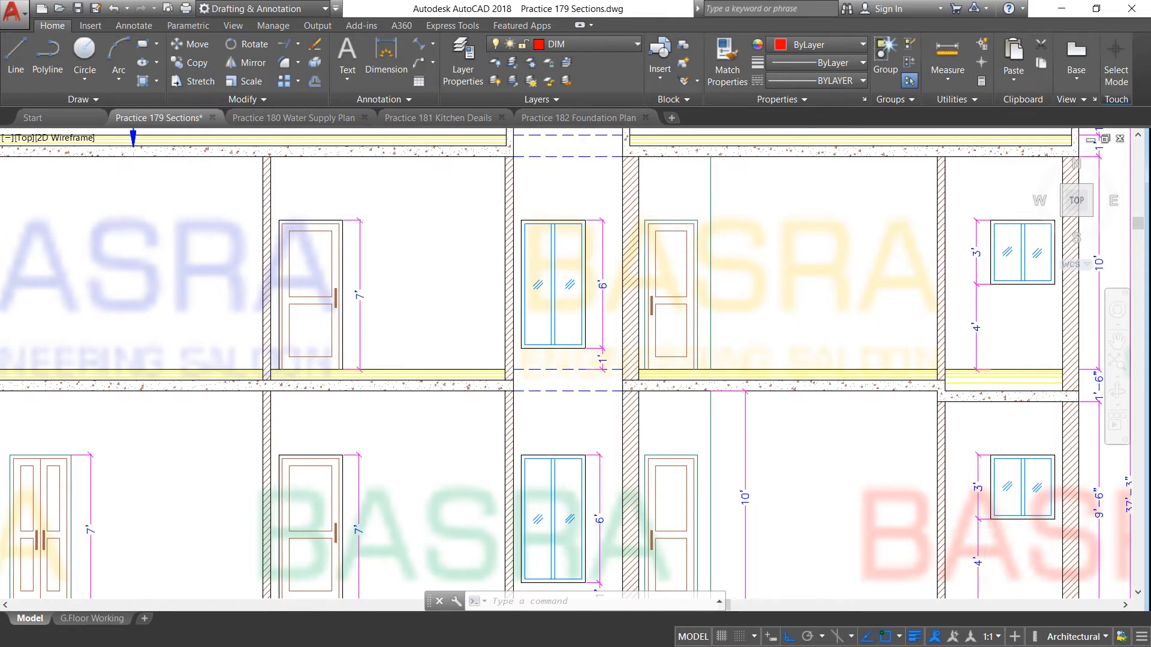
pyautogui.scroll(-2, 559, 393)
pyautogui.scroll(2, 559, 211)
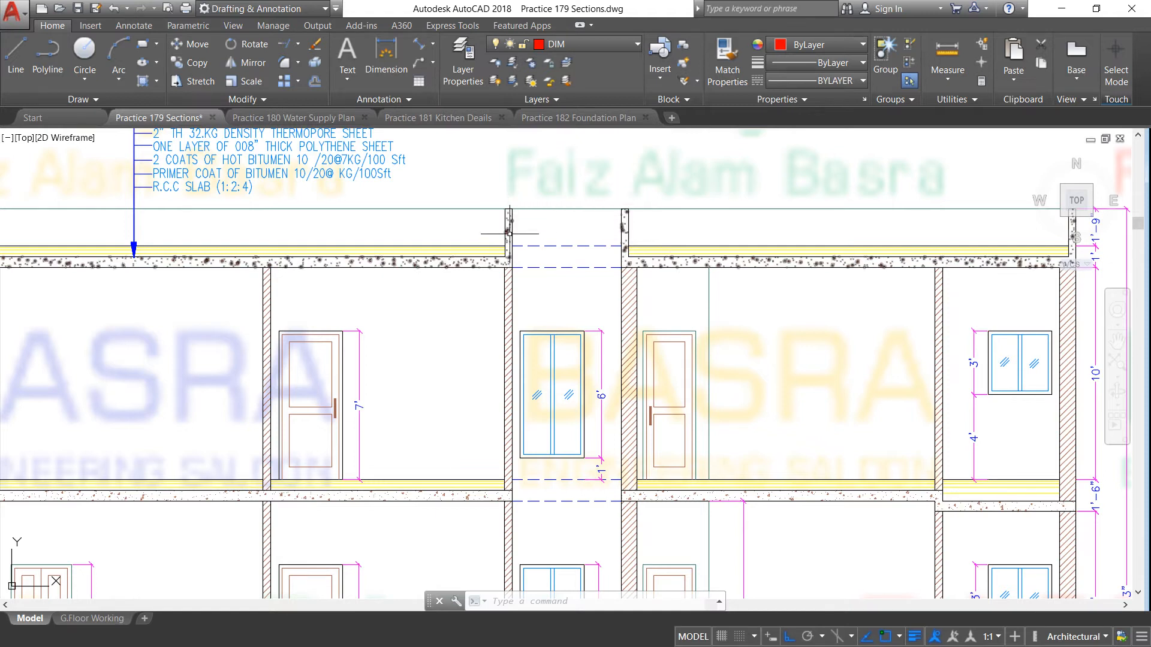
# Compare the longer section with the first and second floor working plans along the rear bath recess, bedrooms, open terrace and passage
pyautogui.scroll(-9, 510, 218)
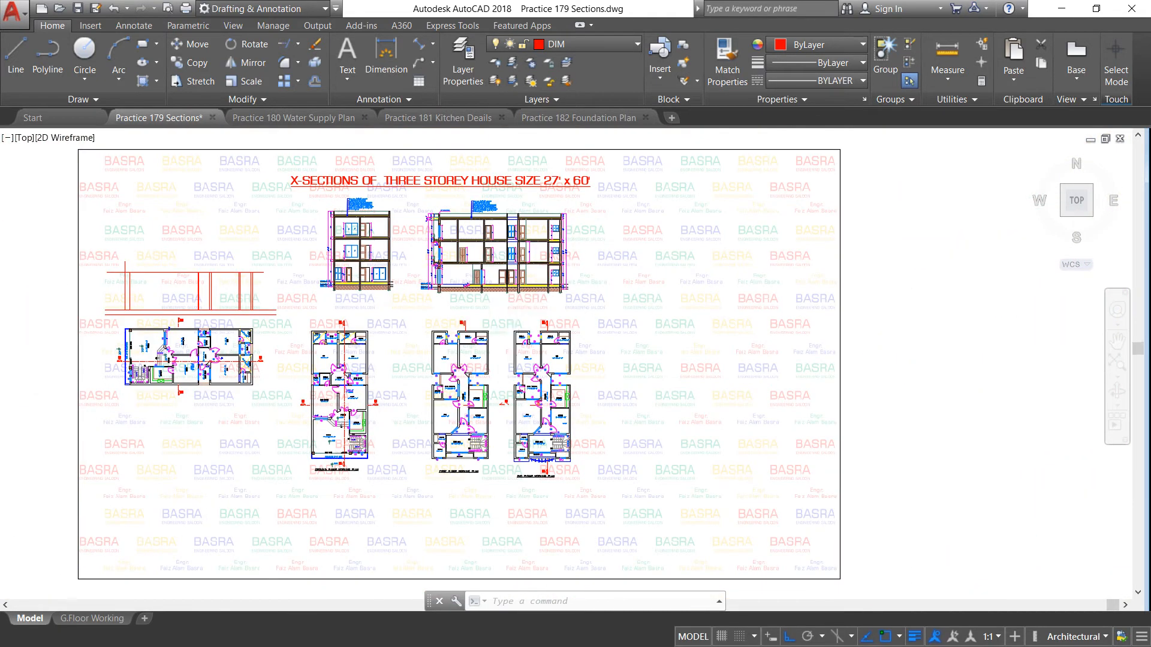
pyautogui.scroll(8, 528, 337)
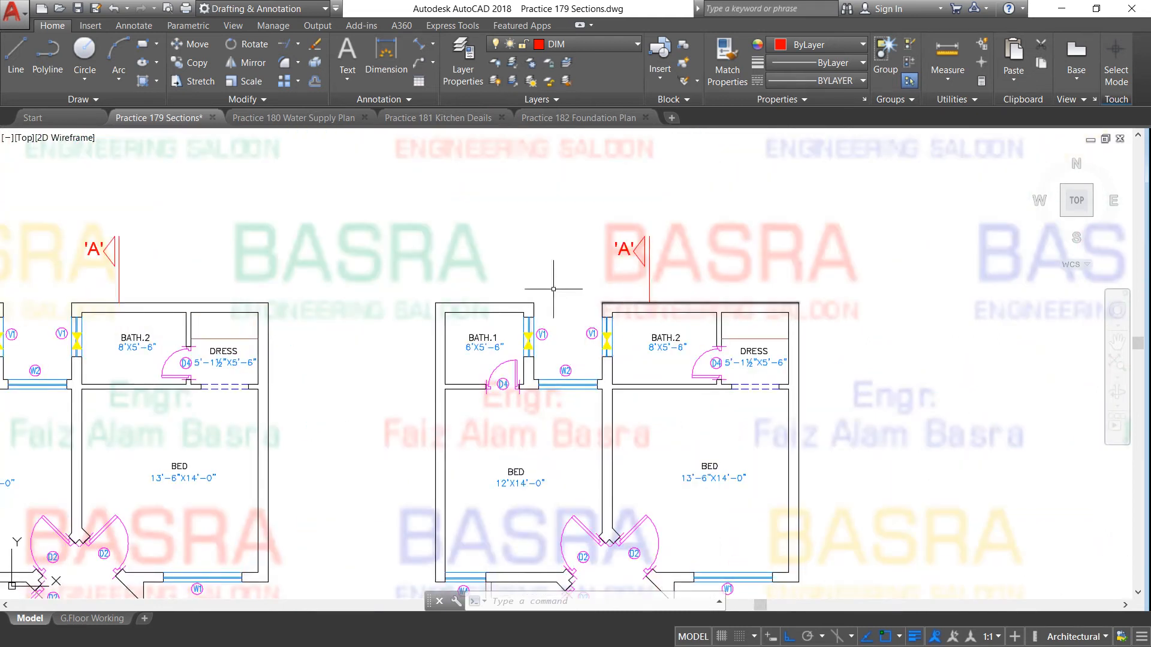
pyautogui.scroll(-6, 553, 289)
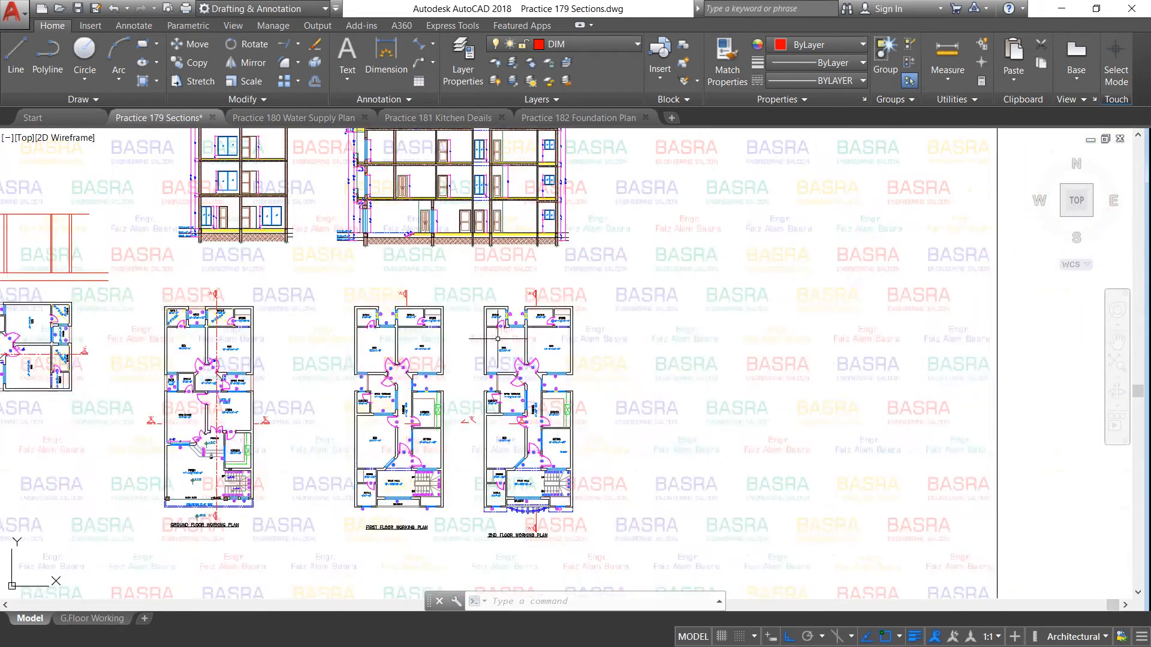
pyautogui.scroll(4, 550, 429)
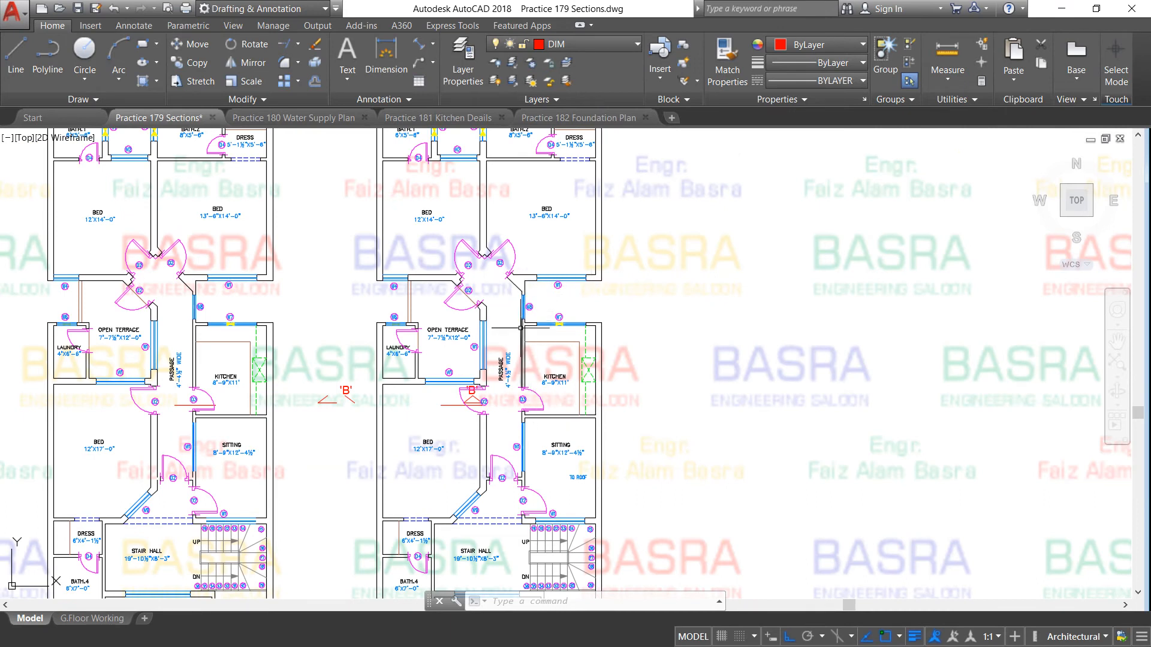
pyautogui.scroll(-2, 515, 325)
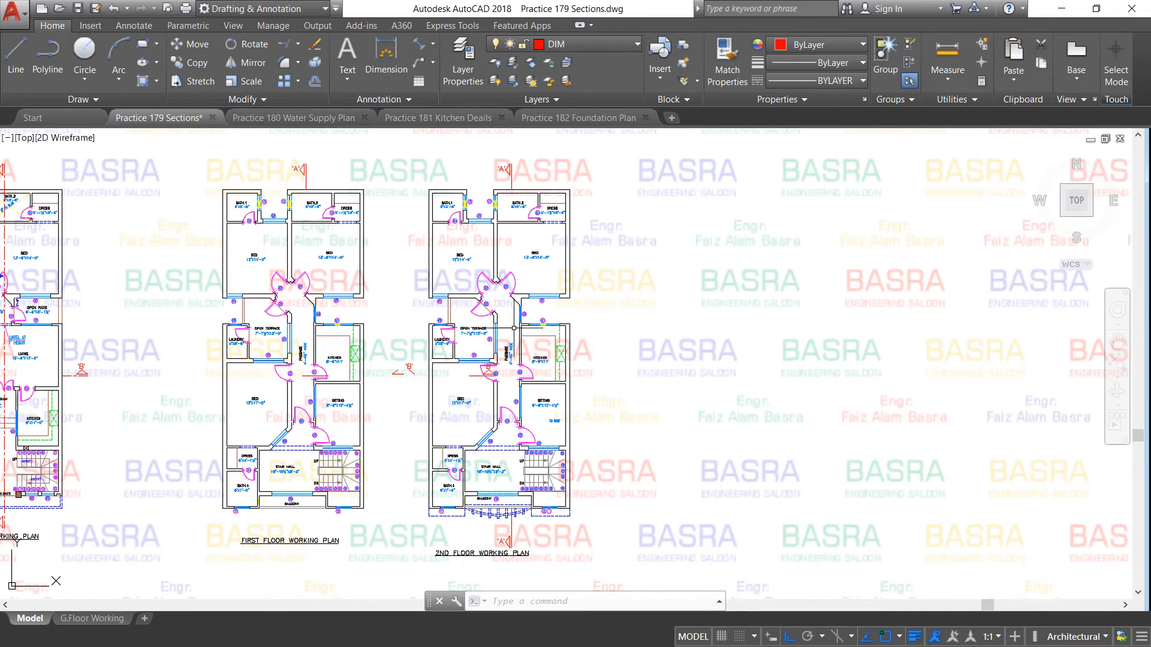
pyautogui.scroll(-3, 514, 328)
pyautogui.scroll(5, 501, 285)
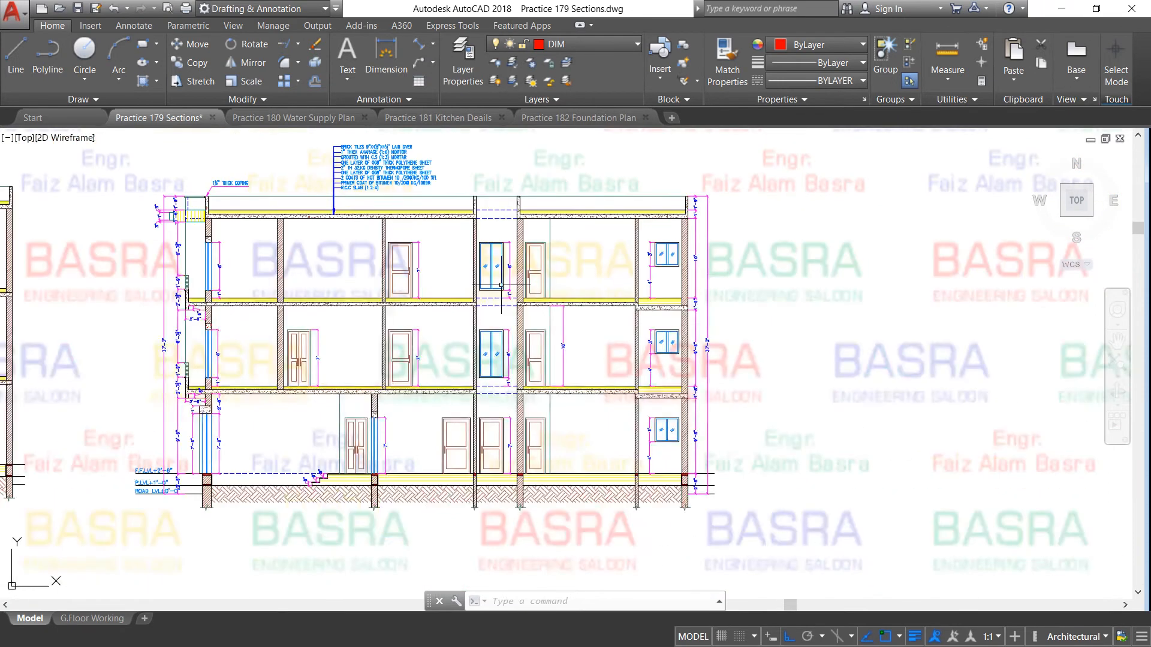
pyautogui.scroll(-5, 487, 277)
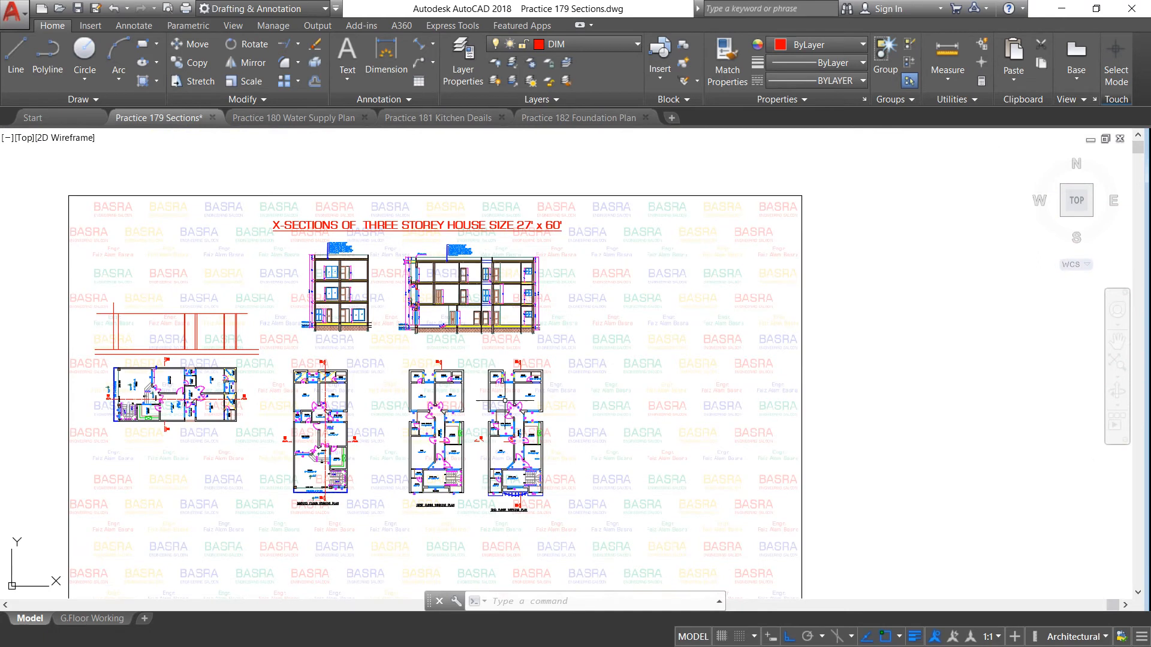
pyautogui.scroll(4, 505, 400)
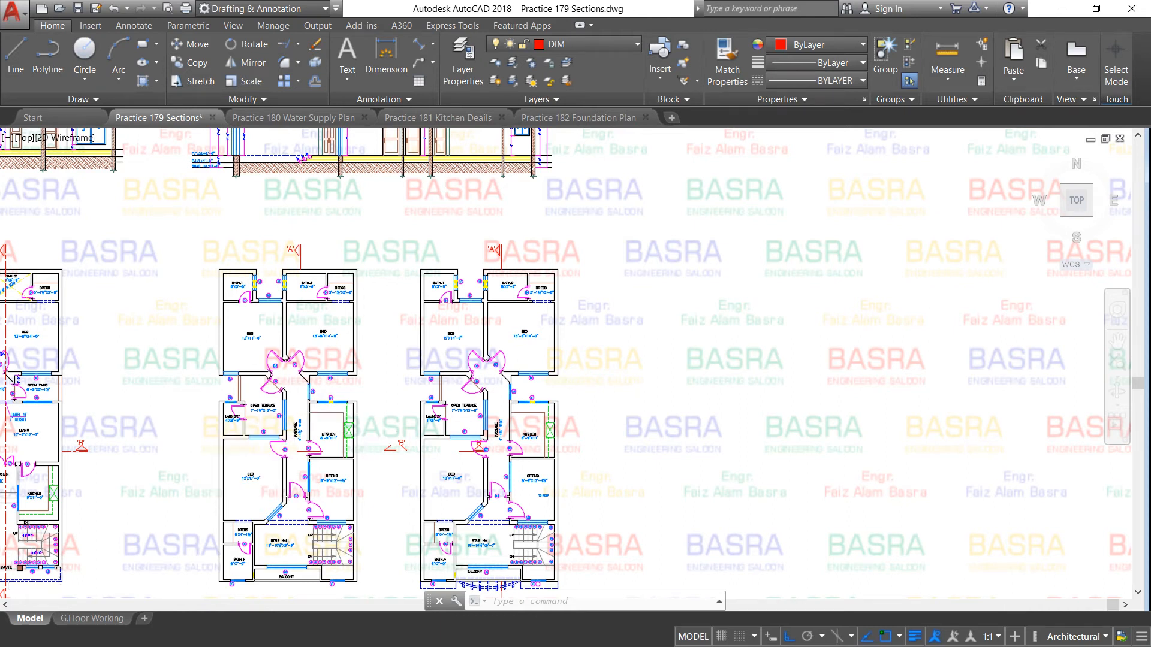
pyautogui.scroll(-4, 383, 449)
pyautogui.scroll(5, 360, 311)
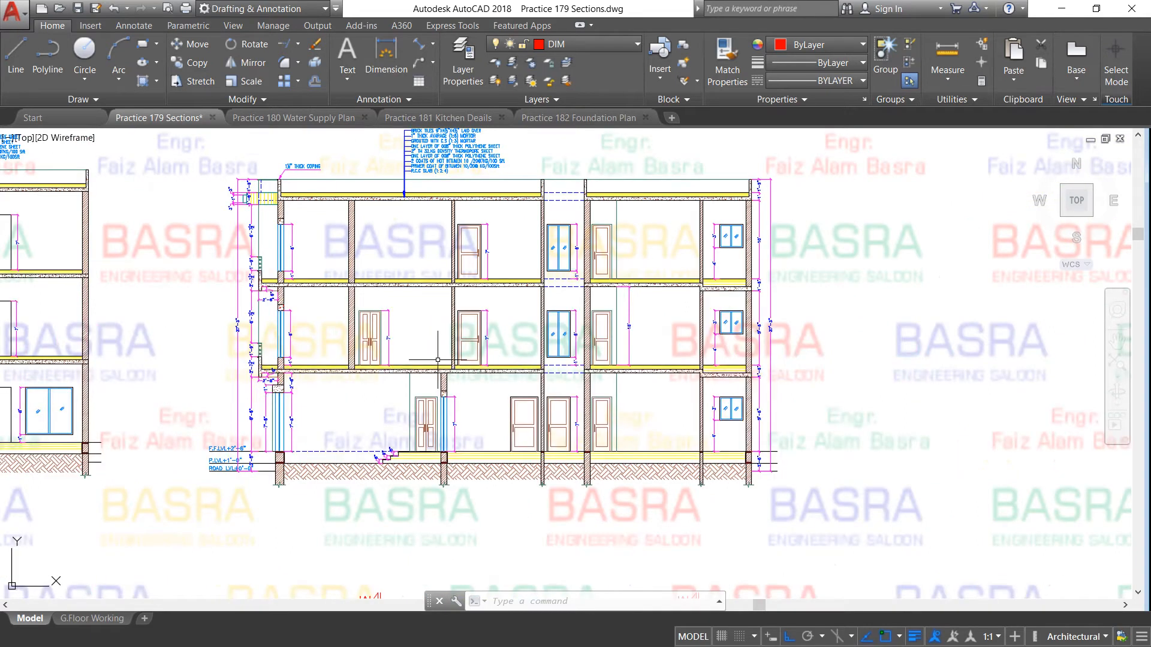
# Copy the second-floor two-pane window with its 6' and 1' dimensions into the second-floor bay above the first-floor double door
pyautogui.scroll(2, 354, 289)
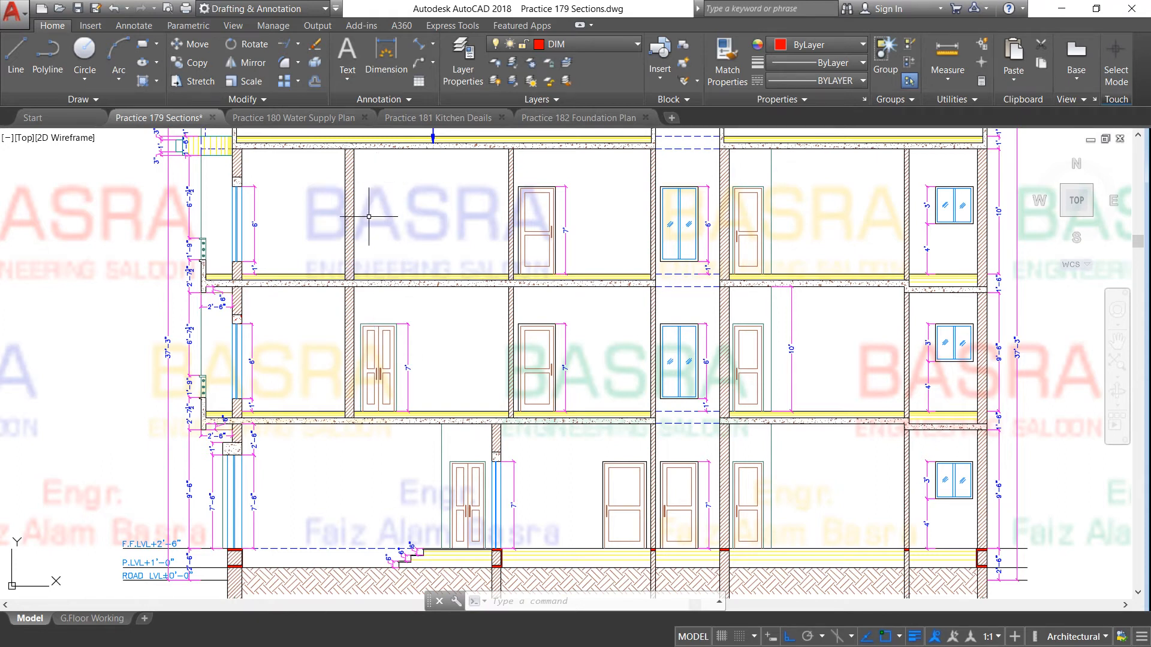
pyautogui.click(190, 62)
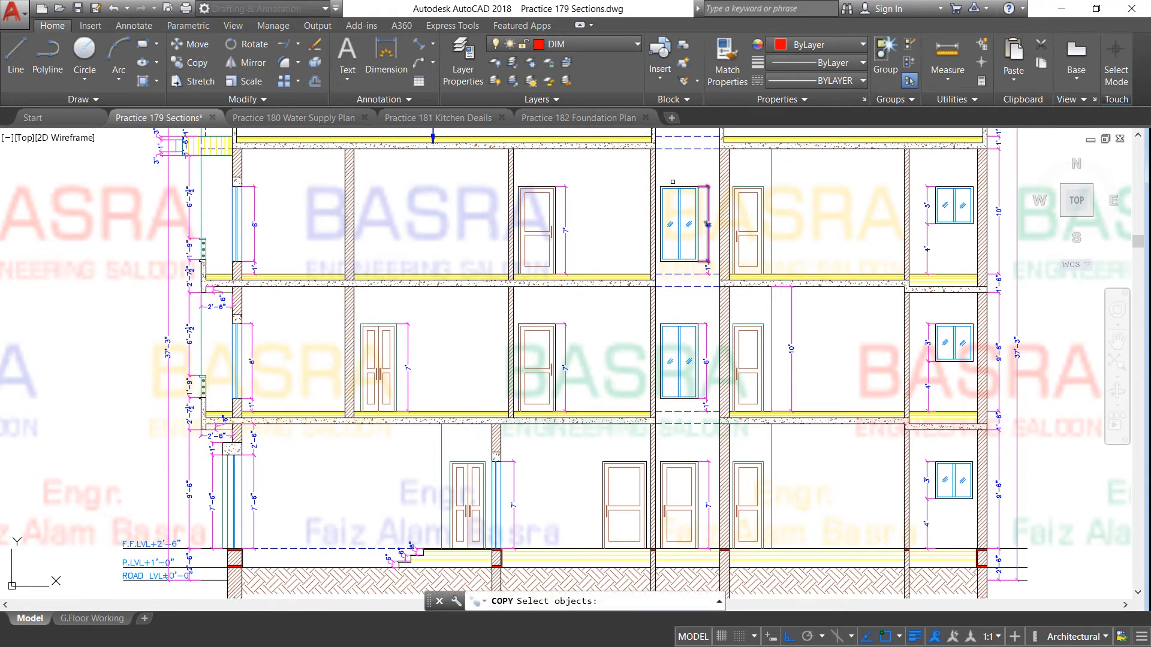
pyautogui.scroll(4, 673, 181)
pyautogui.click(568, 171)
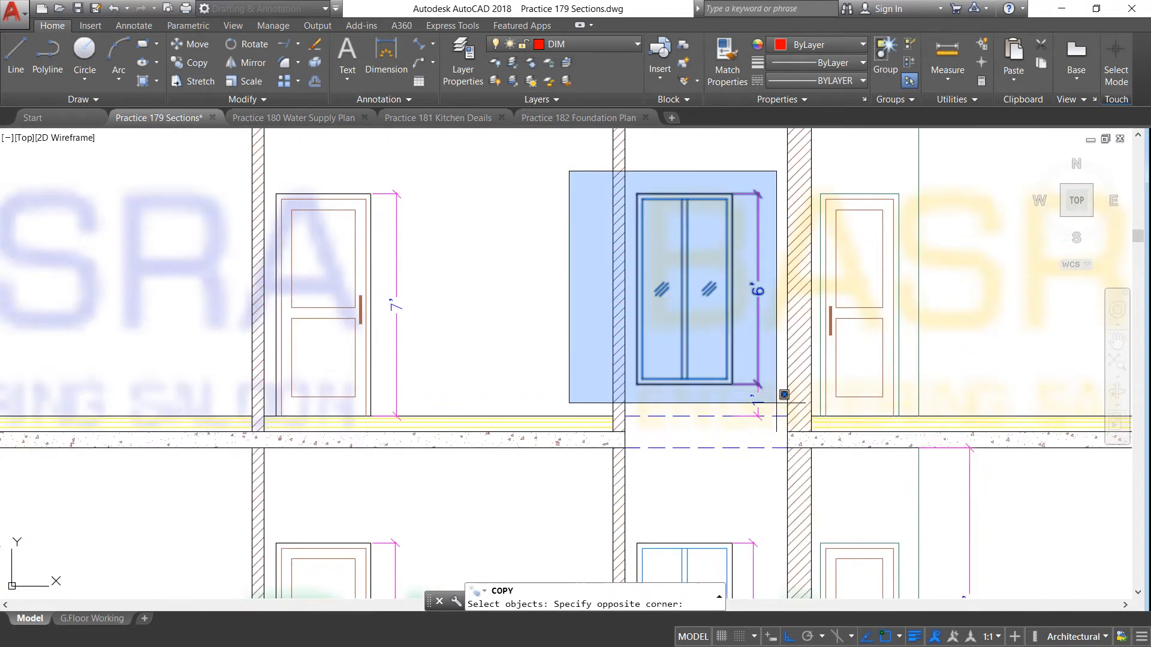
pyautogui.click(783, 394)
pyautogui.click(761, 404)
pyautogui.press('Return')
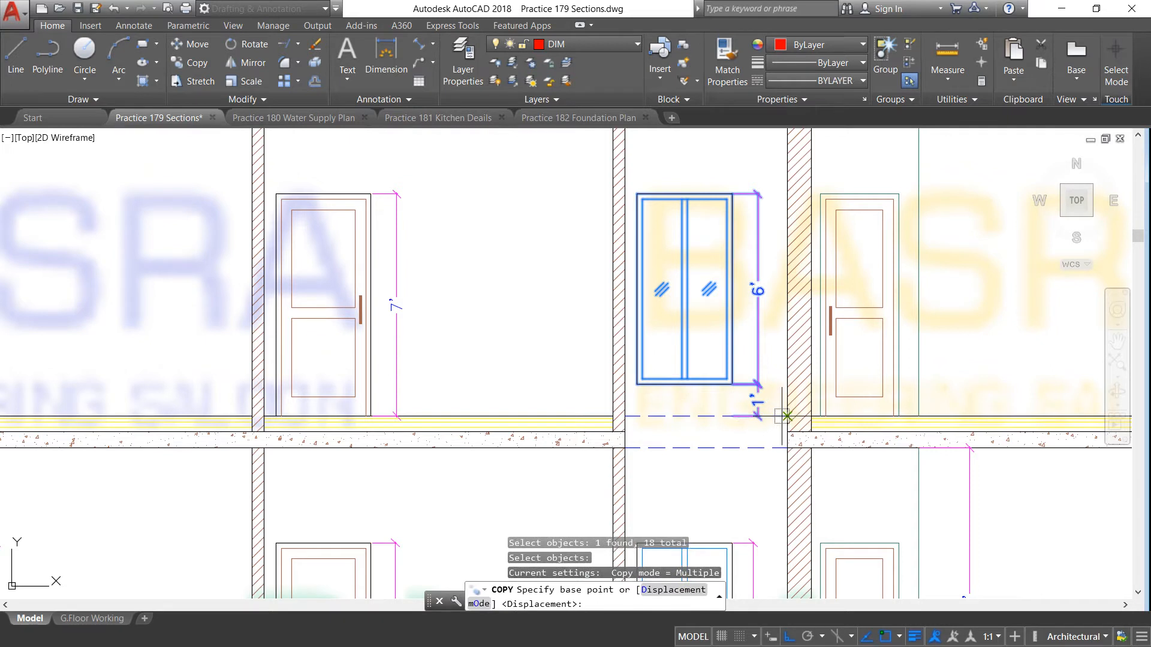
pyautogui.click(786, 416)
pyautogui.scroll(-4, 511, 395)
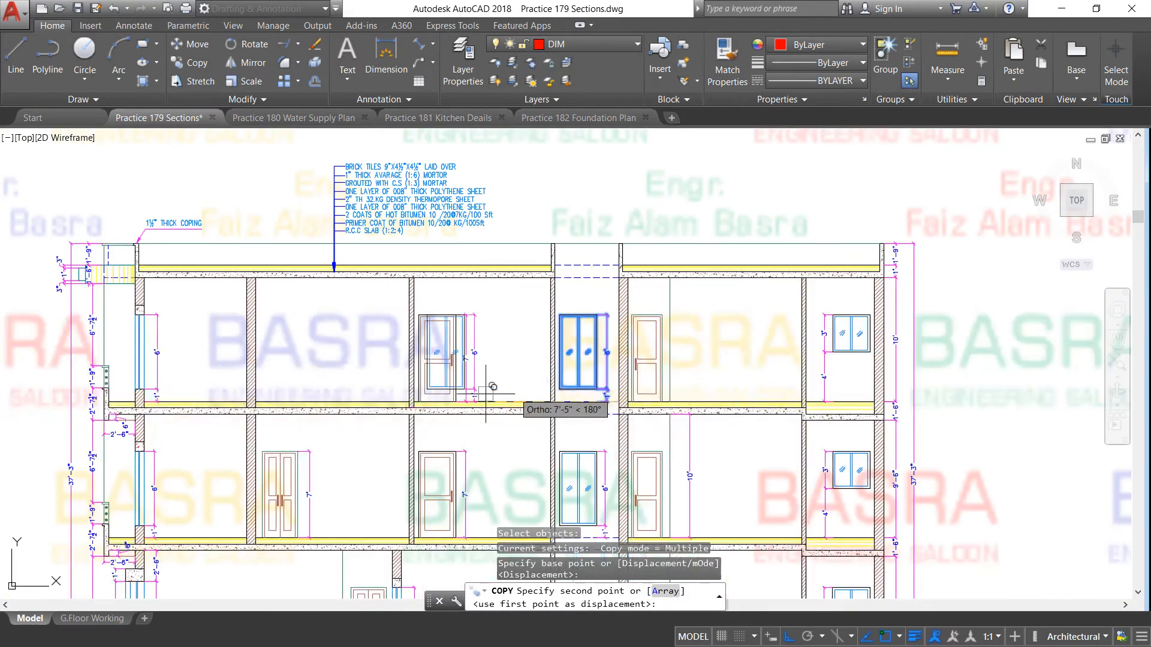
pyautogui.click(327, 357)
pyautogui.rightClick(334, 333)
pyautogui.click(351, 341)
# Check the angled window W9 between the bedroom and stair hall on the first floor working plan against the longer section
pyautogui.scroll(-5, 340, 427)
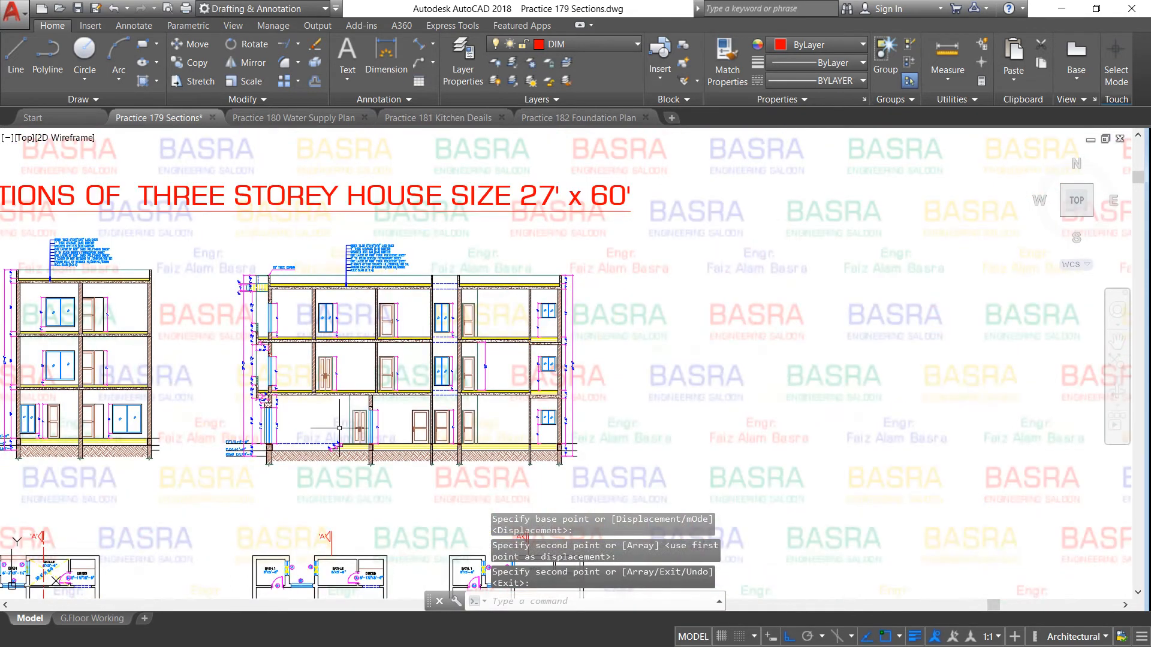
pyautogui.scroll(-4, 339, 428)
pyautogui.scroll(7, 299, 474)
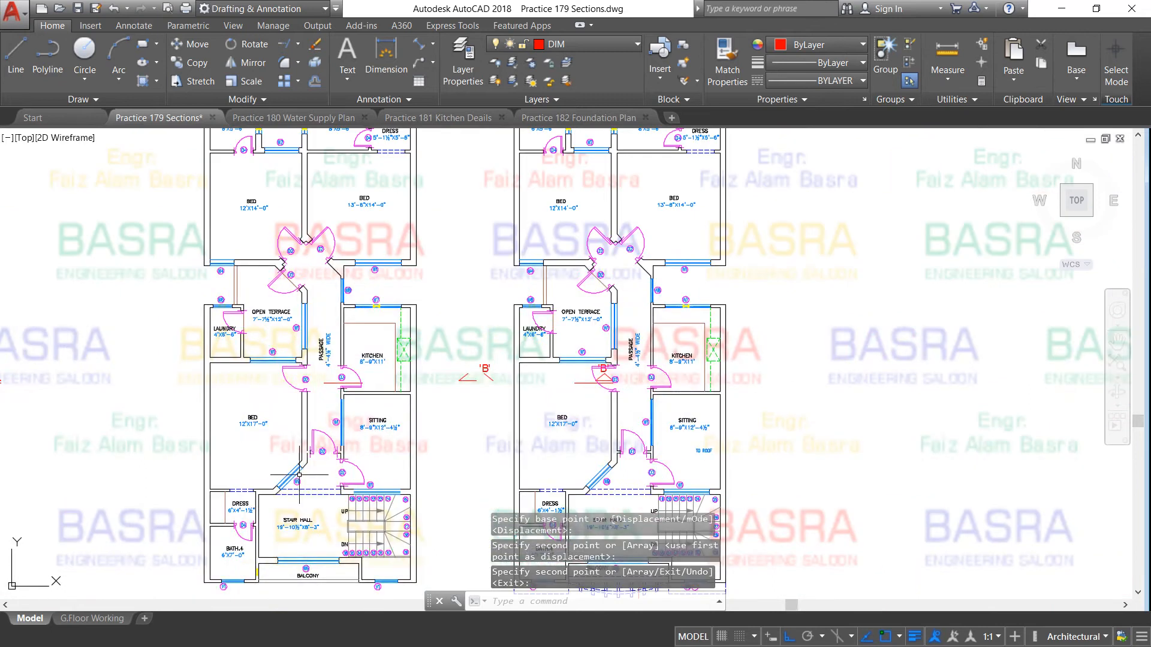
pyautogui.scroll(4, 299, 475)
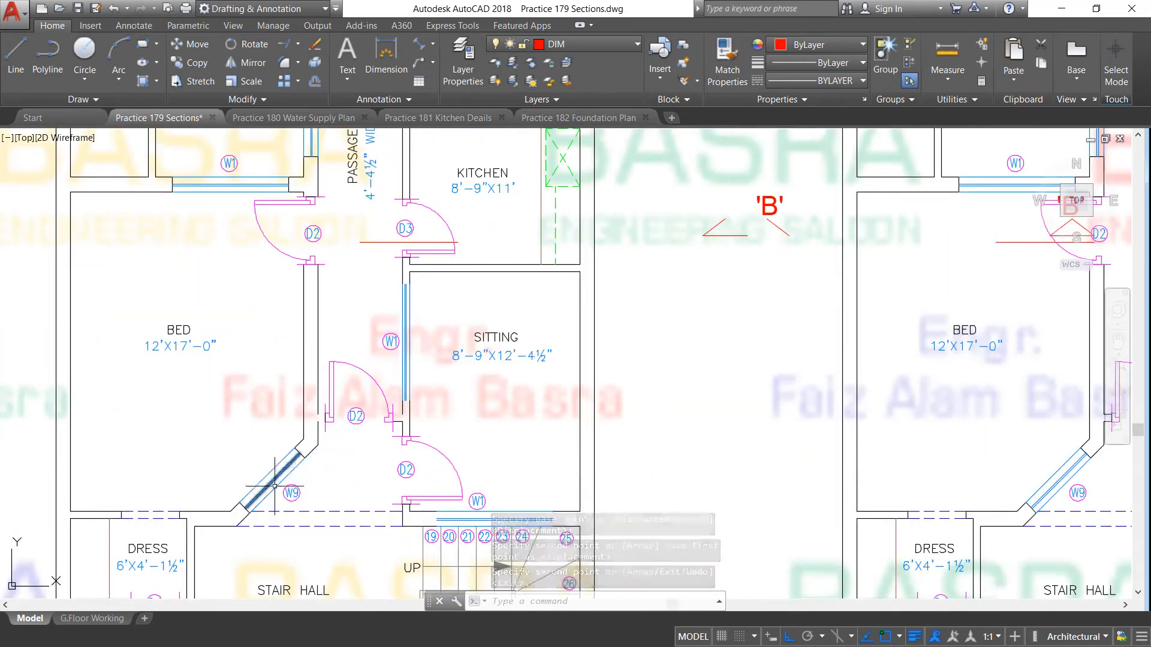
pyautogui.scroll(-4, 309, 426)
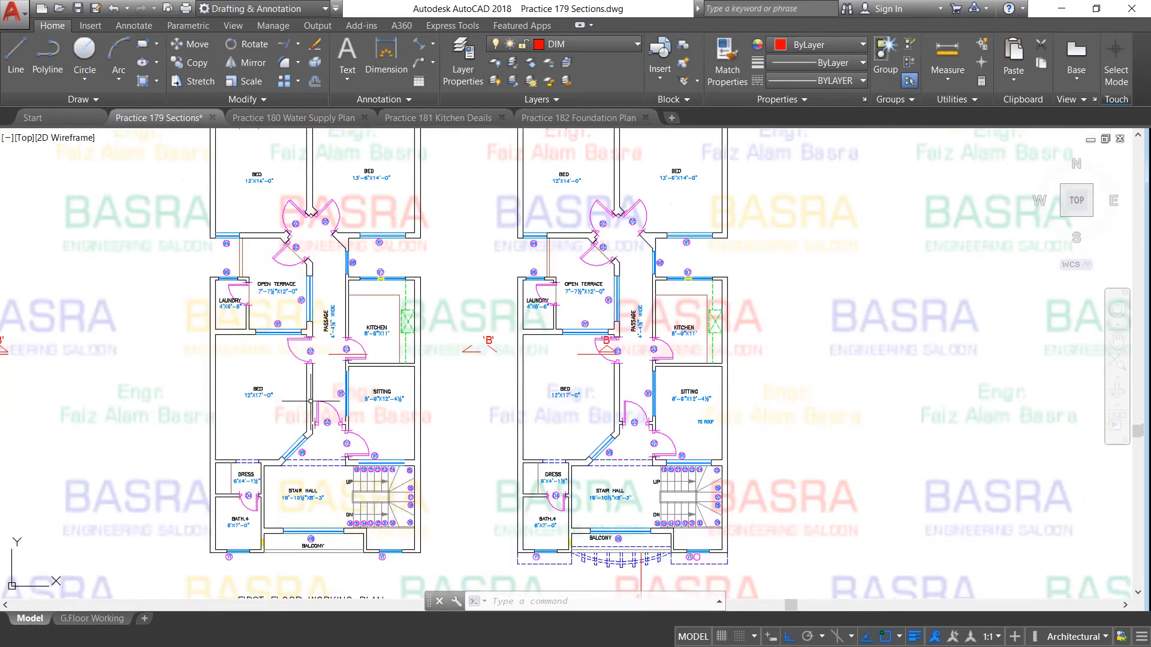
# Erase the double door and its 7' dimension from the first-floor bay of the longer section
pyautogui.scroll(-2, 315, 364)
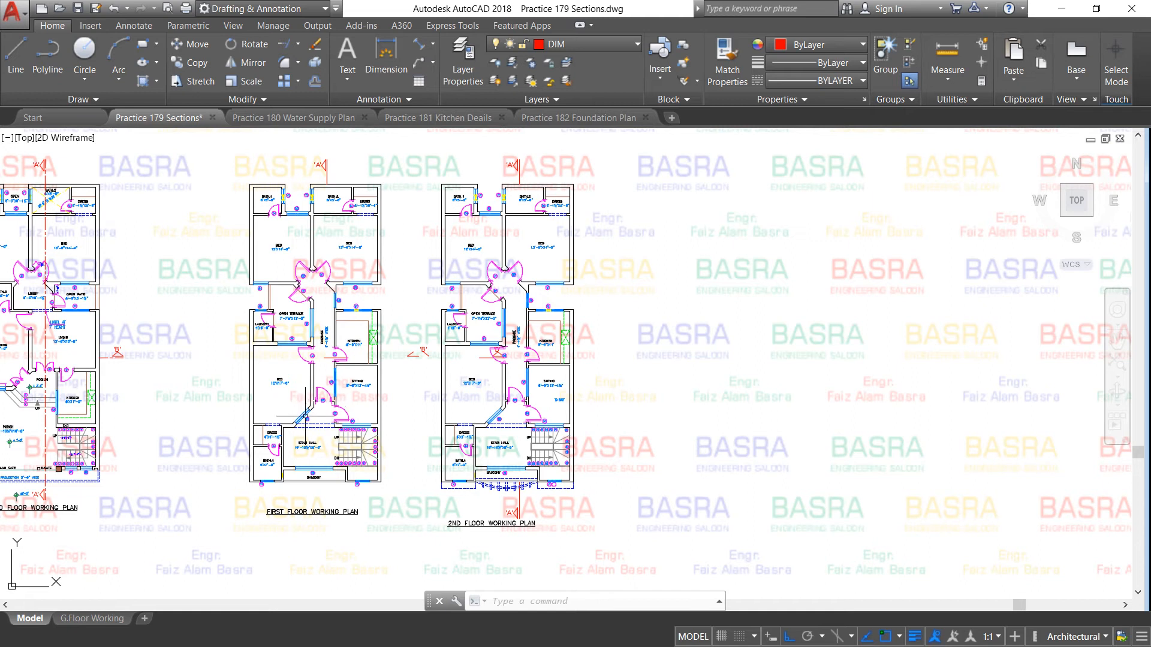
pyautogui.scroll(-5, 306, 420)
pyautogui.scroll(8, 476, 318)
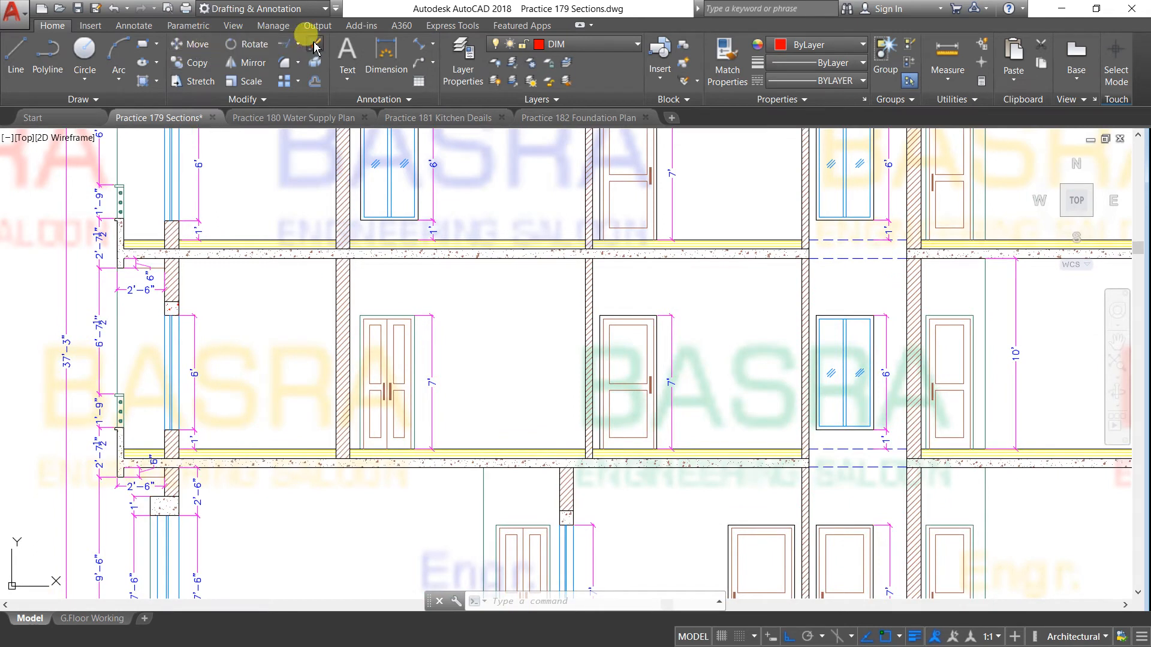
pyautogui.click(314, 45)
pyautogui.click(463, 393)
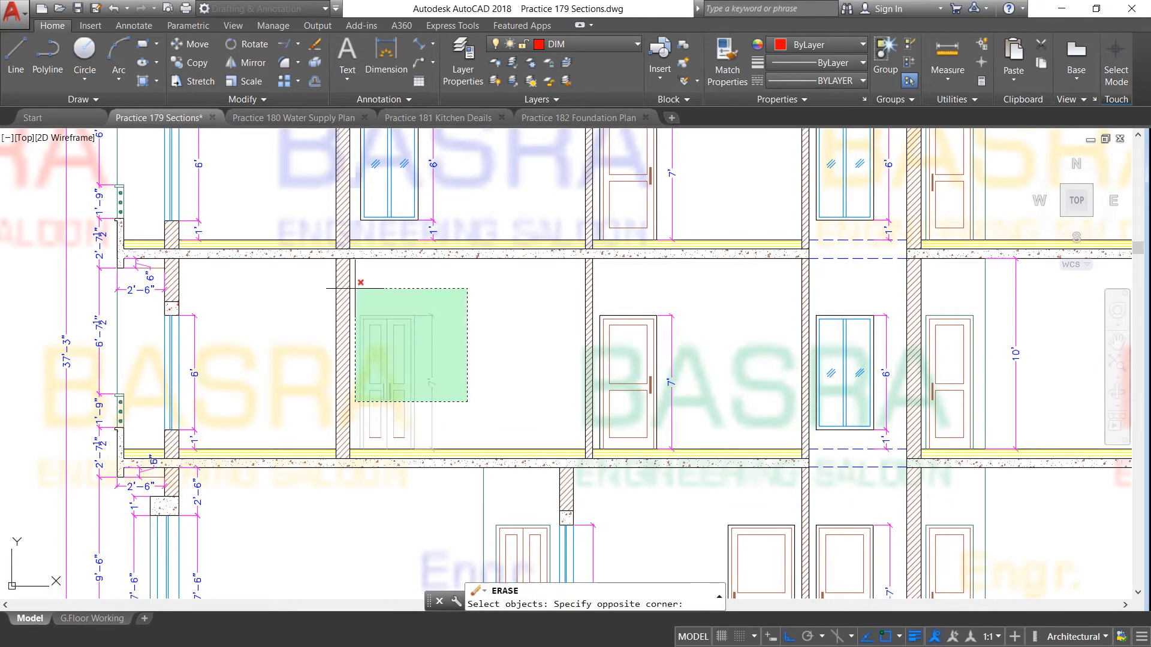
pyautogui.click(327, 261)
pyautogui.press('Return')
# Copy the second-floor two-pane window with its 6' and 1' dimensions straight down into the emptied first-floor bay, based on the wall-floor corner
pyautogui.scroll(-2, 331, 318)
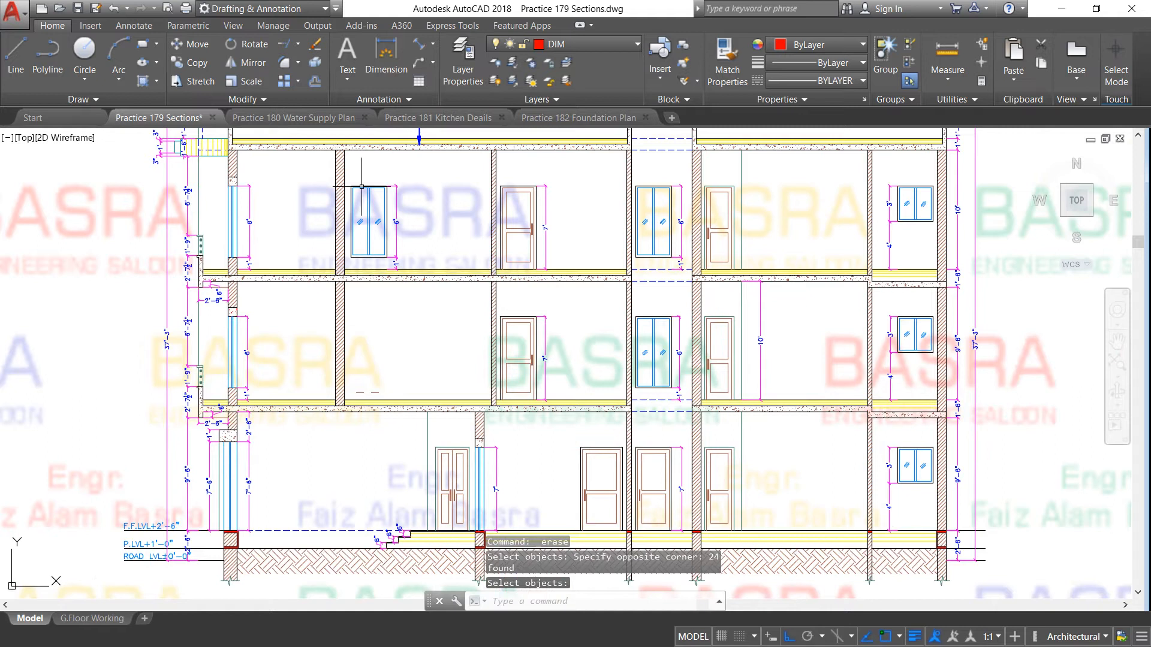
pyautogui.click(198, 63)
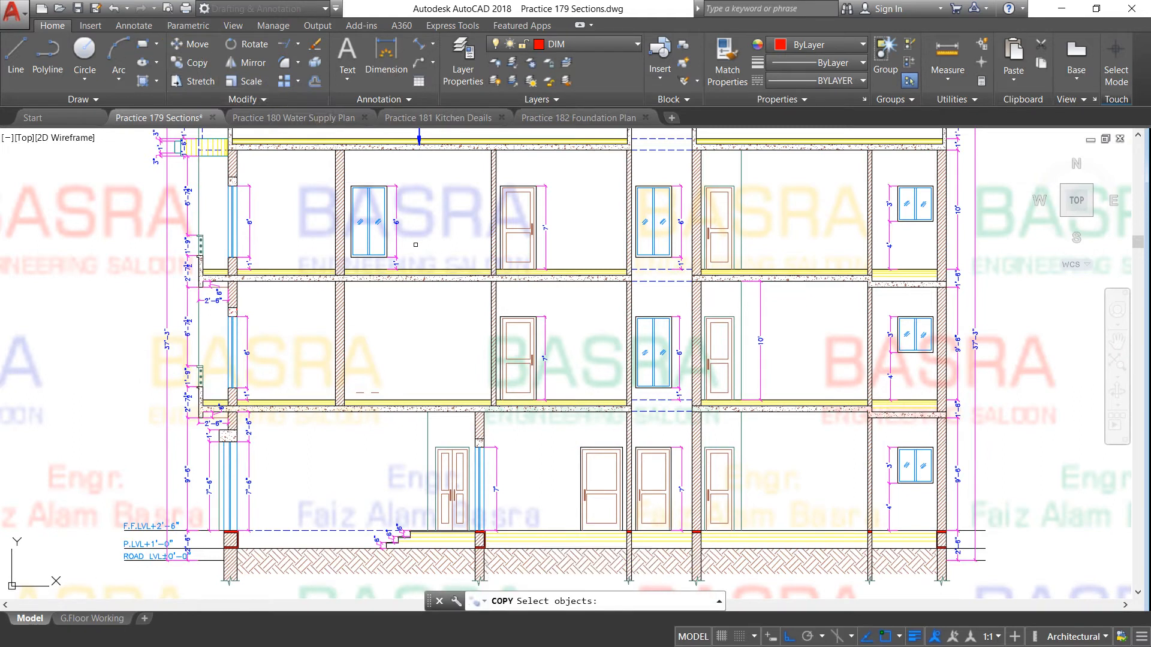
pyautogui.click(410, 259)
pyautogui.click(340, 152)
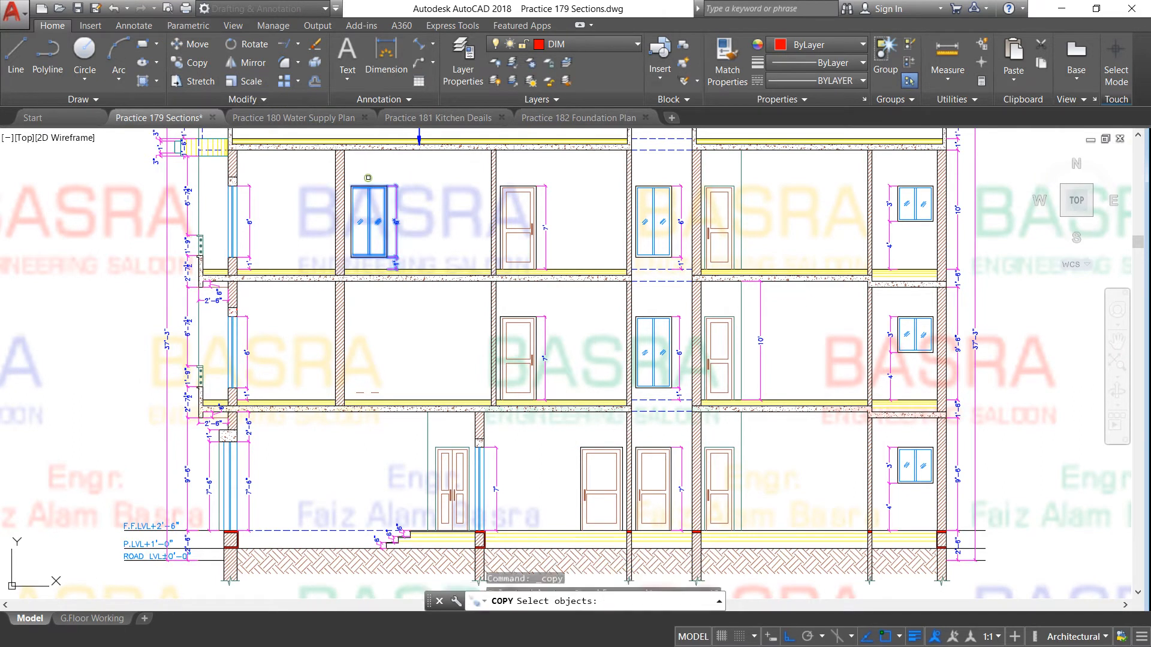
pyautogui.scroll(4, 362, 193)
pyautogui.click(365, 191)
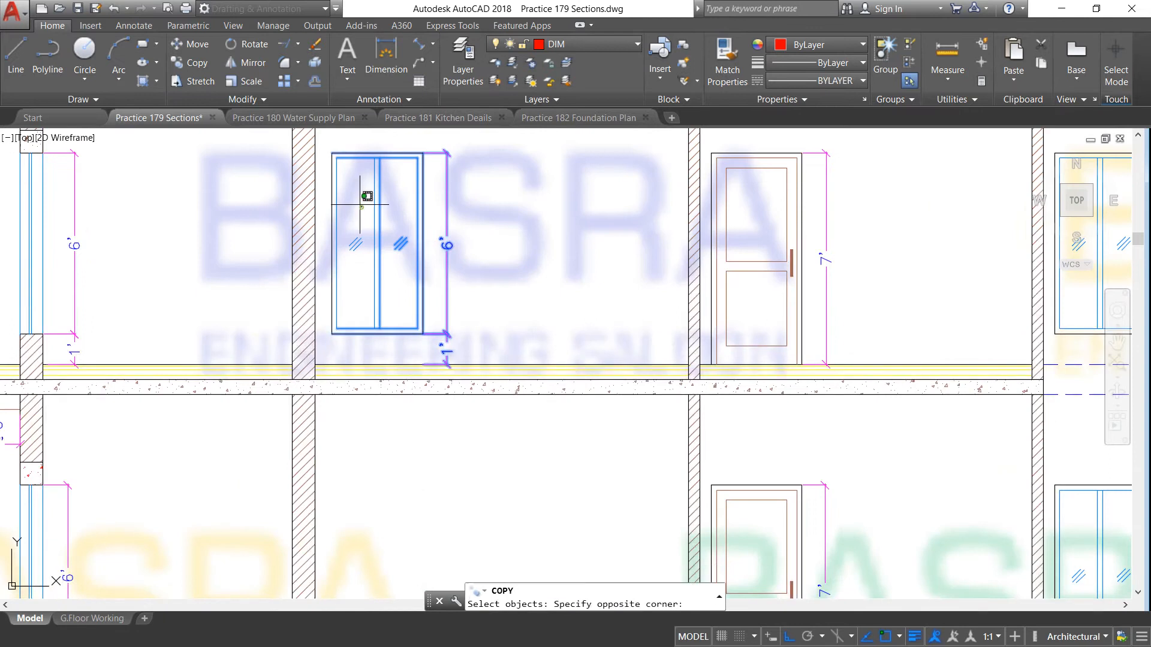
pyautogui.click(324, 152)
pyautogui.press('Return')
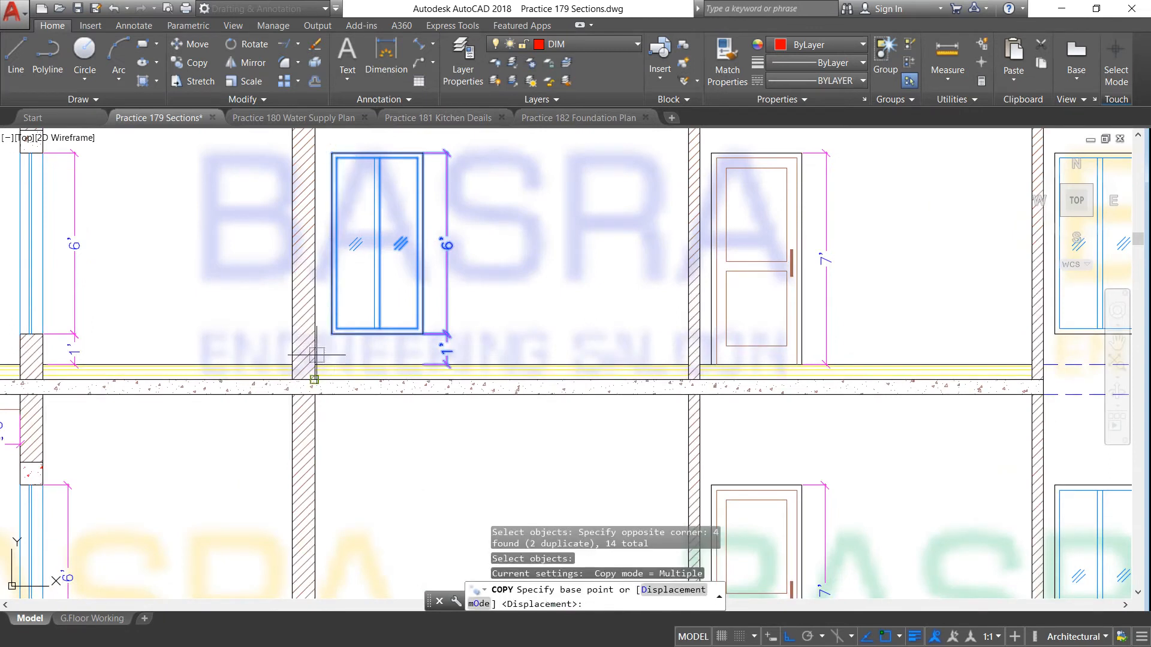
pyautogui.click(322, 358)
pyautogui.scroll(-5, 322, 358)
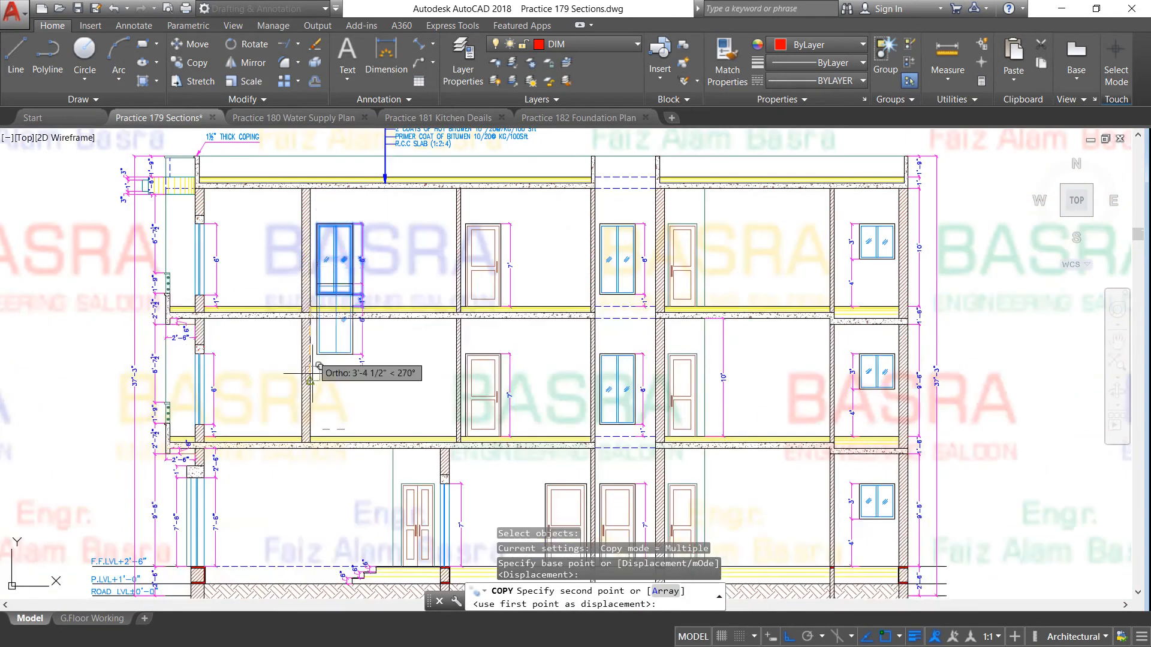
pyautogui.scroll(5, 324, 336)
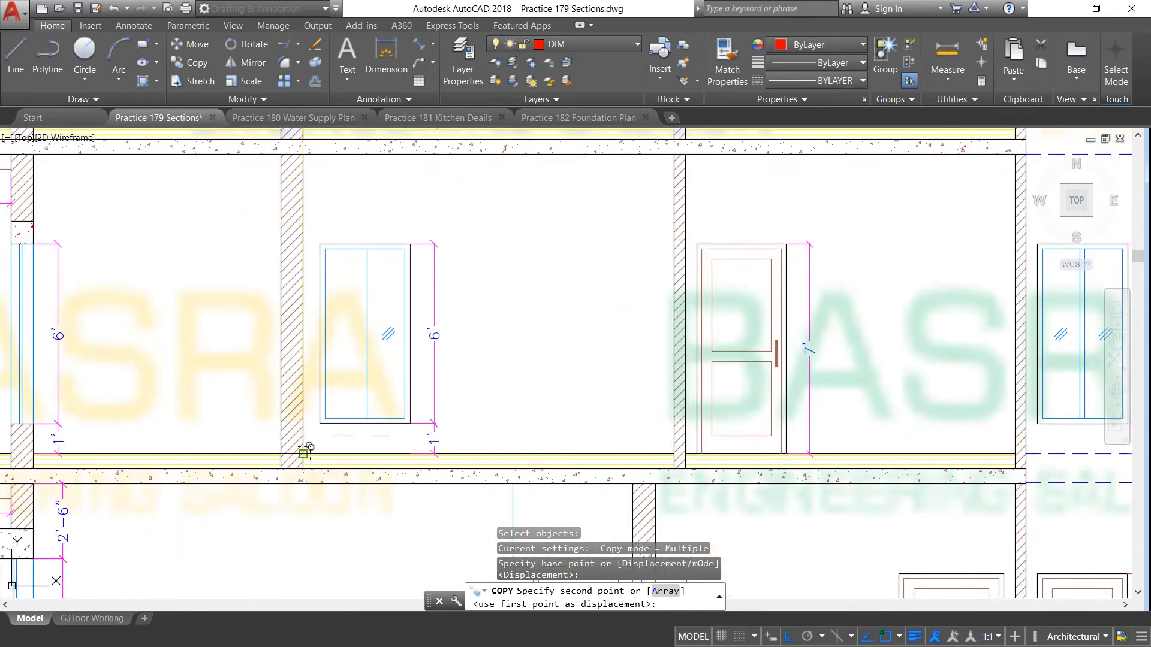
pyautogui.click(302, 454)
pyautogui.rightClick(307, 454)
pyautogui.click(336, 462)
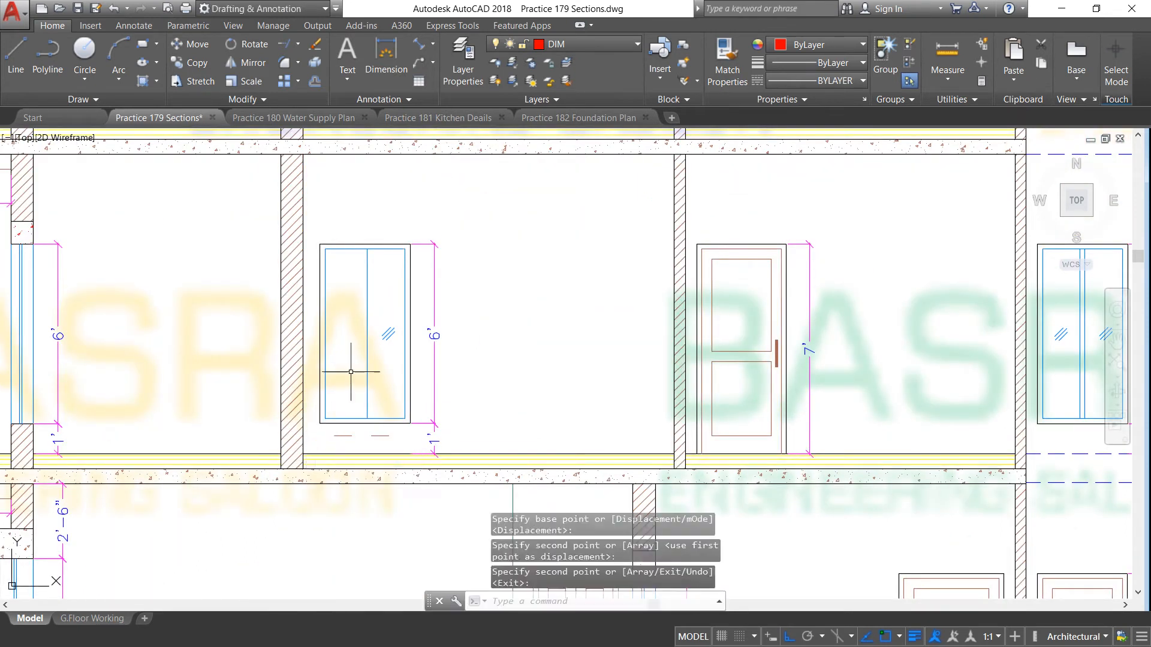
# Examine the front roof edge of the longer section, including the projecting band, its height dimensions, the parapet and the coping
pyautogui.scroll(-4, 353, 347)
pyautogui.scroll(-5, 359, 340)
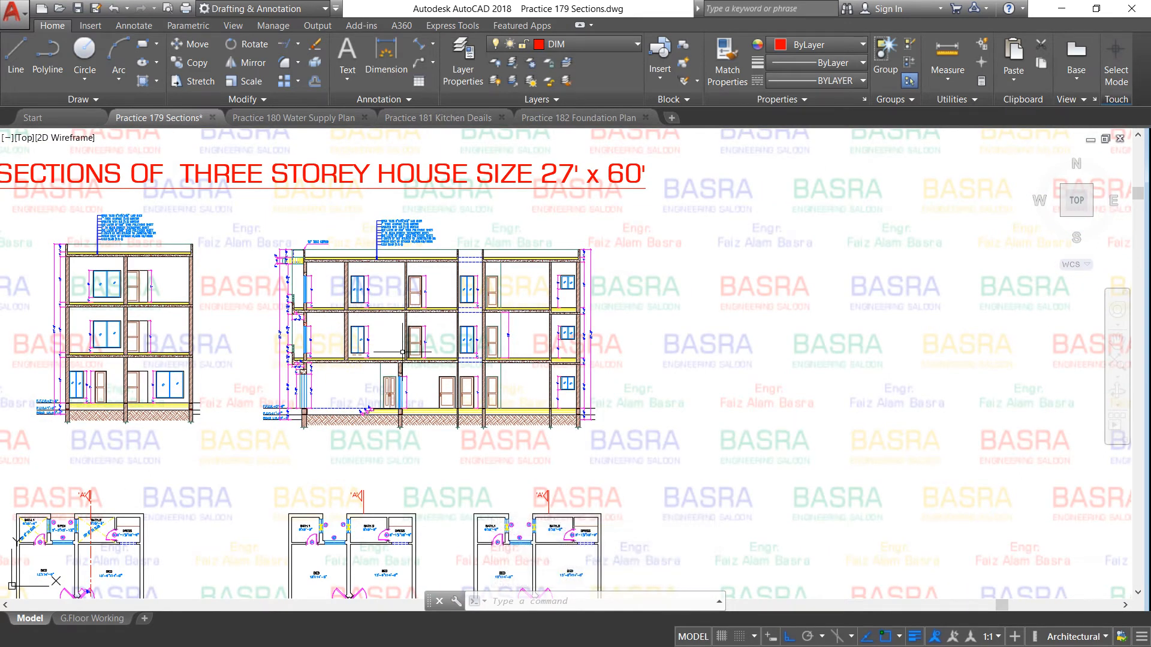
pyautogui.scroll(2, 327, 294)
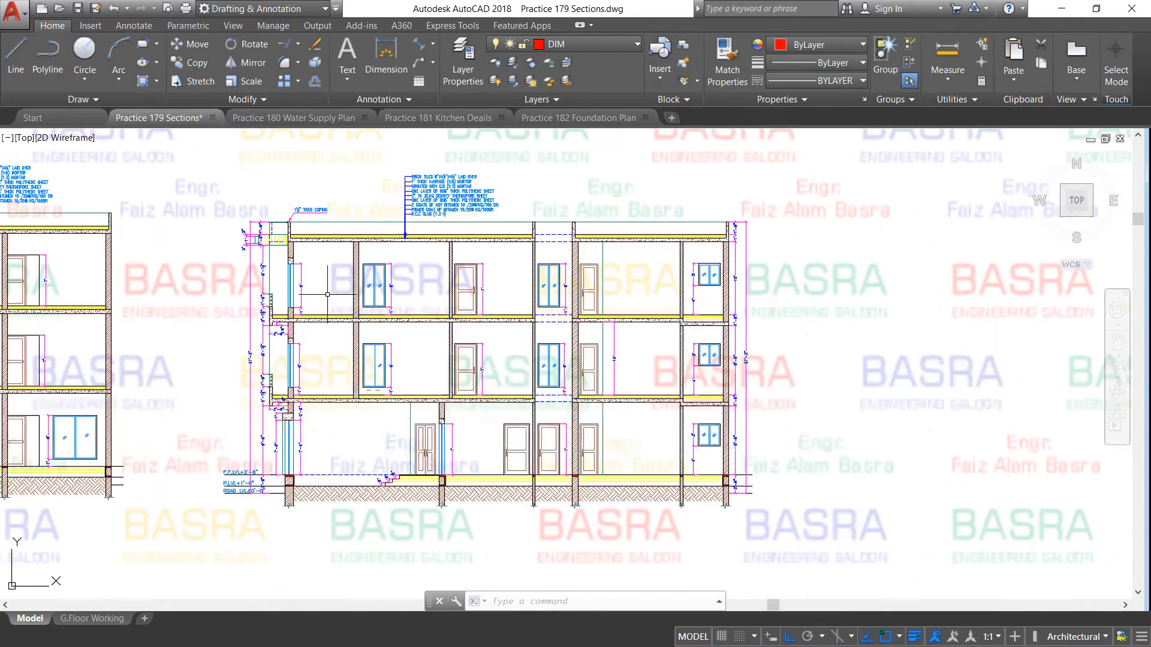
pyautogui.scroll(4, 312, 240)
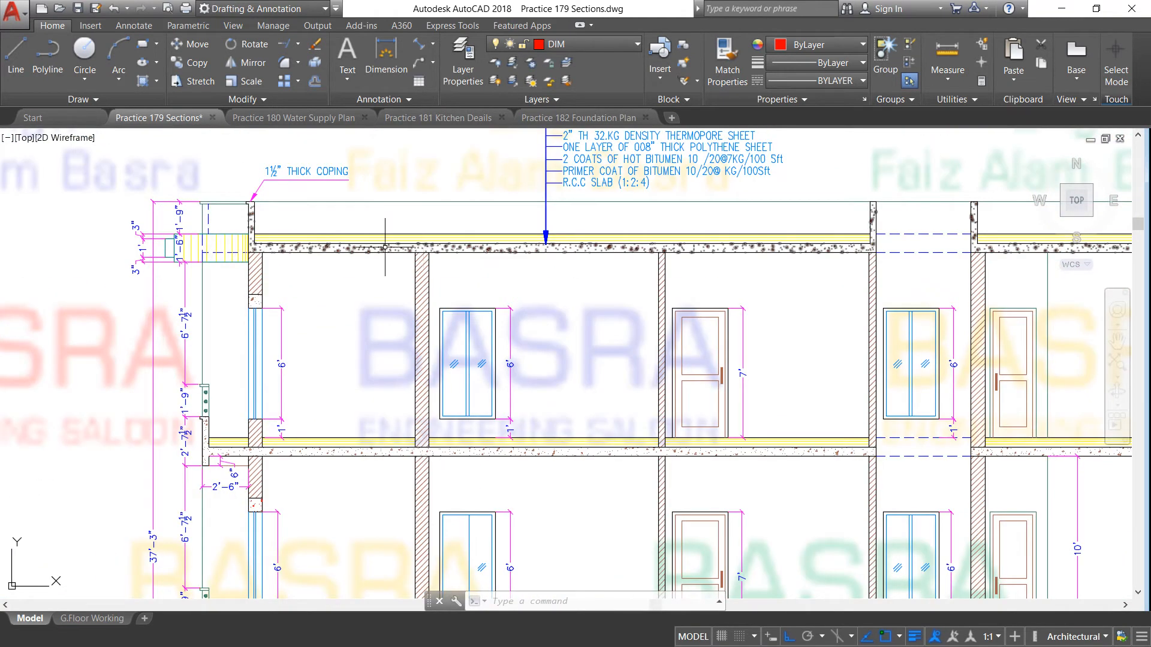
pyautogui.scroll(2, 240, 210)
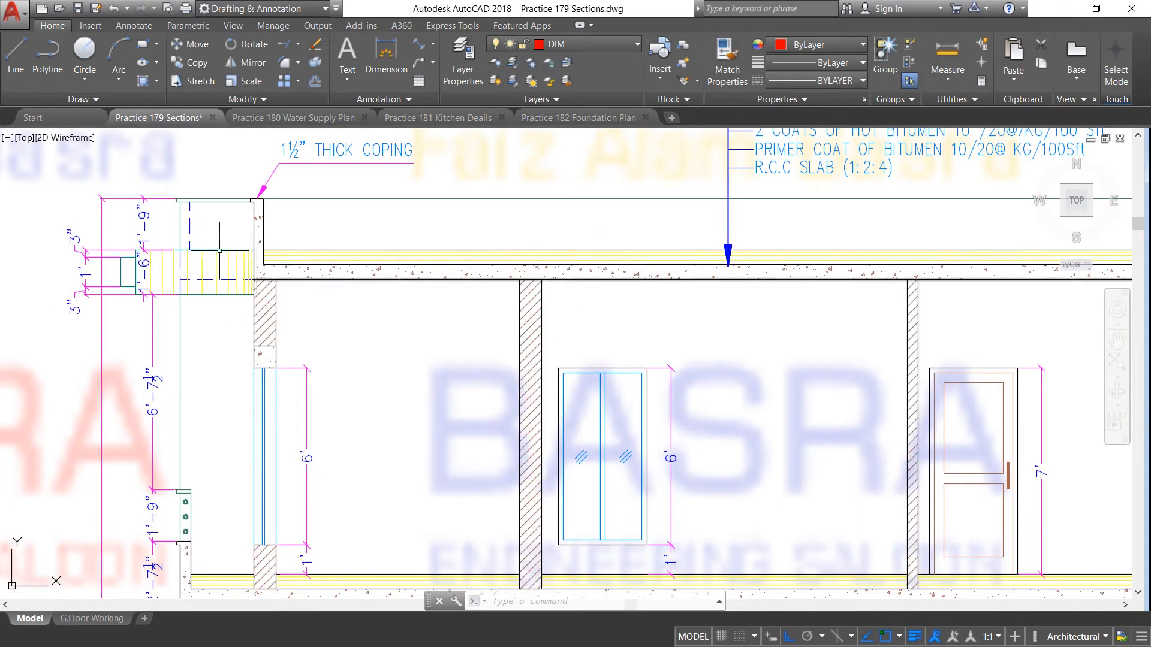
pyautogui.scroll(3, 150, 256)
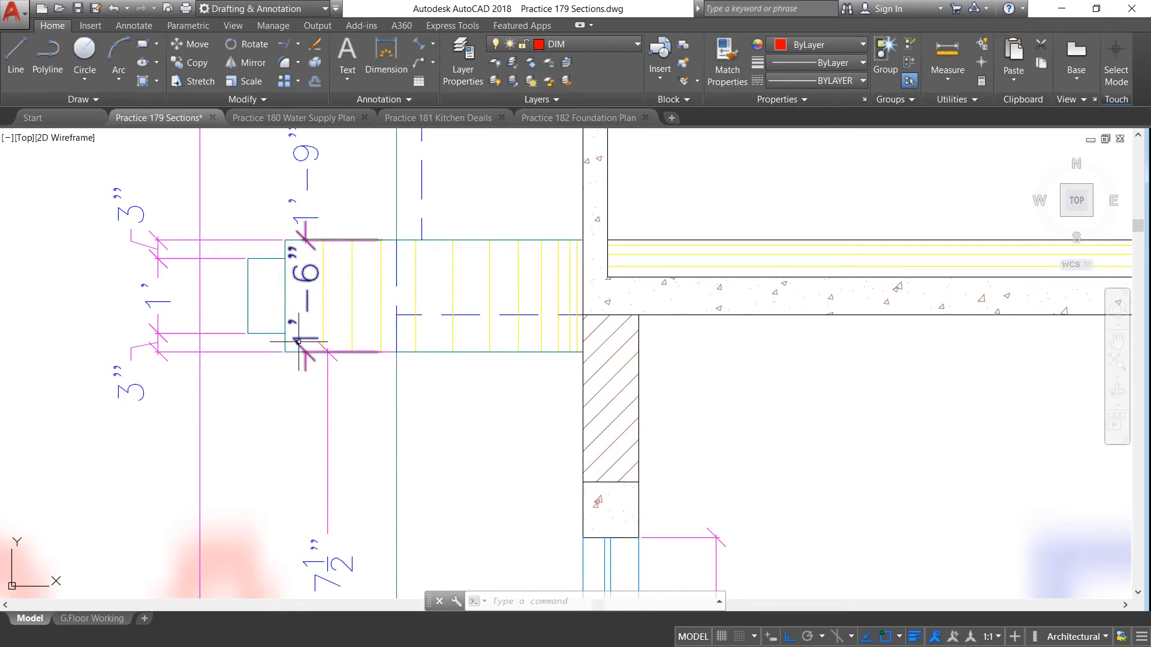
pyautogui.scroll(-2, 300, 268)
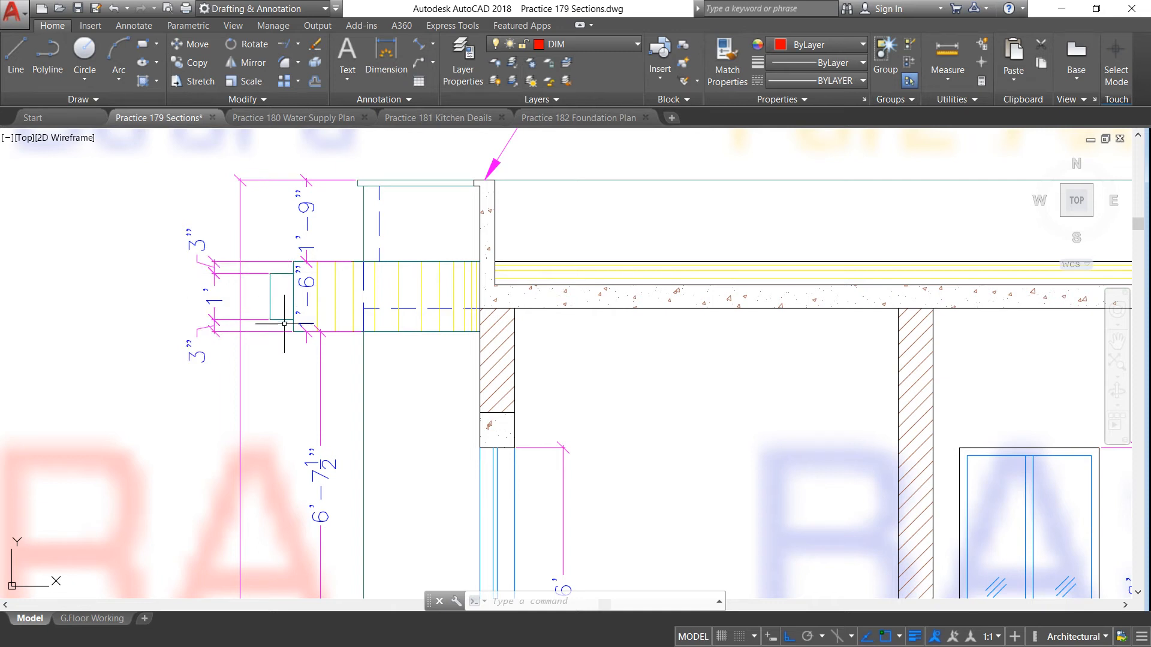
pyautogui.scroll(-3, 282, 310)
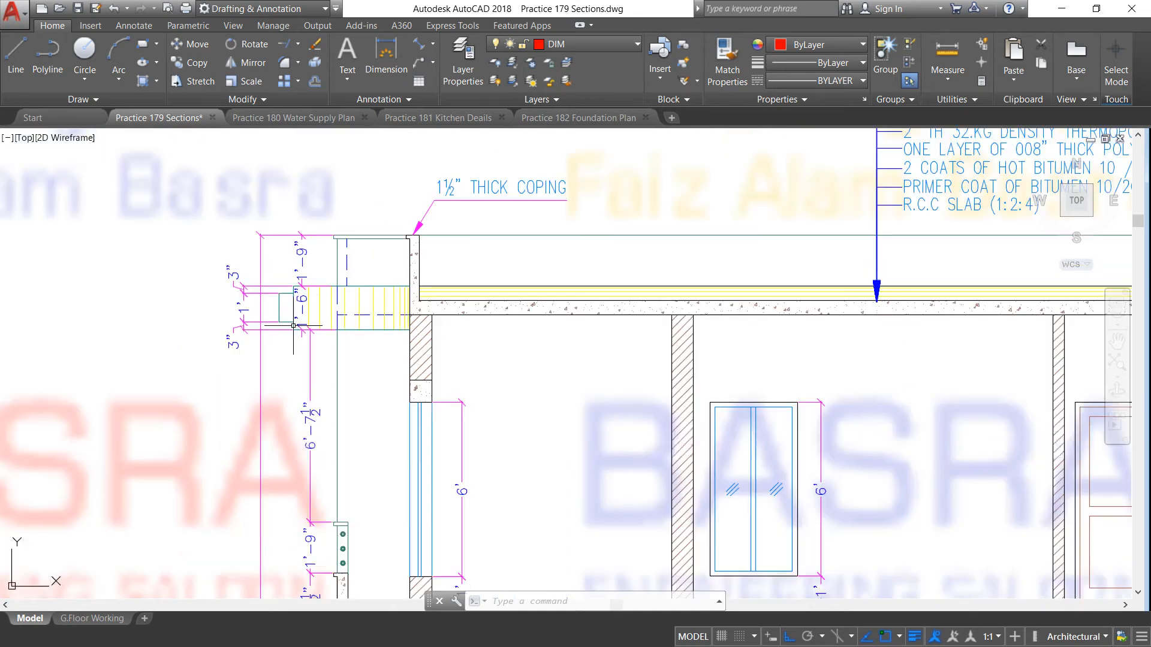
pyautogui.scroll(5, 335, 246)
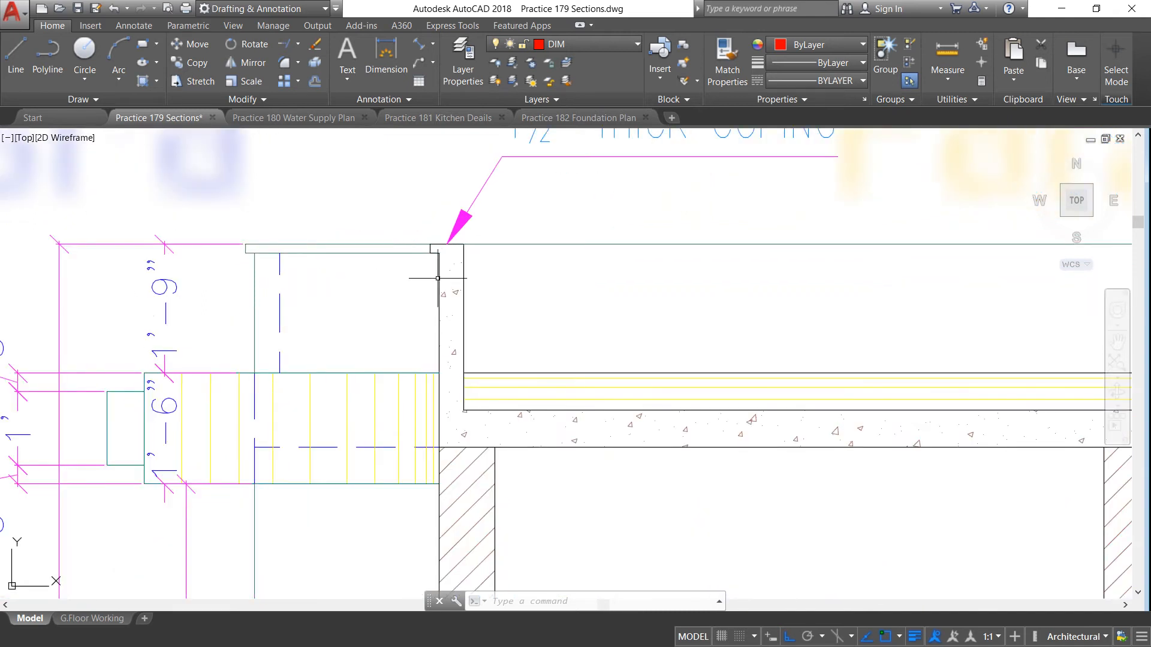
pyautogui.scroll(-4, 277, 237)
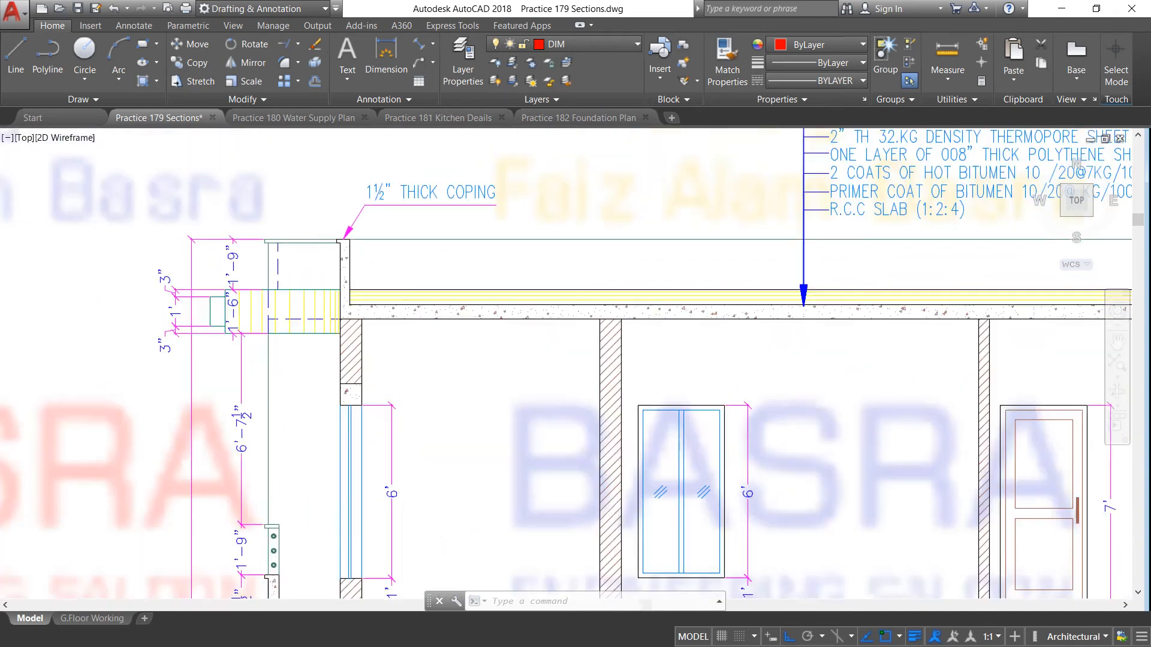
# Compare the dashed curved projection above the balcony on the second floor working plan with the section's parapet and coping detail
pyautogui.scroll(-6, 279, 239)
pyautogui.scroll(-2, 306, 315)
pyautogui.scroll(4, 304, 315)
pyautogui.scroll(4, 489, 488)
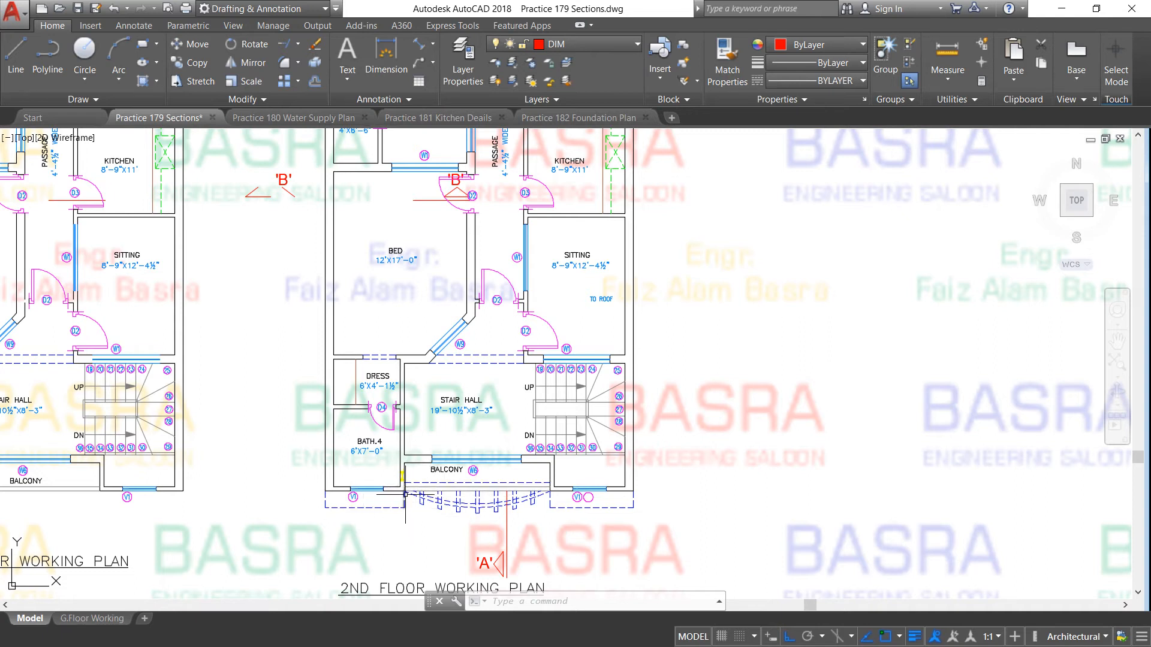
pyautogui.scroll(-4, 404, 459)
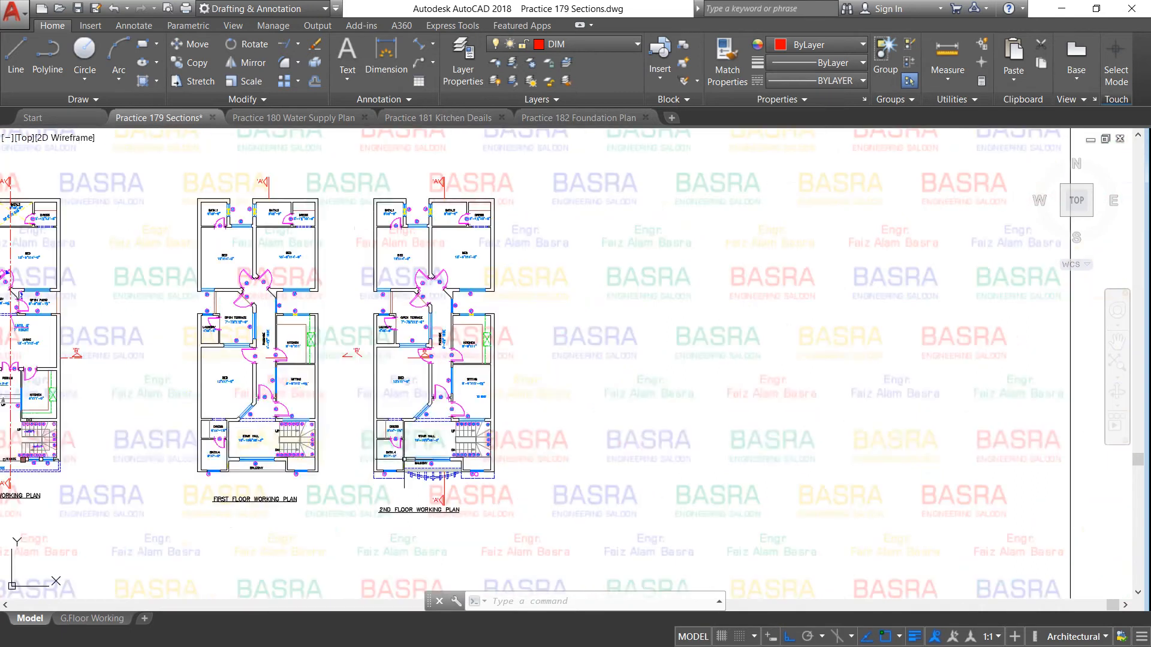
pyautogui.scroll(-2, 454, 432)
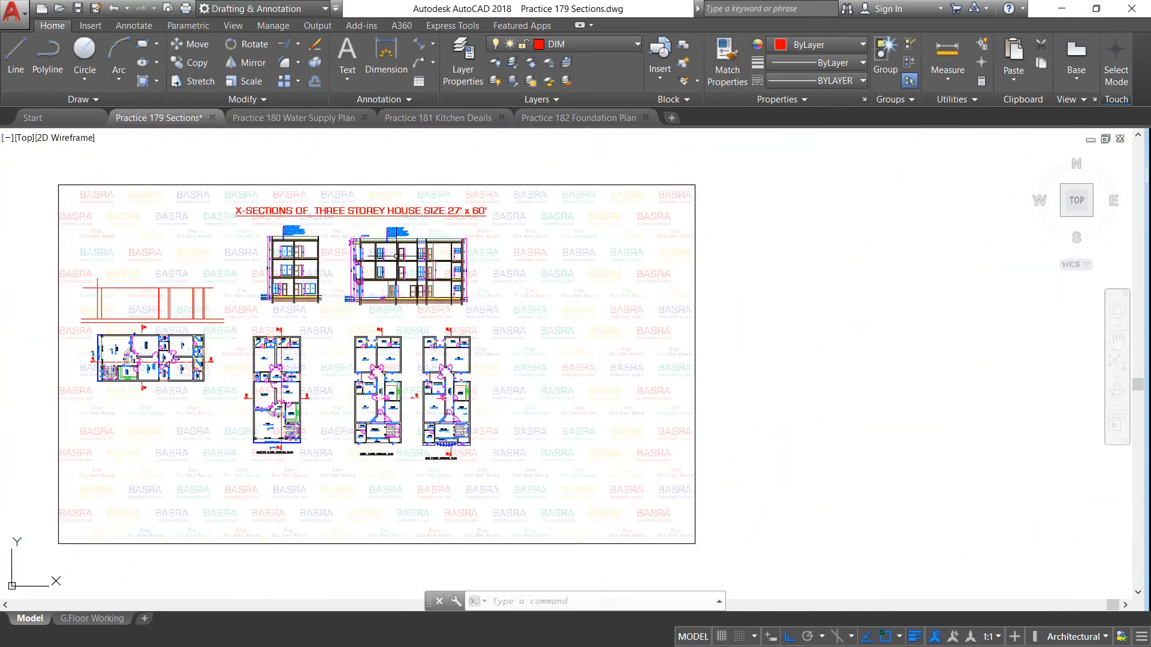
pyautogui.scroll(5, 397, 254)
pyautogui.scroll(6, 331, 220)
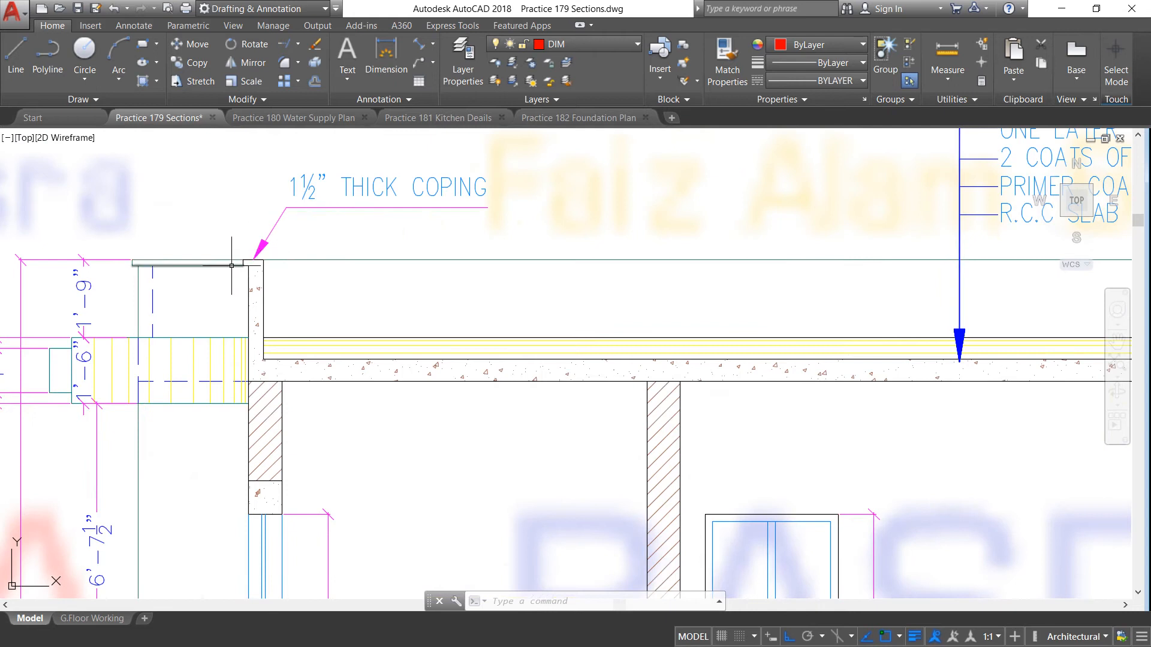
pyautogui.scroll(4, 247, 262)
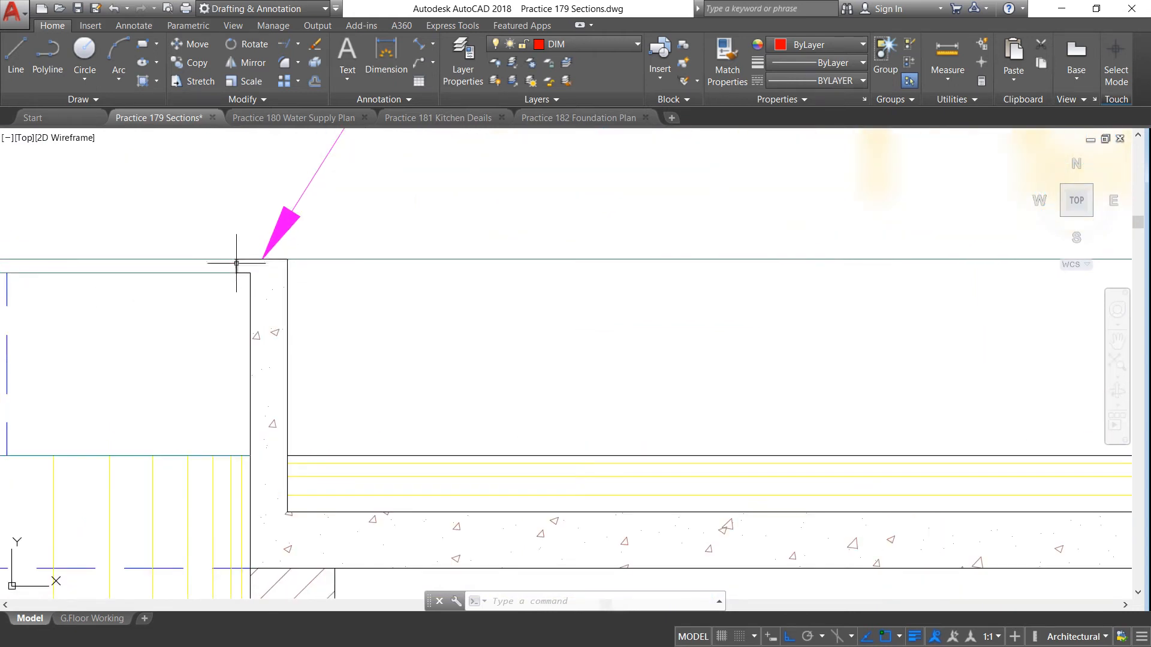
pyautogui.scroll(-4, 218, 271)
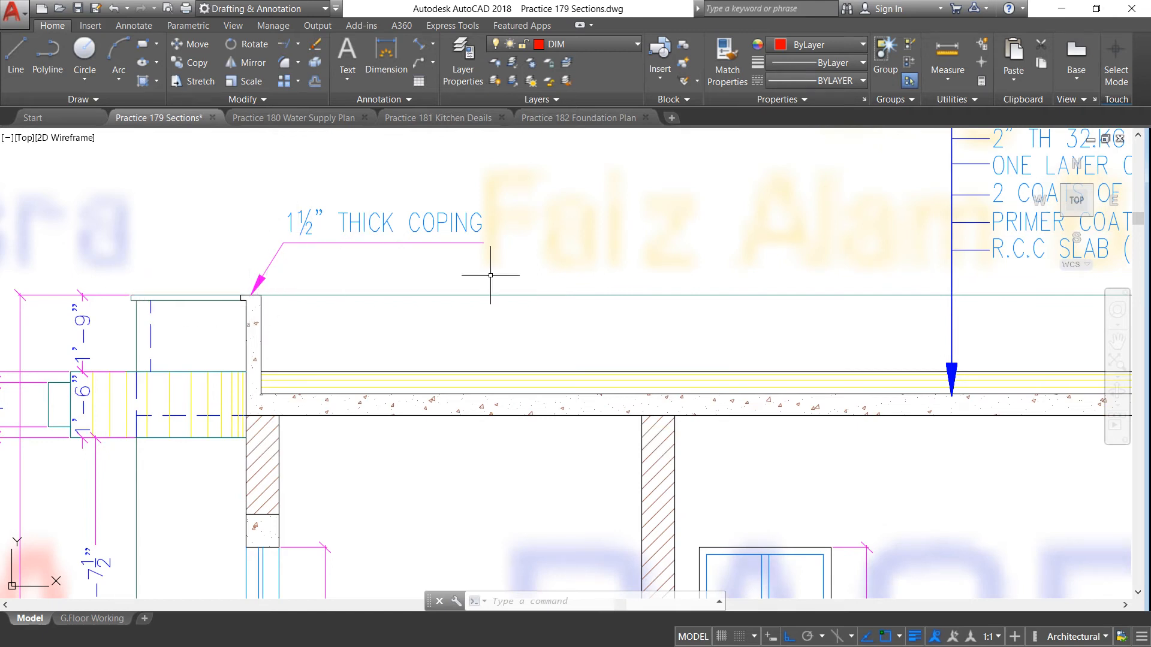
# Read the roof treatment notes above the longer section, from the brick tiles down to the R.C.C slab
pyautogui.scroll(-6, 254, 277)
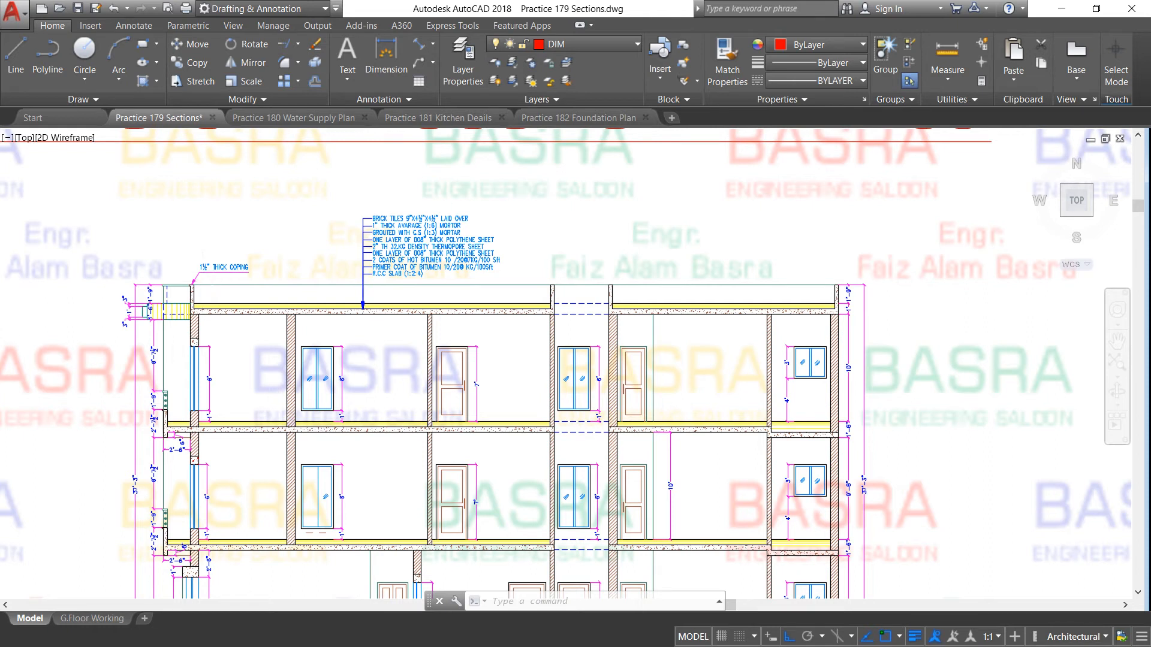
pyautogui.scroll(-2, 325, 231)
pyautogui.scroll(4, 348, 227)
pyautogui.scroll(3, 347, 227)
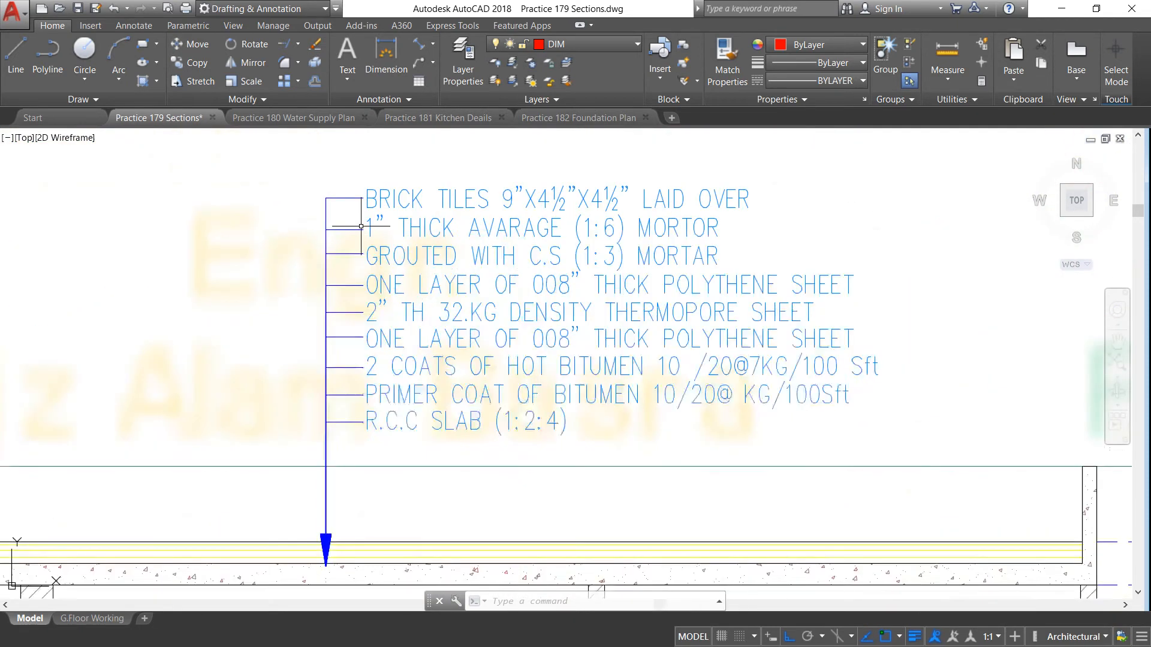
pyautogui.scroll(-1, 348, 227)
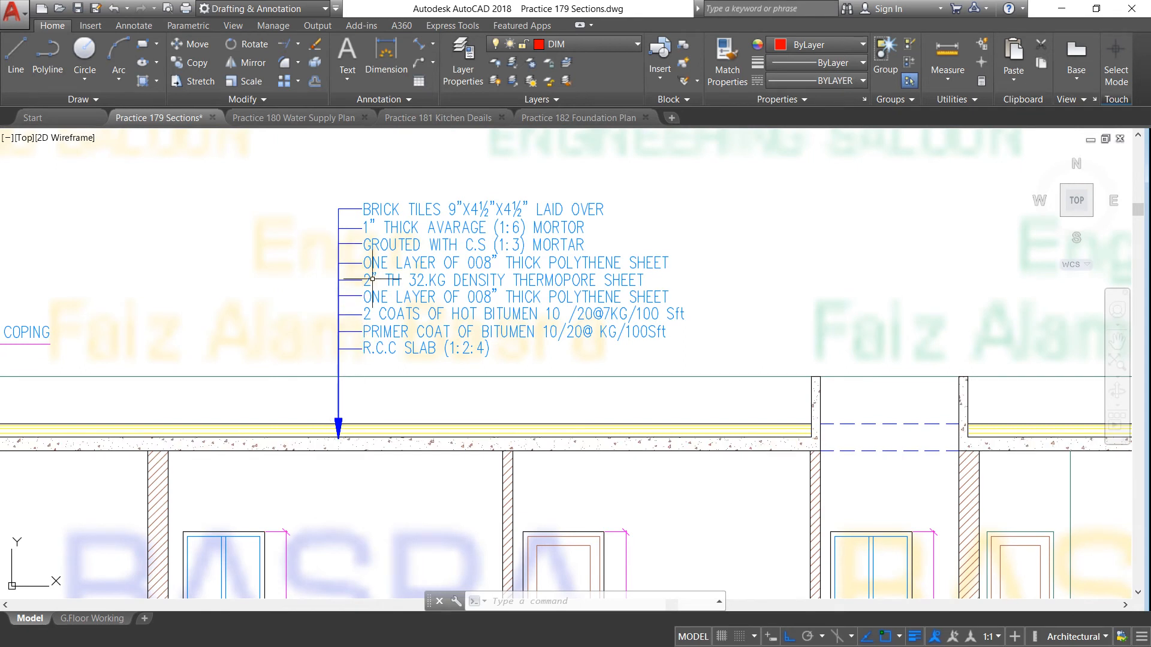
pyautogui.scroll(2, 427, 362)
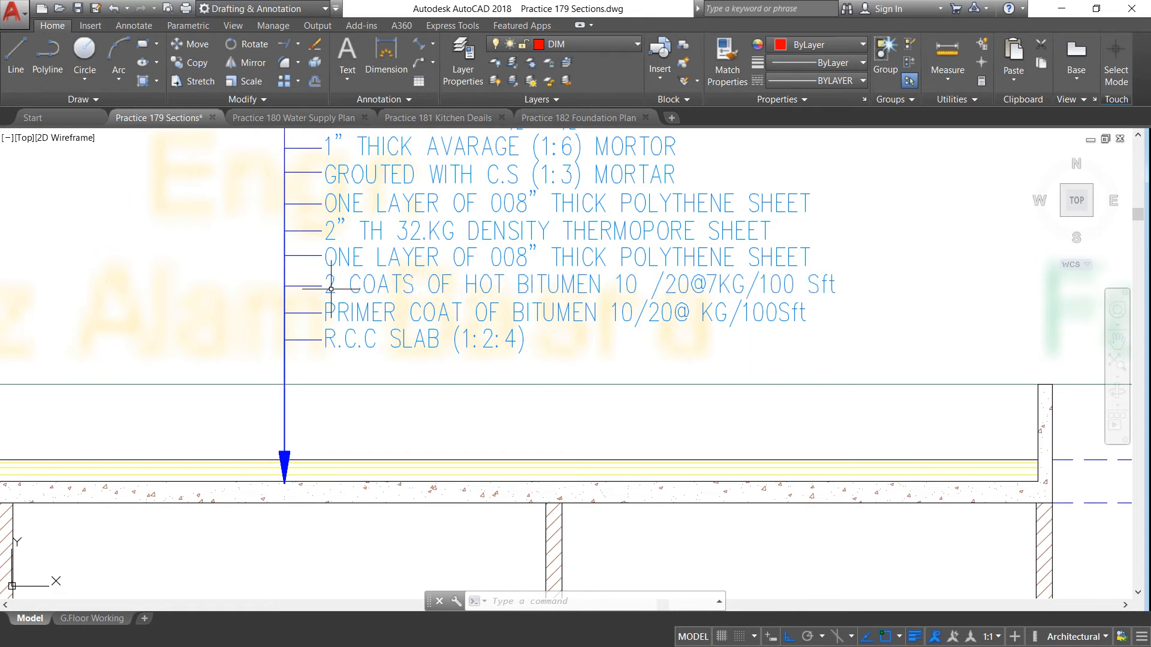
pyautogui.scroll(-2, 336, 356)
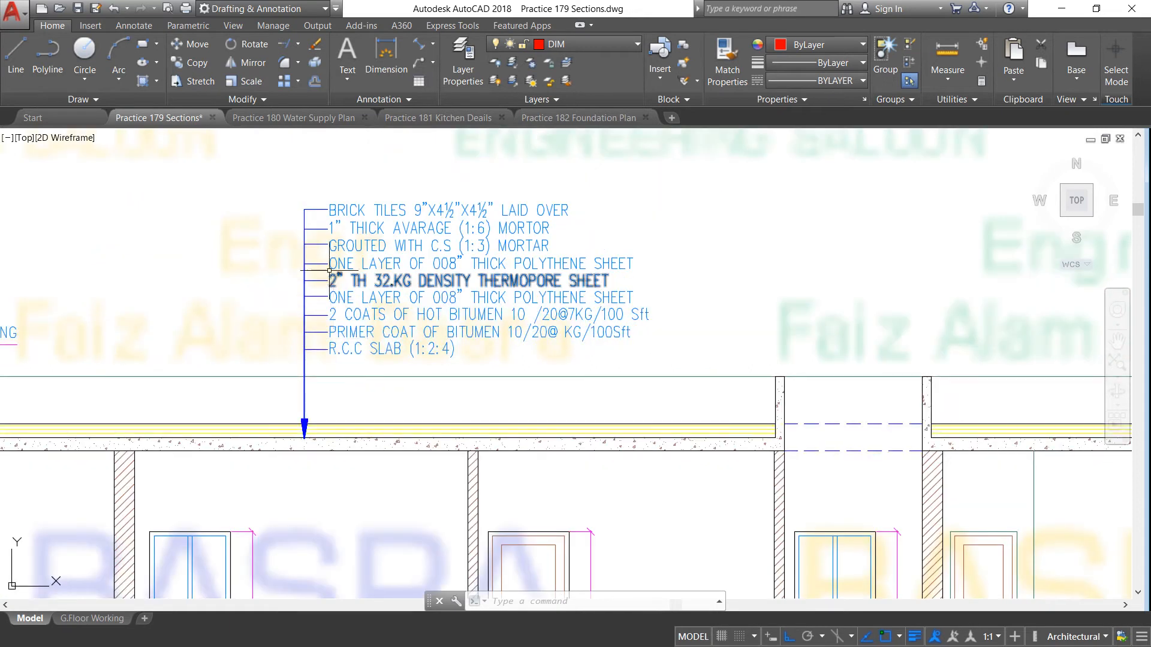
pyautogui.scroll(3, 329, 265)
pyautogui.scroll(-2, 325, 359)
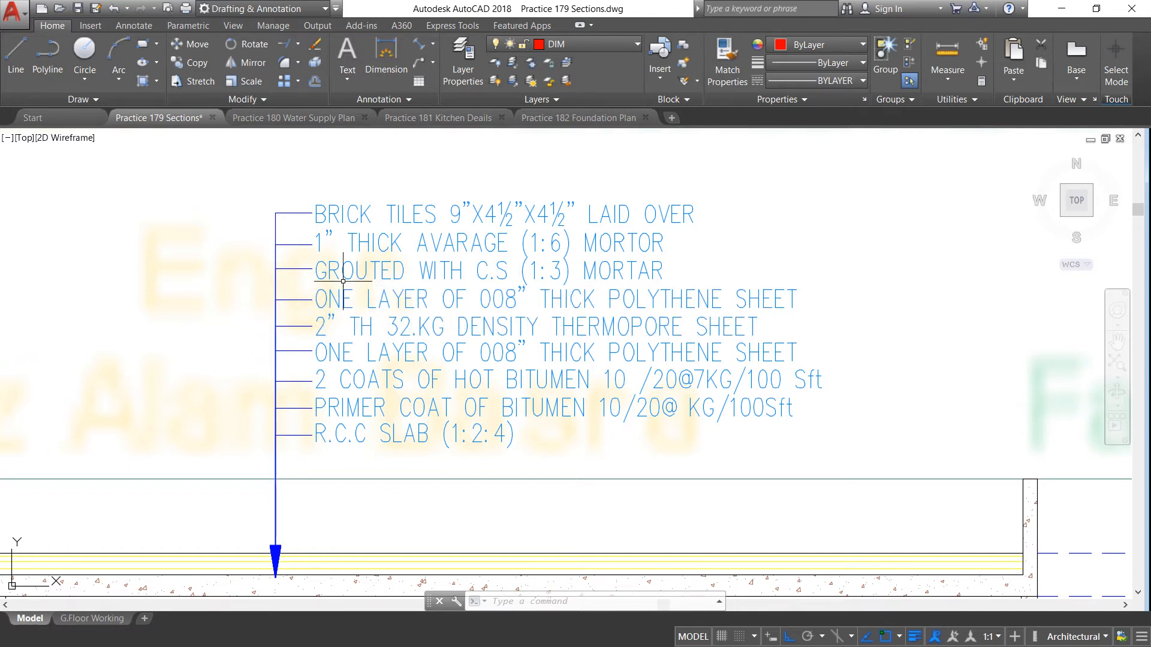
pyautogui.scroll(1, 348, 273)
pyautogui.scroll(-3, 360, 272)
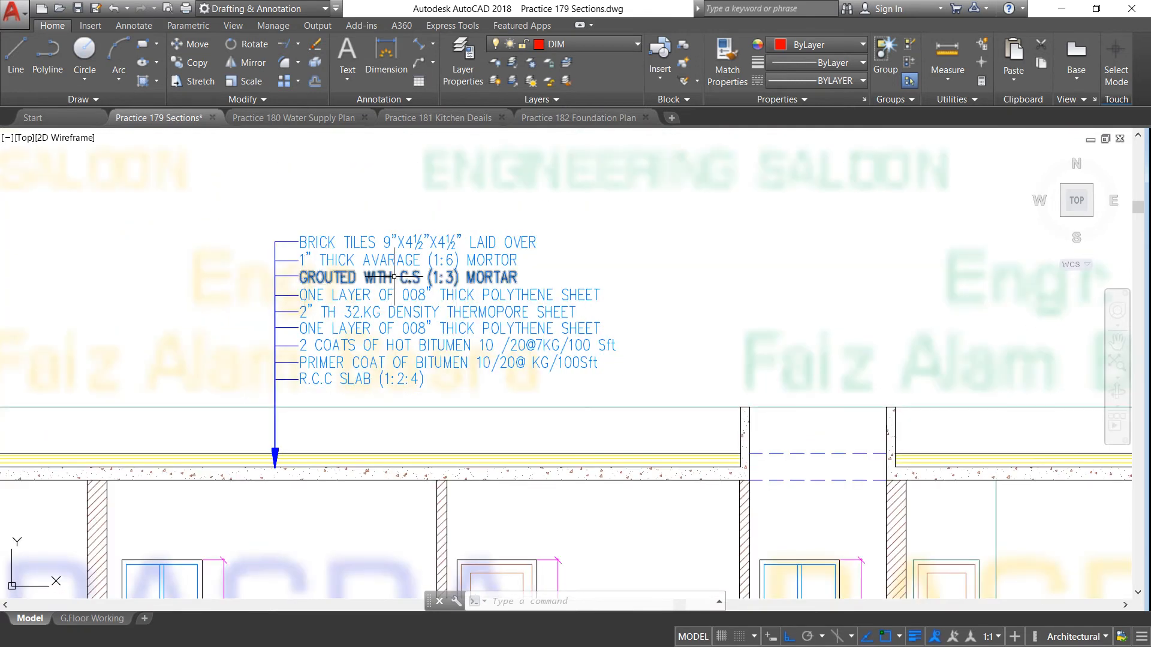
pyautogui.scroll(2, 393, 276)
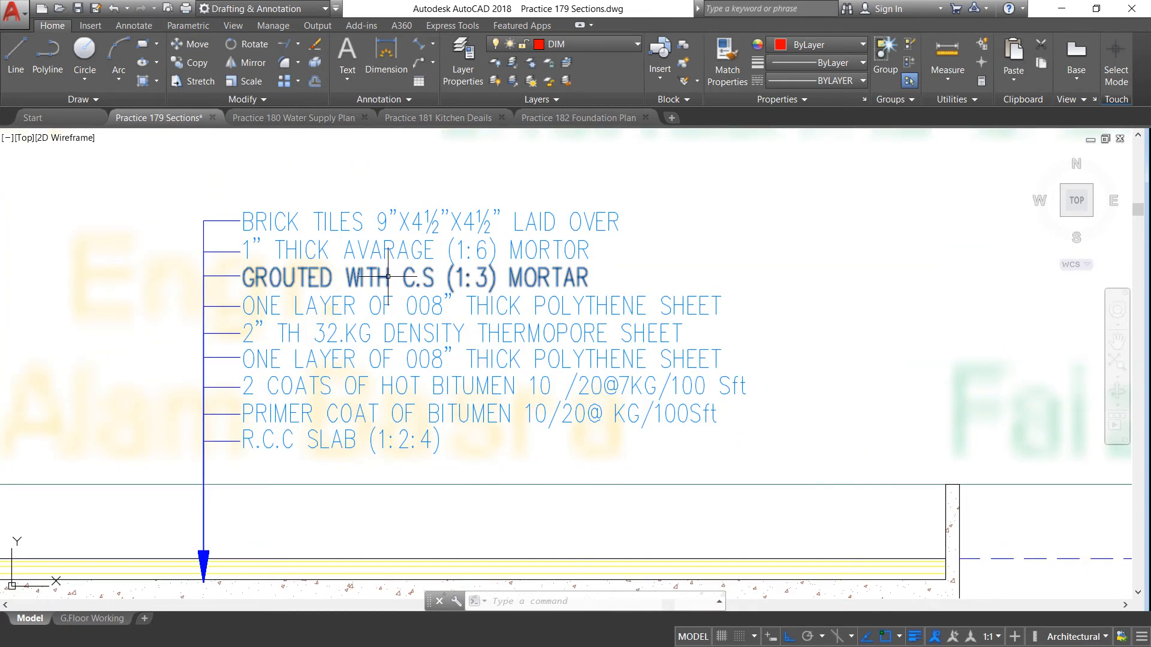
pyautogui.moveTo(388, 277)
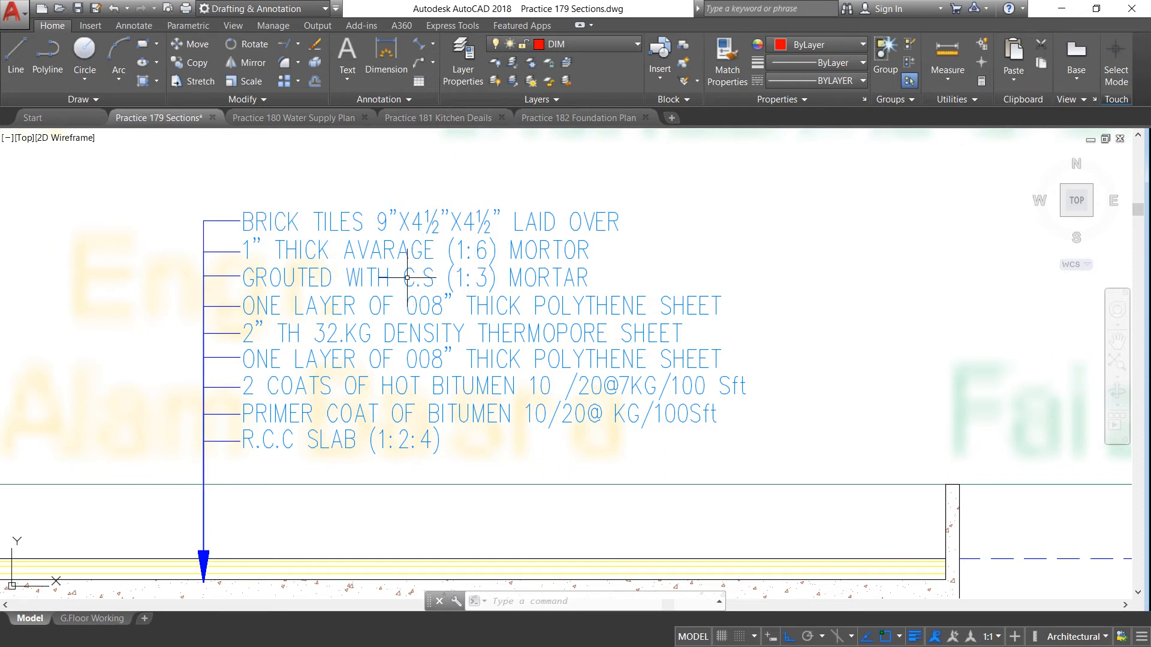
# Compare the roof treatment notes above the longer section with the layered roof slab their leader points to
pyautogui.scroll(-2, 316, 275)
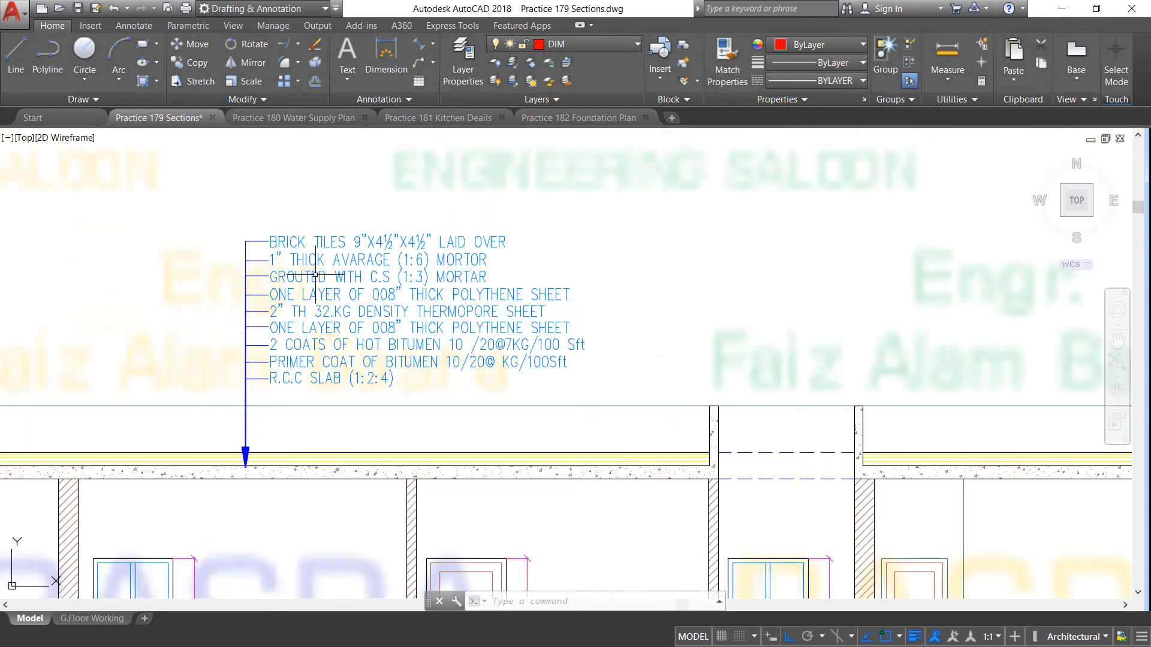
pyautogui.scroll(-4, 316, 275)
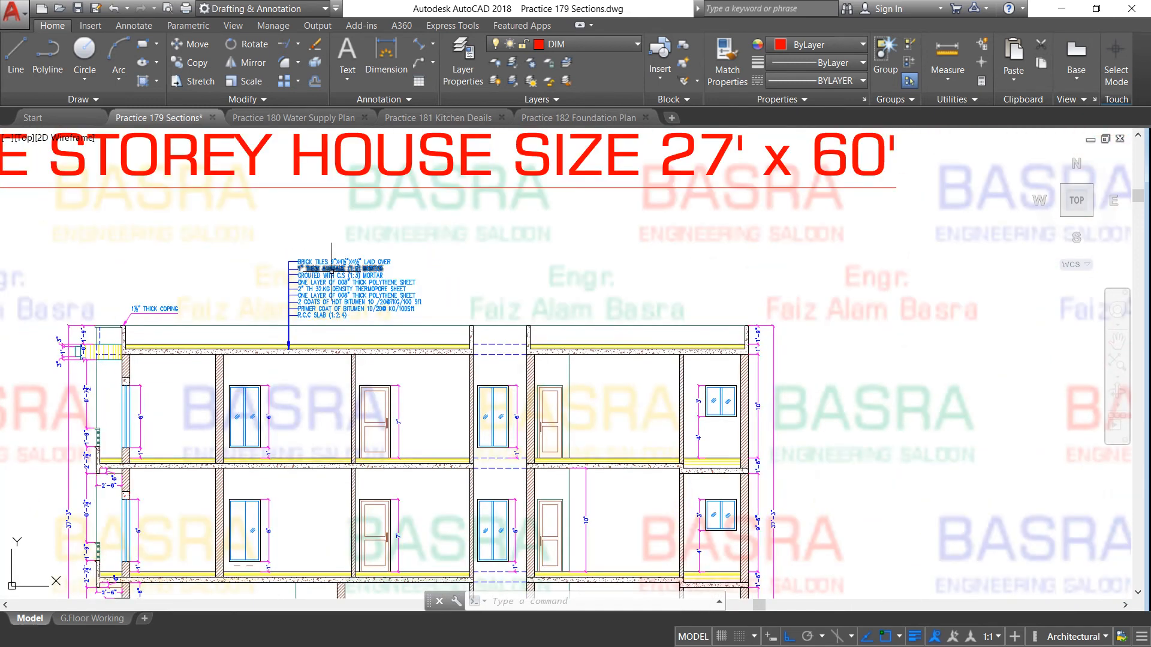
pyautogui.scroll(3, 287, 300)
pyautogui.scroll(1, 324, 359)
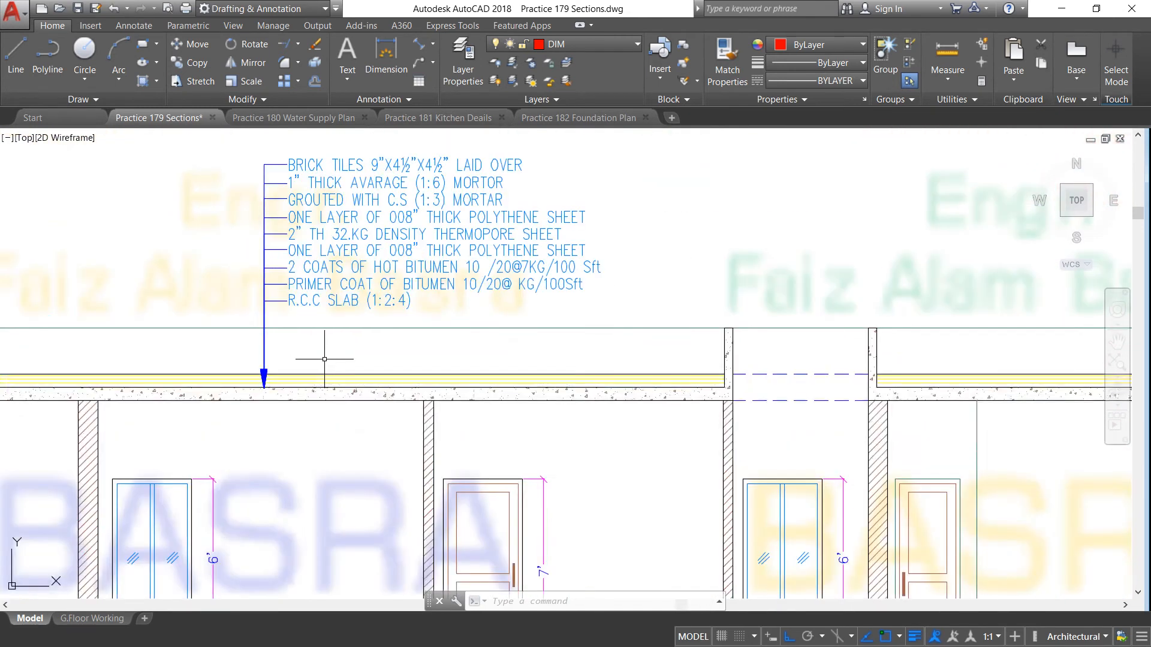
pyautogui.scroll(-2, 312, 343)
pyautogui.scroll(-2, 310, 321)
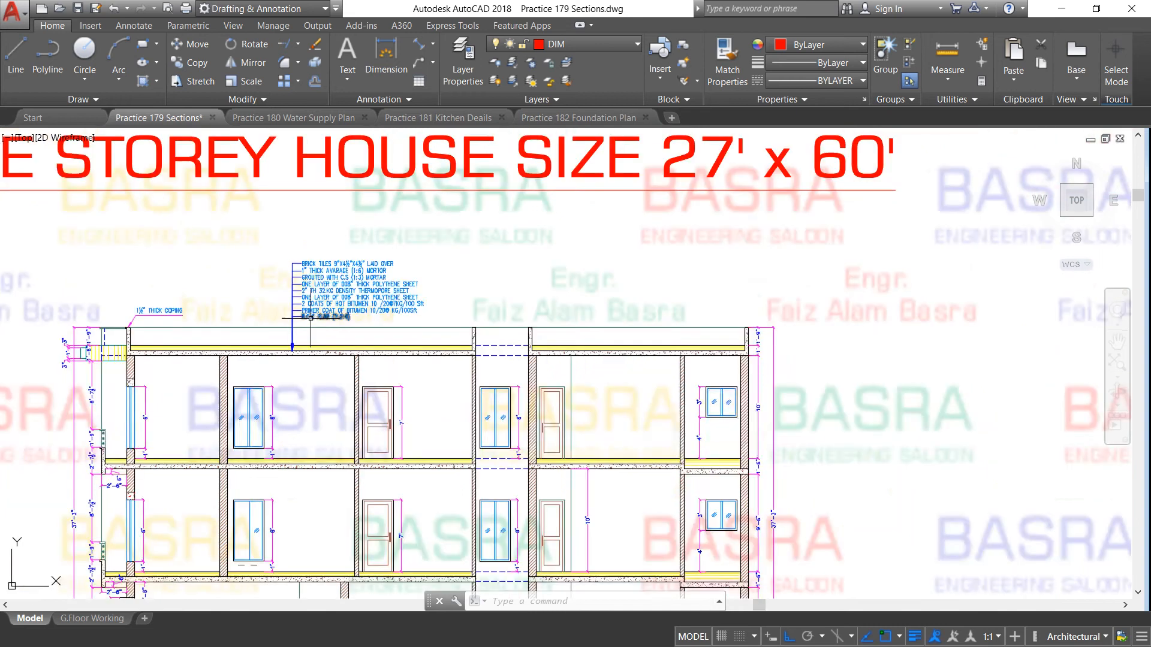
# Examine the longer section's ground floor, including the doors, entrance steps, plinth fill, earth hatching and level marks
pyautogui.scroll(-3, 311, 310)
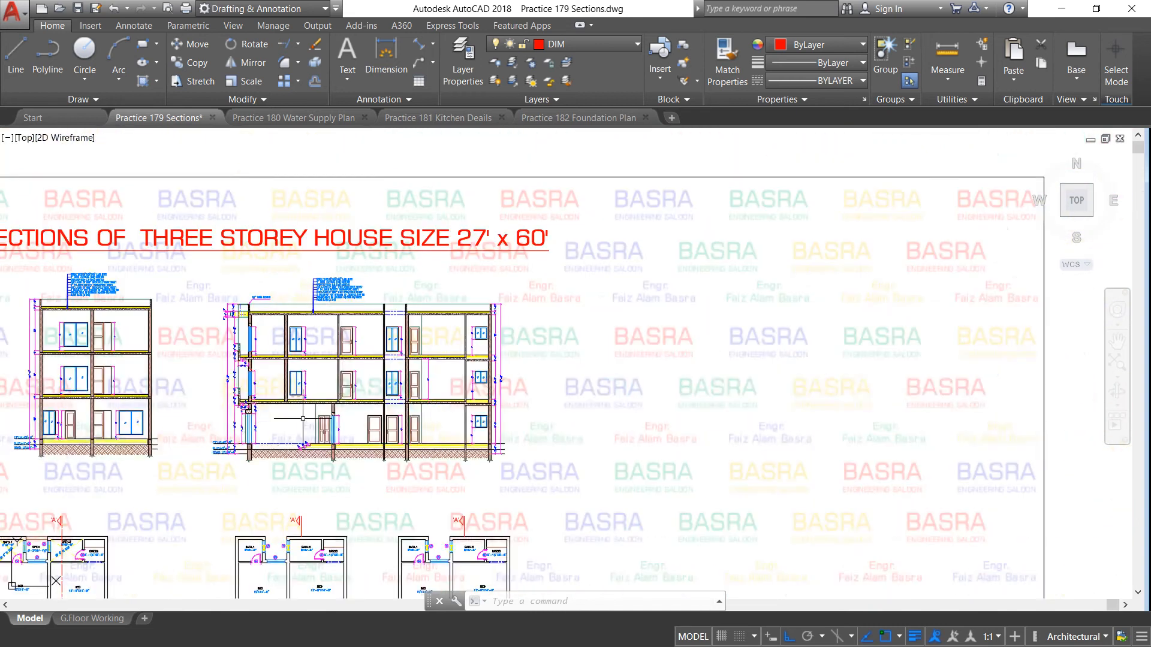
pyautogui.scroll(3, 268, 479)
pyautogui.scroll(2, 347, 431)
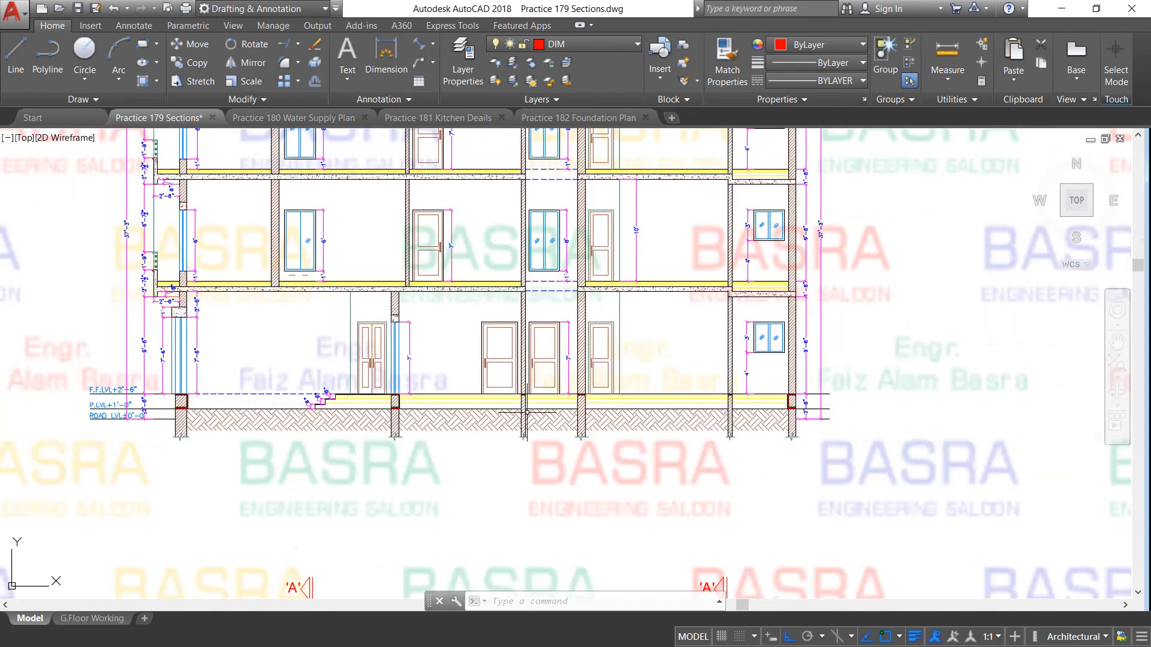
pyautogui.scroll(2, 533, 412)
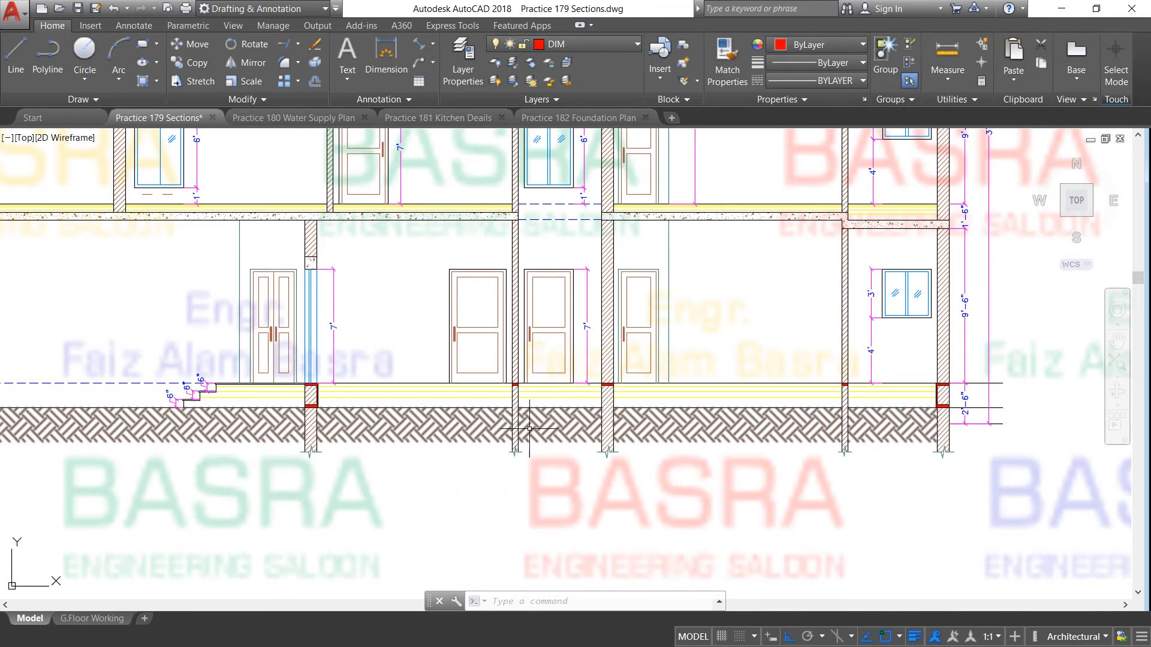
pyautogui.scroll(-4, 498, 411)
pyautogui.scroll(4, 378, 414)
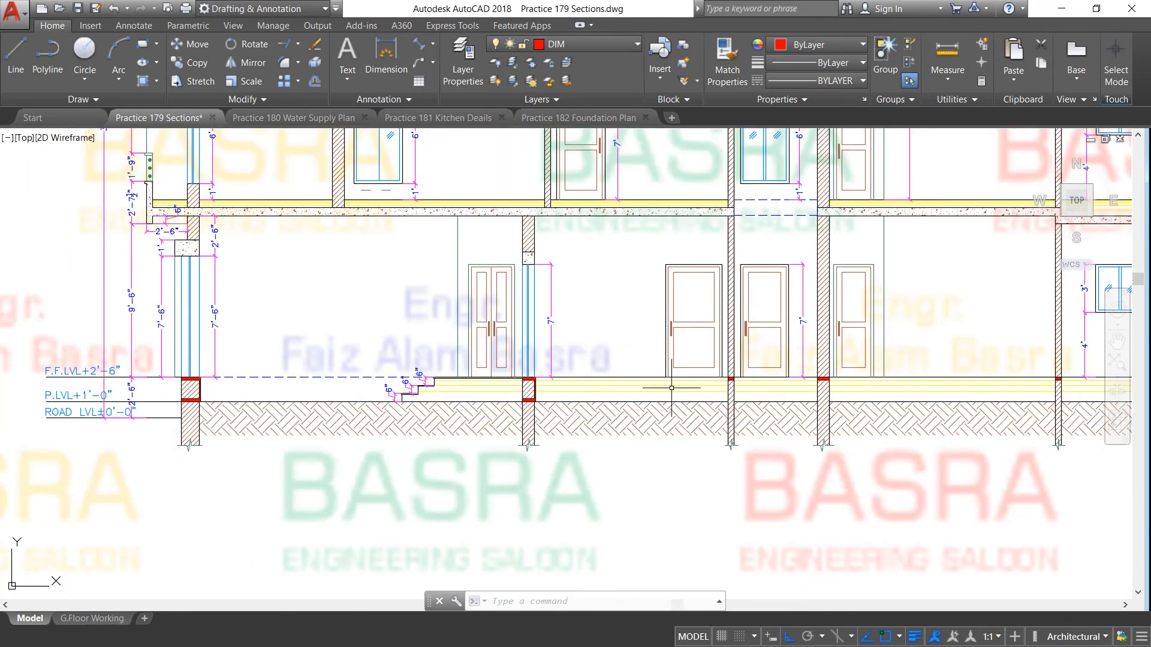
pyautogui.scroll(-4, 671, 388)
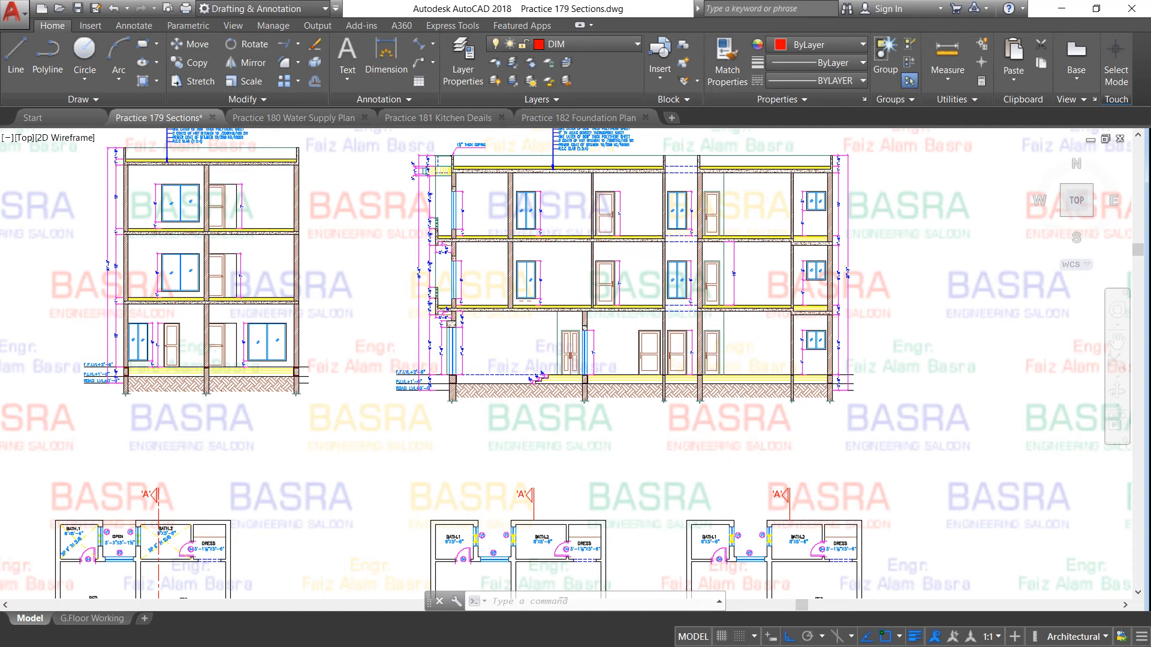
pyautogui.scroll(-4, 567, 326)
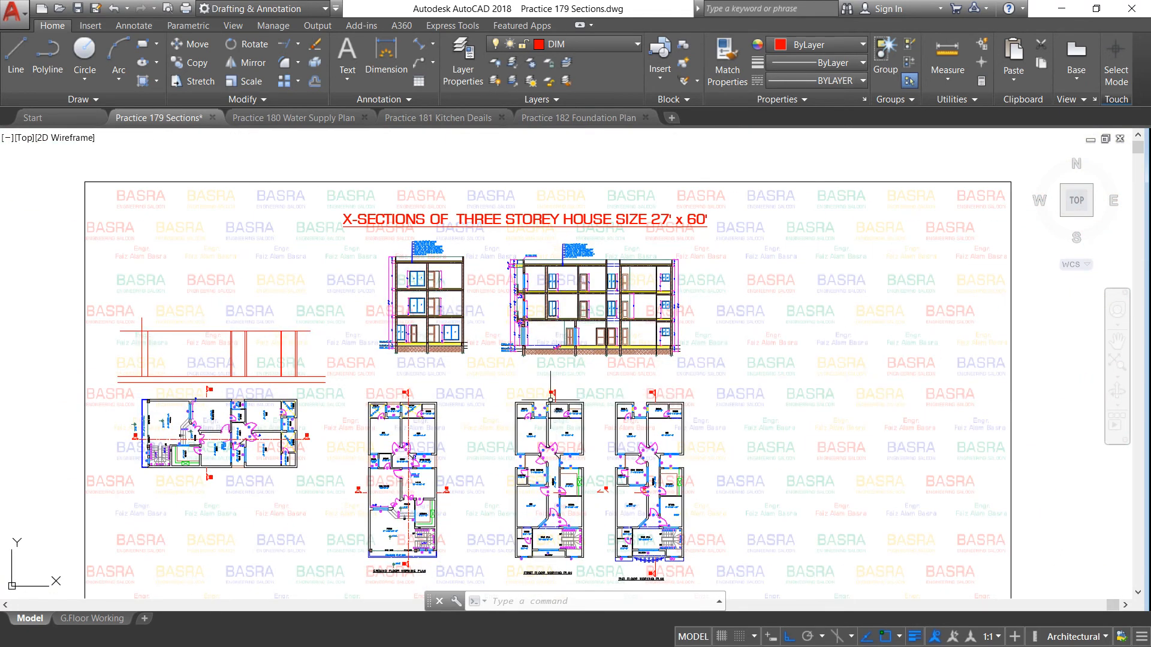
# Trace the section B-B cutting line across the ground floor plan through the drawing/dining and living rooms
pyautogui.scroll(4, 554, 360)
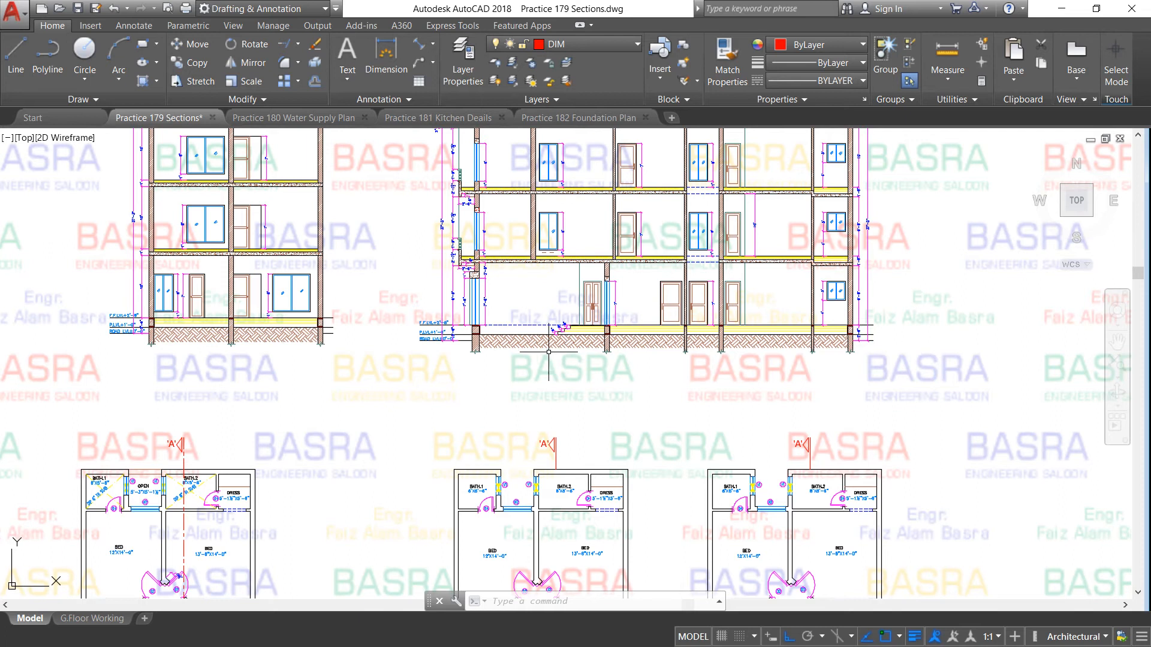
pyautogui.scroll(-3, 635, 360)
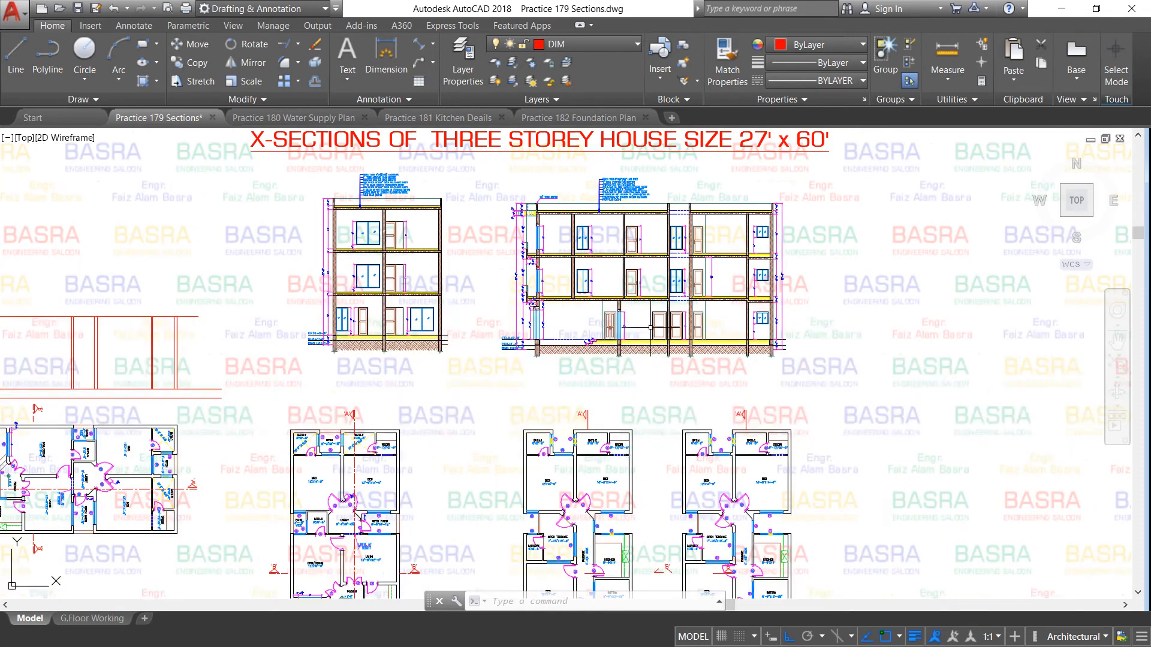
pyautogui.scroll(2, 462, 428)
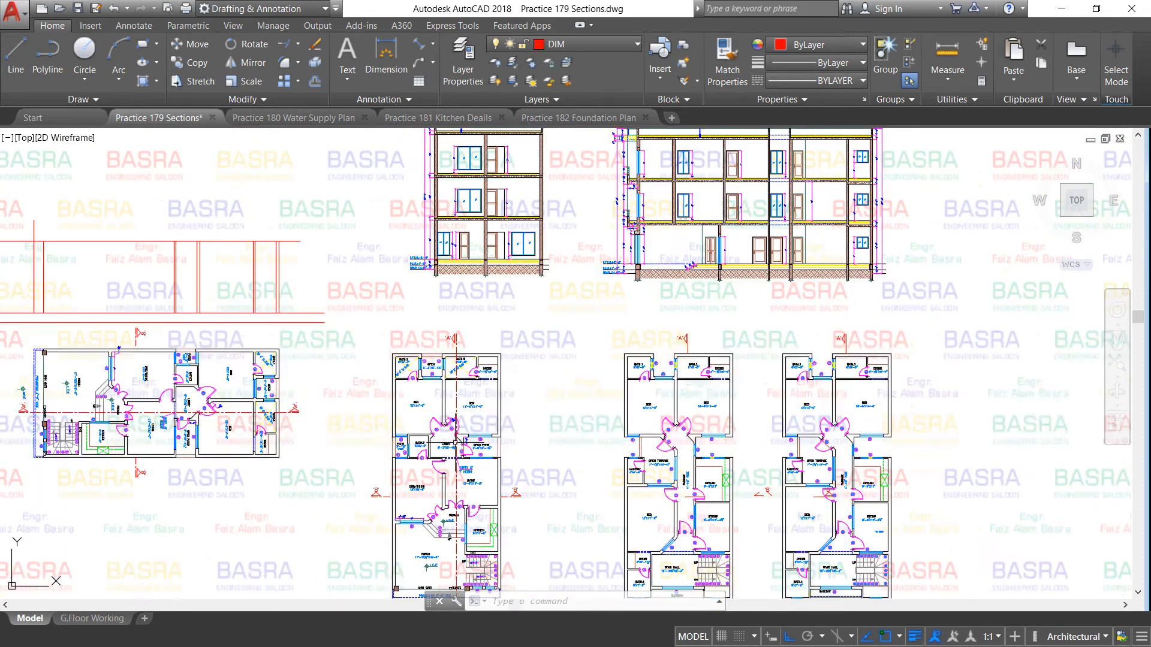
pyautogui.scroll(2, 392, 514)
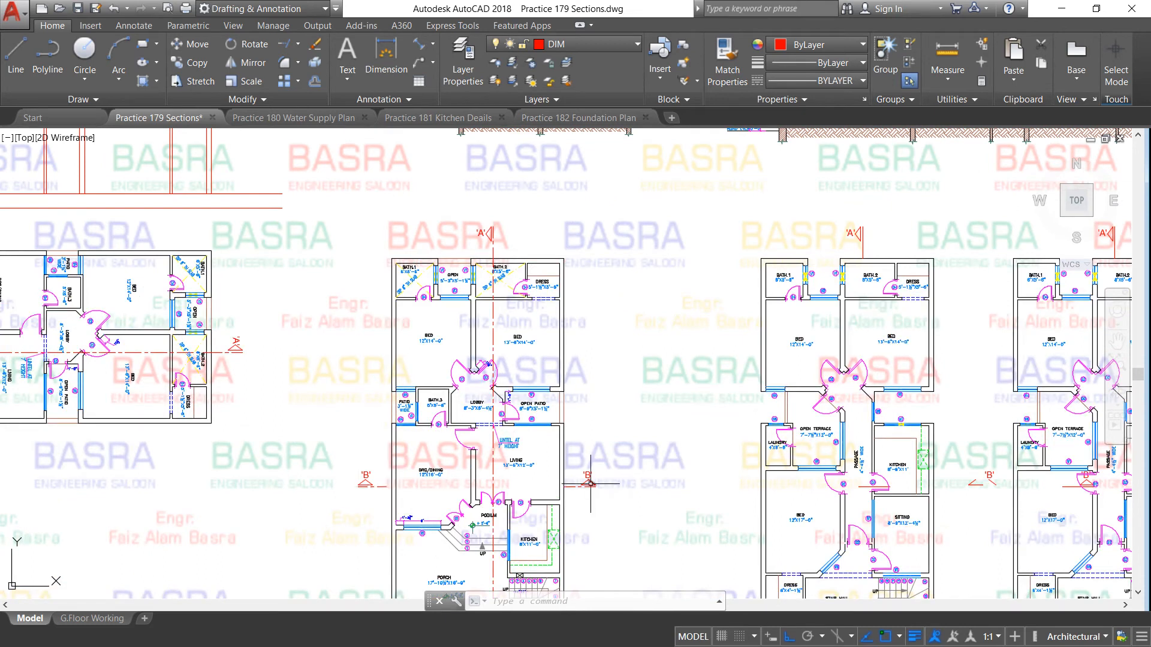
pyautogui.scroll(2, 571, 497)
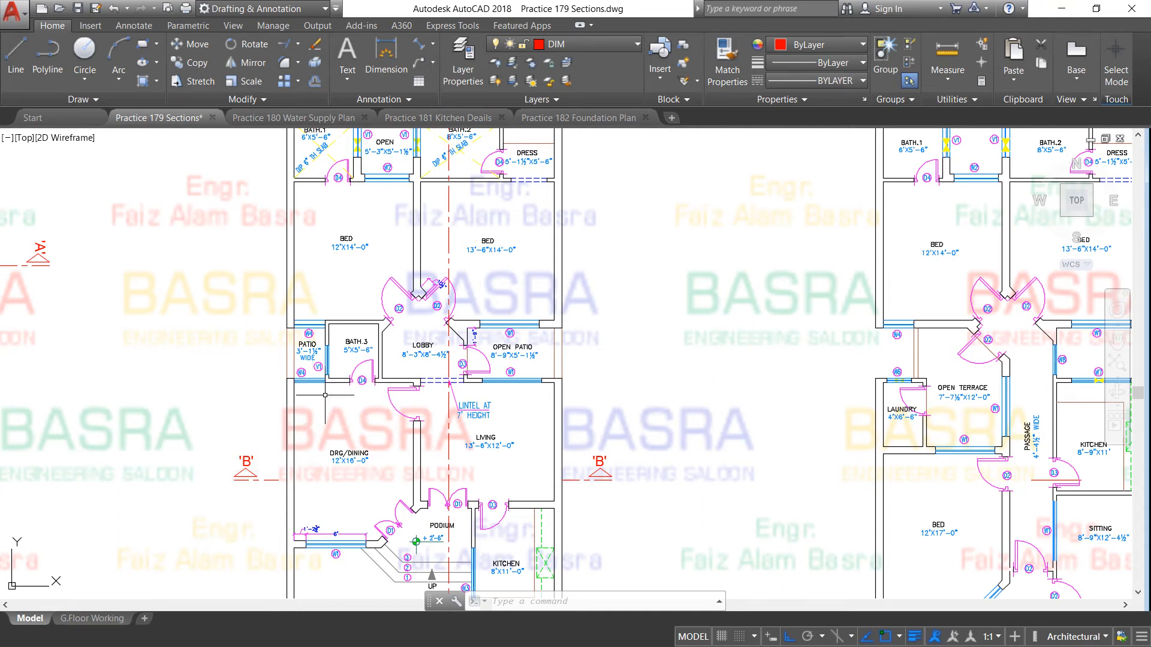
# Examine the base of the shorter section, including the ground-floor openings, plinth layers, earth hatching and level marks
pyautogui.scroll(-5, 325, 395)
pyautogui.scroll(5, 376, 242)
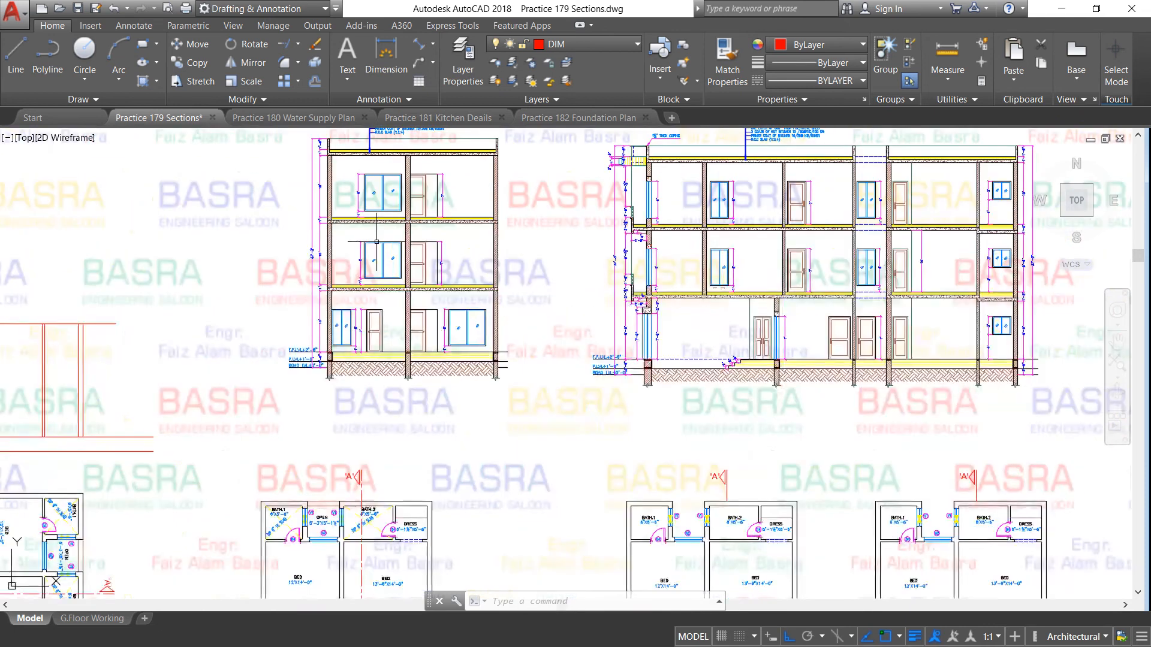
pyautogui.scroll(2, 386, 324)
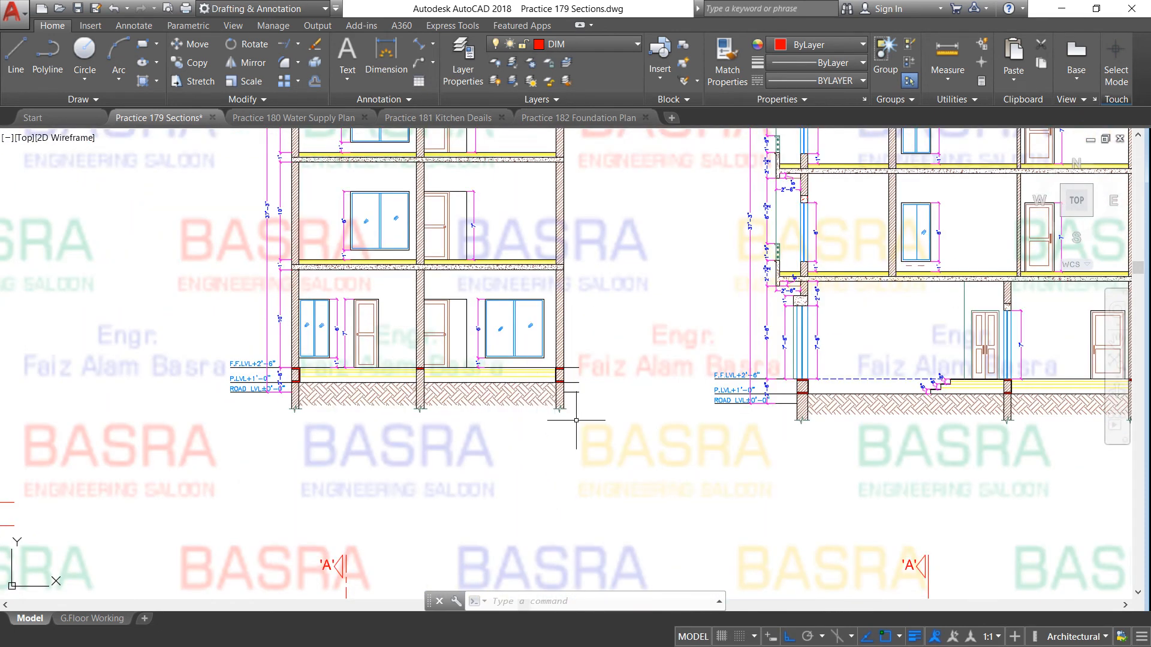
pyautogui.scroll(2, 504, 405)
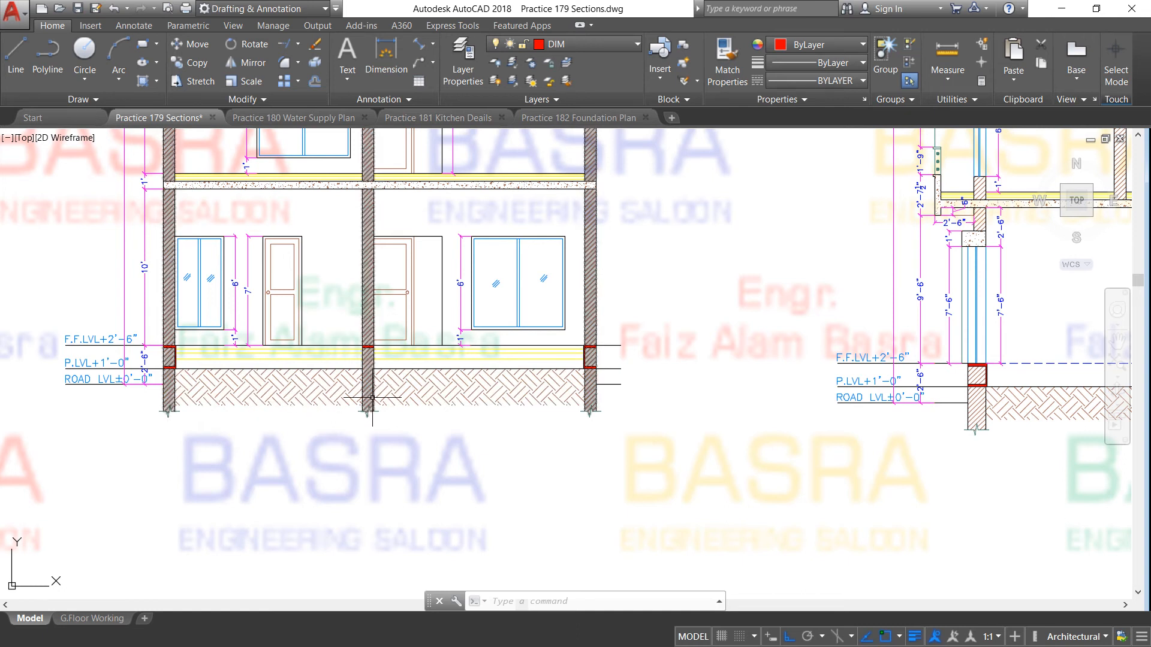
pyautogui.scroll(2, 171, 419)
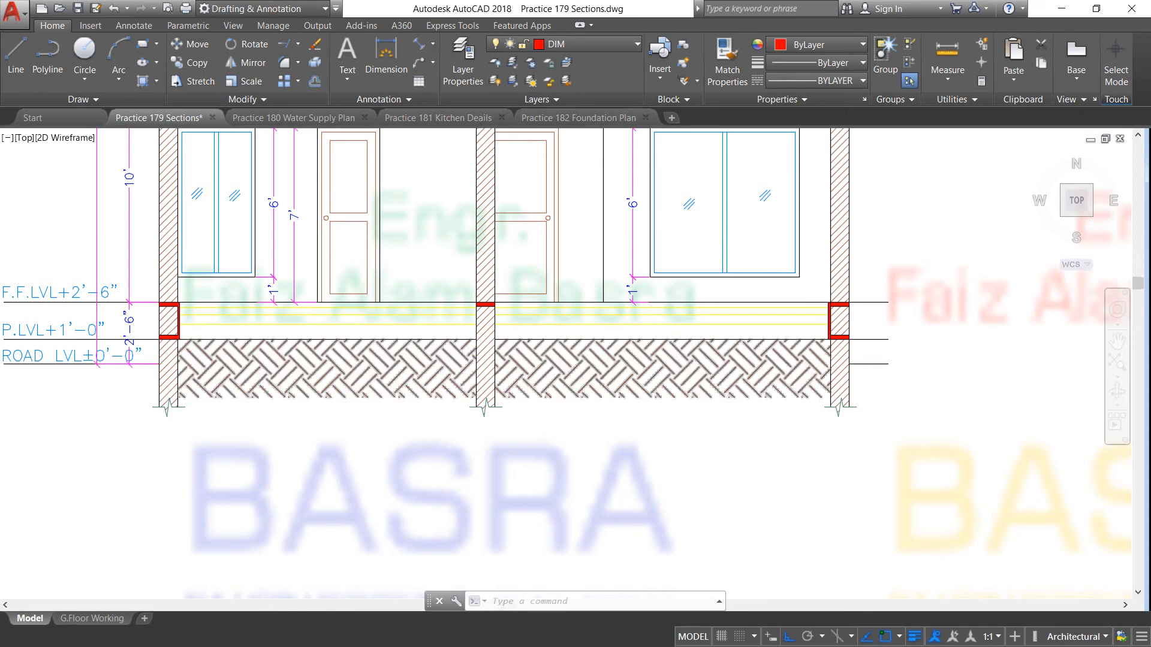
pyautogui.scroll(-2, 359, 364)
pyautogui.scroll(2, 300, 365)
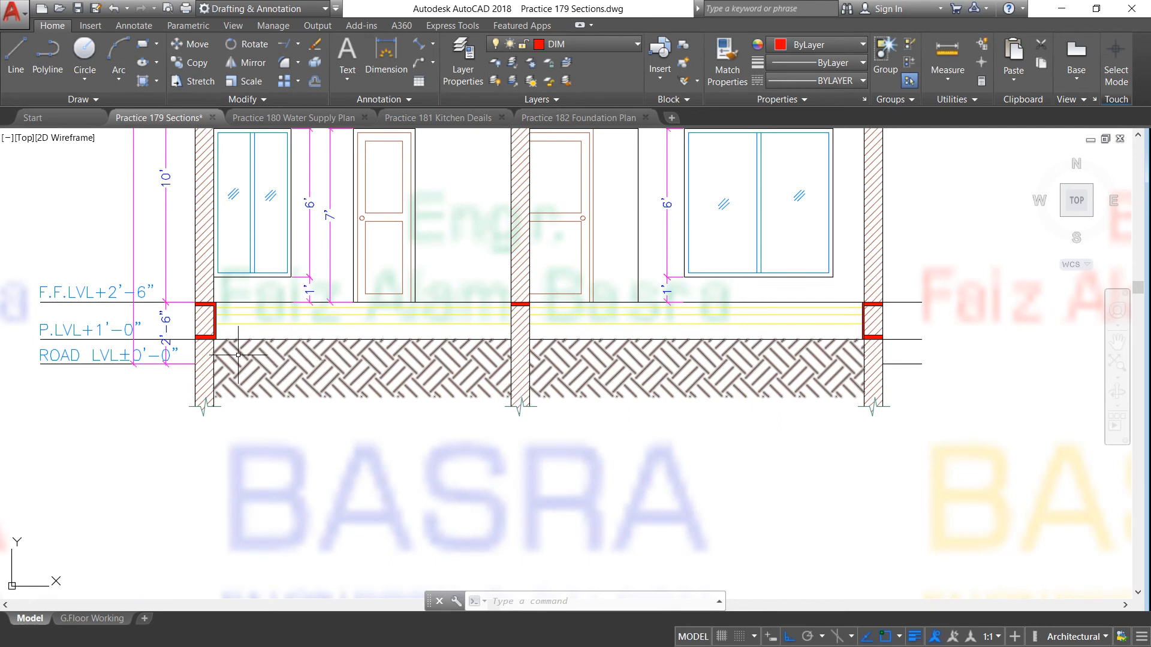
# Try a 0 angle on the shorter section's EARTH hatch, and return the angle to 45
pyautogui.click(288, 365)
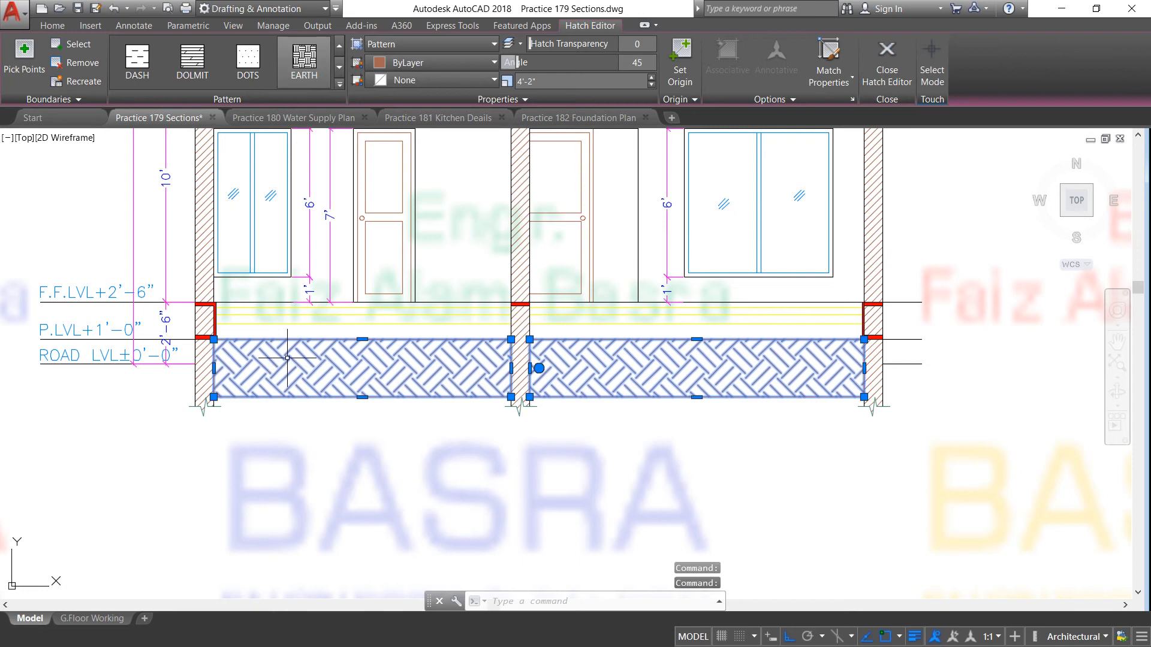
pyautogui.press('Escape')
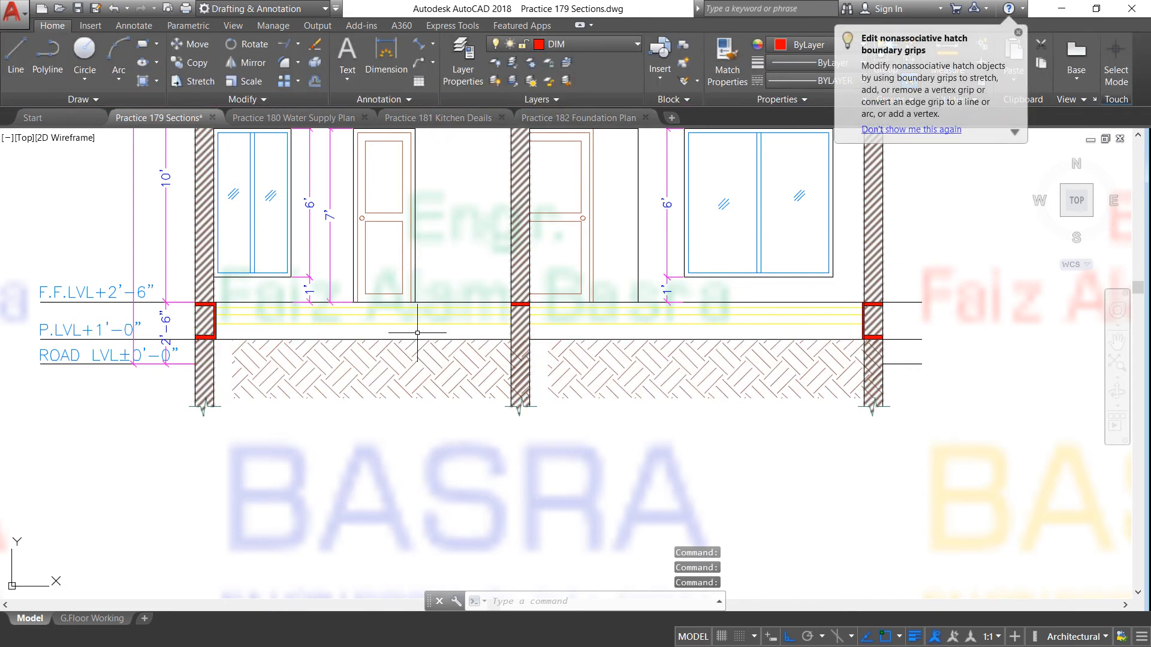
pyautogui.click(387, 364)
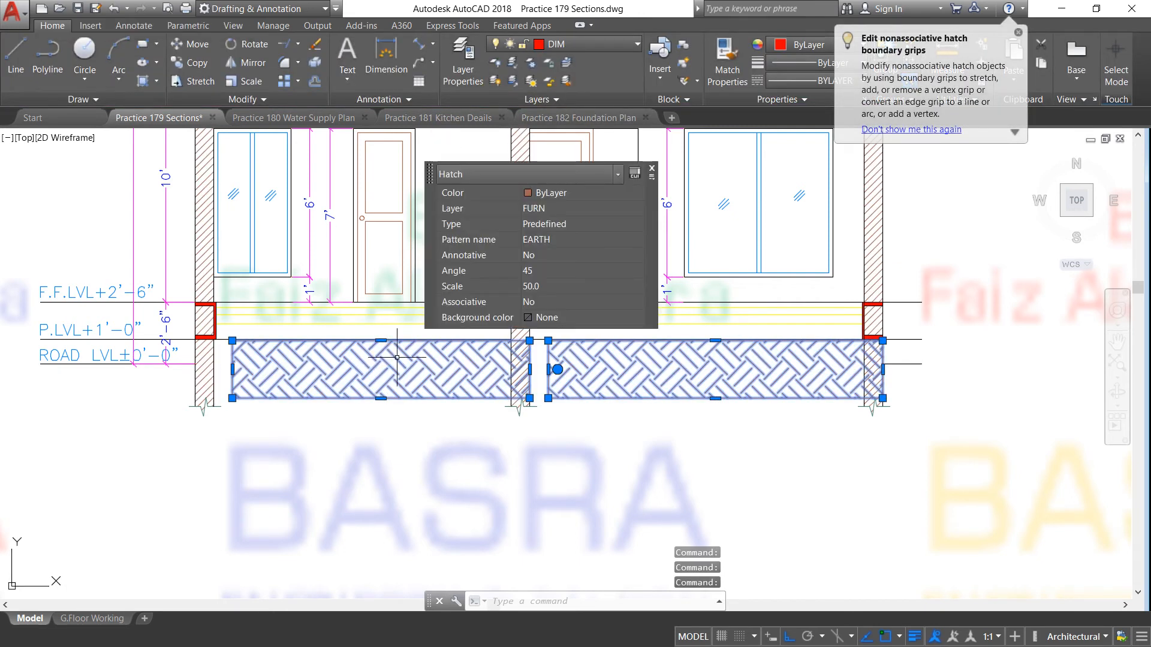
pyautogui.click(542, 271)
pyautogui.write('0')
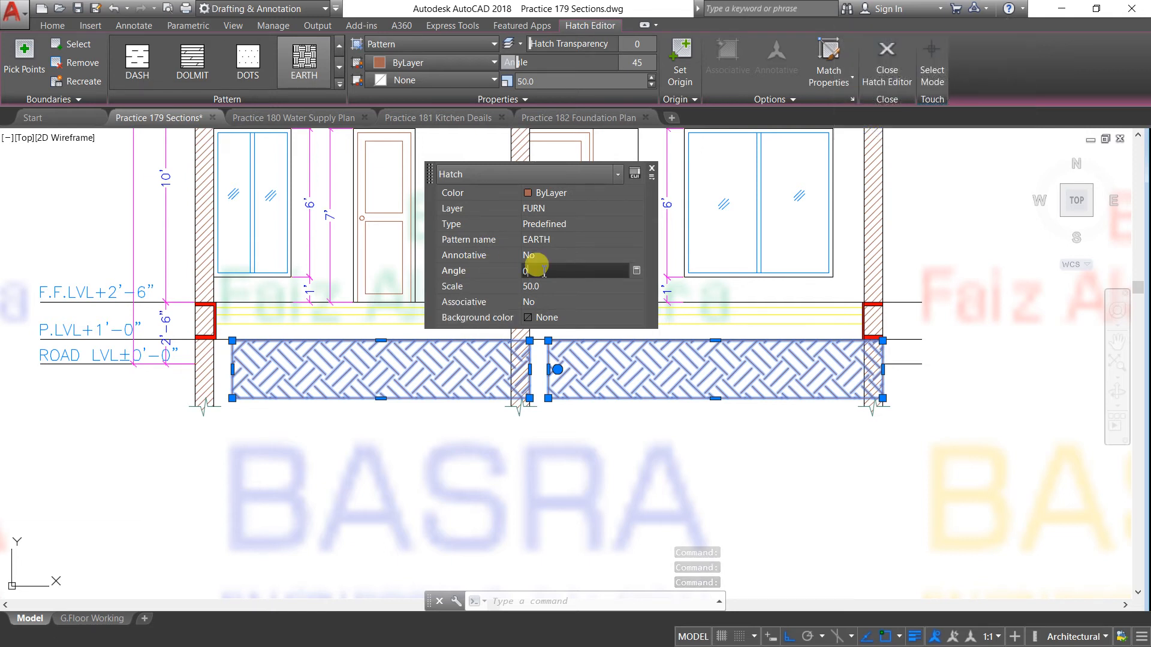
pyautogui.press('Tab')
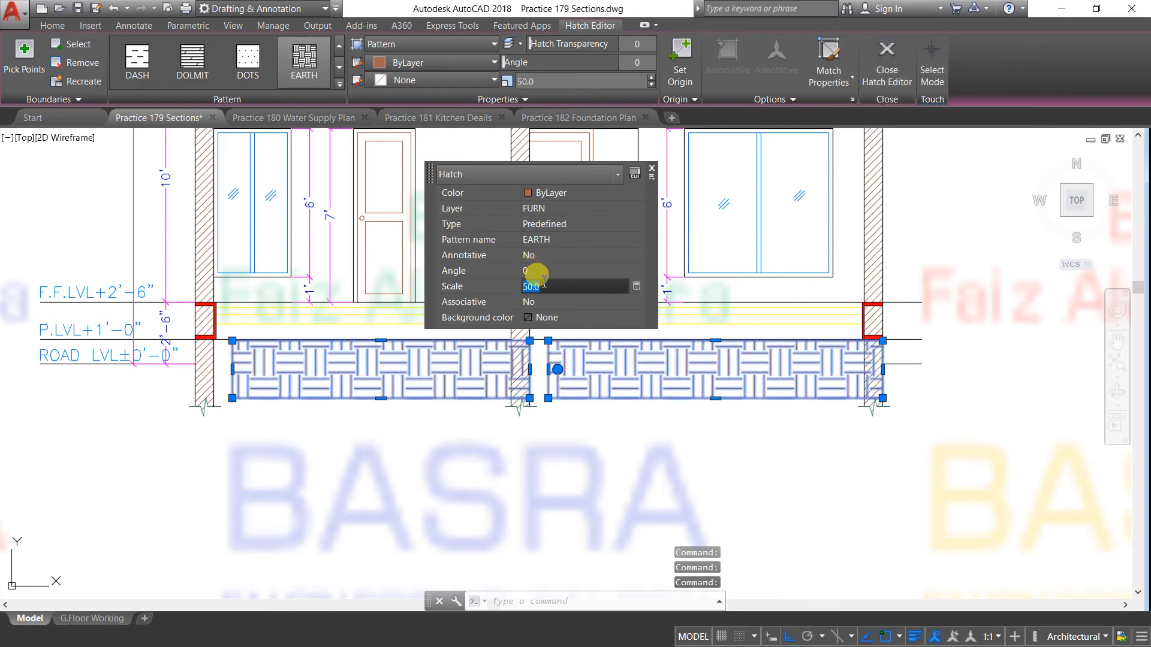
pyautogui.click(542, 271)
pyautogui.write('45')
pyautogui.press('Tab')
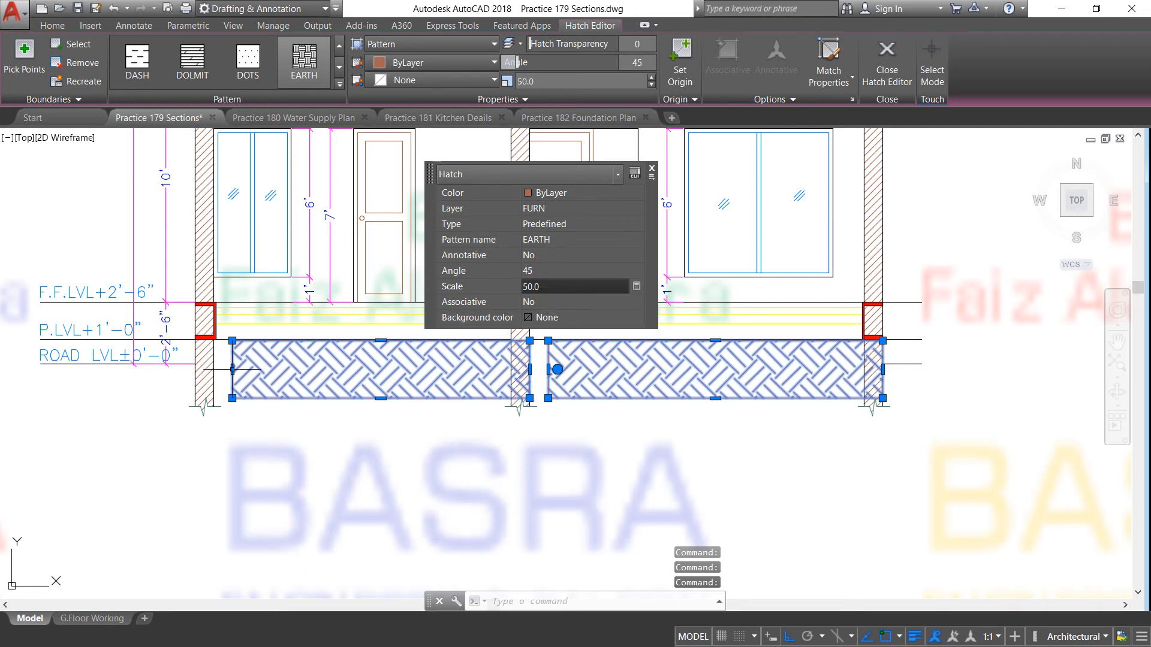
# Stretch the side edges of both earth hatch areas under the shorter section to meet the adjoining wall faces
pyautogui.click(232, 369)
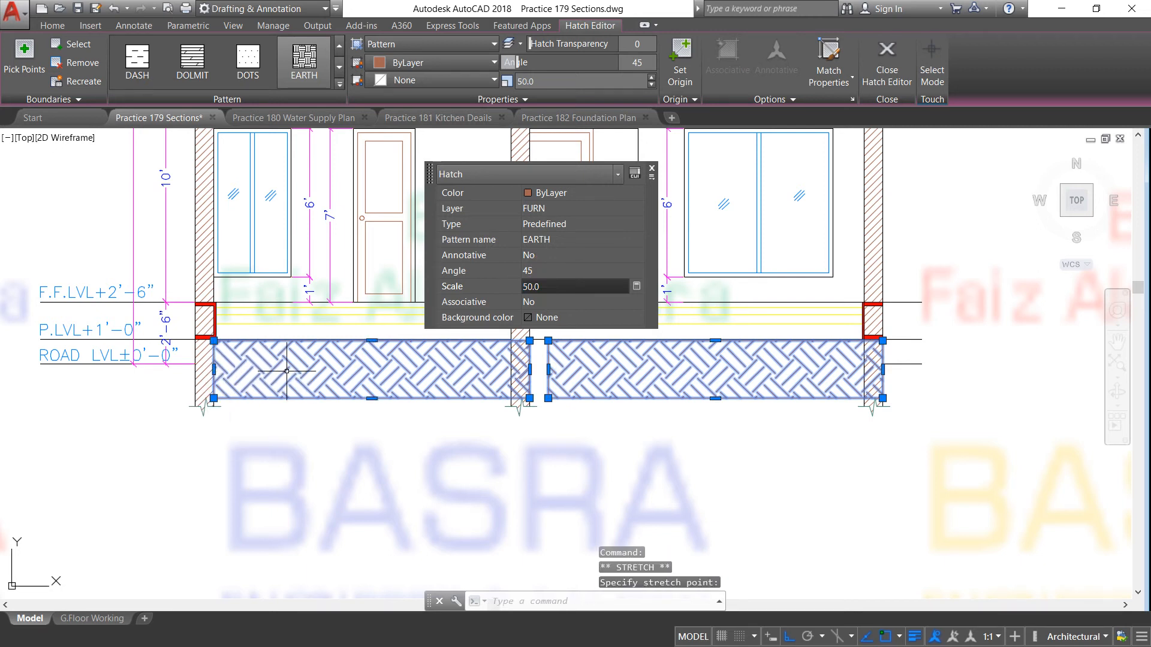
pyautogui.press('Escape')
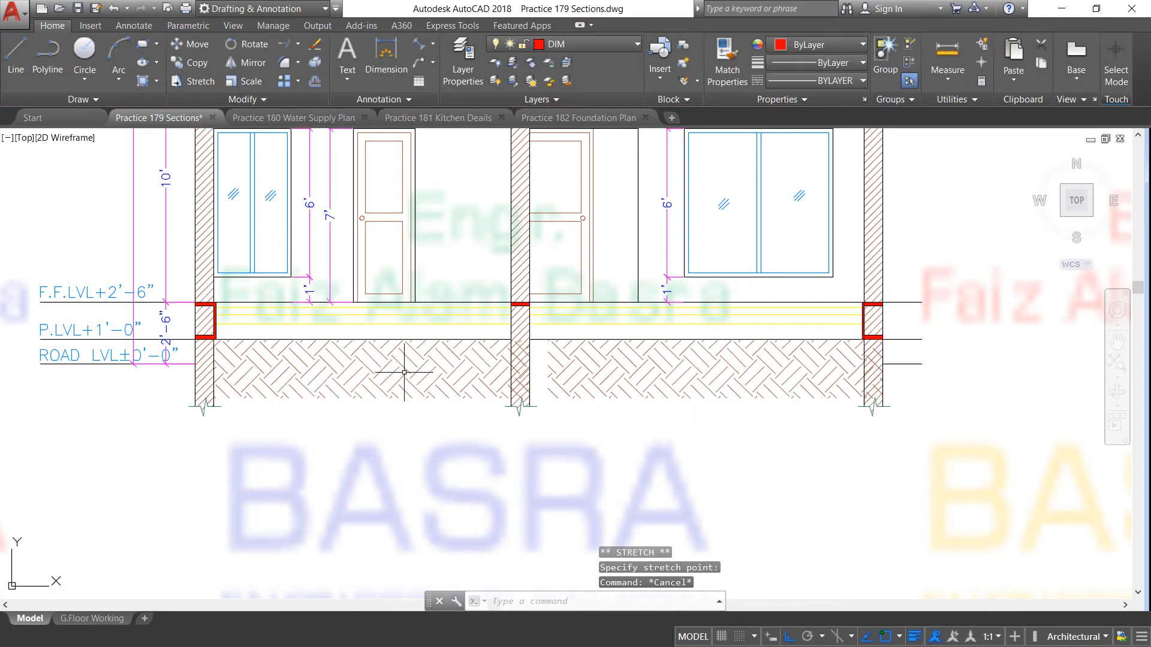
pyautogui.click(558, 368)
pyautogui.click(548, 369)
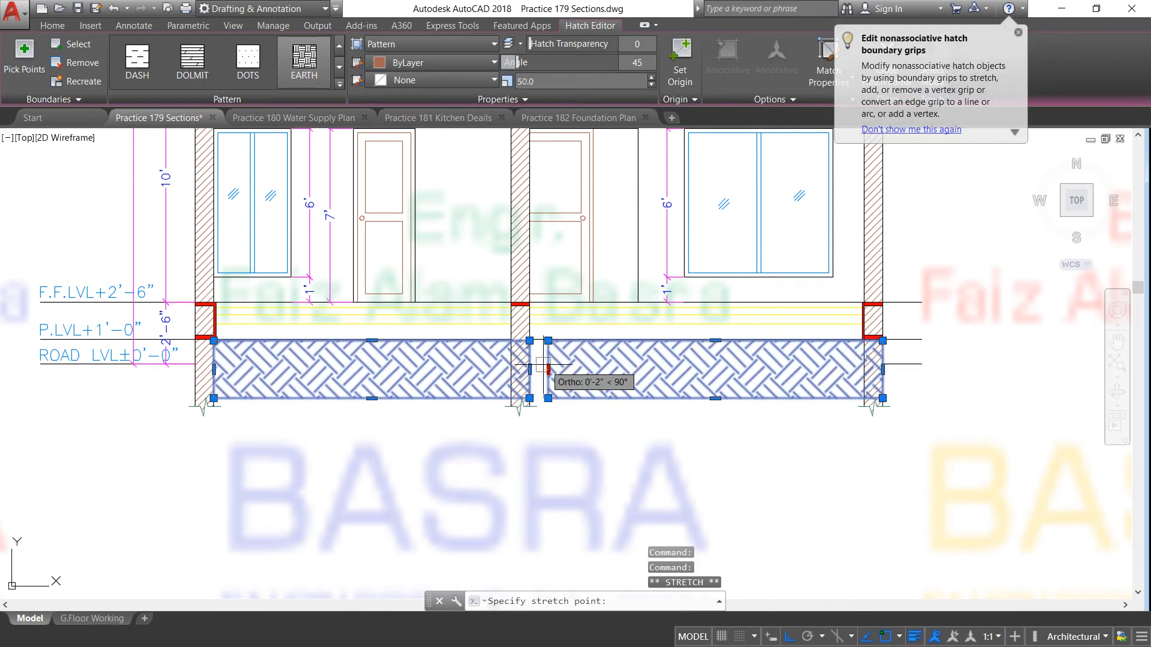
pyautogui.click(530, 364)
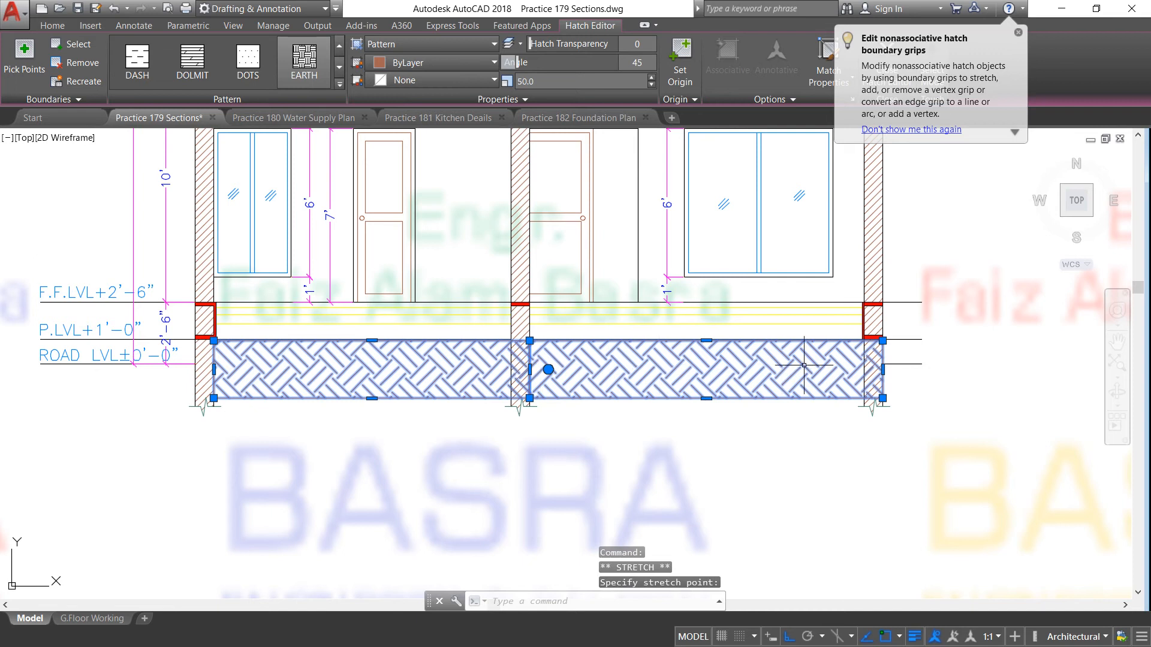
pyautogui.click(882, 368)
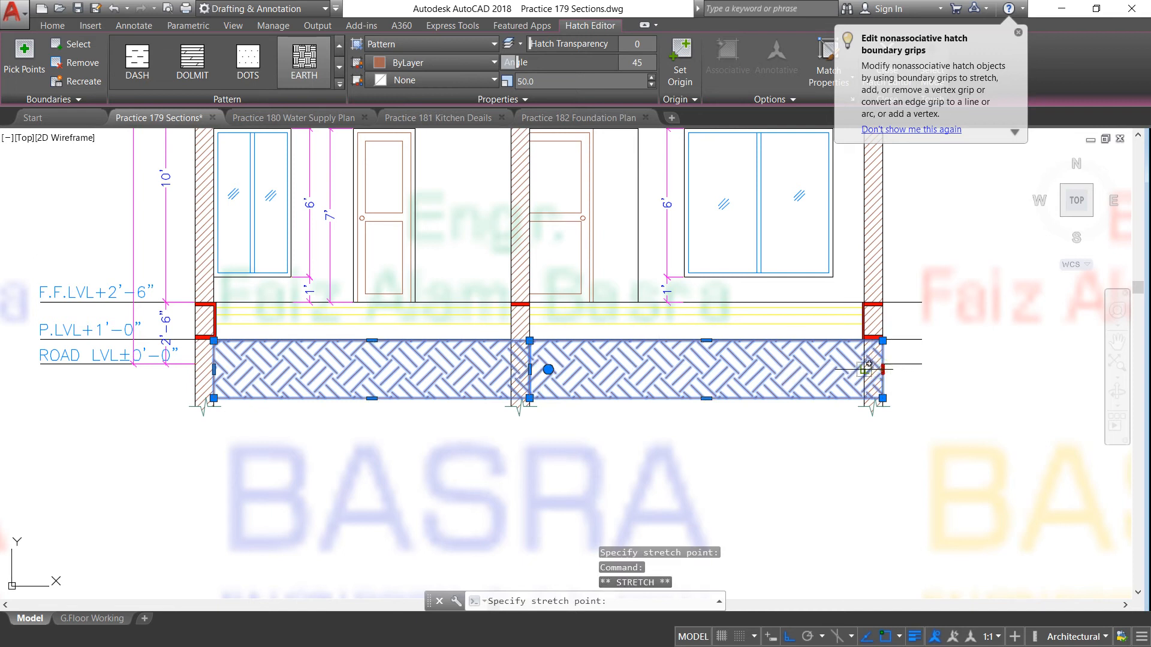
pyautogui.click(863, 369)
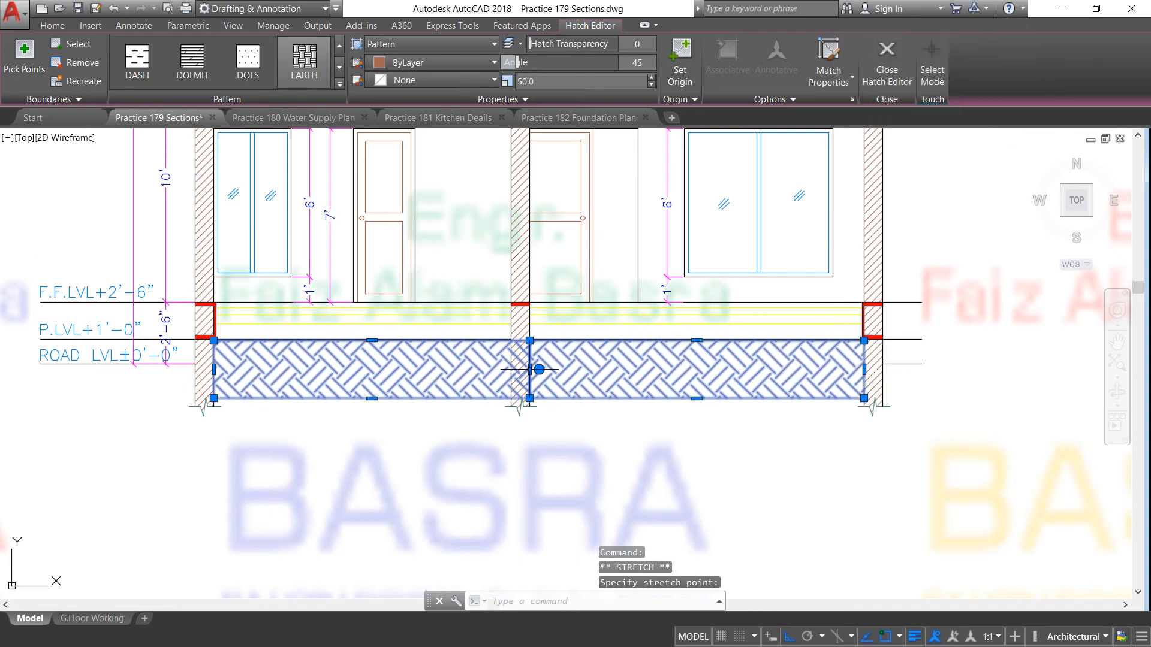
pyautogui.click(511, 369)
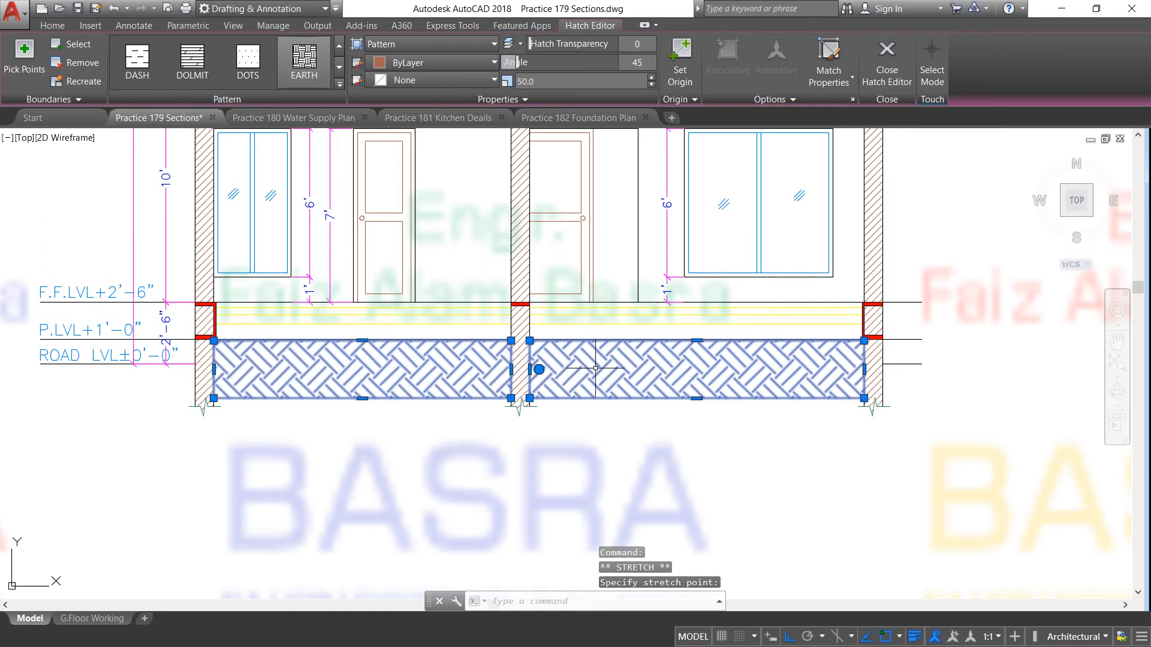
pyautogui.press('Escape')
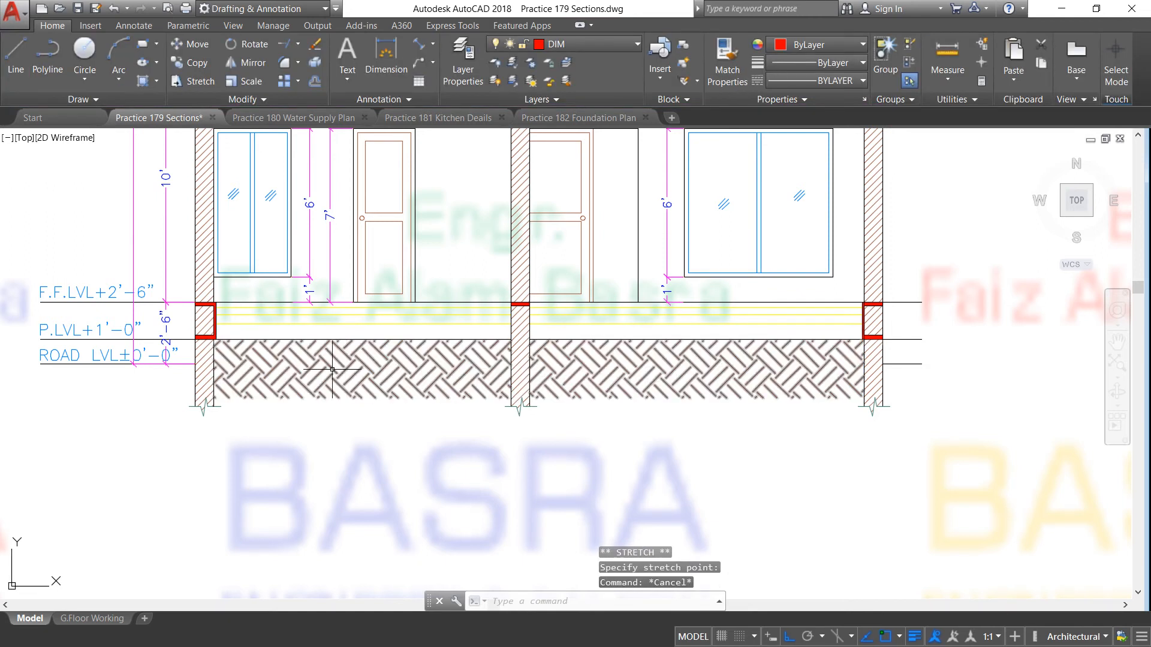
# Examine the road, plinth and finished floor level marks and the ground-floor windows and doors of the shorter section
pyautogui.scroll(2, 80, 352)
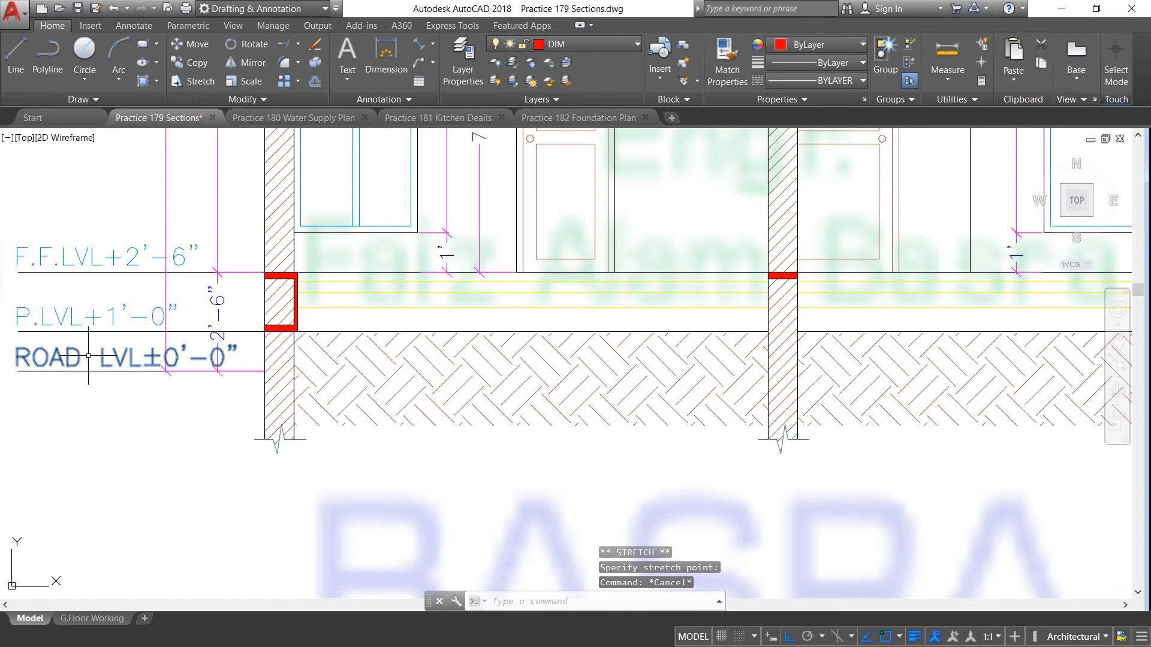
pyautogui.scroll(-2, 133, 334)
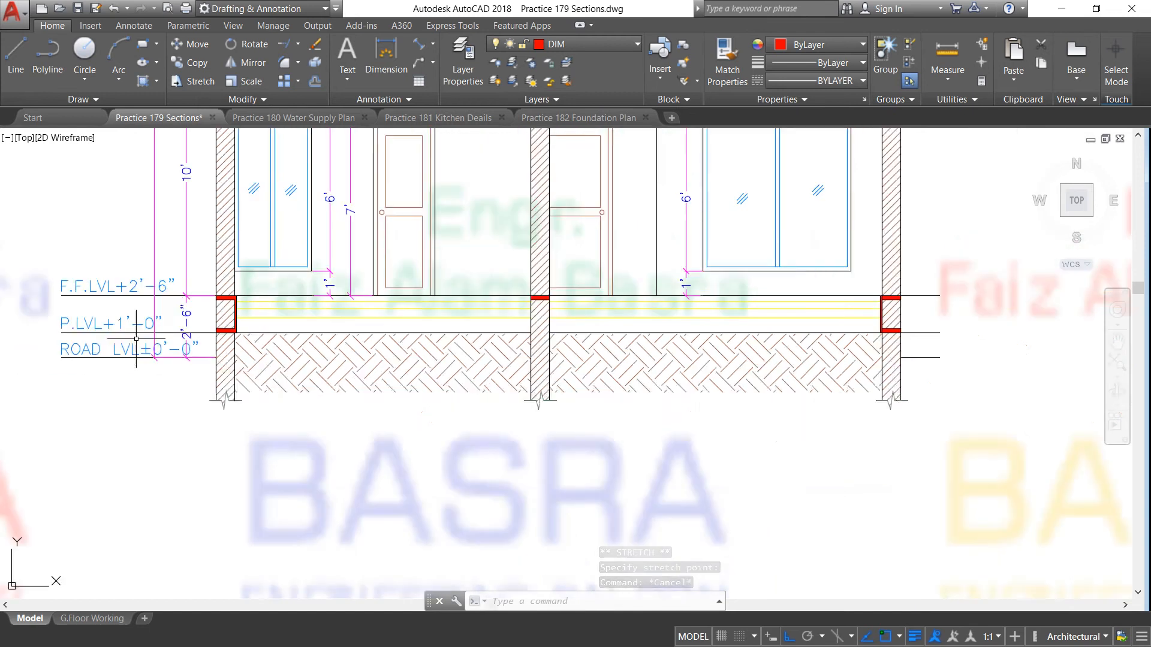
pyautogui.scroll(-2, 232, 368)
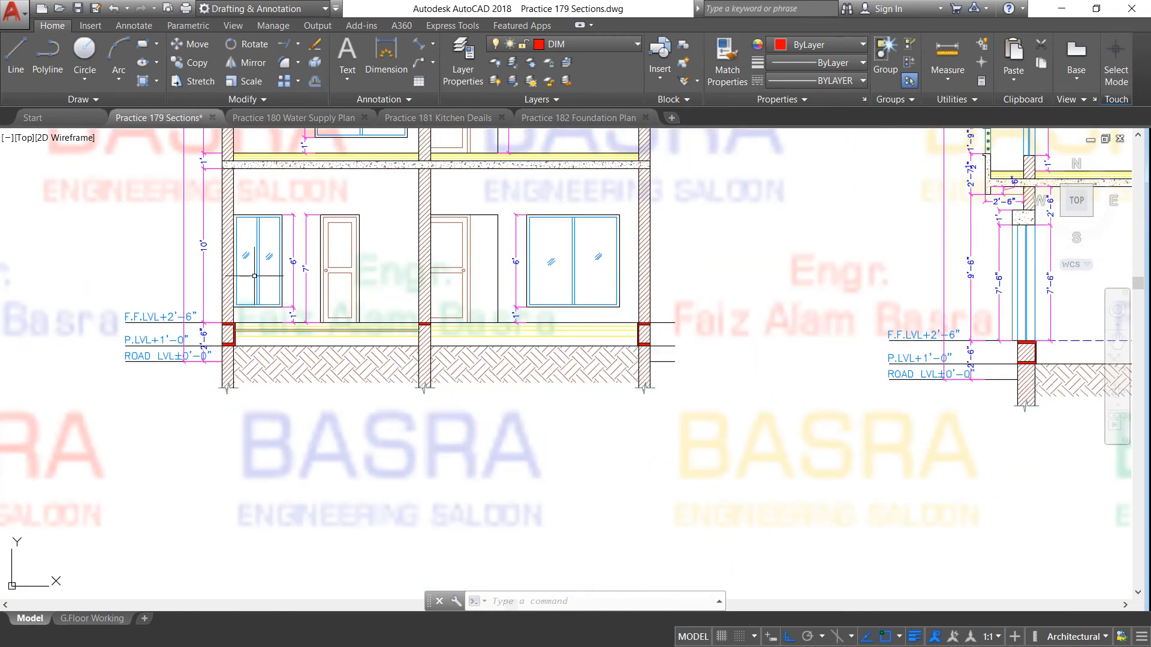
pyautogui.scroll(2, 255, 274)
pyautogui.scroll(-2, 250, 312)
pyautogui.scroll(2, 251, 285)
pyautogui.scroll(-2, 244, 344)
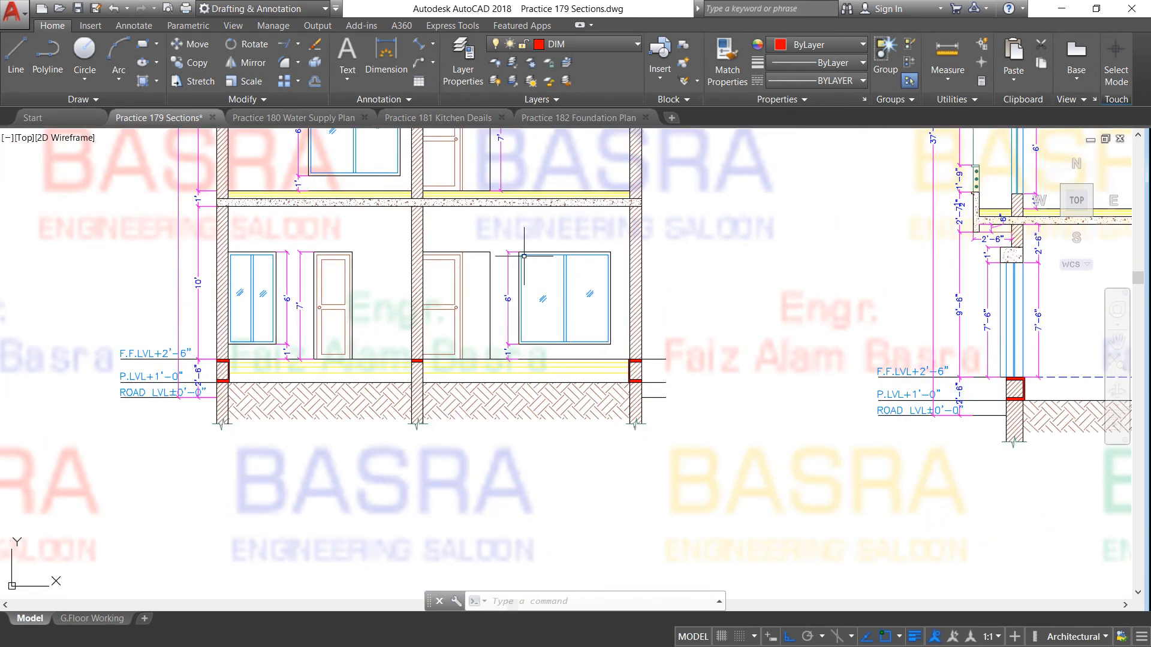
pyautogui.scroll(2, 524, 256)
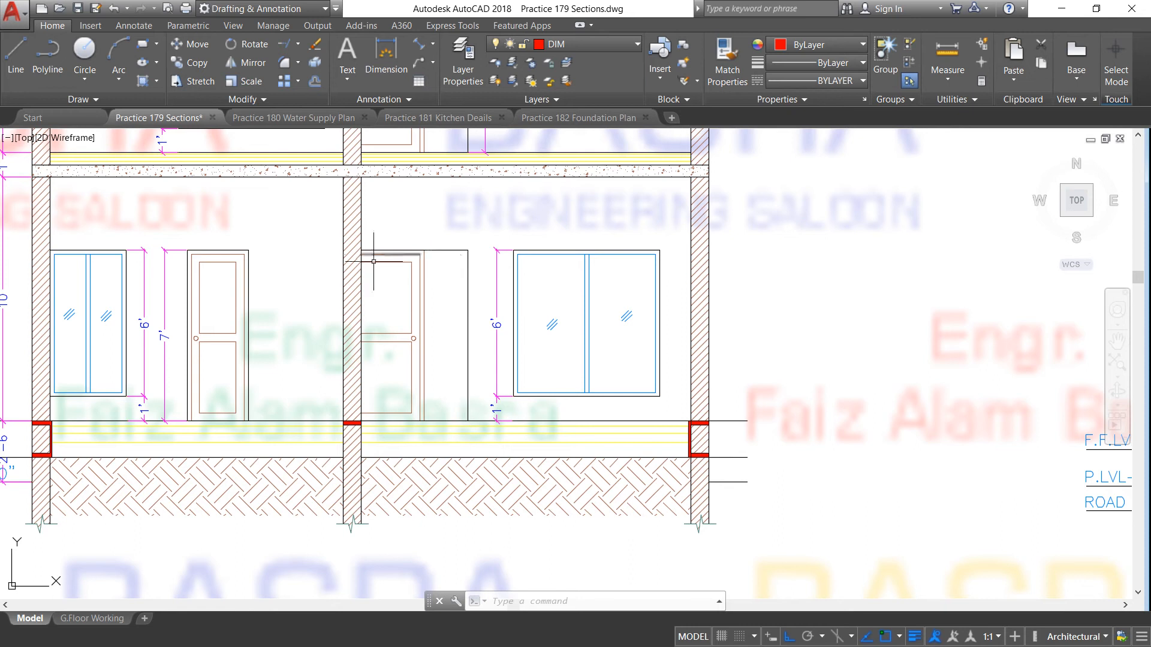
# Compare the shorter section's ground-floor doors with the doors around the lobby on the ground floor plan
pyautogui.scroll(-4, 400, 291)
pyautogui.scroll(-4, 400, 291)
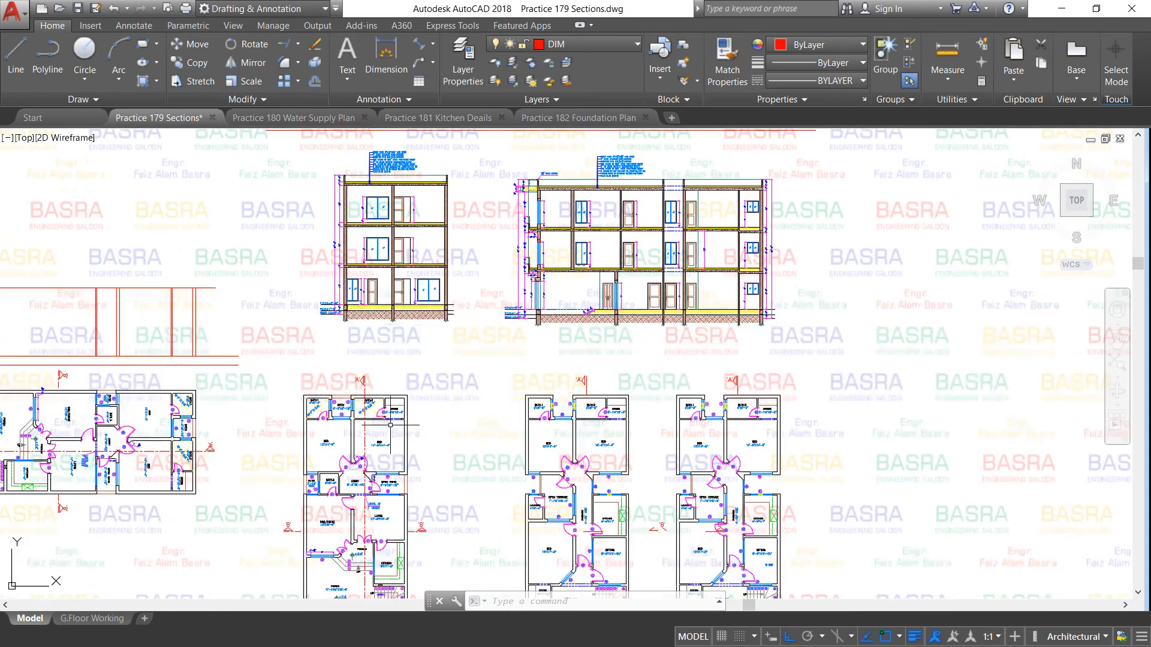
pyautogui.scroll(4, 378, 516)
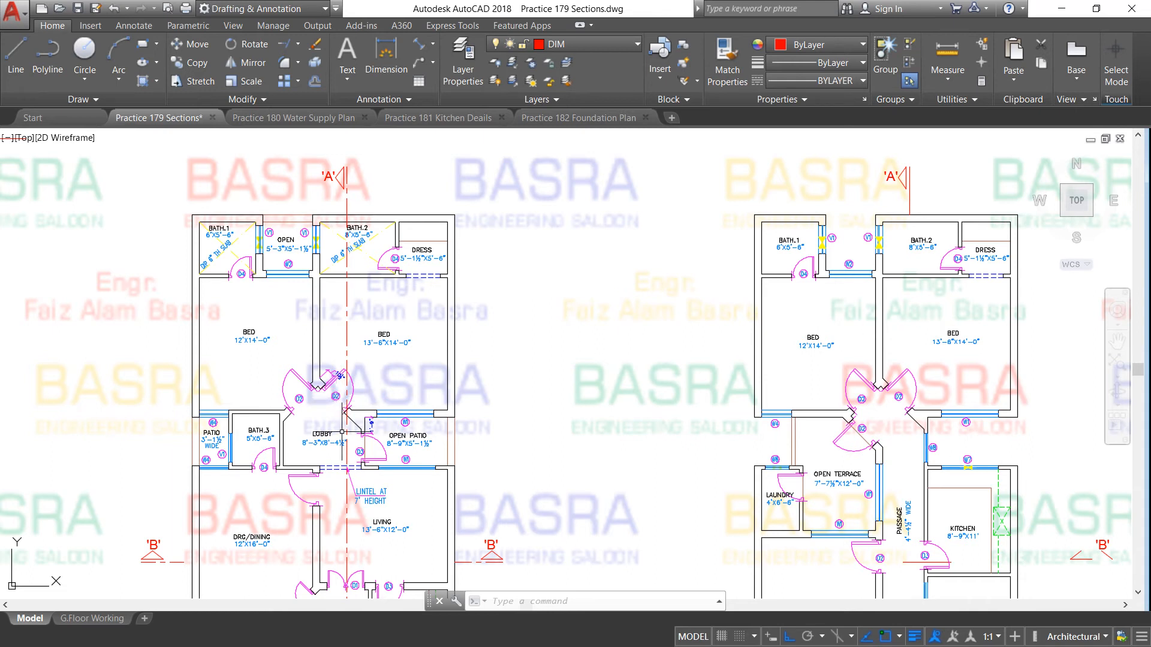
pyautogui.scroll(-4, 369, 469)
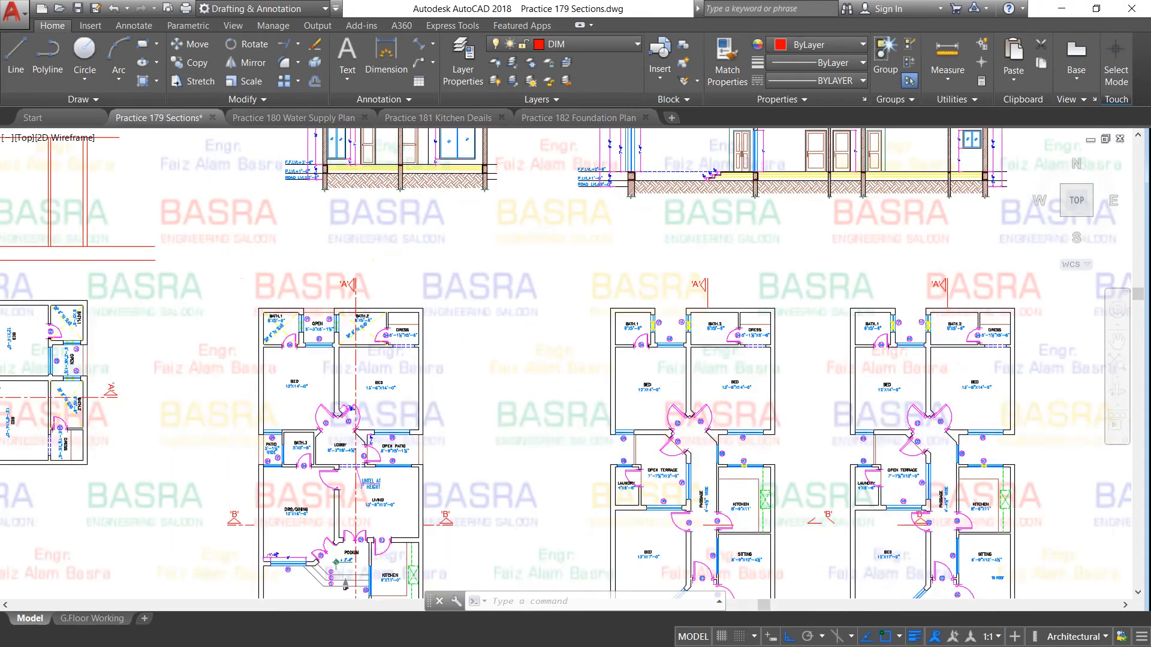
pyautogui.scroll(7, 380, 271)
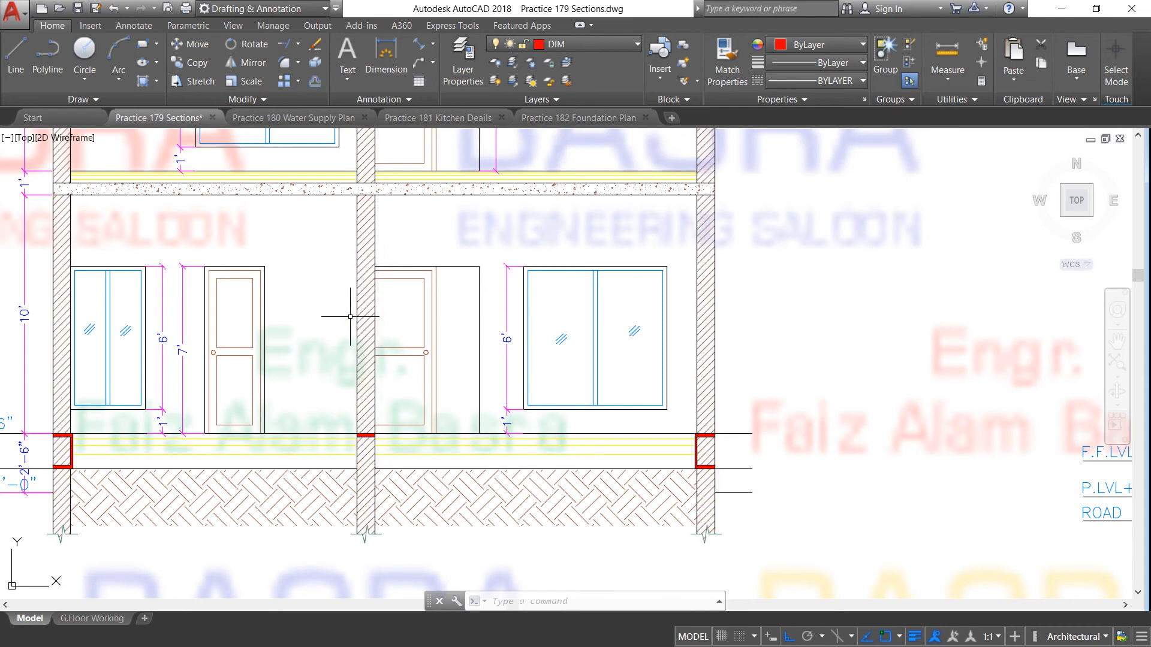
# Examine the shorter section's ground-floor storey height, opening dimensions and the slab above
pyautogui.scroll(-3, 378, 309)
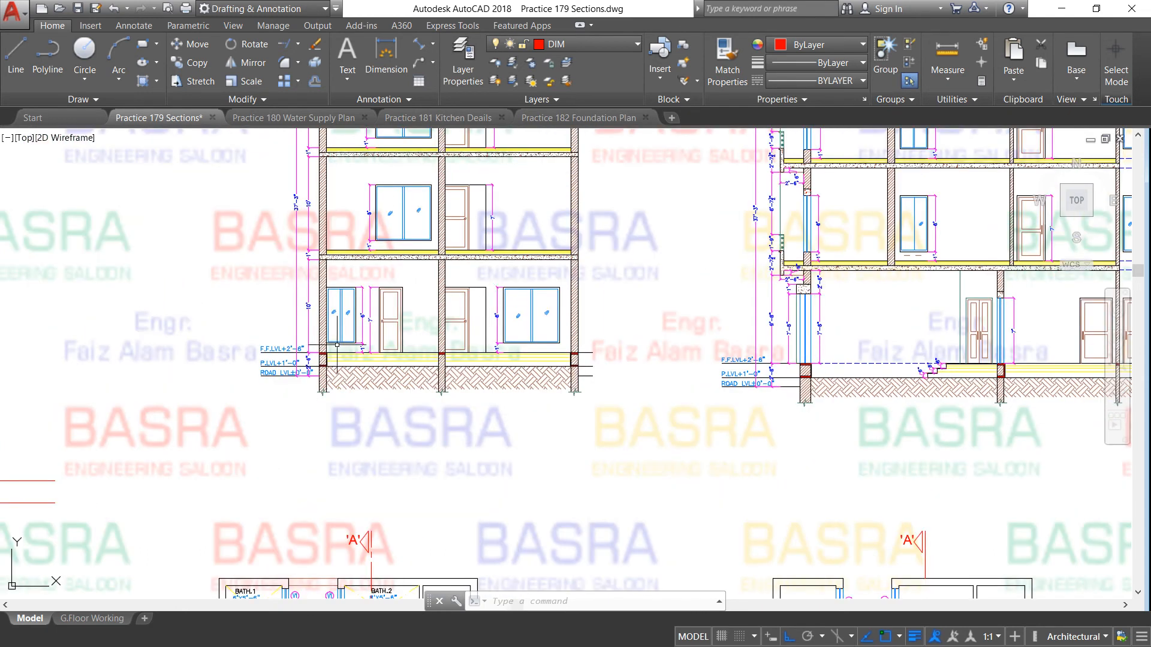
pyautogui.scroll(3, 345, 333)
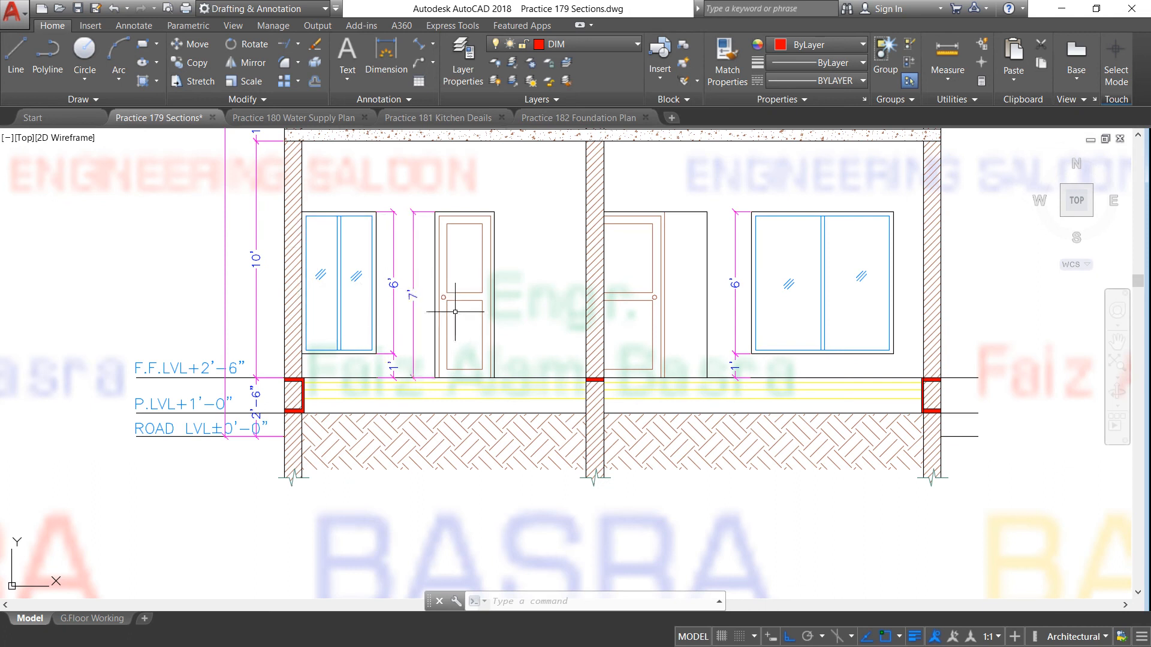
pyautogui.scroll(2, 505, 311)
pyautogui.scroll(-4, 374, 316)
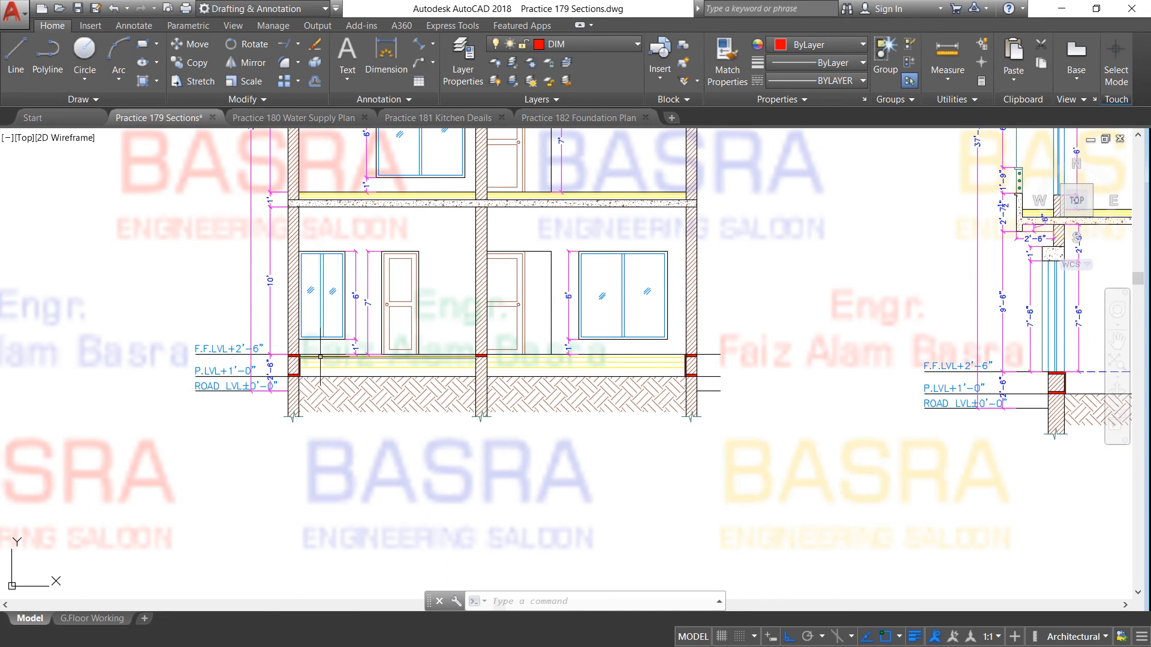
pyautogui.scroll(2, 323, 195)
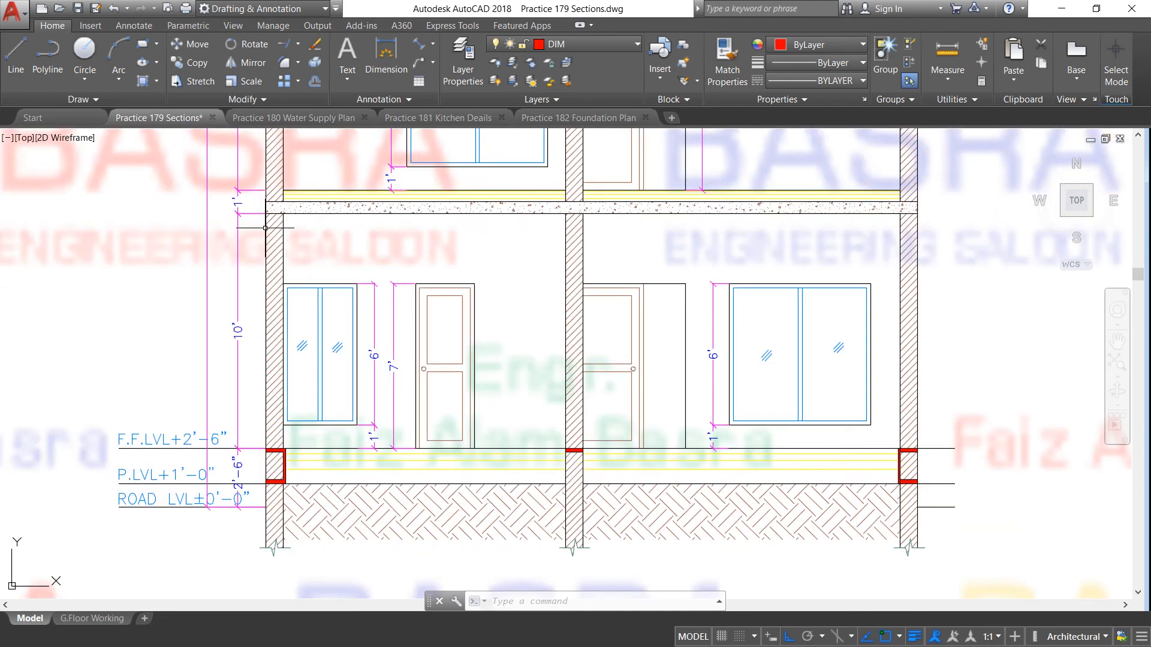
pyautogui.scroll(-2, 202, 304)
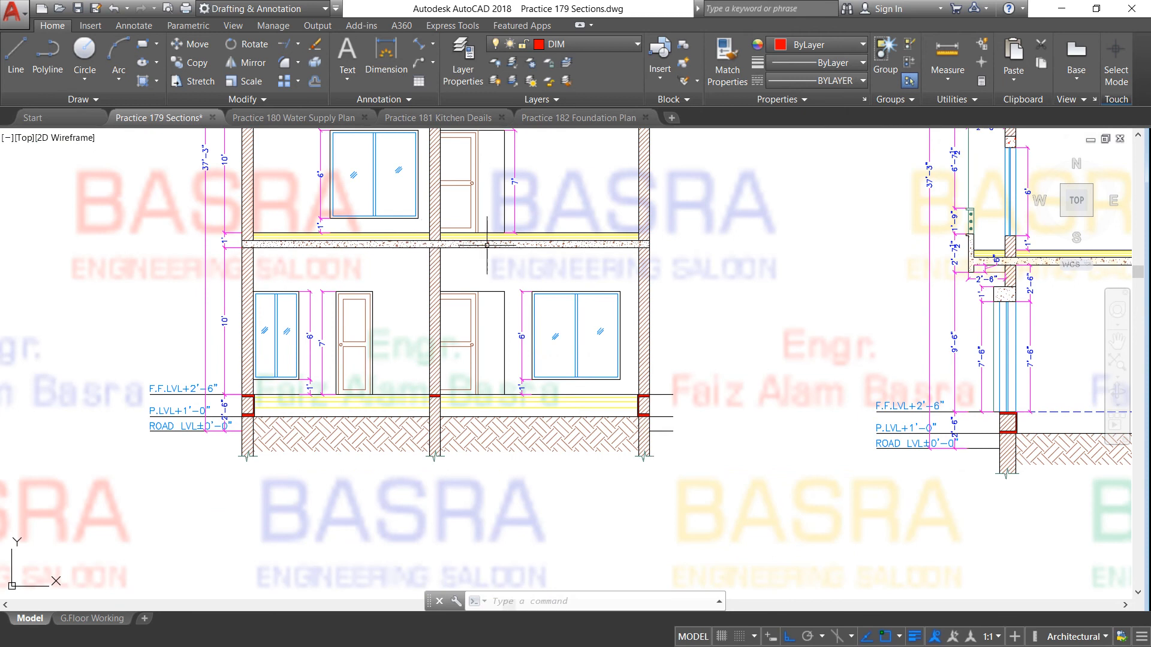
pyautogui.scroll(2, 501, 219)
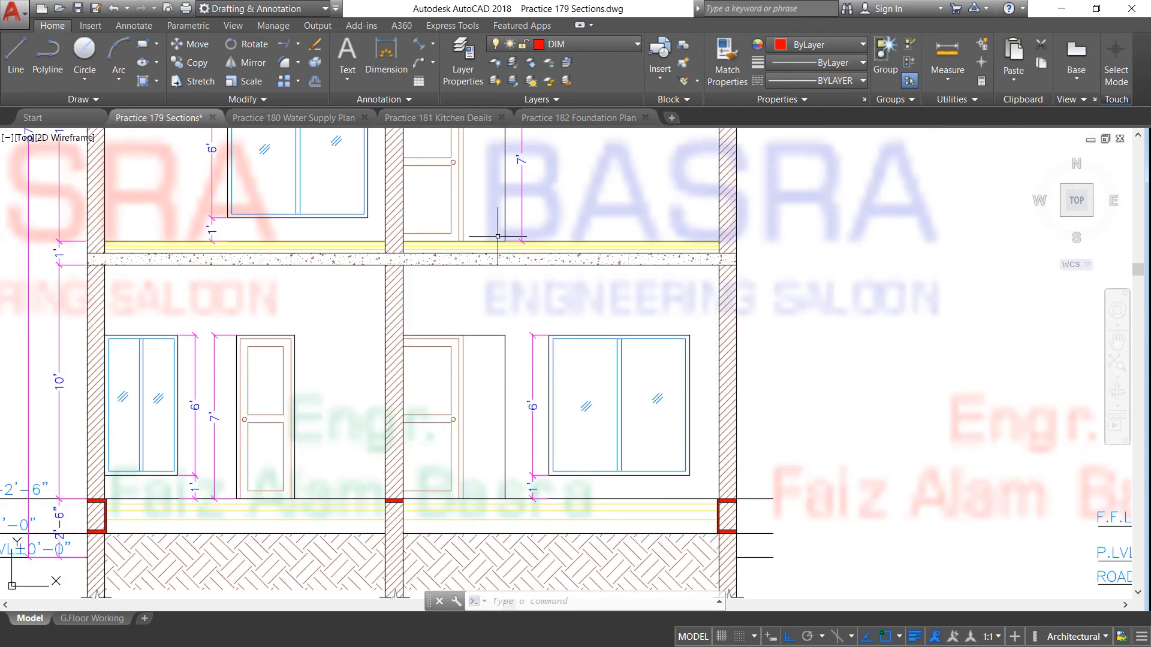
# Try erasing the ANSI31 wall hatch of the shorter section, and undo the erasure
pyautogui.click(393, 315)
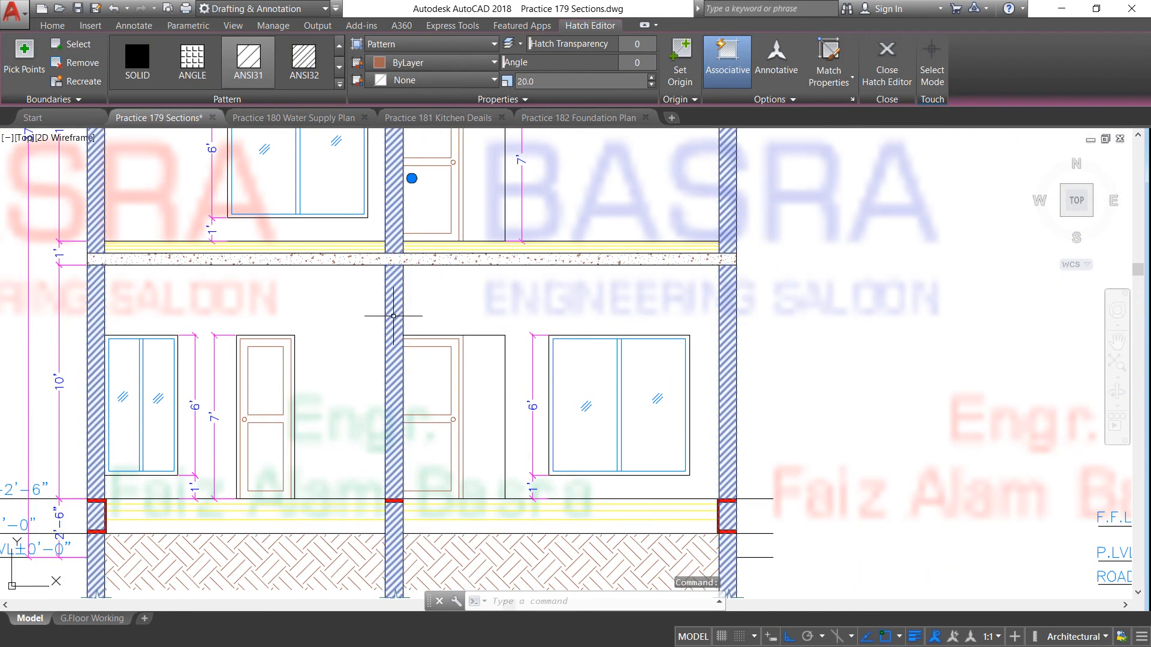
pyautogui.press('Delete')
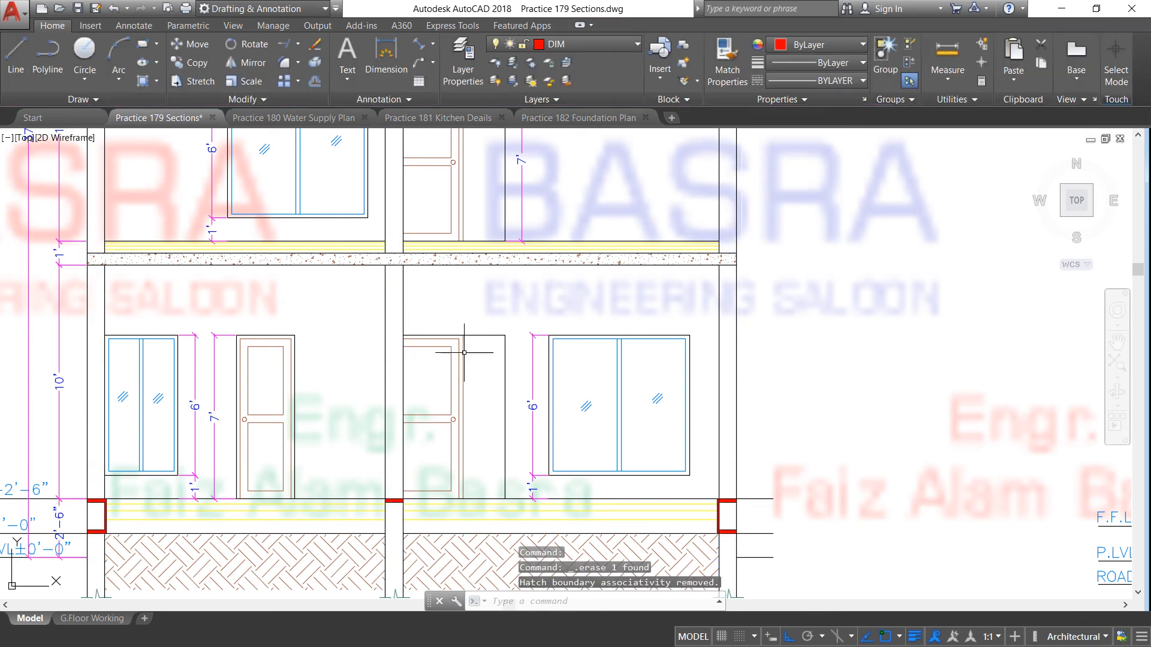
pyautogui.click(115, 9)
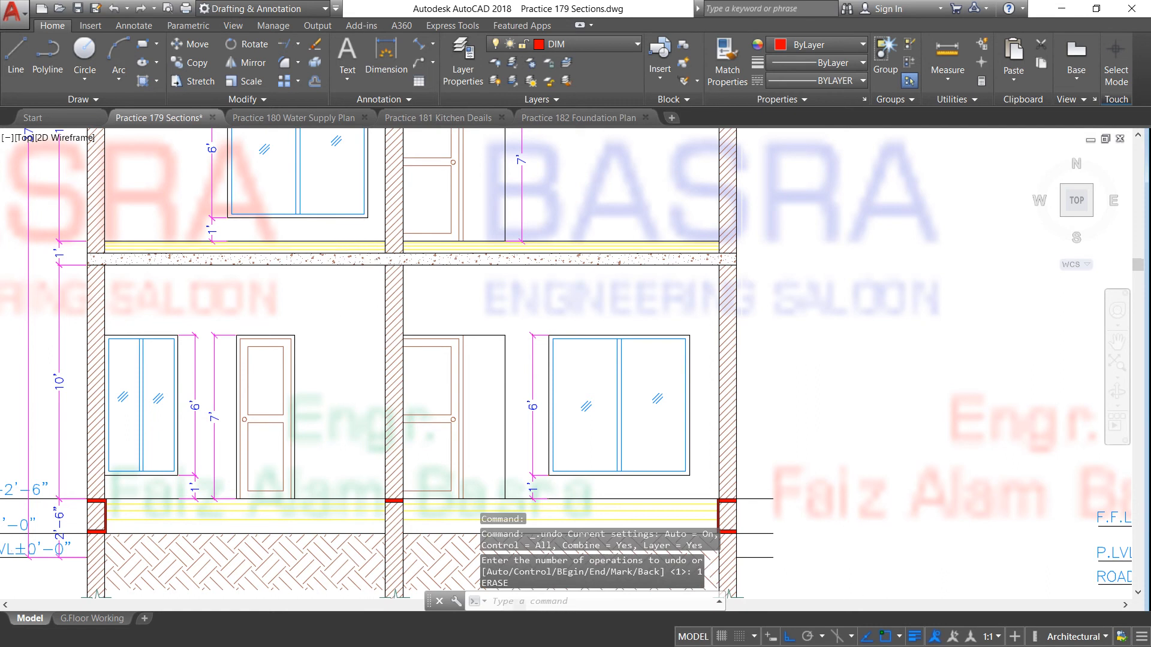
# Examine the shorter section's first-floor slab and upper-storey openings, comparing them with the first and second floor working plans
pyautogui.scroll(-3, 353, 301)
pyautogui.scroll(3, 301, 275)
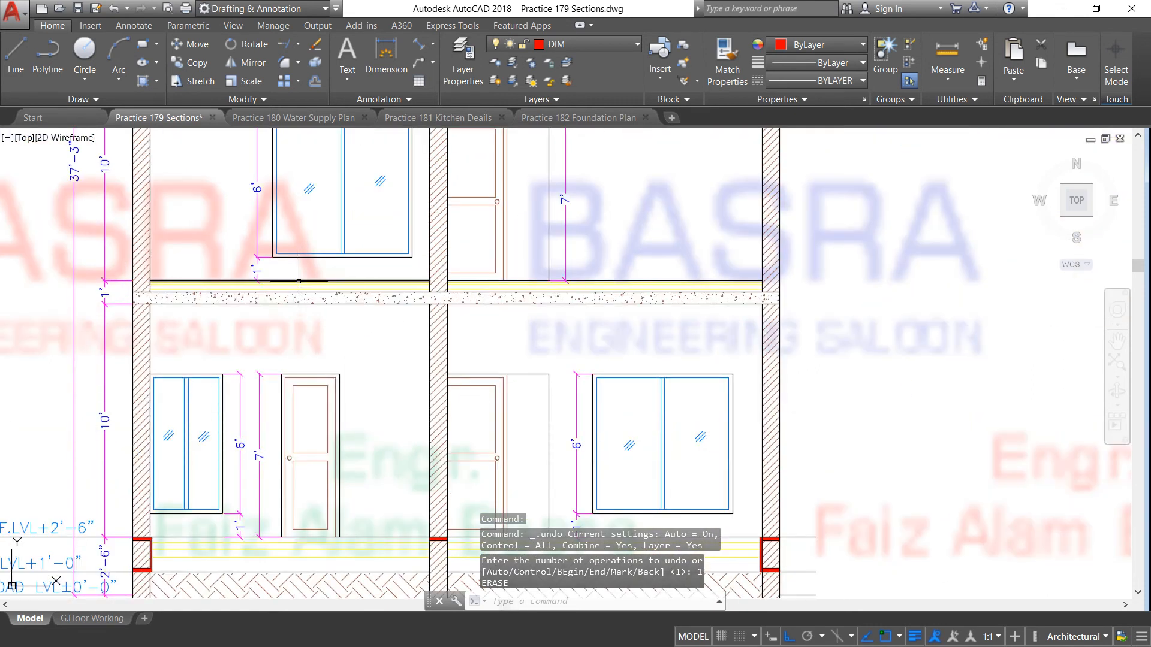
pyautogui.scroll(2, 299, 283)
pyautogui.scroll(-3, 308, 329)
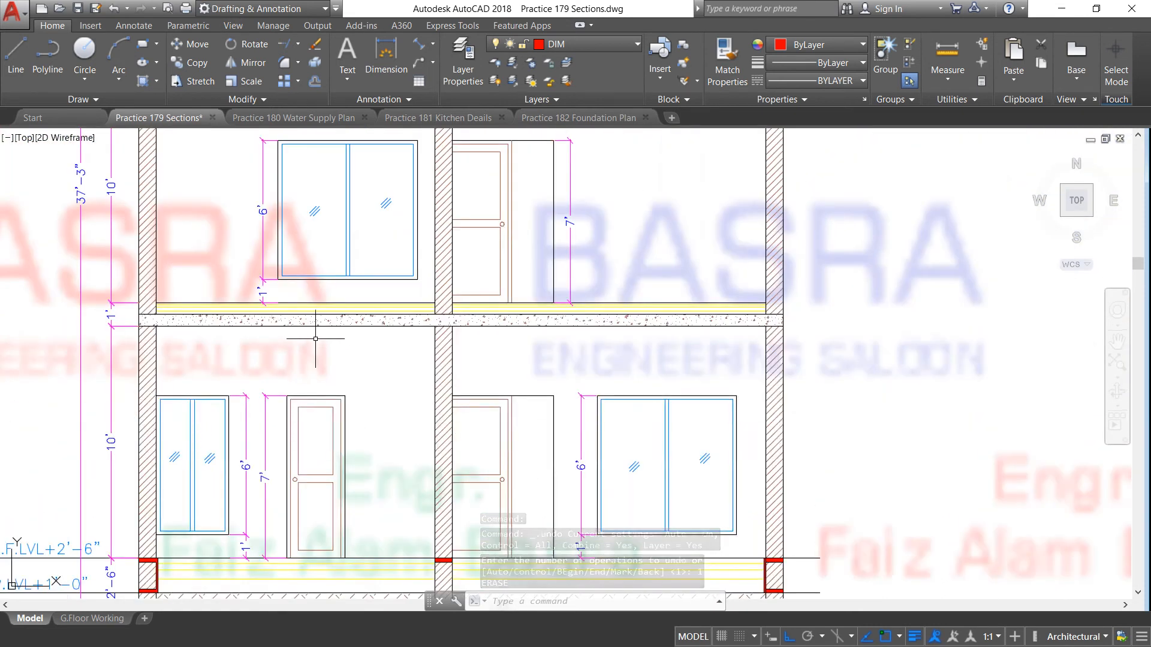
pyautogui.scroll(-2, 257, 359)
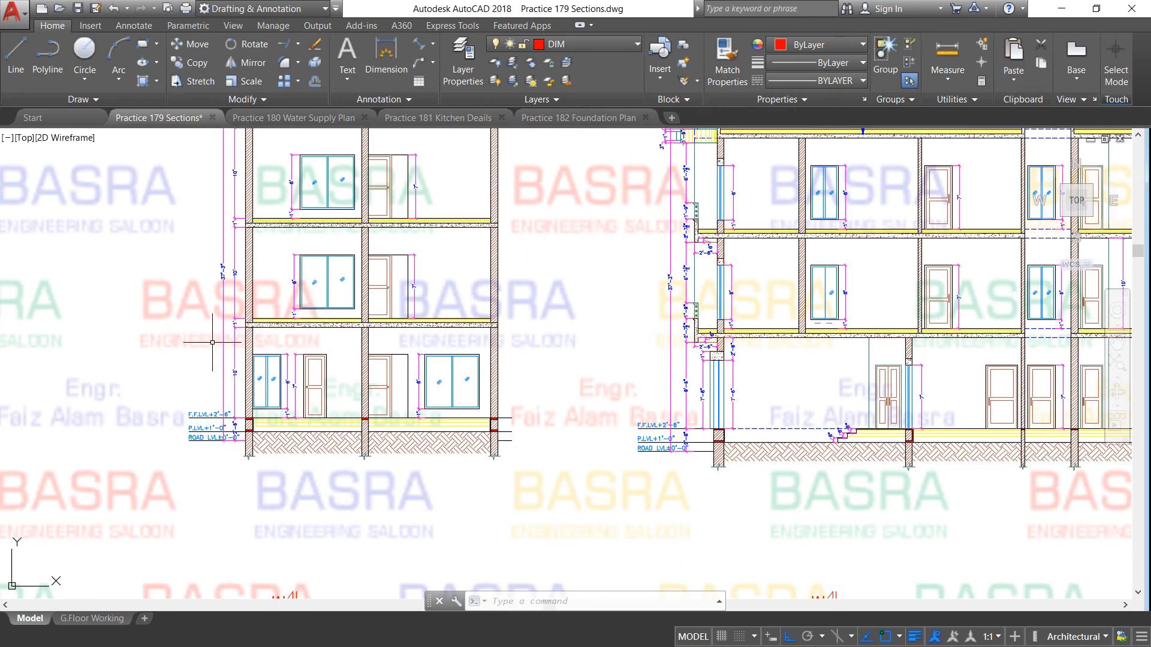
pyautogui.scroll(-4, 275, 352)
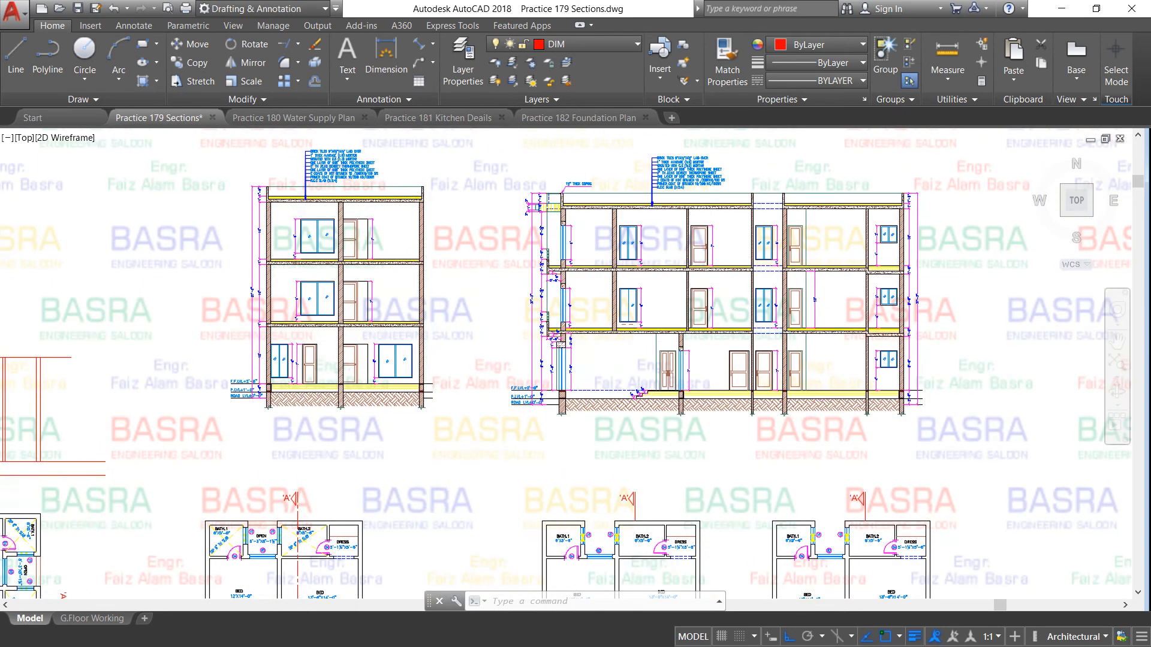
pyautogui.scroll(-2, 468, 345)
pyautogui.scroll(6, 492, 504)
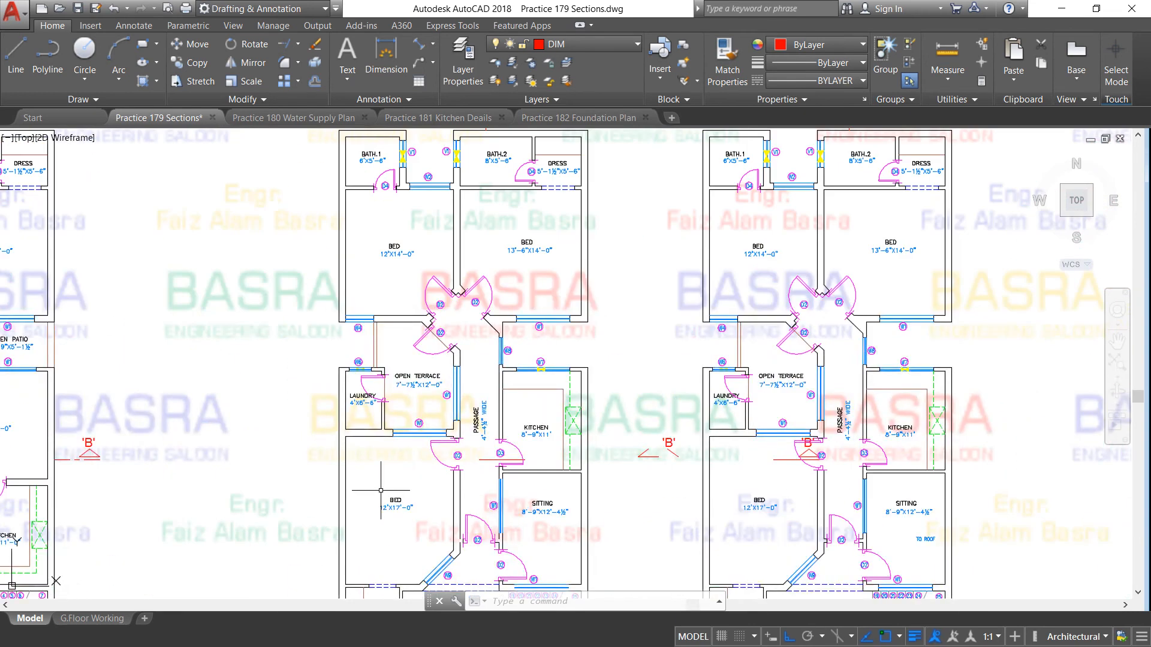
pyautogui.scroll(-2, 384, 447)
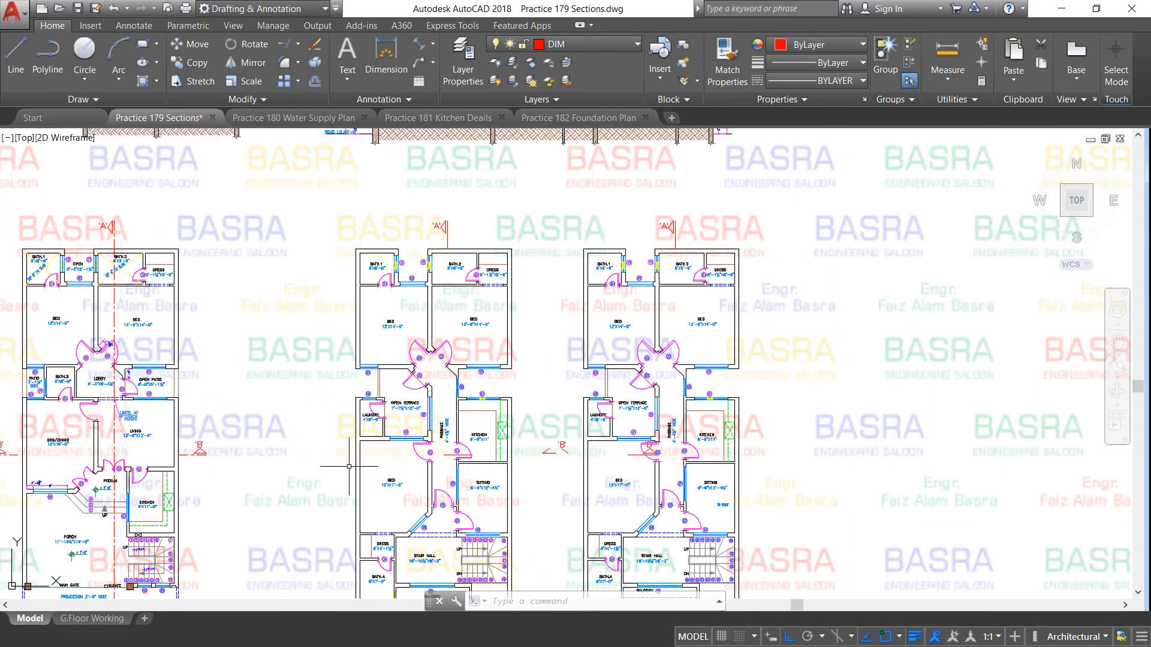
pyautogui.scroll(-1, 322, 452)
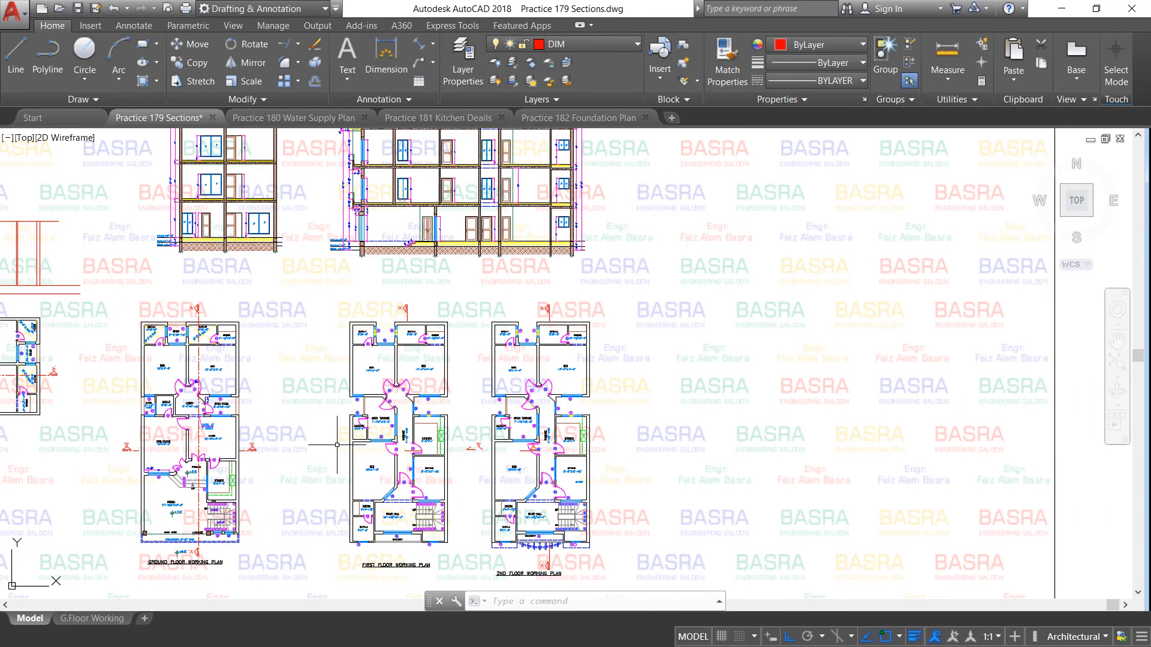
pyautogui.scroll(2, 308, 453)
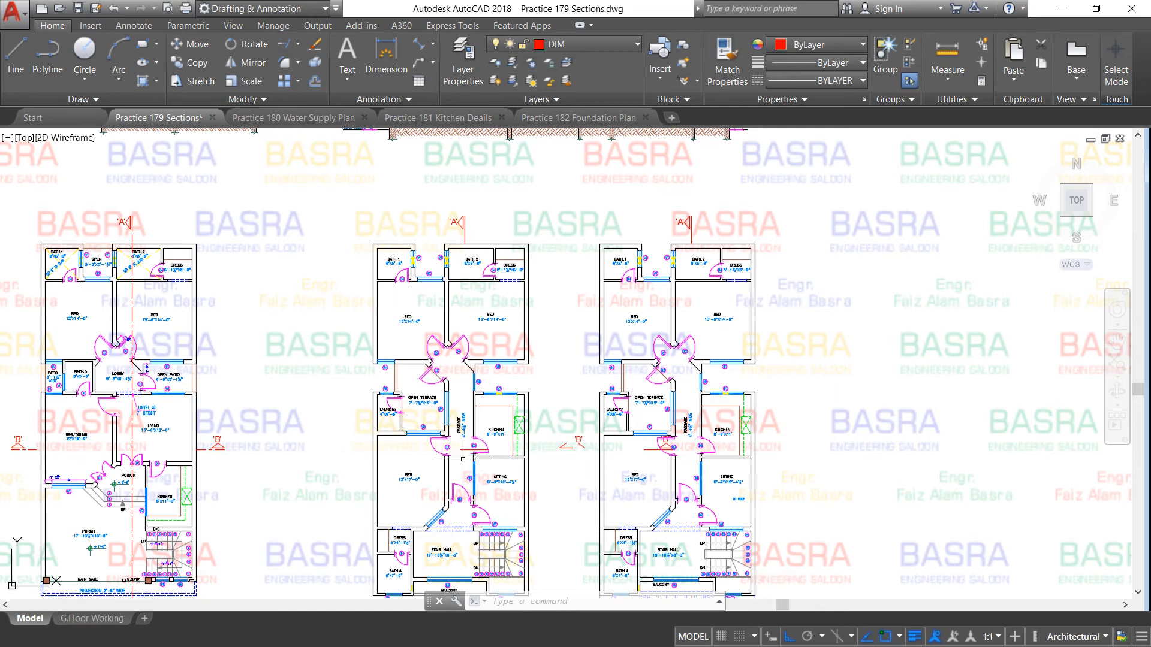
pyautogui.scroll(-4, 433, 464)
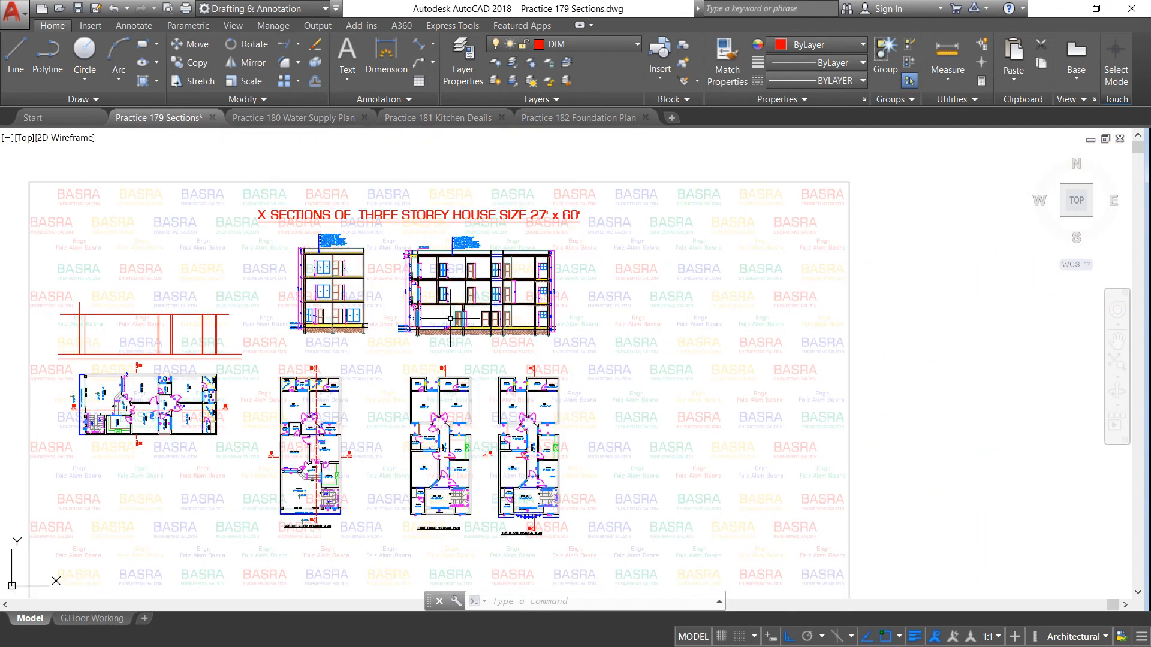
# Trace the section B-B line on the first floor plan through the bedroom, passage and kitchen doors, relating it to the shorter section
pyautogui.scroll(5, 283, 304)
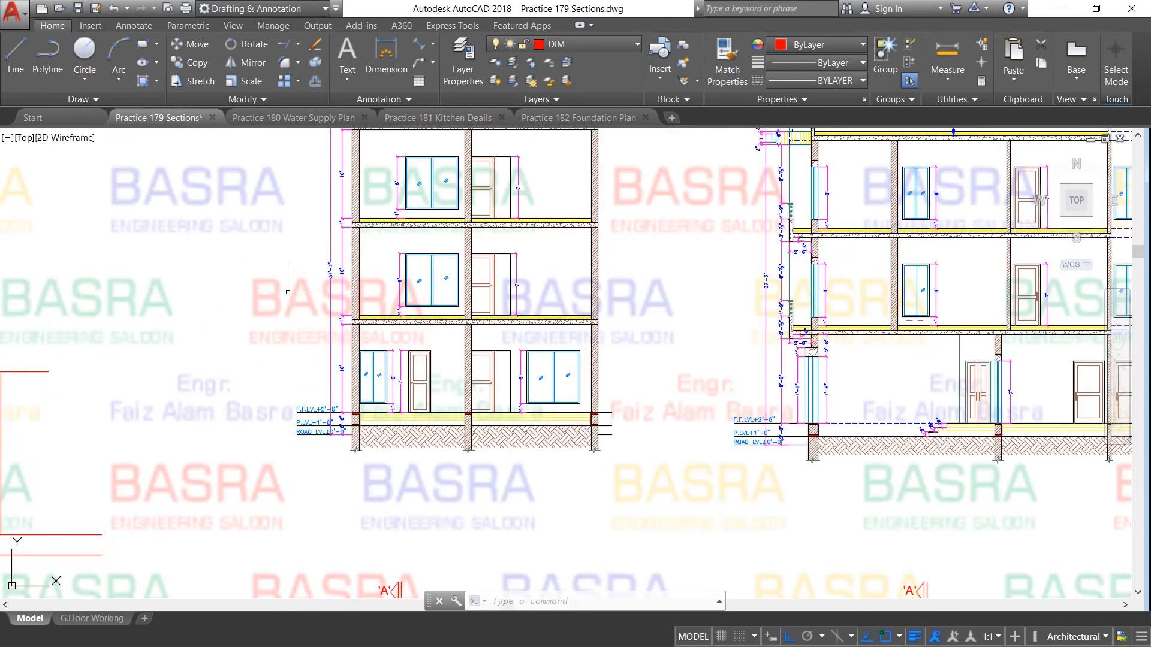
pyautogui.scroll(-2, 300, 295)
pyautogui.scroll(-2, 344, 308)
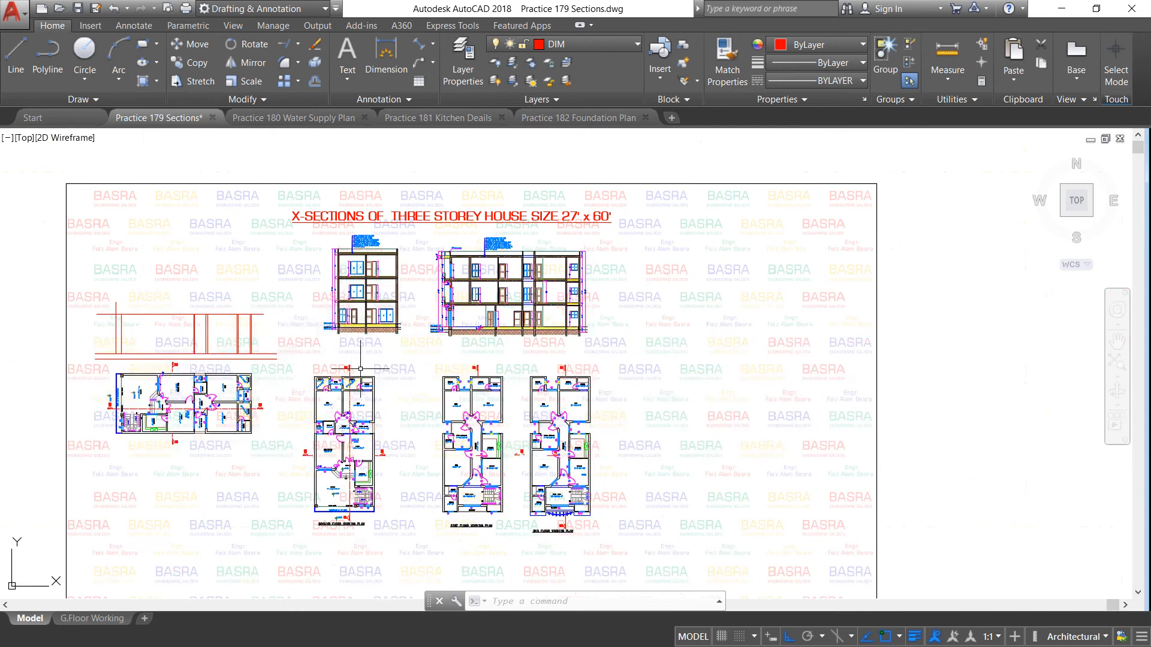
pyautogui.scroll(4, 350, 470)
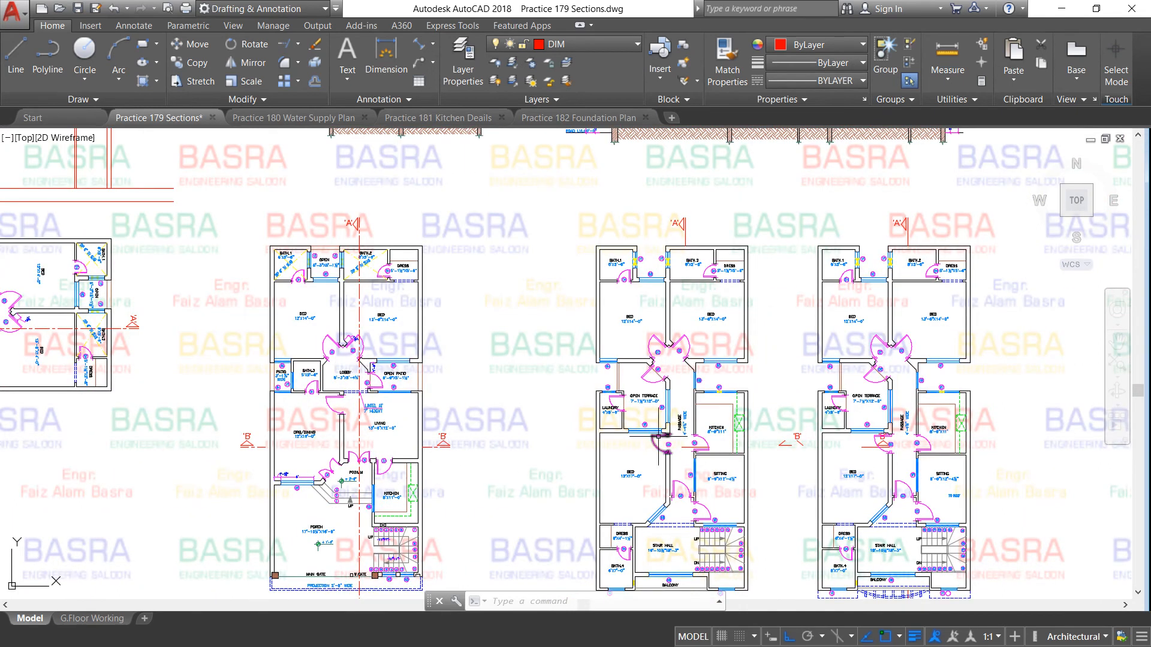
pyautogui.scroll(4, 716, 479)
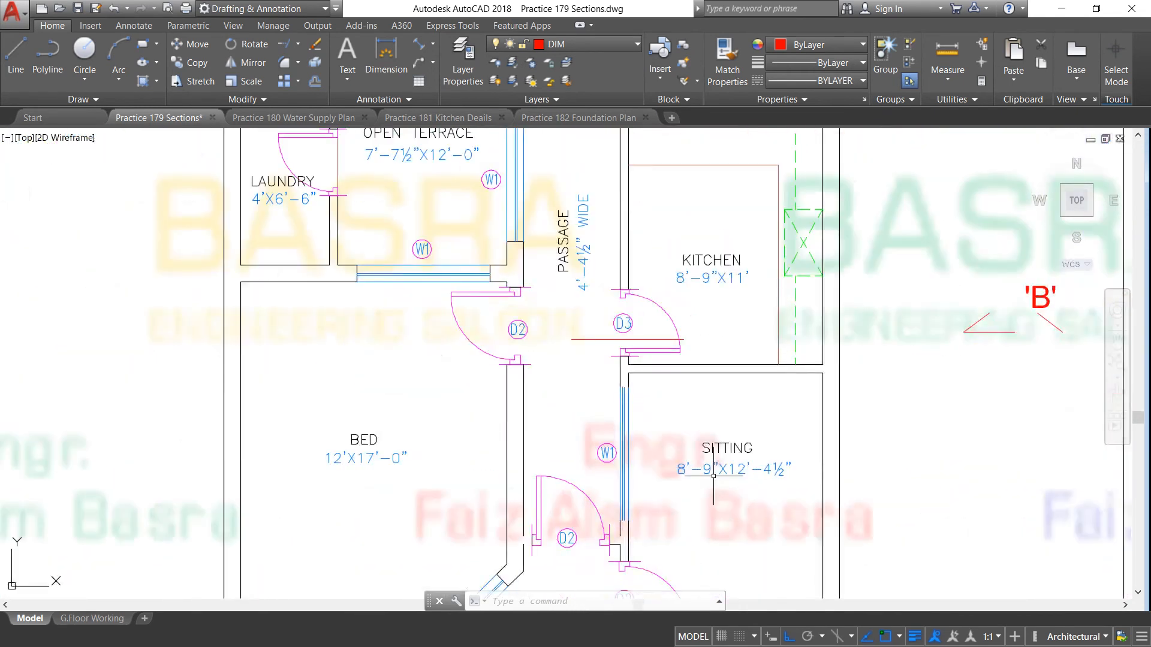
pyautogui.scroll(-3, 585, 419)
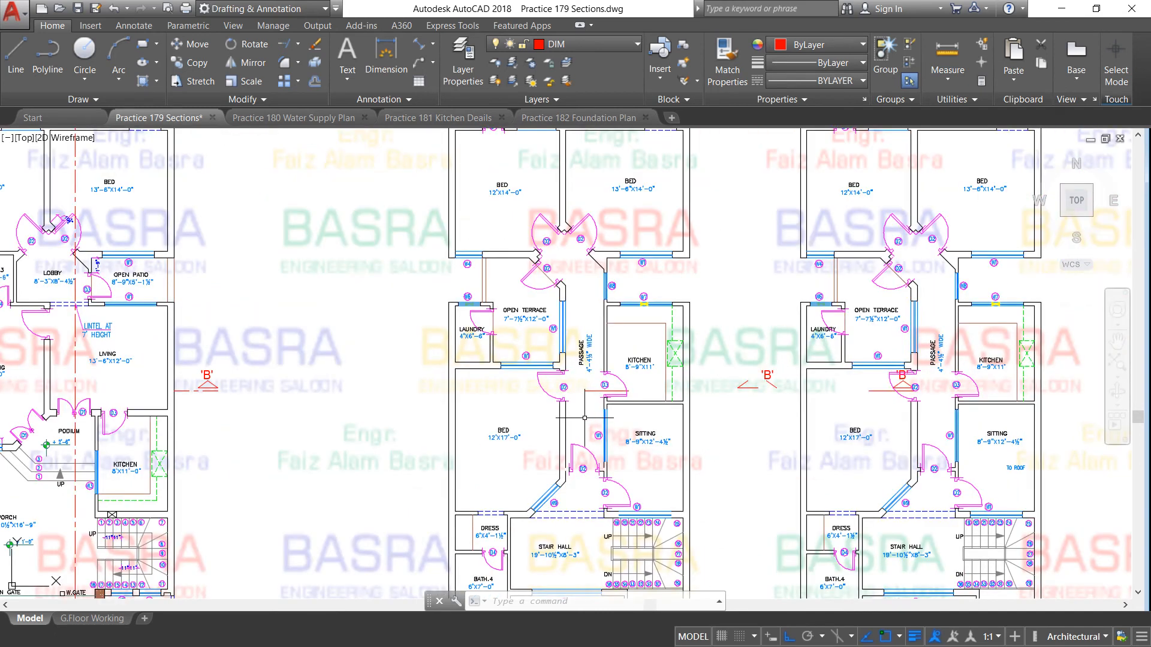
pyautogui.scroll(-1, 536, 456)
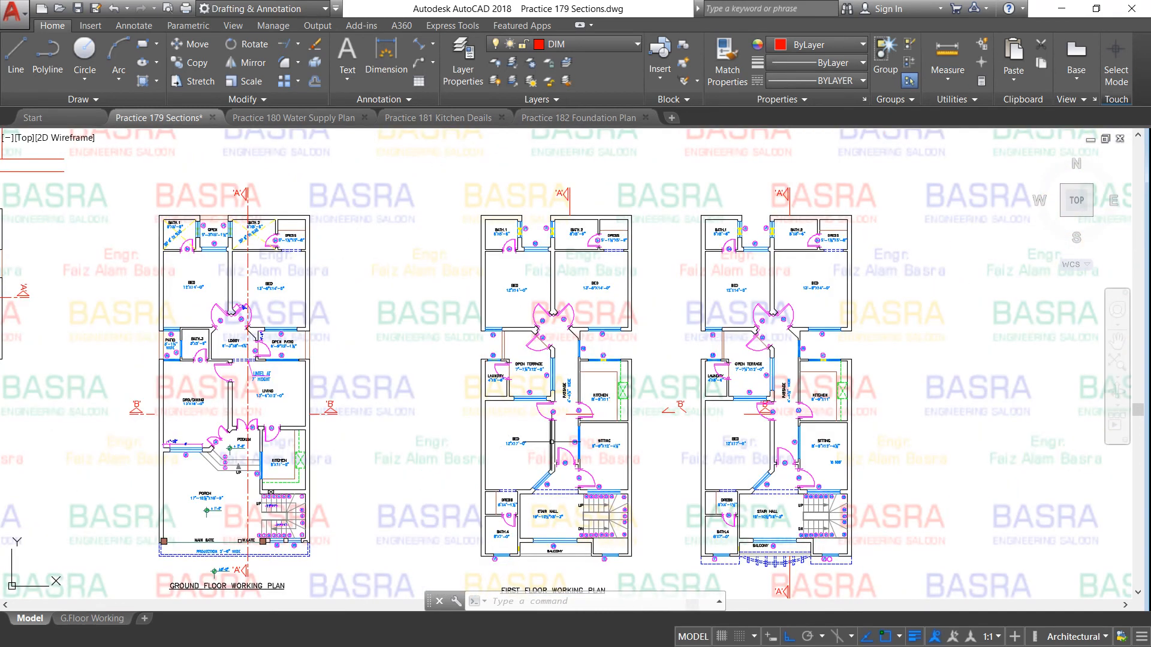
pyautogui.scroll(4, 577, 443)
pyautogui.scroll(-4, 578, 442)
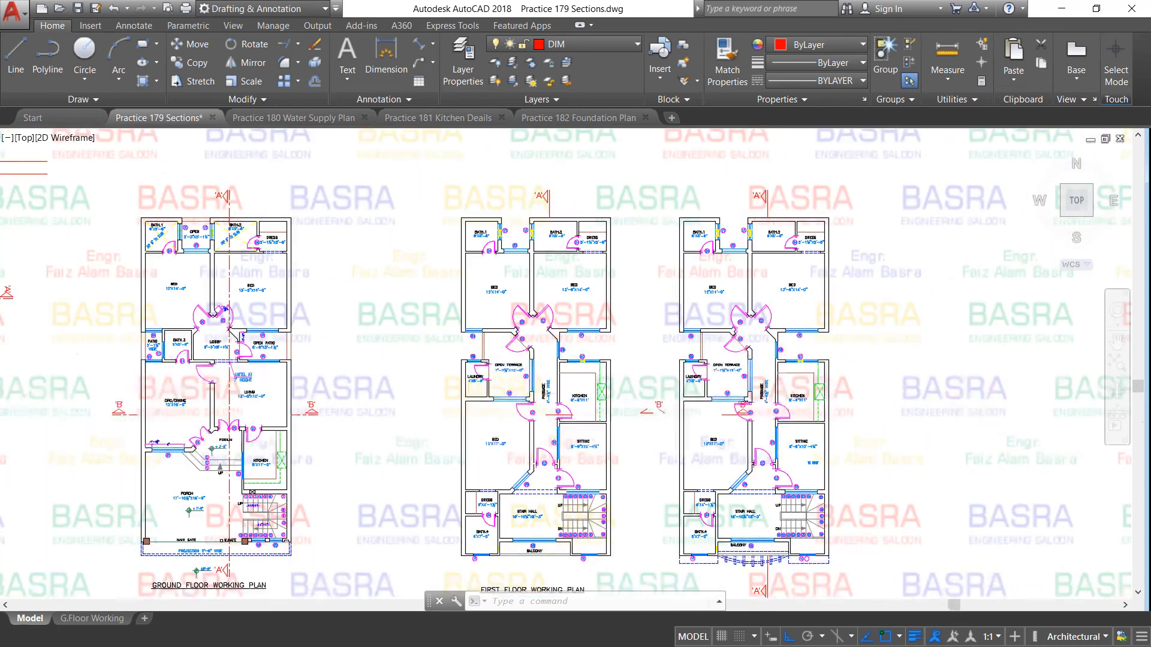
pyautogui.scroll(-3, 539, 431)
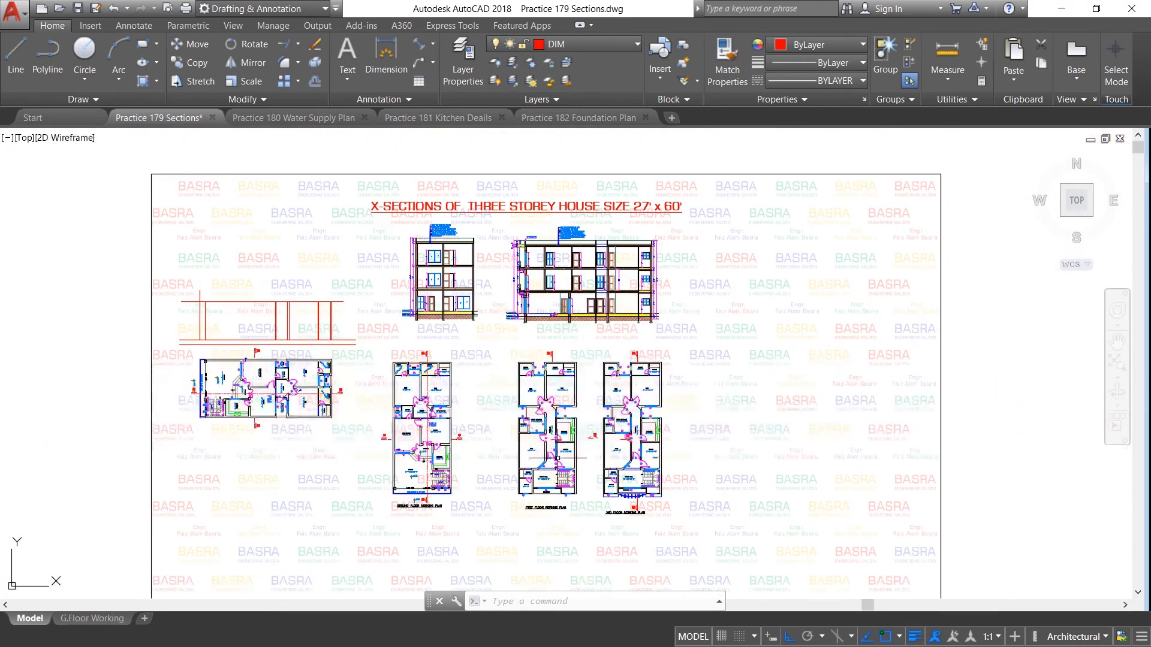
# Compare the shorter section's first-floor window and door with the terrace and passage openings on the first and second floor working plans
pyautogui.scroll(6, 443, 212)
pyautogui.scroll(2, 458, 299)
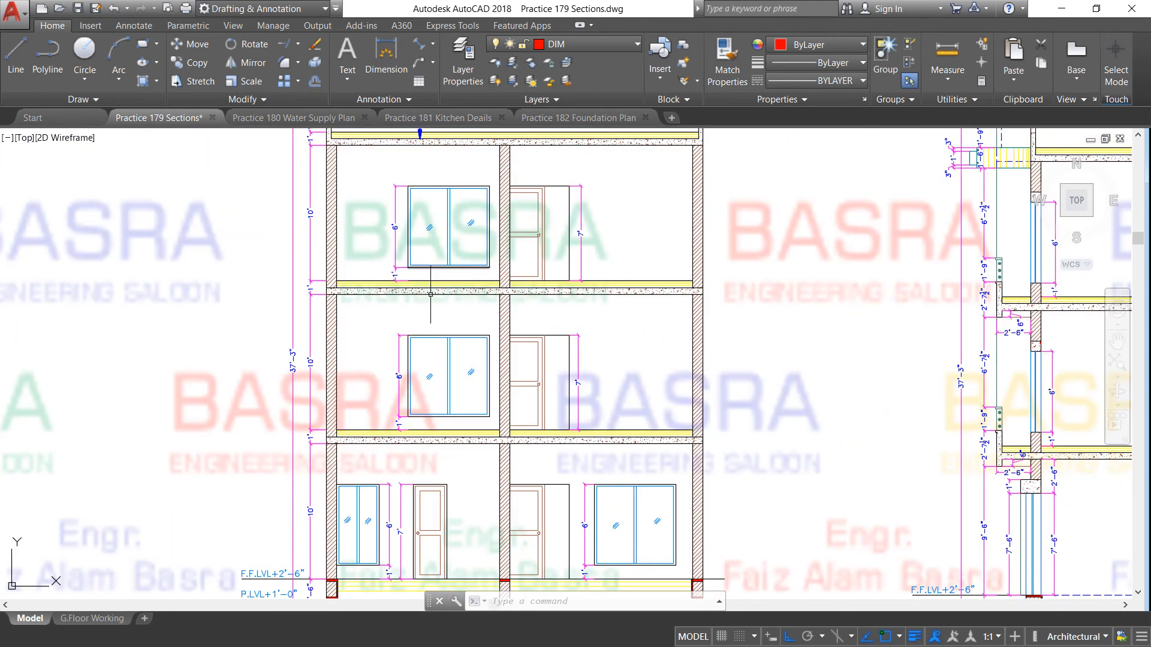
pyautogui.scroll(-2, 471, 346)
pyautogui.scroll(2, 486, 368)
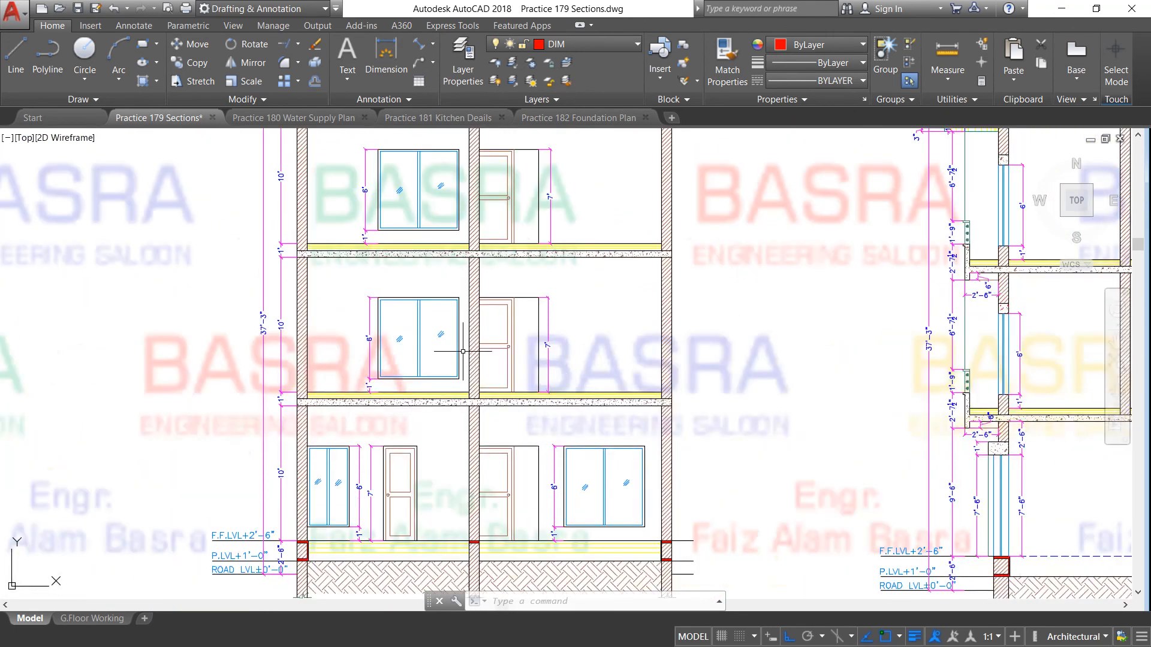
pyautogui.scroll(2, 504, 368)
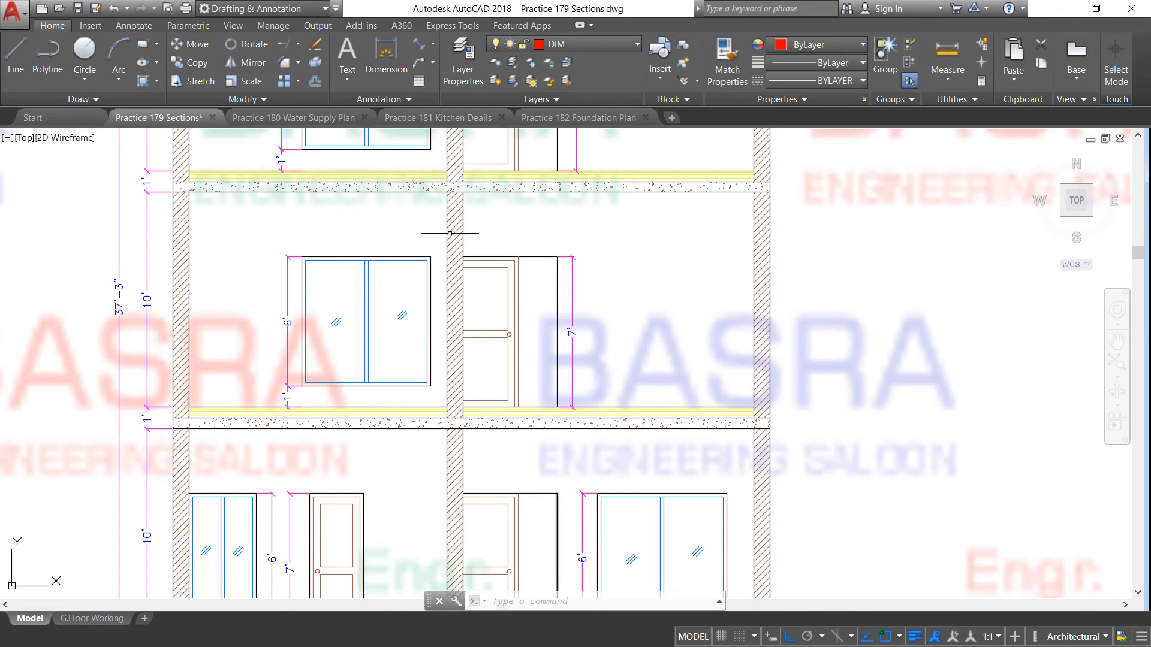
pyautogui.scroll(-2, 507, 337)
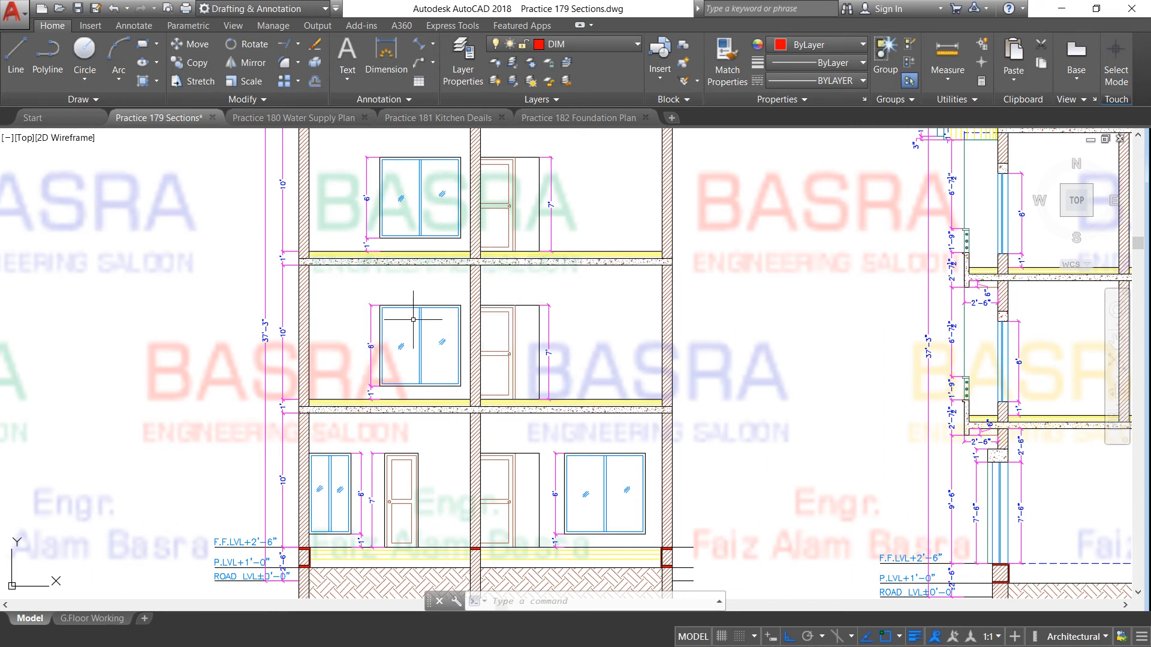
pyautogui.scroll(-4, 439, 337)
pyautogui.scroll(-3, 403, 294)
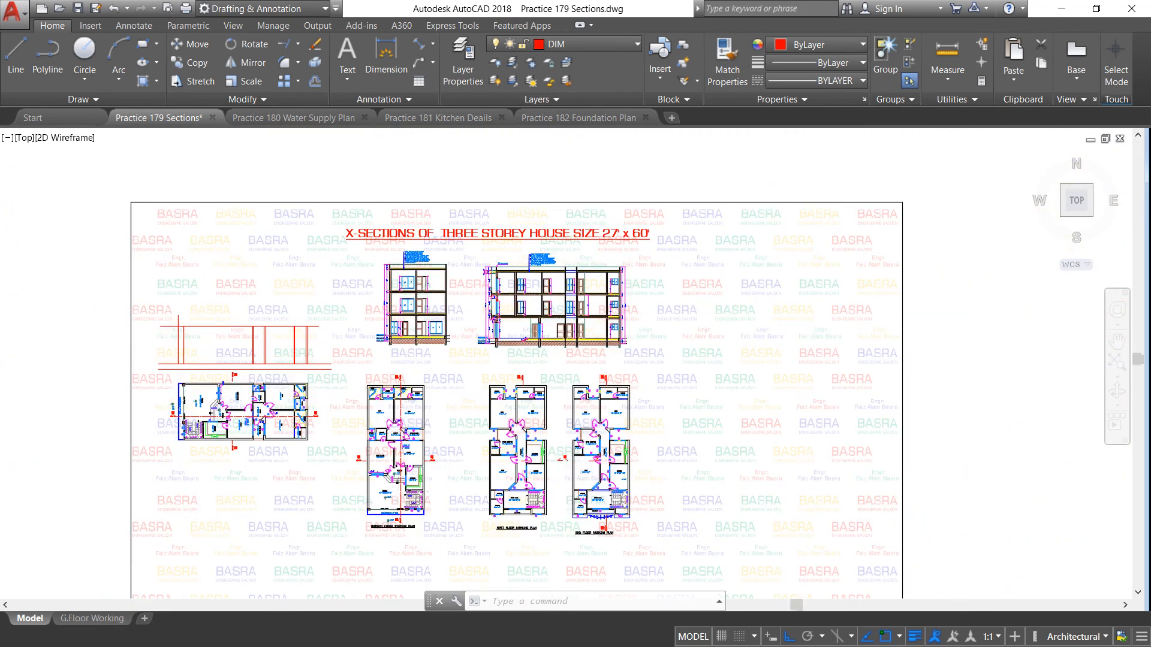
pyautogui.scroll(6, 395, 468)
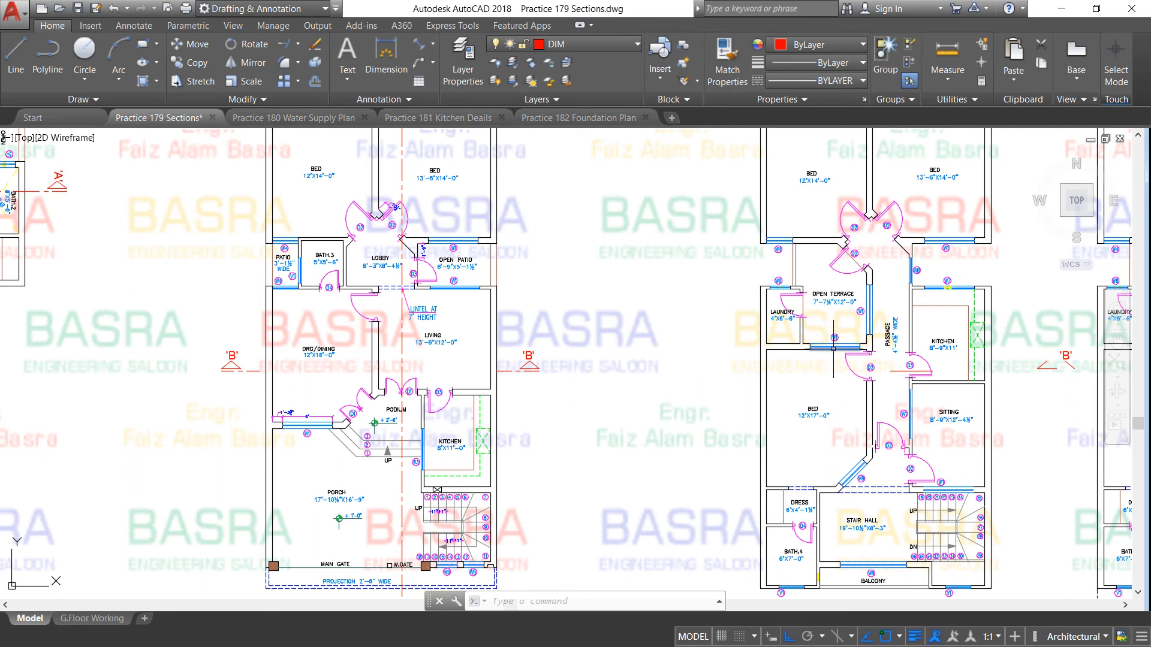
pyautogui.scroll(-3, 719, 366)
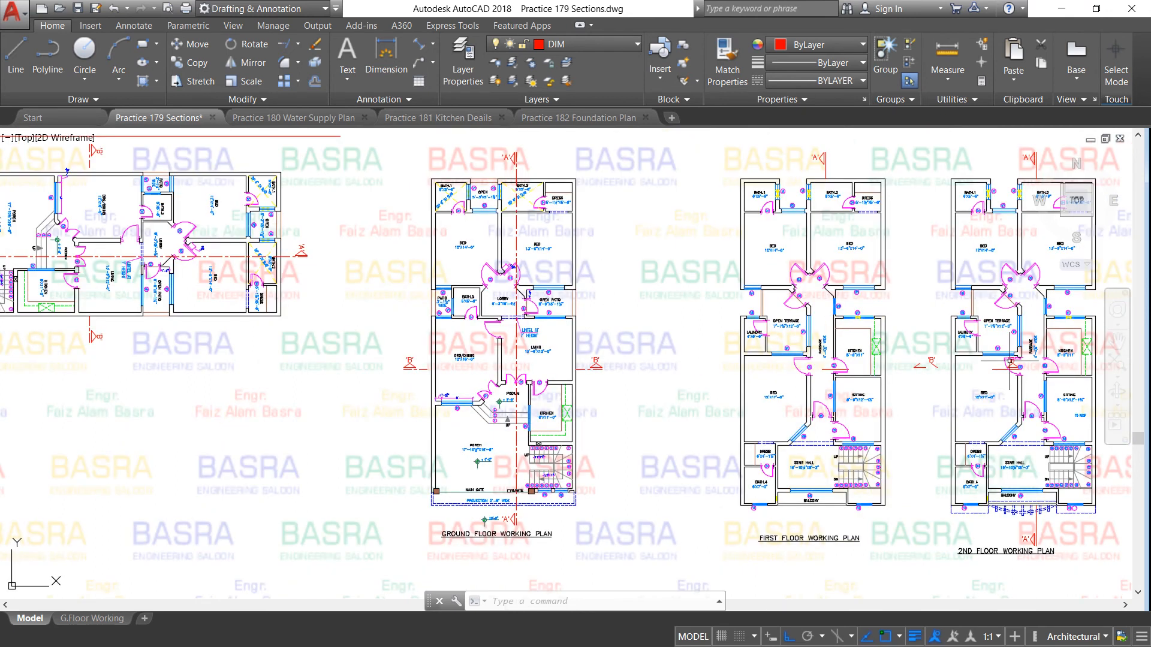
pyautogui.scroll(4, 1011, 361)
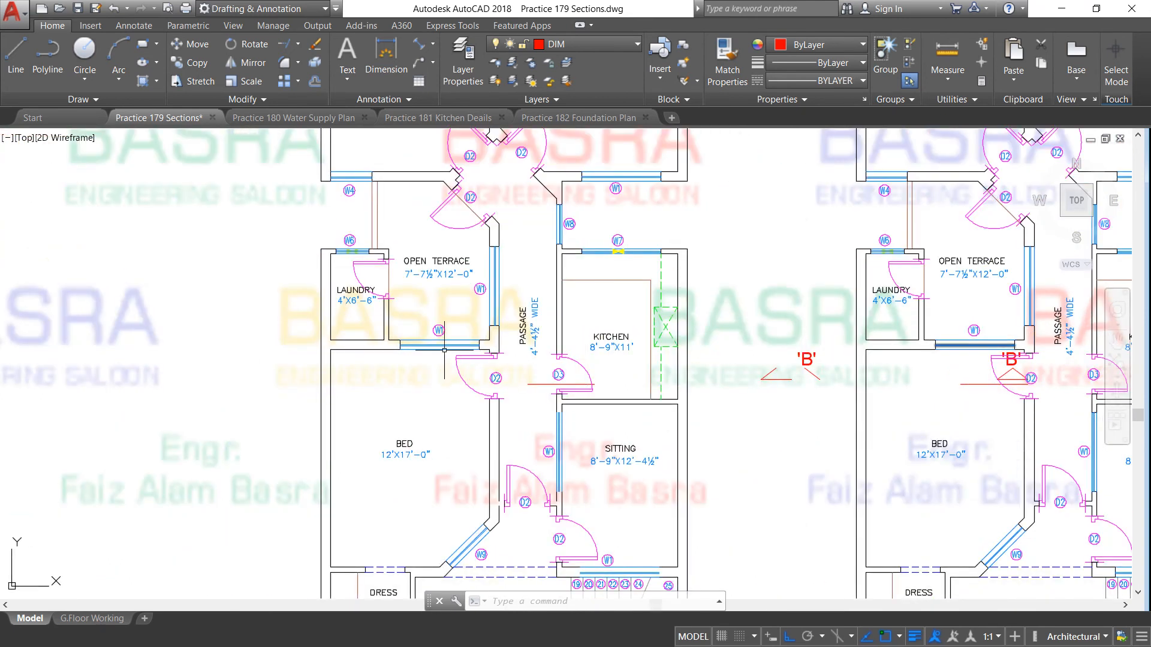
pyautogui.scroll(-6, 418, 449)
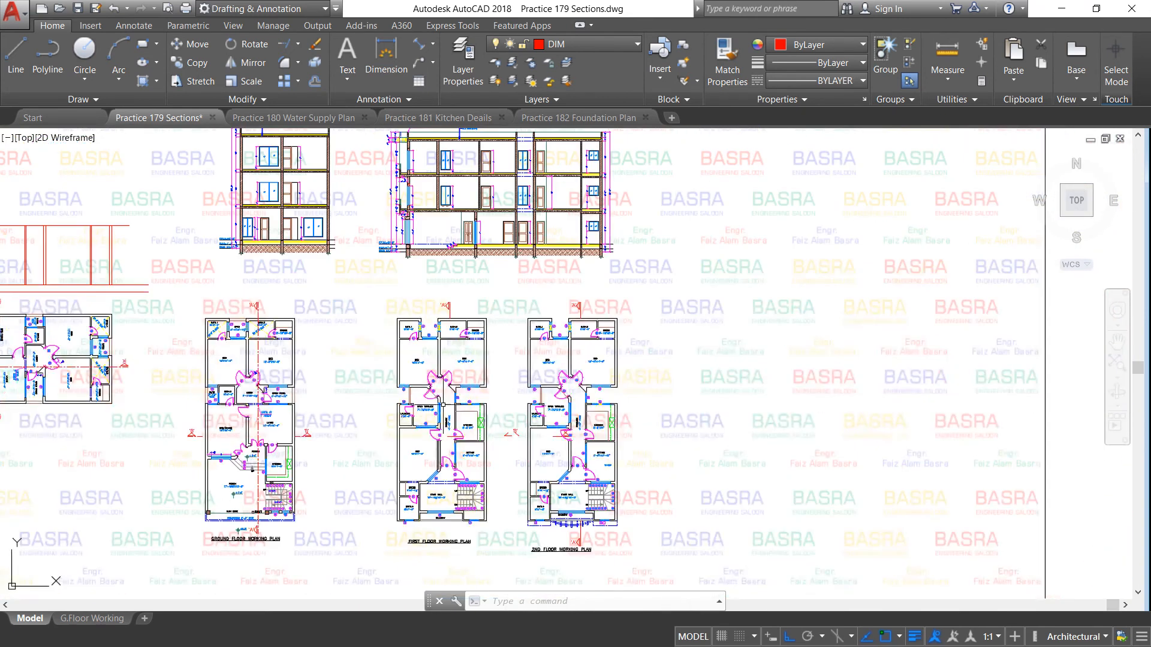
pyautogui.scroll(-4, 299, 246)
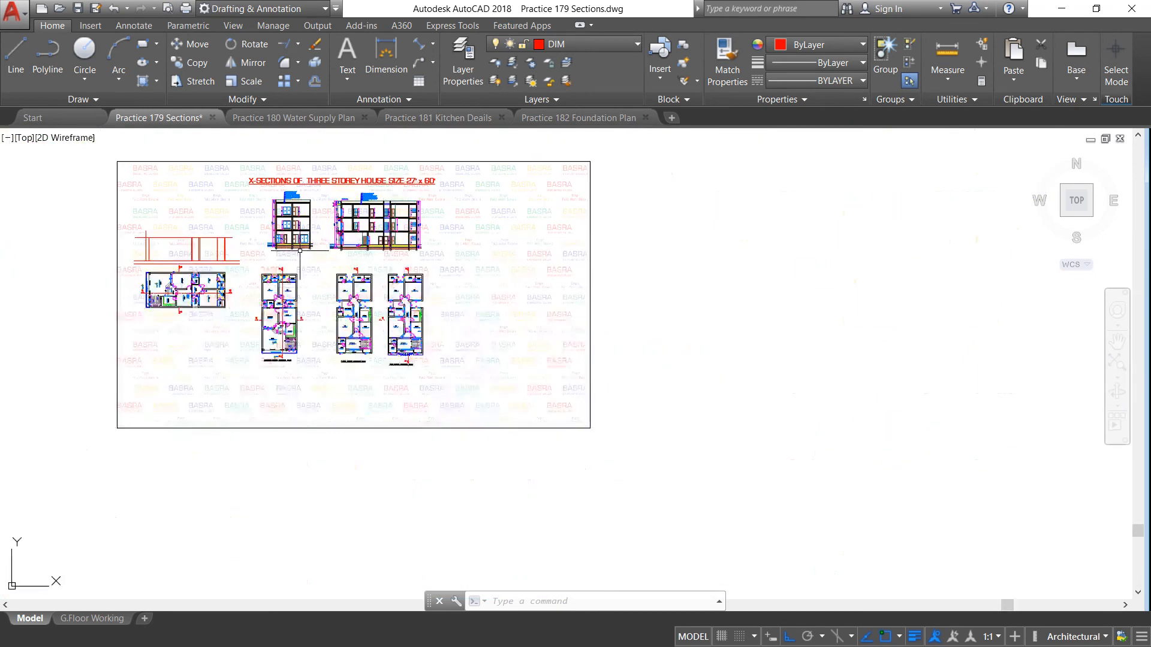
# Examine the sill and height dimensions of the shorter section's second-floor window and door
pyautogui.scroll(10, 283, 200)
pyautogui.scroll(2, 285, 317)
pyautogui.scroll(-2, 286, 320)
pyautogui.scroll(2, 288, 322)
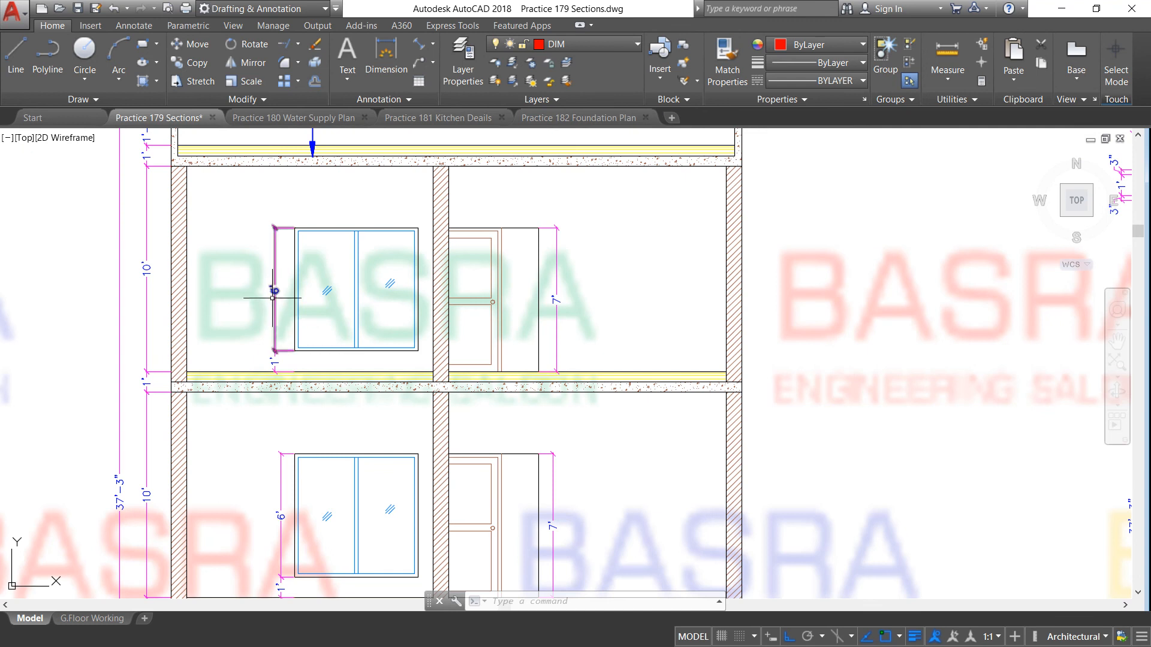
pyautogui.scroll(2, 274, 368)
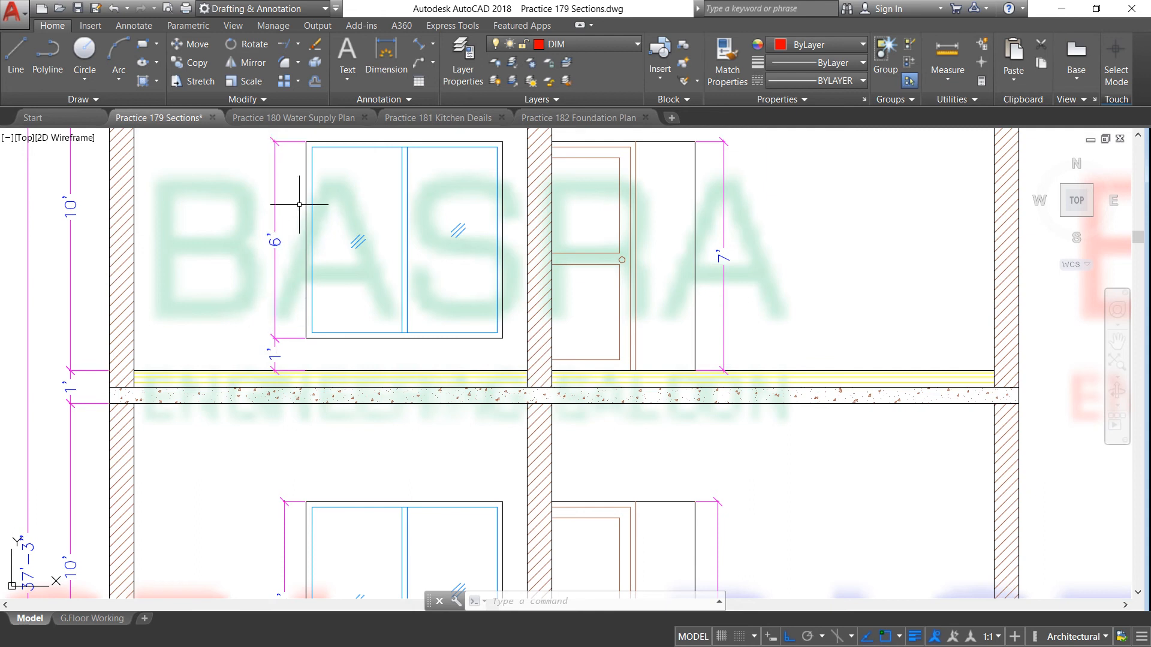
pyautogui.scroll(-2, 342, 227)
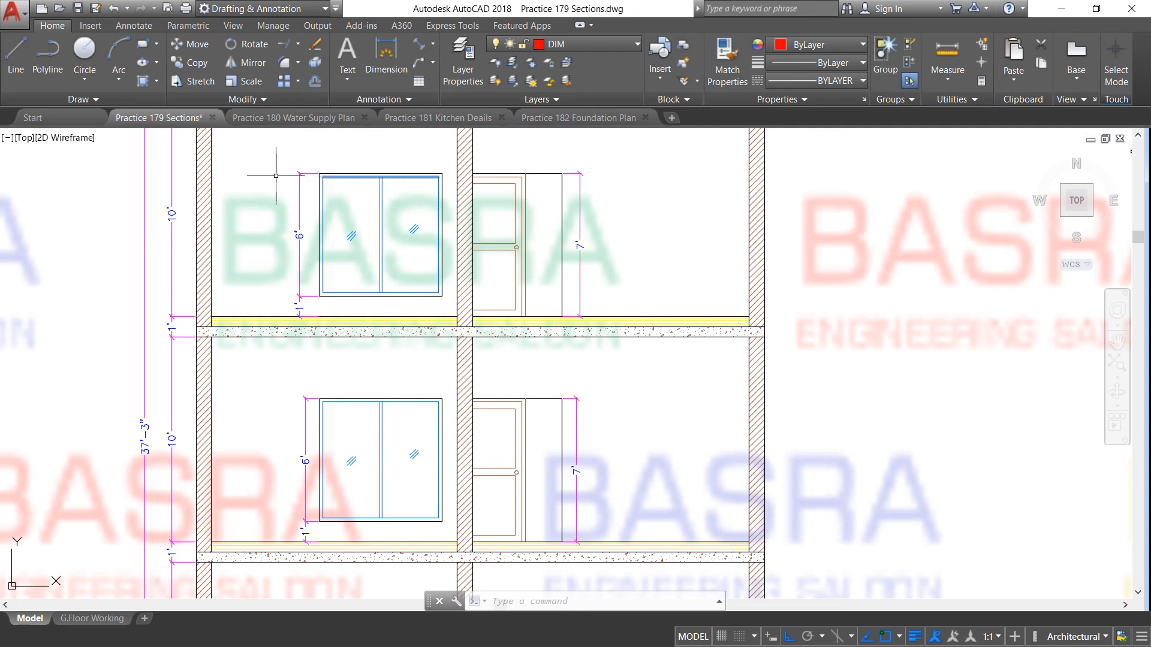
pyautogui.scroll(2, 277, 176)
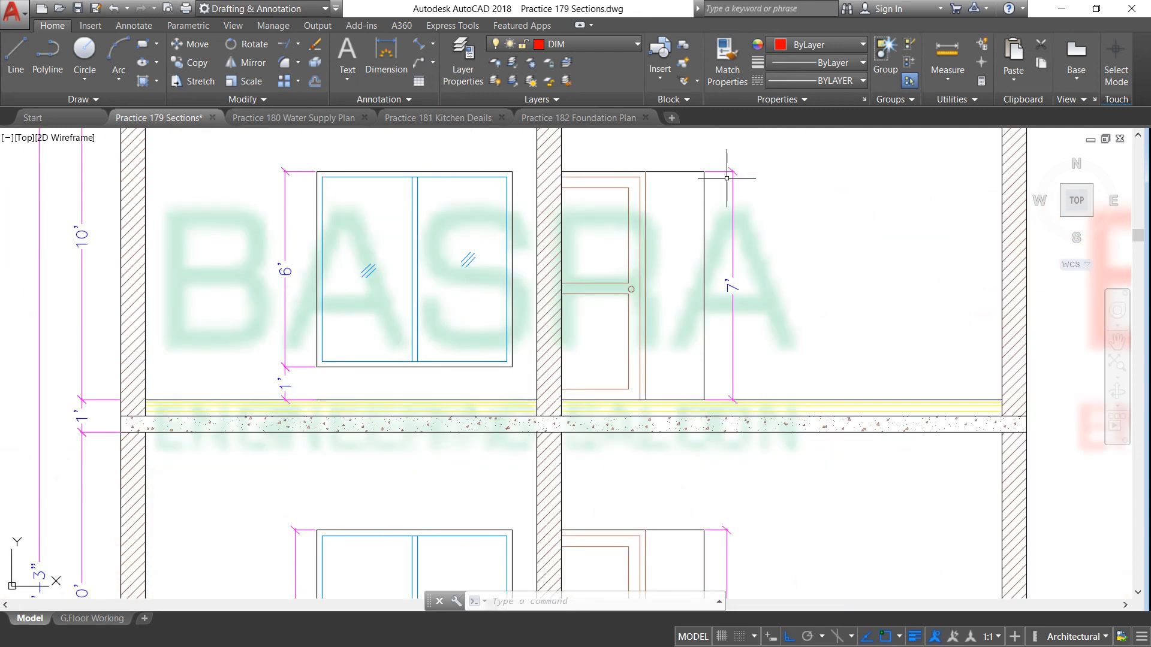
pyautogui.scroll(-2, 449, 228)
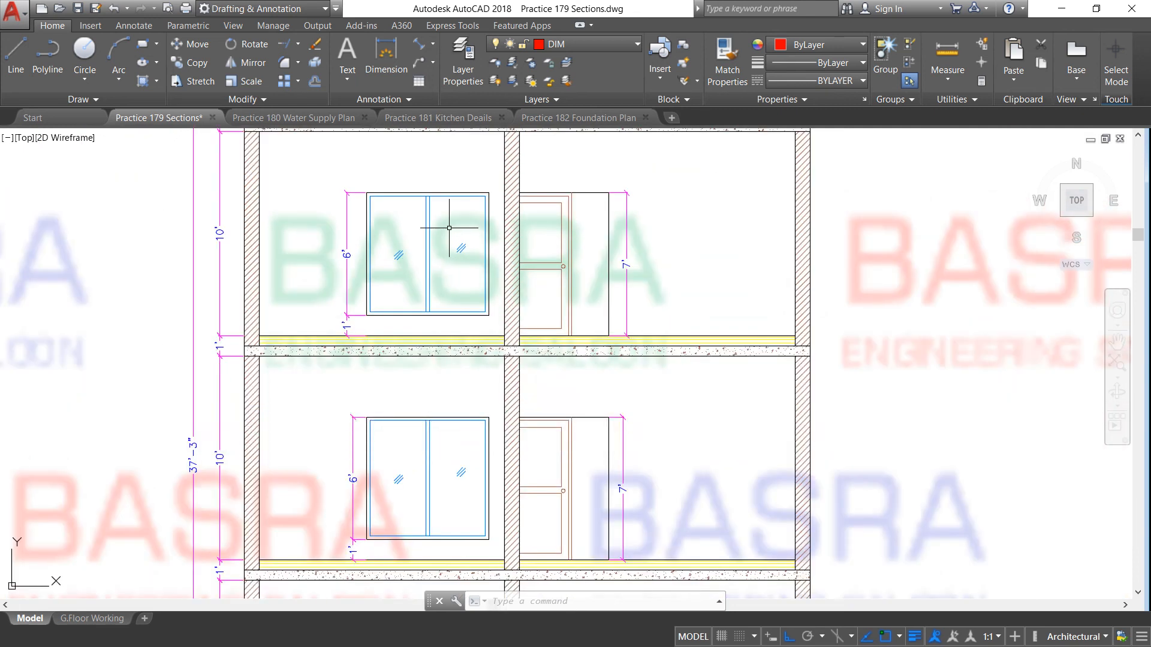
# Examine the shorter section's floor slabs, top-storey height and roof slab hatching
pyautogui.scroll(-4, 449, 228)
pyautogui.scroll(2, 445, 311)
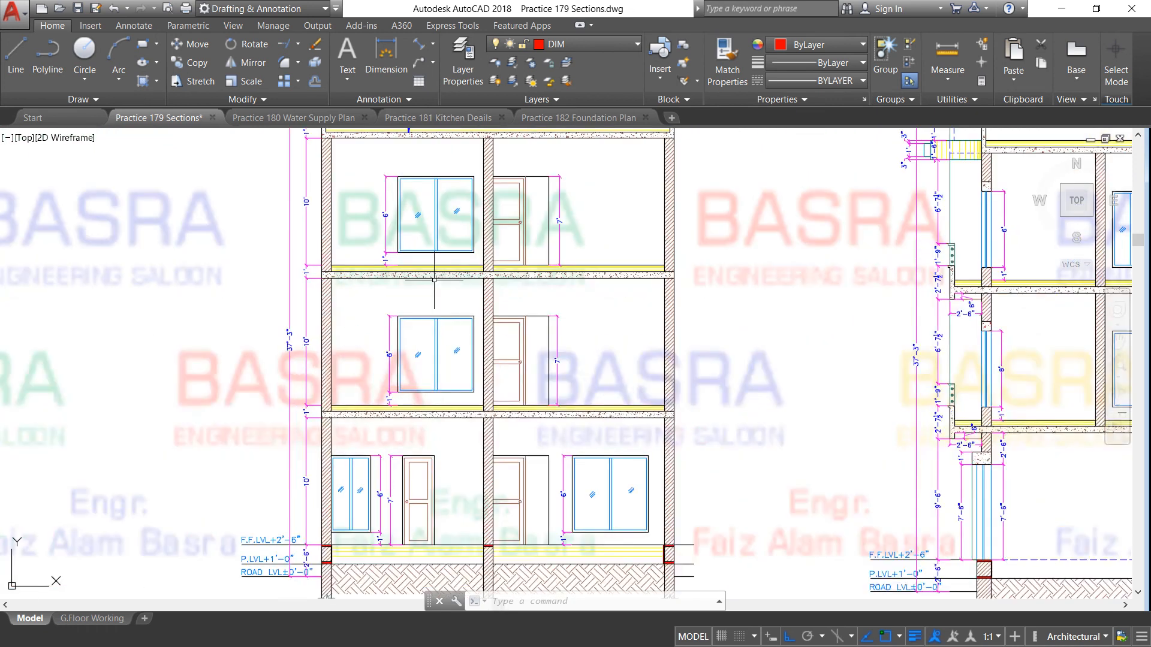
pyautogui.scroll(2, 411, 275)
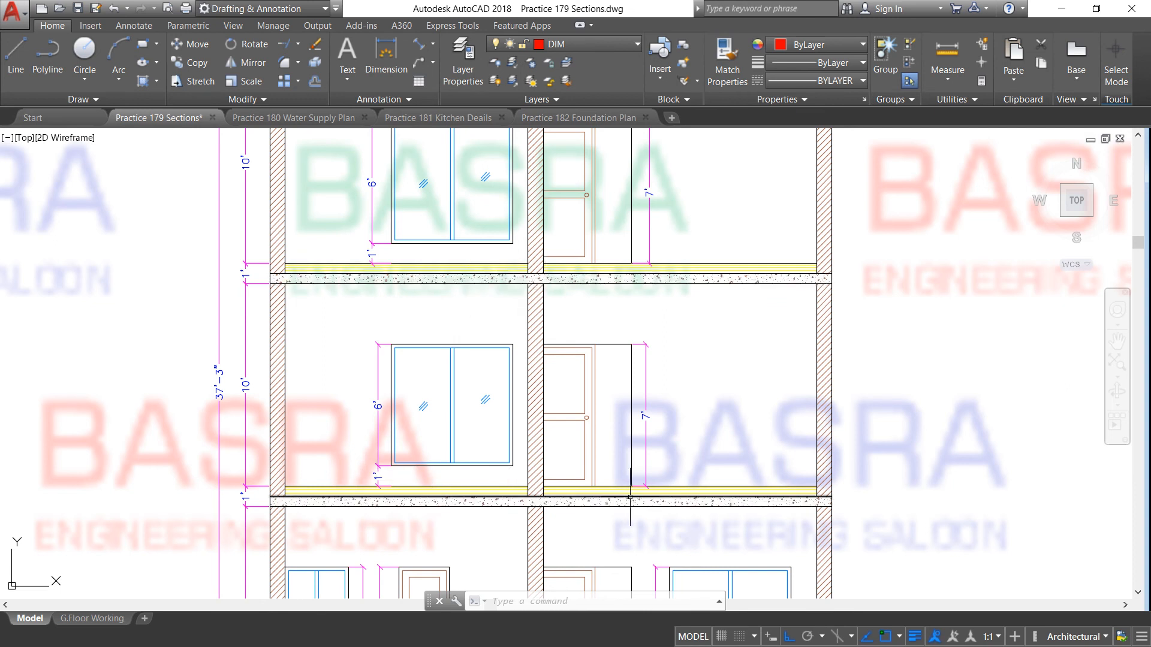
pyautogui.scroll(-2, 554, 355)
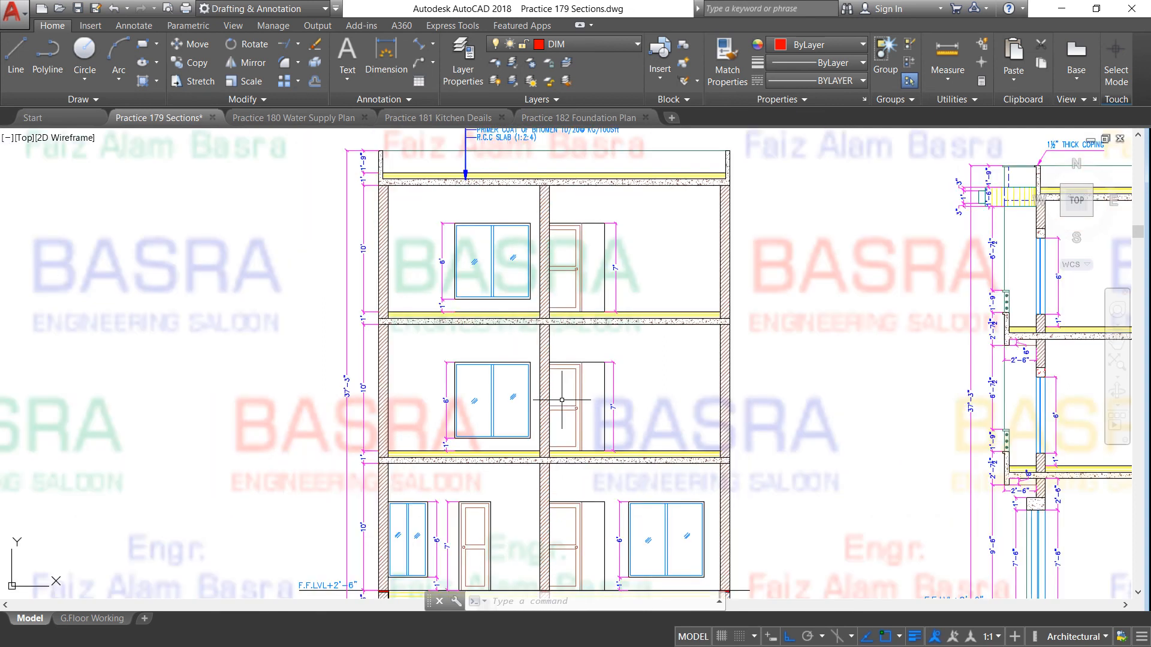
pyautogui.scroll(4, 496, 168)
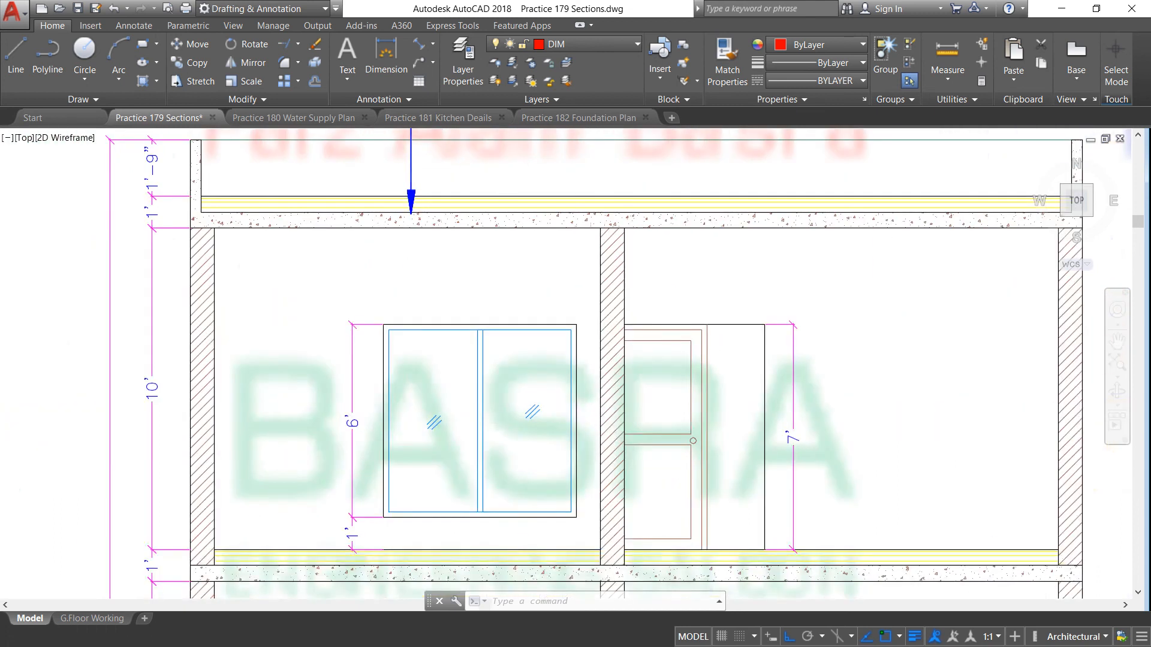
pyautogui.scroll(-1, 496, 168)
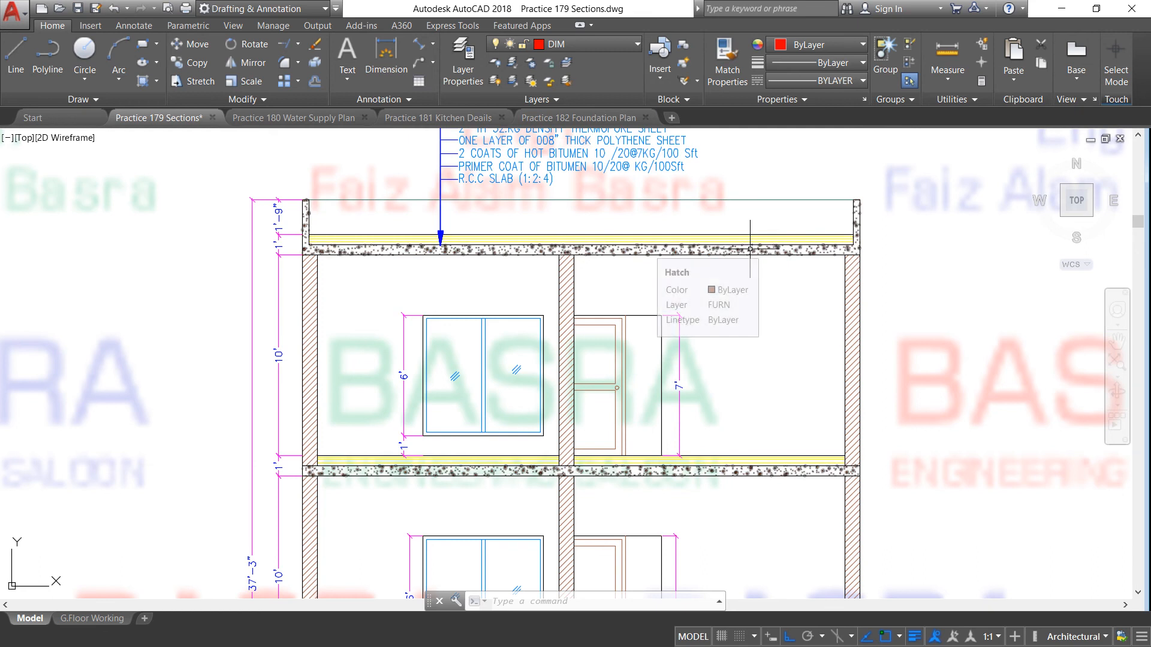
pyautogui.scroll(-2, 376, 278)
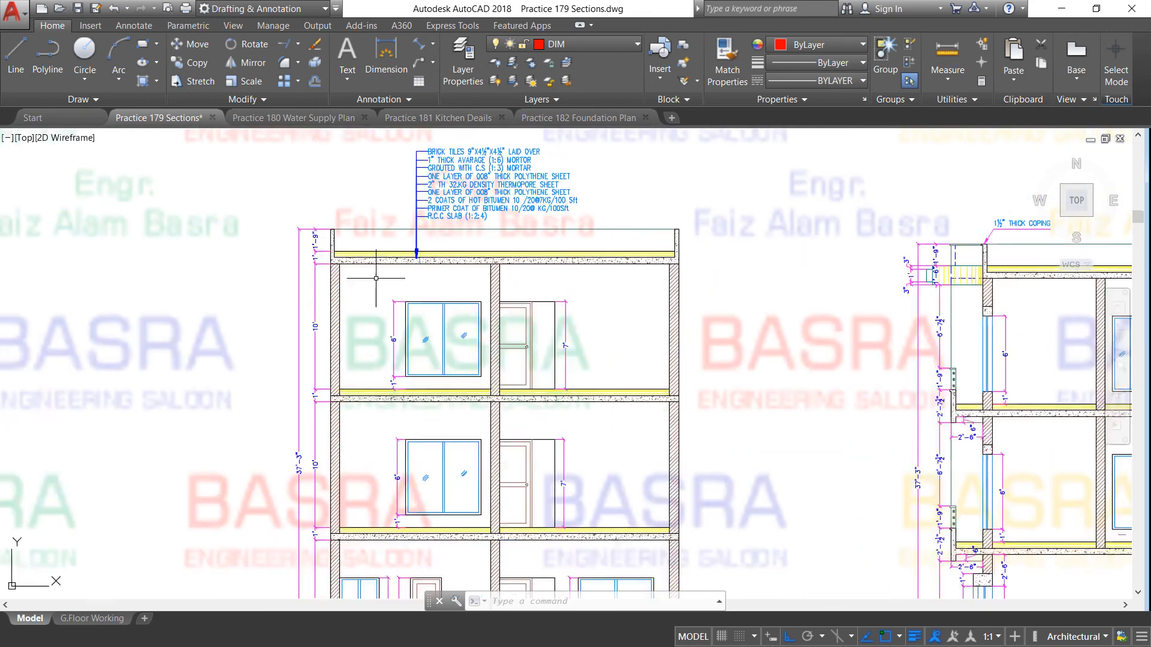
# Check the shorter section's overall height dimension and read the roof treatment notes above its slab
pyautogui.scroll(-2, 375, 278)
pyautogui.scroll(2, 360, 405)
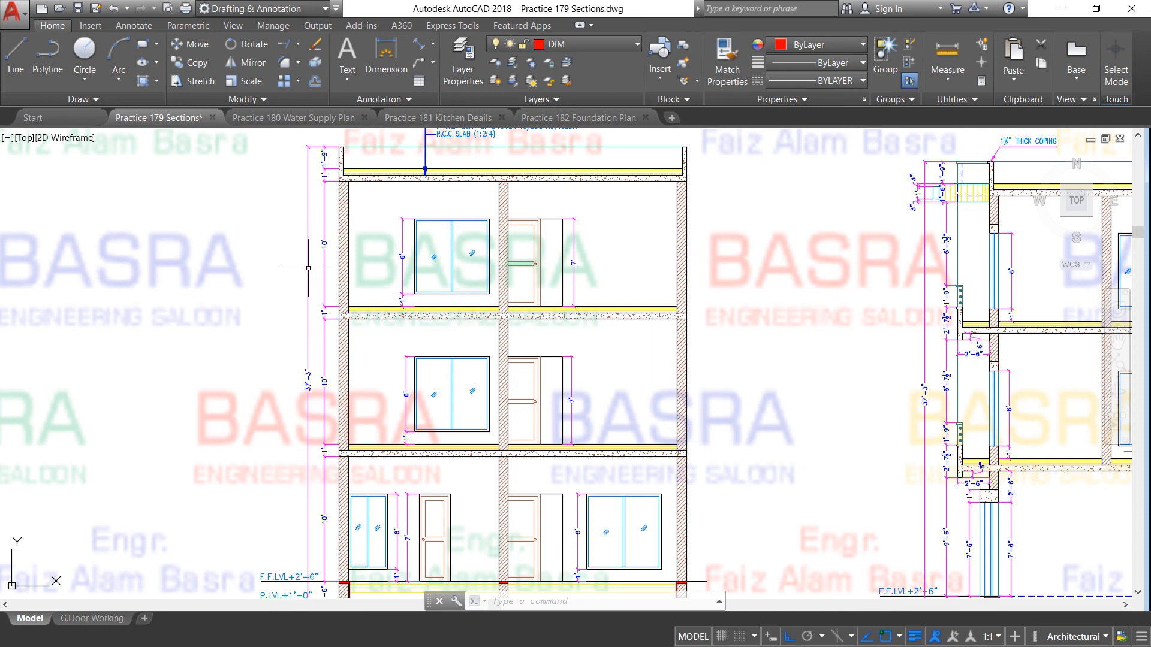
pyautogui.scroll(-5, 308, 268)
pyautogui.scroll(6, 339, 192)
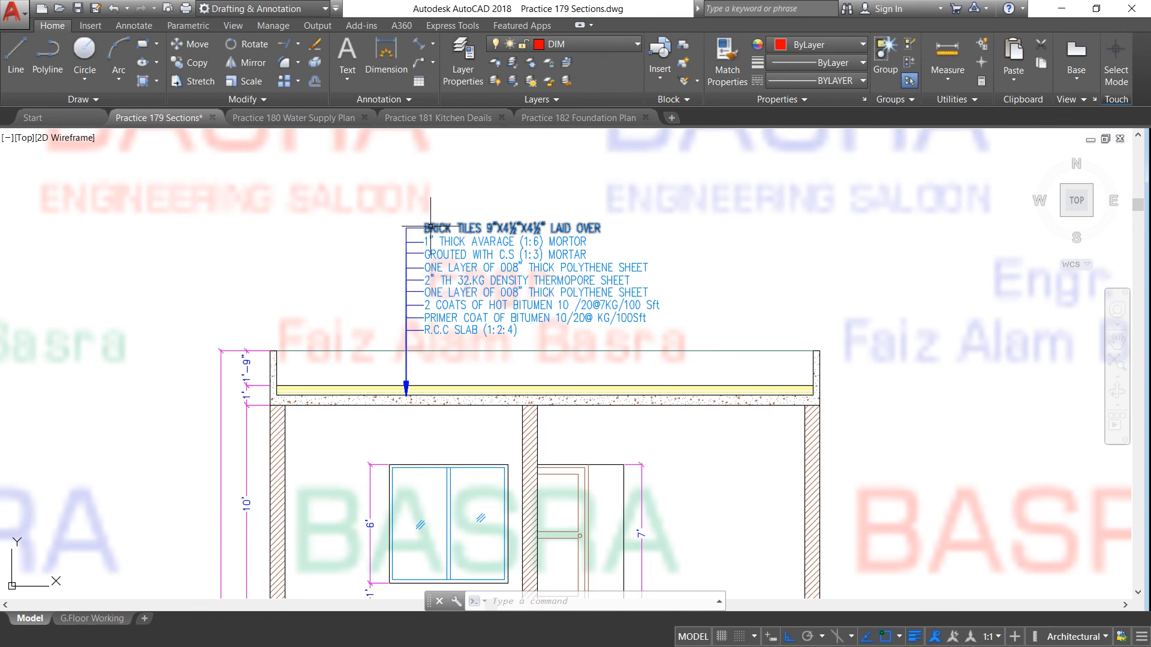
pyautogui.scroll(2, 449, 330)
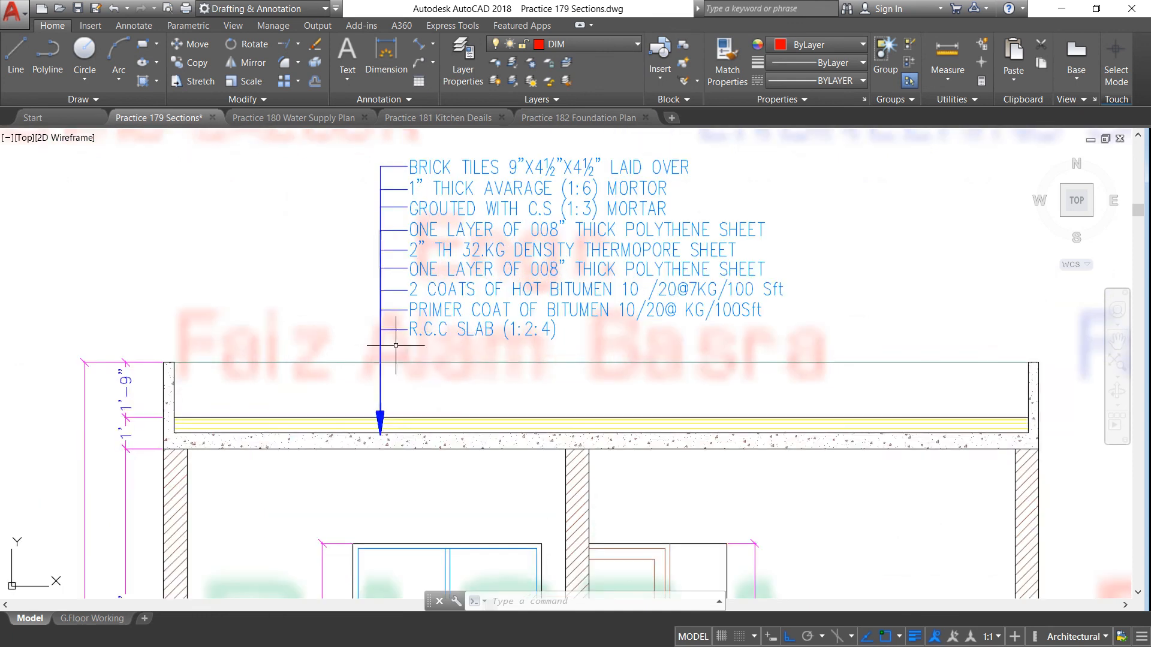
pyautogui.scroll(-2, 364, 330)
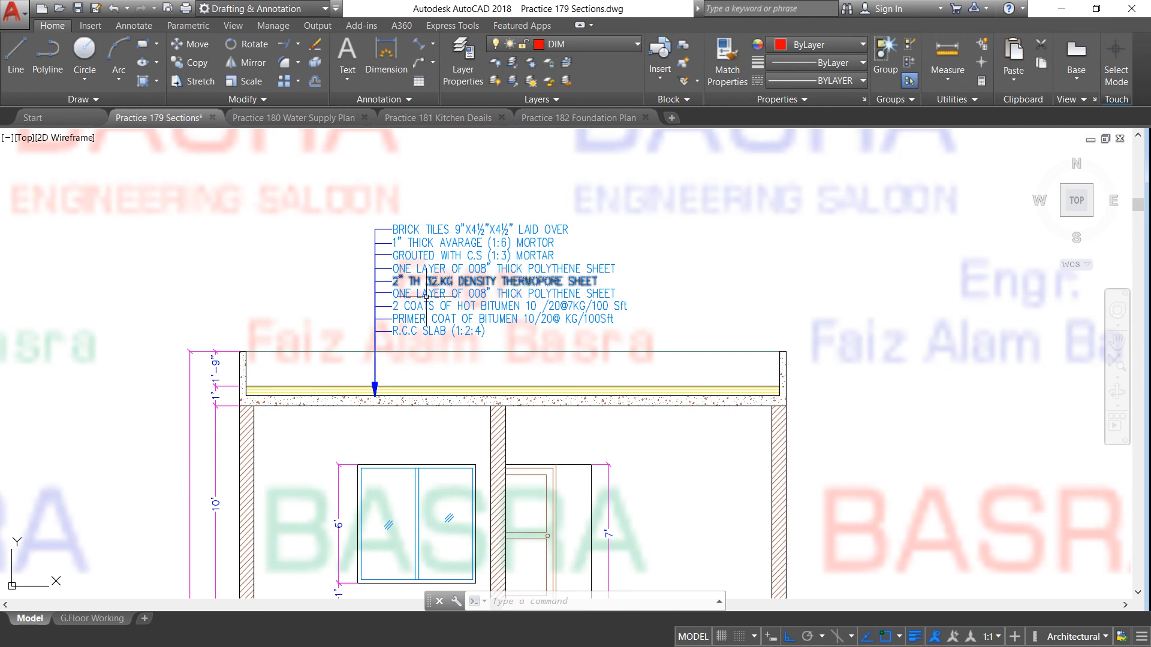
pyautogui.scroll(2, 405, 303)
pyautogui.scroll(-2, 371, 296)
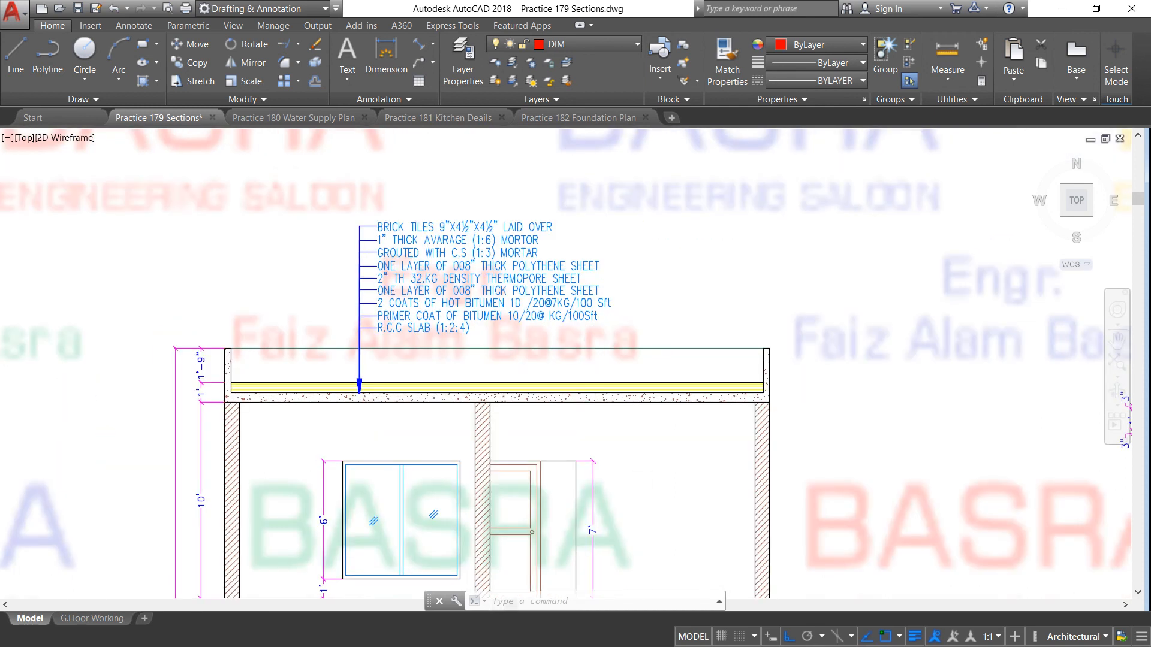
# Erase the solid red hatch around the plinth of the shorter section's outer wall beside the level marks
pyautogui.scroll(-4, 372, 264)
pyautogui.scroll(2, 379, 248)
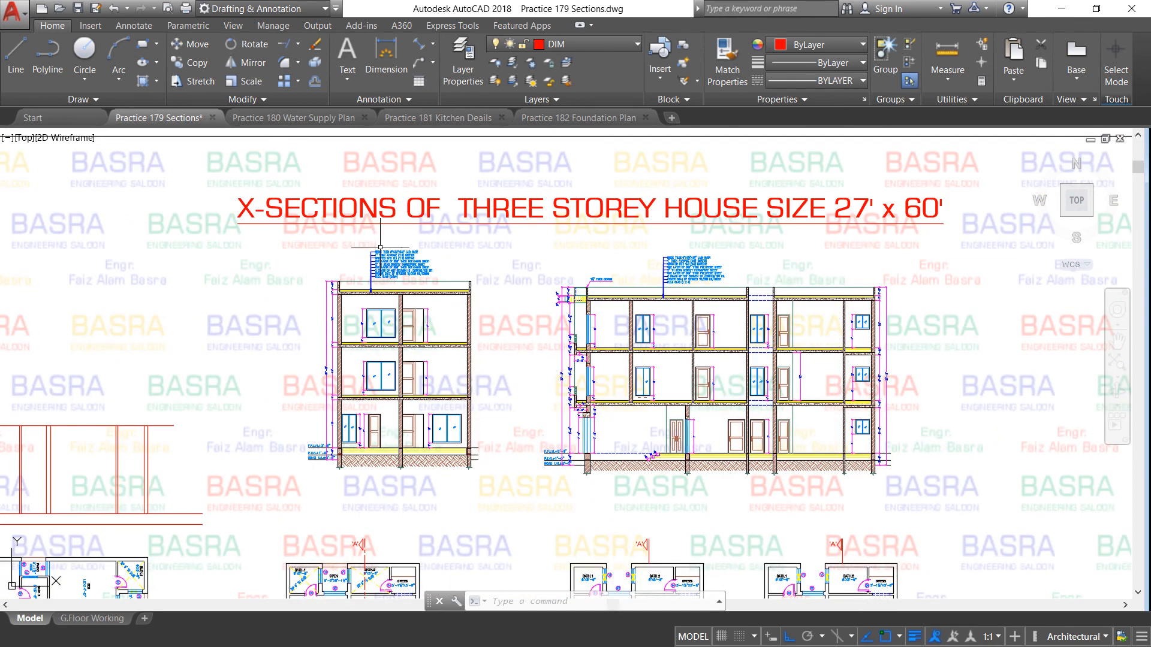
pyautogui.scroll(2, 374, 317)
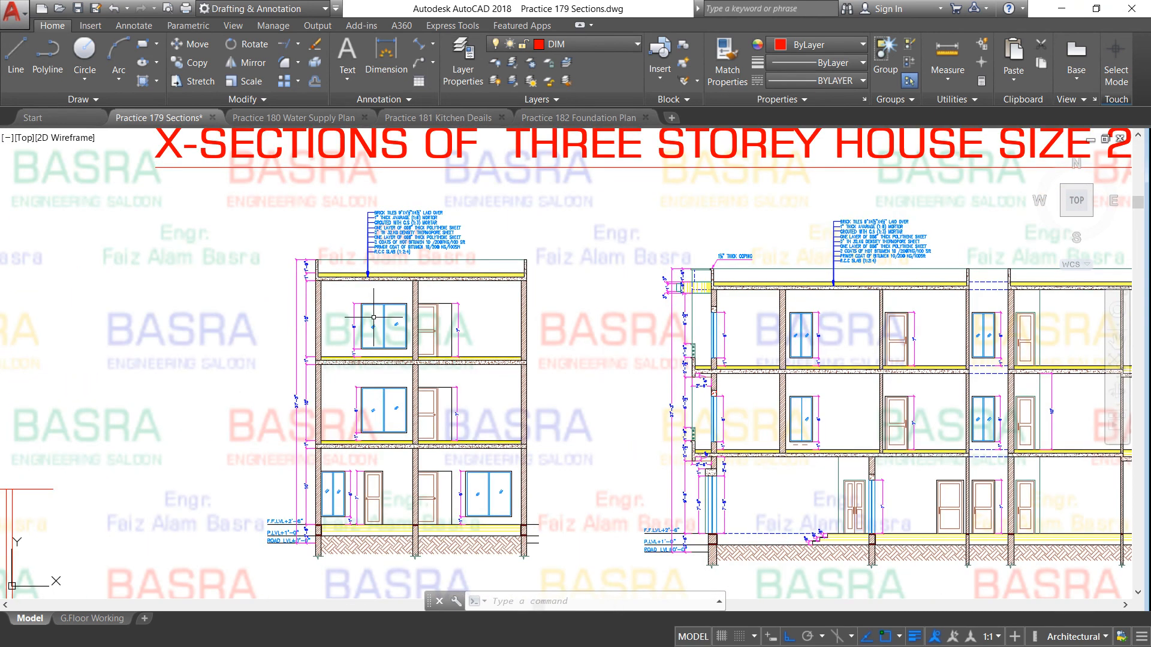
pyautogui.scroll(2, 348, 368)
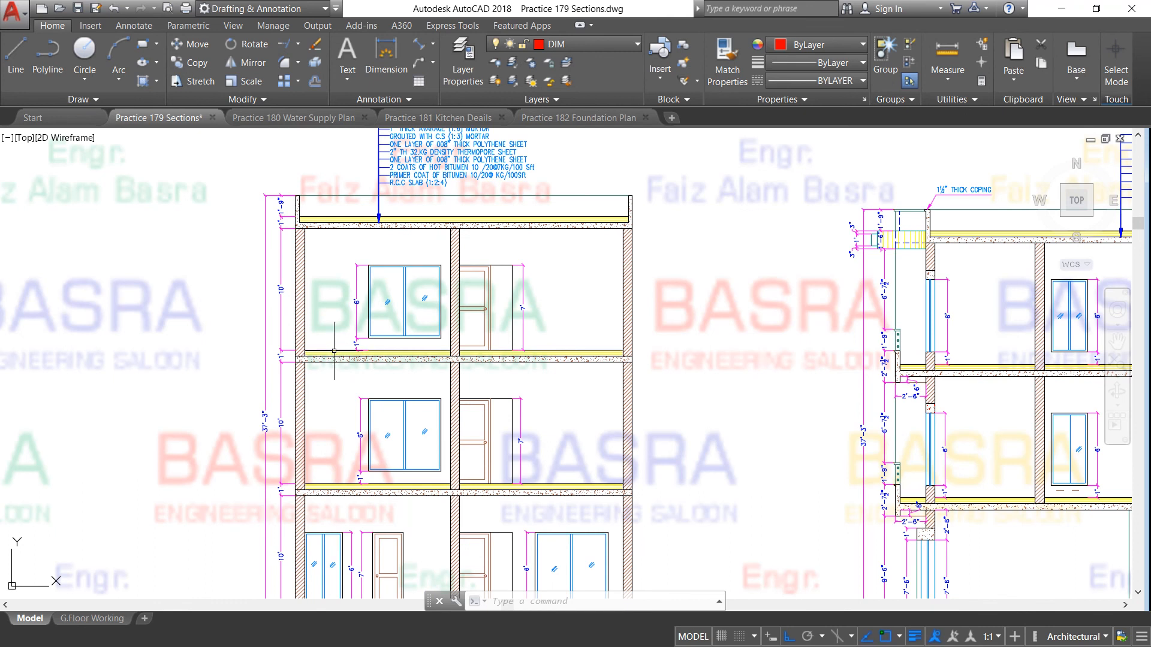
pyautogui.scroll(-4, 334, 351)
pyautogui.scroll(2, 381, 392)
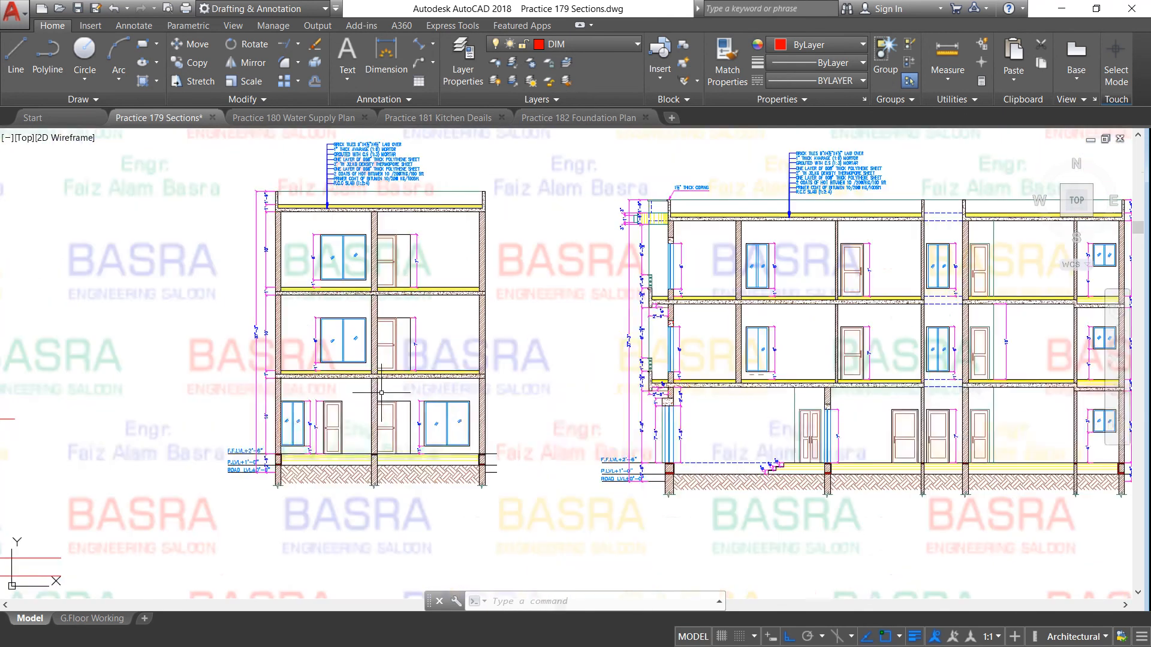
pyautogui.scroll(4, 258, 492)
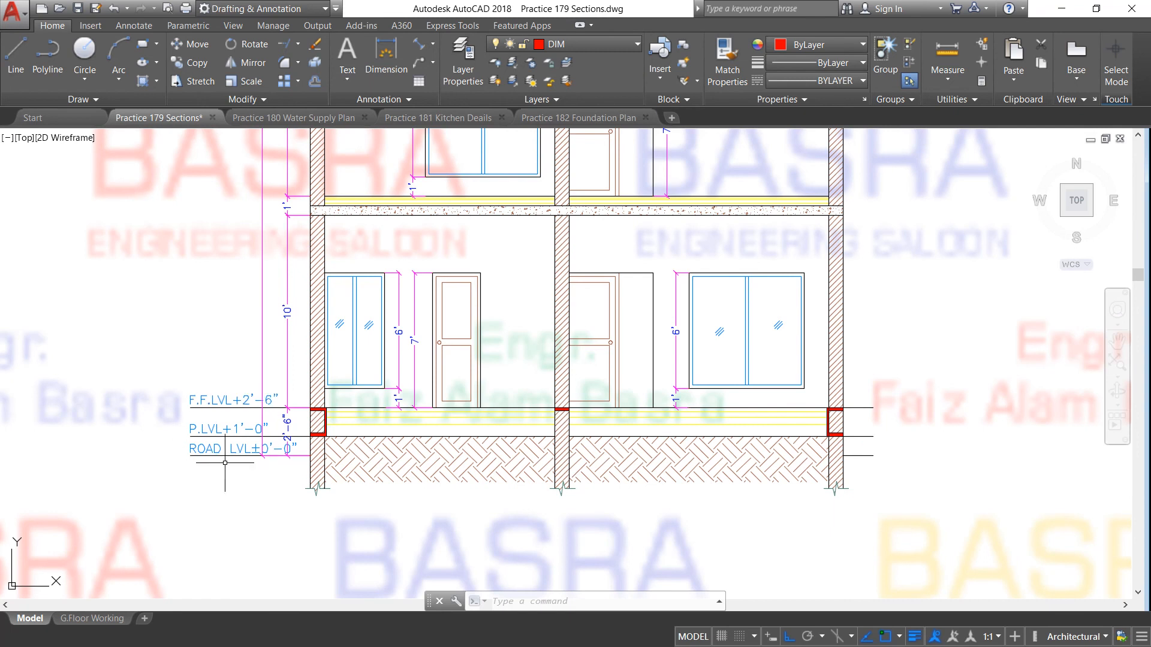
pyautogui.scroll(6, 317, 424)
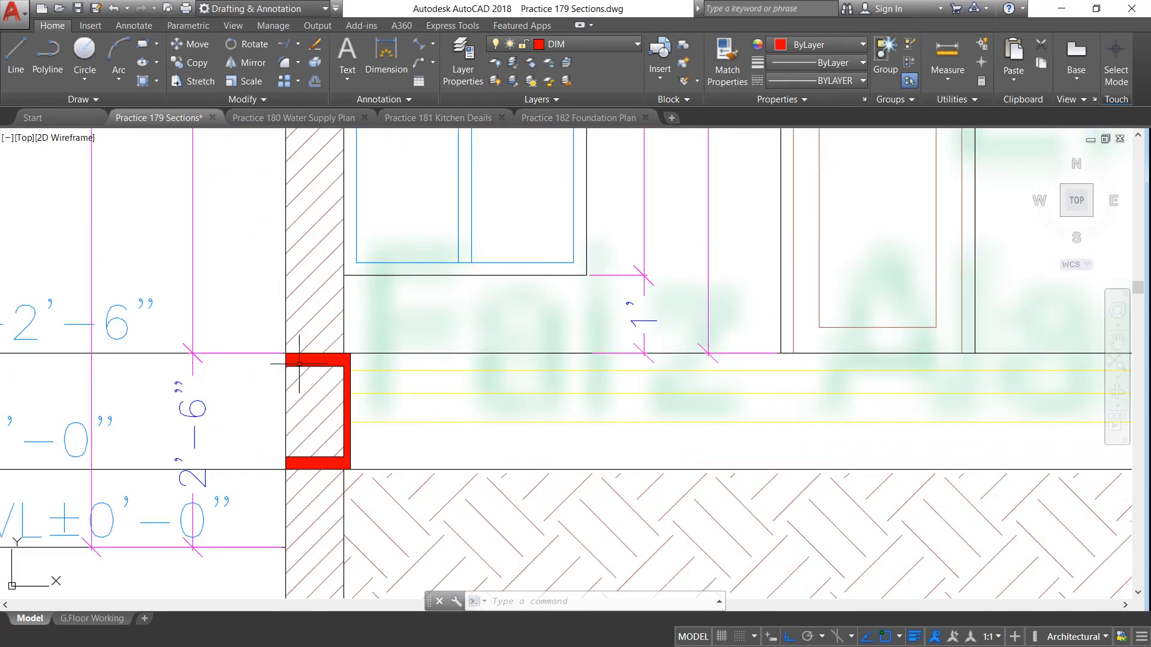
pyautogui.click(299, 363)
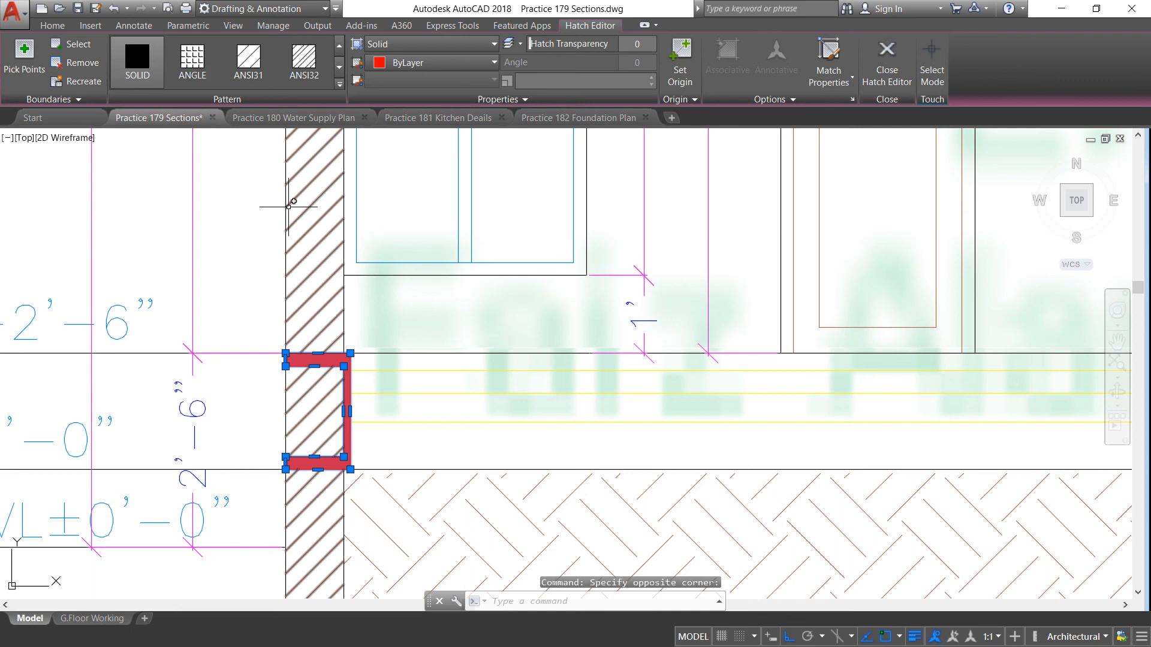
pyautogui.click(53, 25)
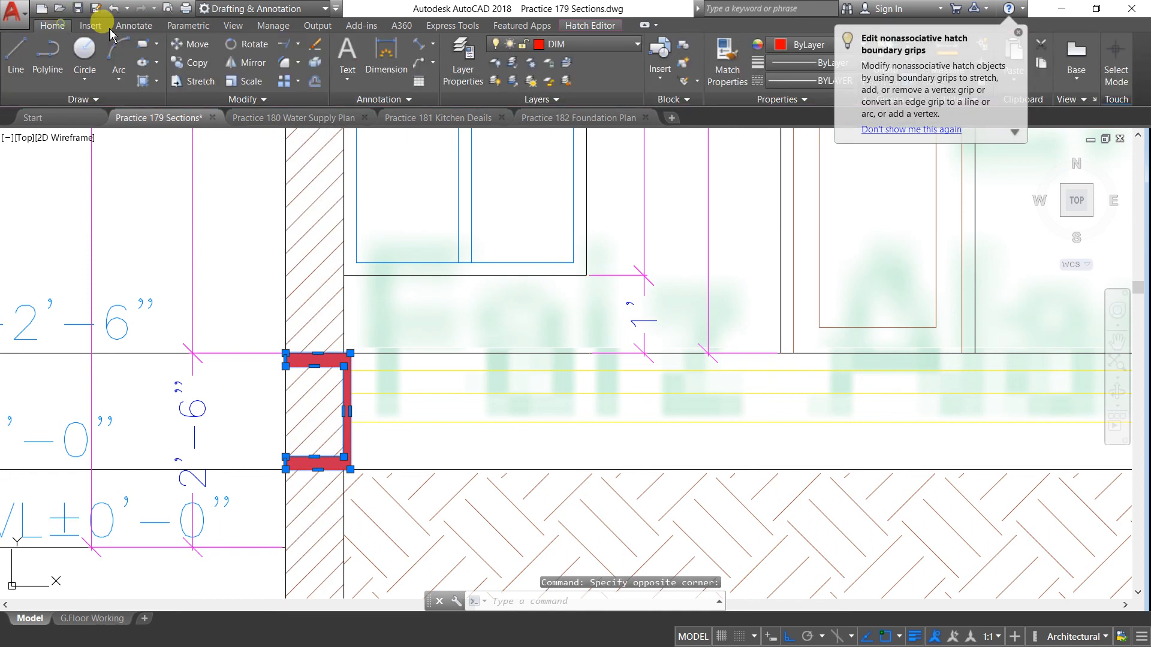
pyautogui.click(313, 43)
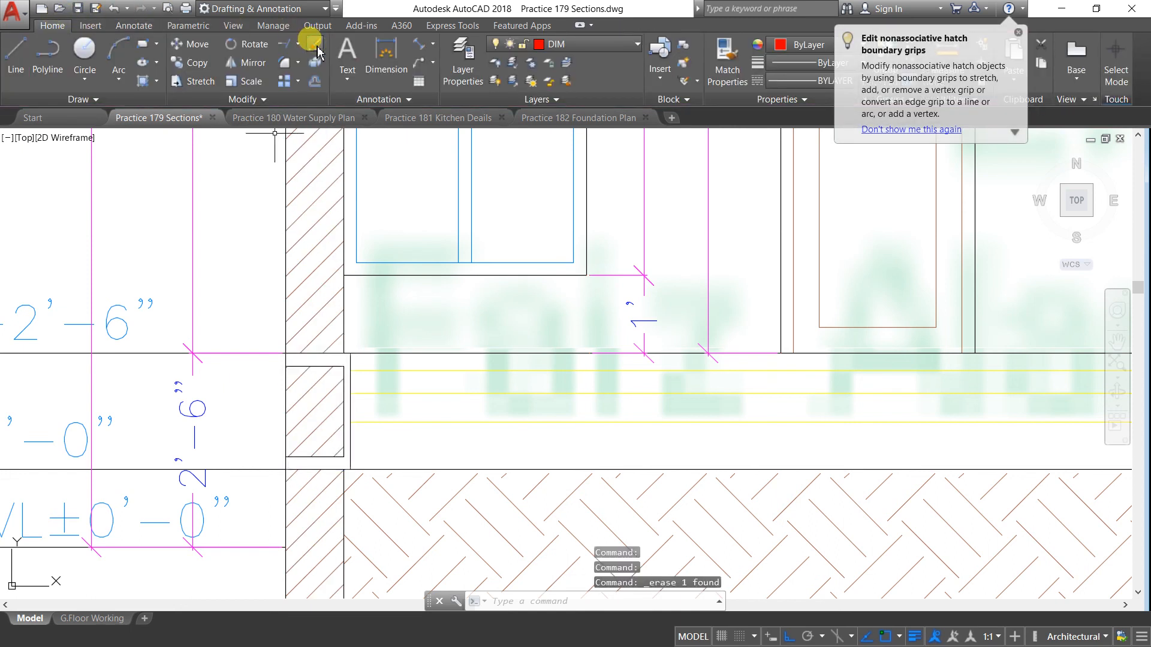
# Undo the last erase to restore the solid red hatch around the plinth of the shorter section's outer wall
pyautogui.click(114, 9)
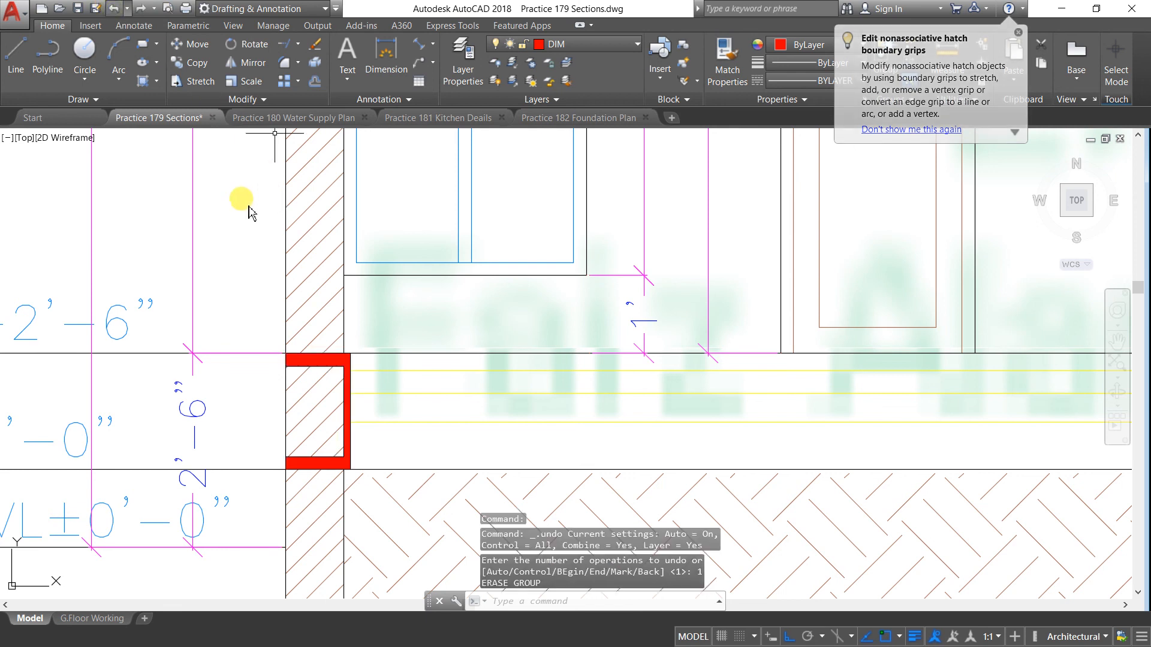
pyautogui.scroll(-8, 249, 213)
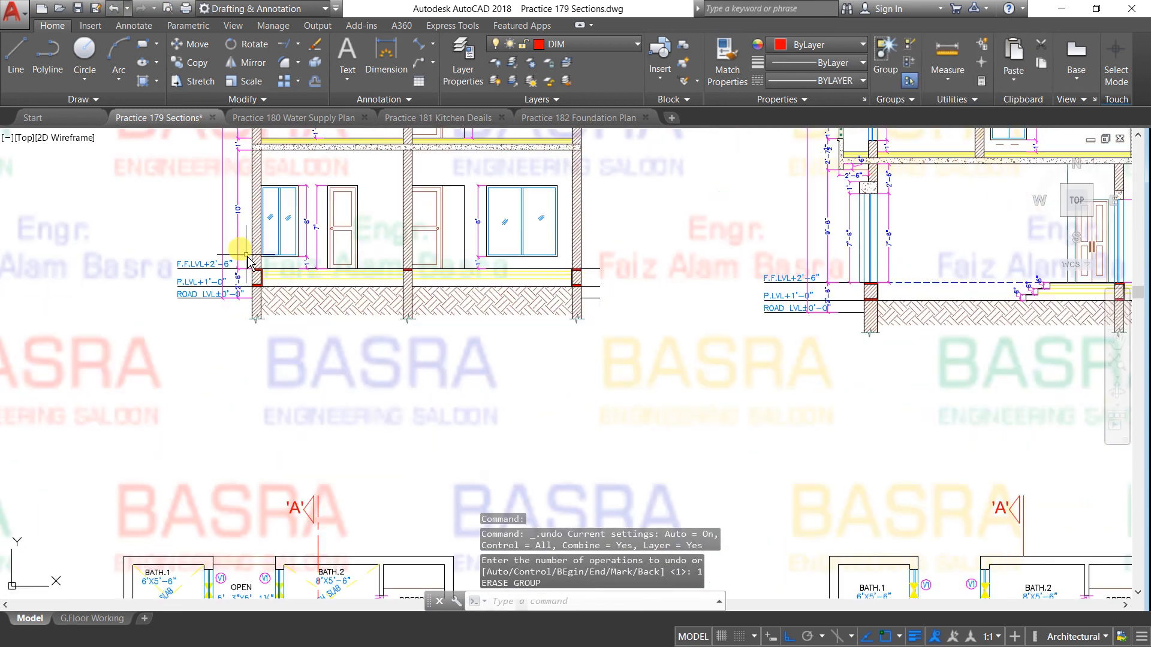
pyautogui.scroll(-5, 251, 263)
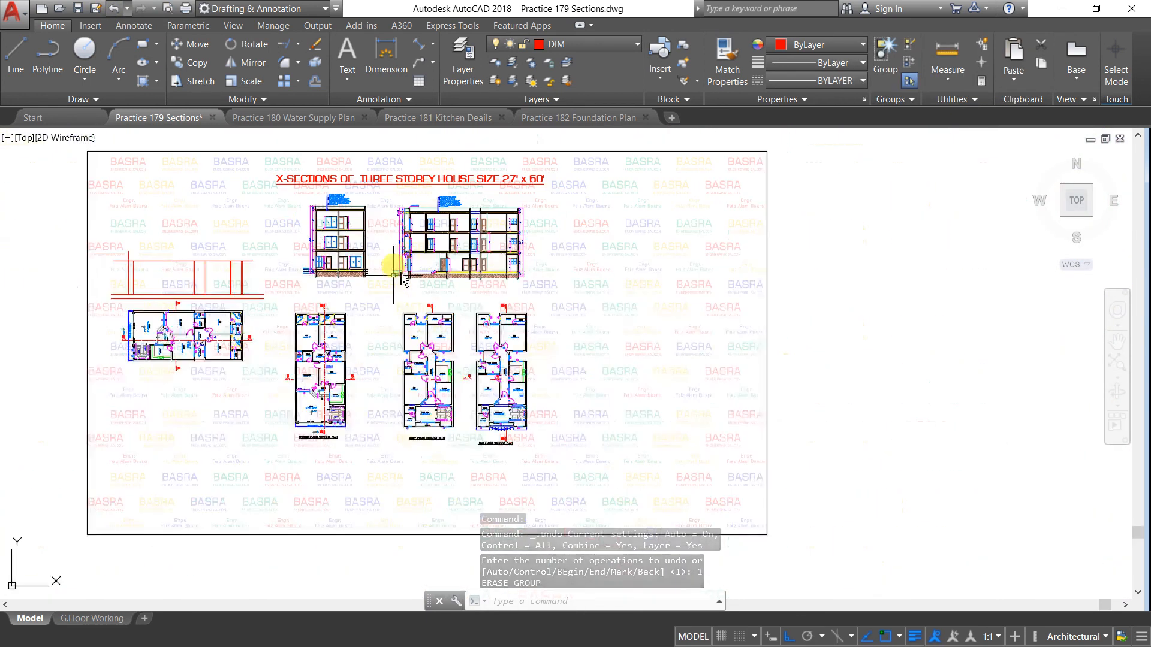
# Review both finished cross-sections together with the floor plans, examining the longer section's storeys, roof notes and level marks
pyautogui.scroll(2, 360, 208)
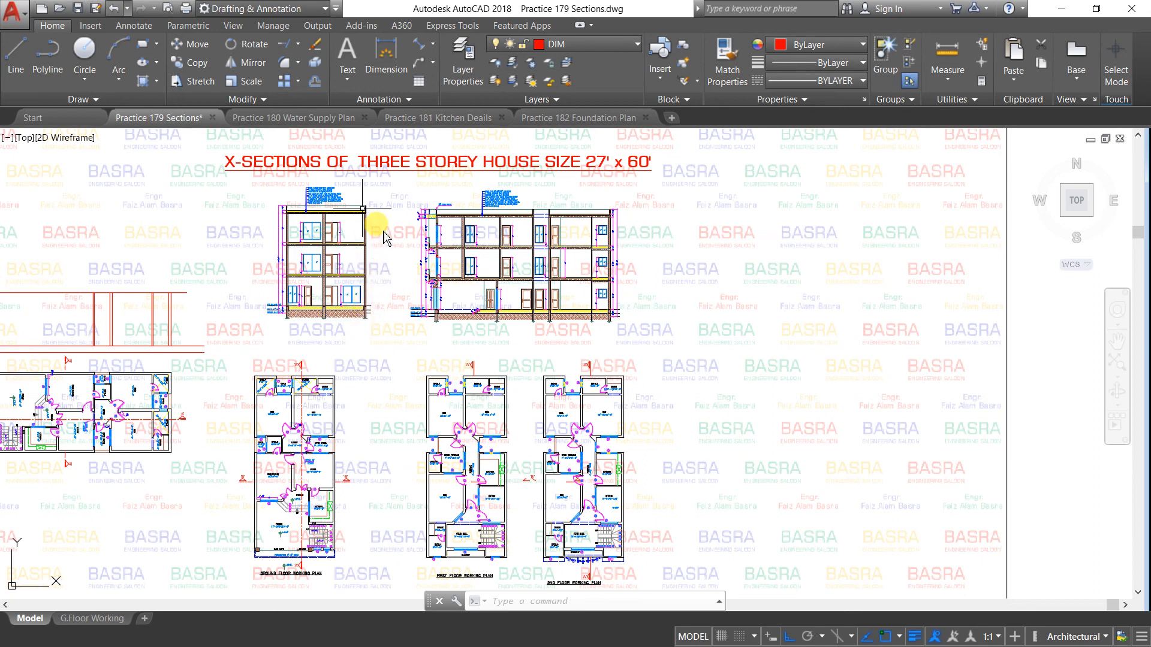
pyautogui.scroll(2, 366, 201)
pyautogui.scroll(-2, 367, 201)
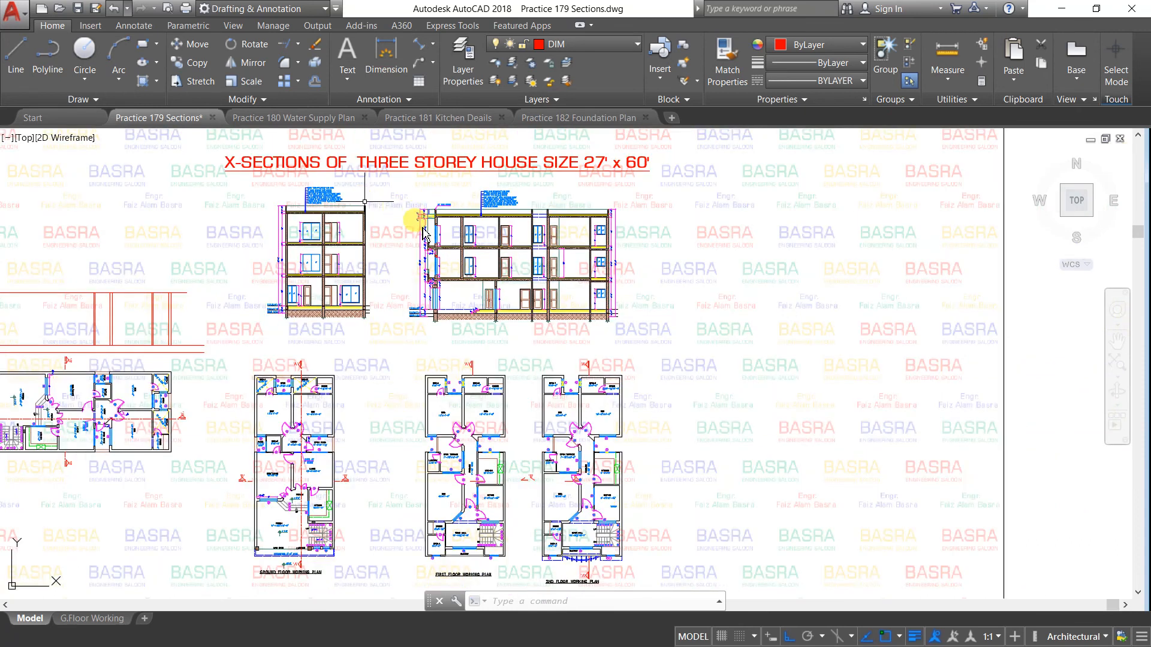
pyautogui.scroll(4, 515, 264)
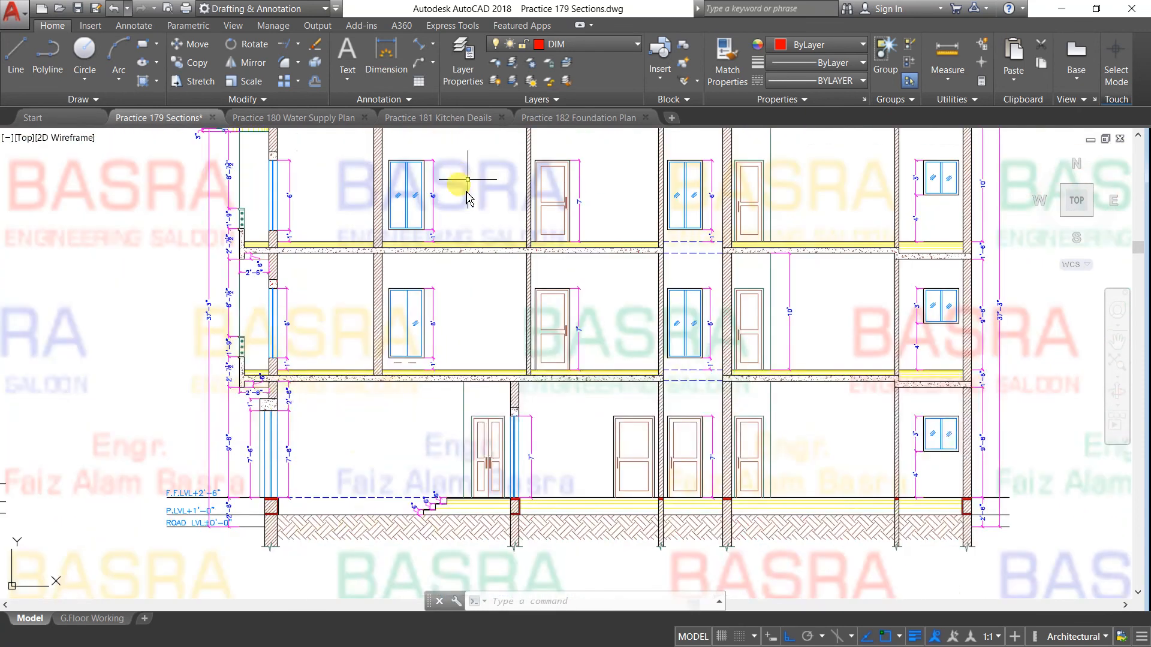
pyautogui.scroll(-2, 439, 277)
pyautogui.scroll(4, 427, 191)
pyautogui.scroll(-1, 428, 192)
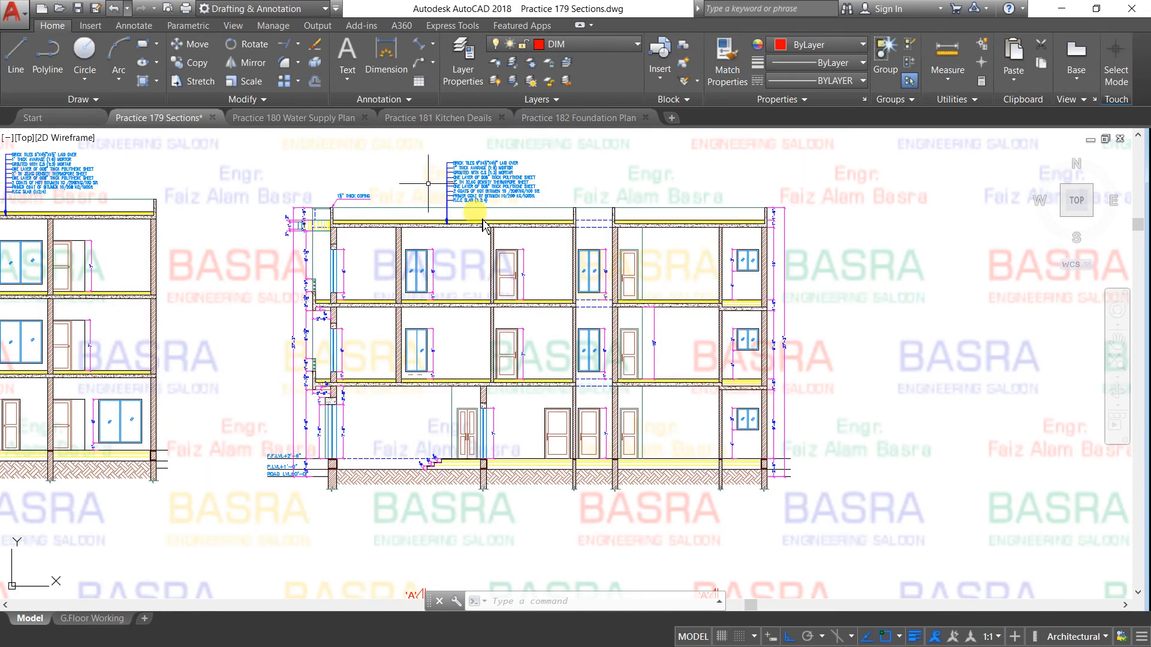
pyautogui.scroll(-2, 513, 218)
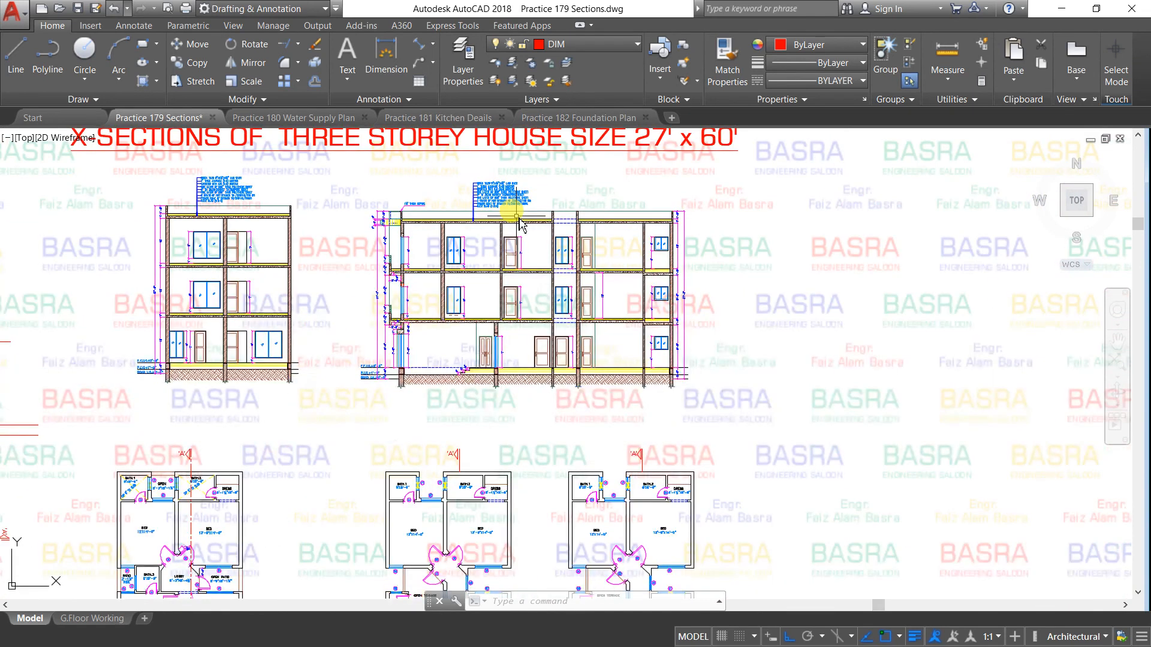
pyautogui.scroll(3, 180, 207)
pyautogui.scroll(-4, 300, 236)
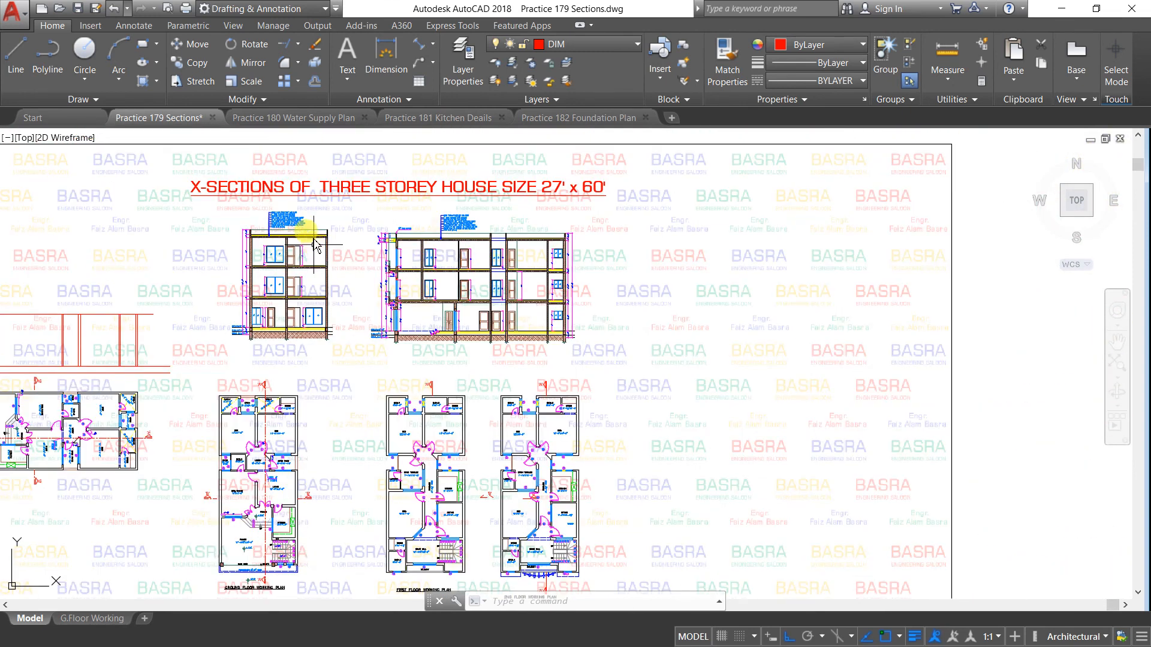
pyautogui.scroll(1, 228, 213)
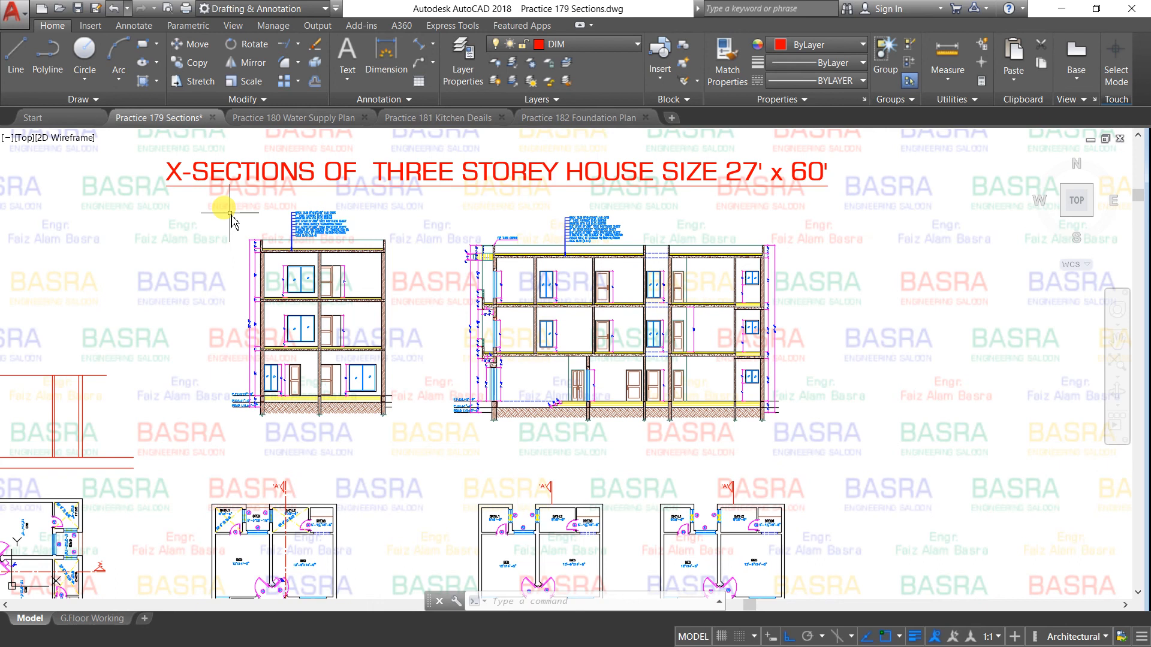
pyautogui.scroll(-4, 264, 213)
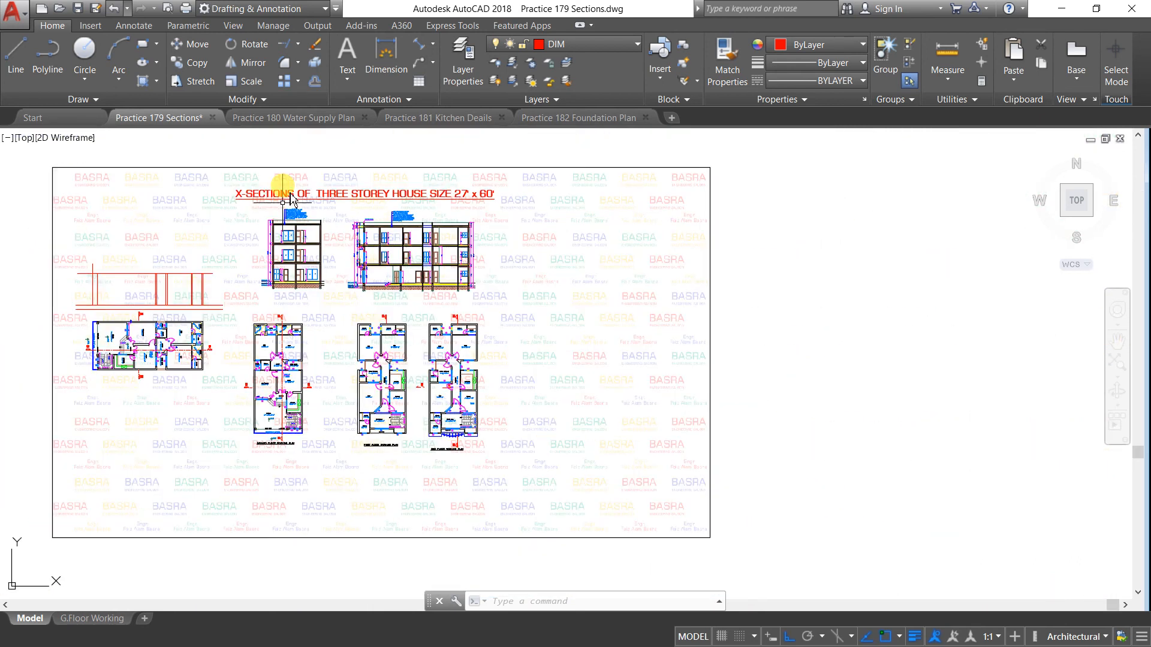
pyautogui.scroll(2, 171, 213)
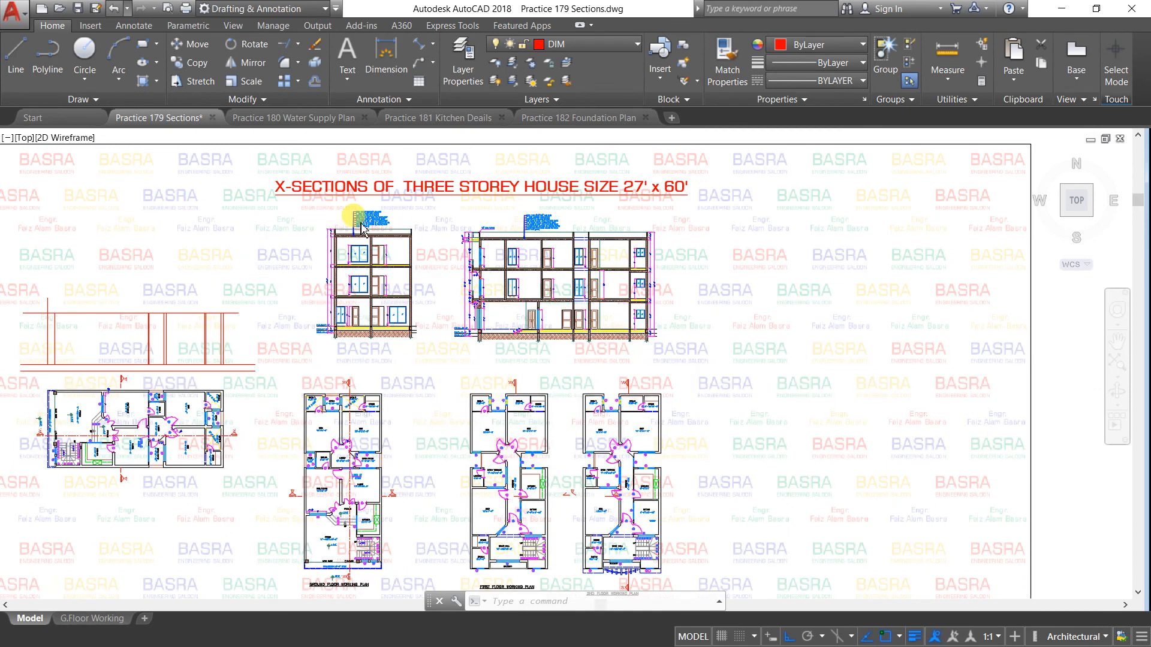
pyautogui.moveTo(356, 222); pyautogui.dragTo(457, 225, button='middle')
pyautogui.scroll(2, 322, 235)
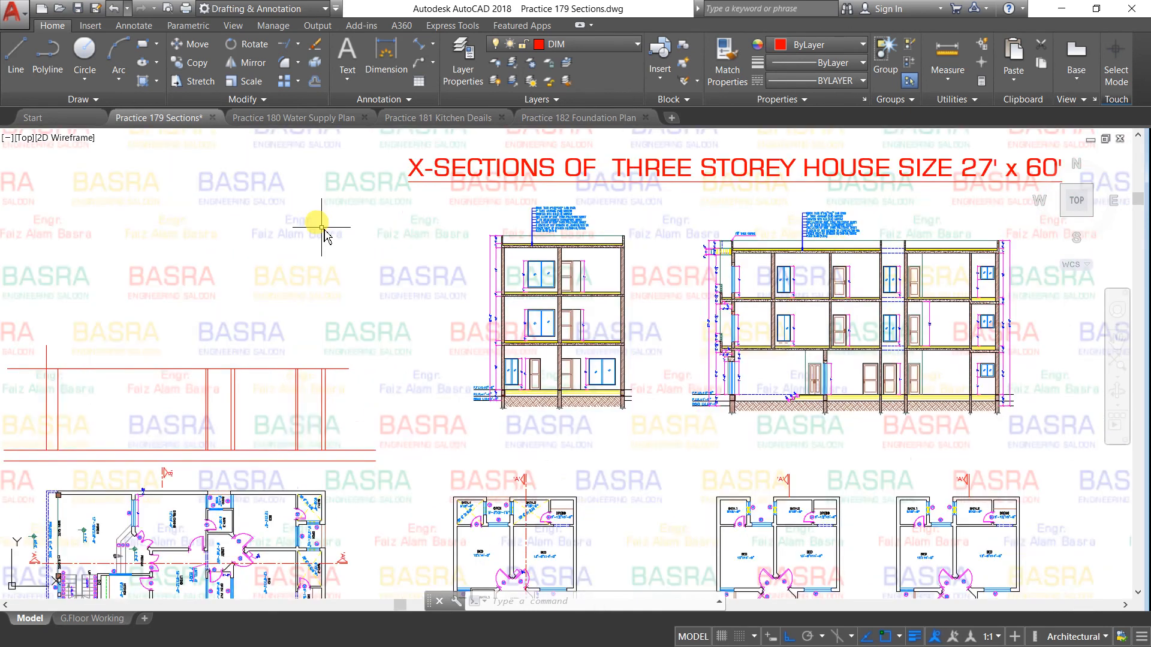